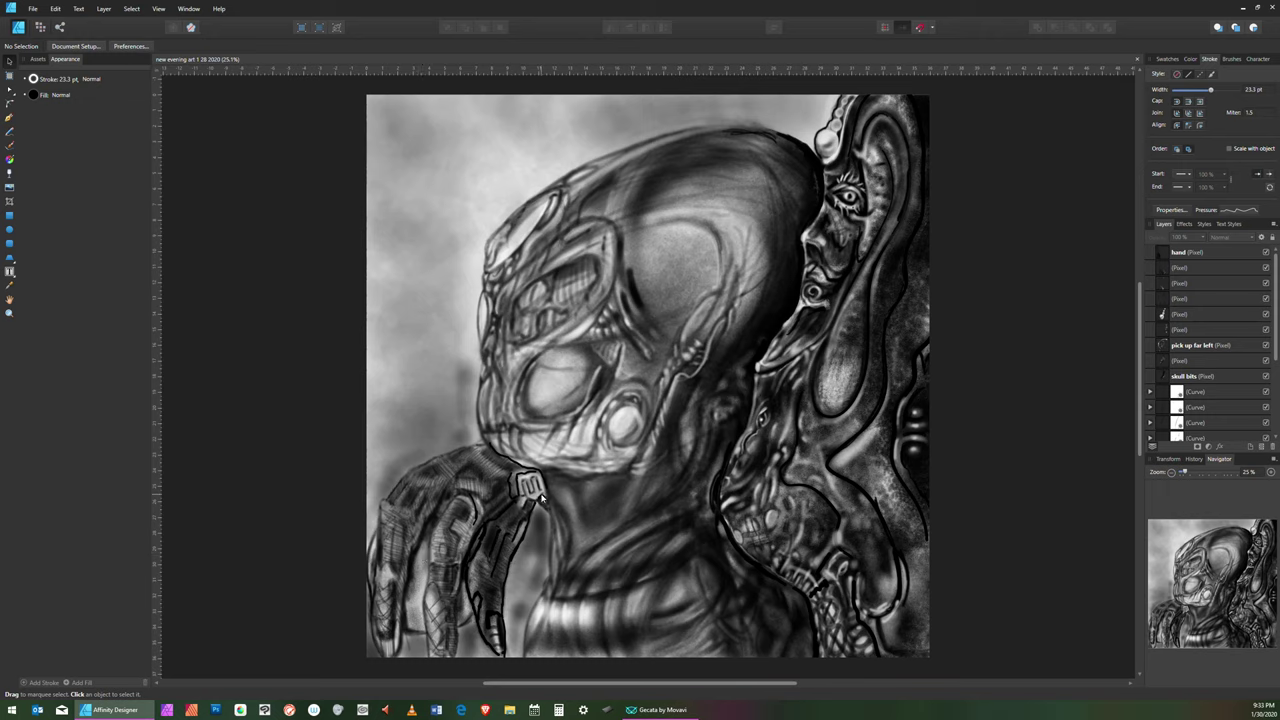
# - Examine the hand beneath the creature's jaw up close, with its wrist joint and all fingers in view
pyautogui.click(10, 314)
pyautogui.moveTo(495, 536); pyautogui.dragTo(775, 225)
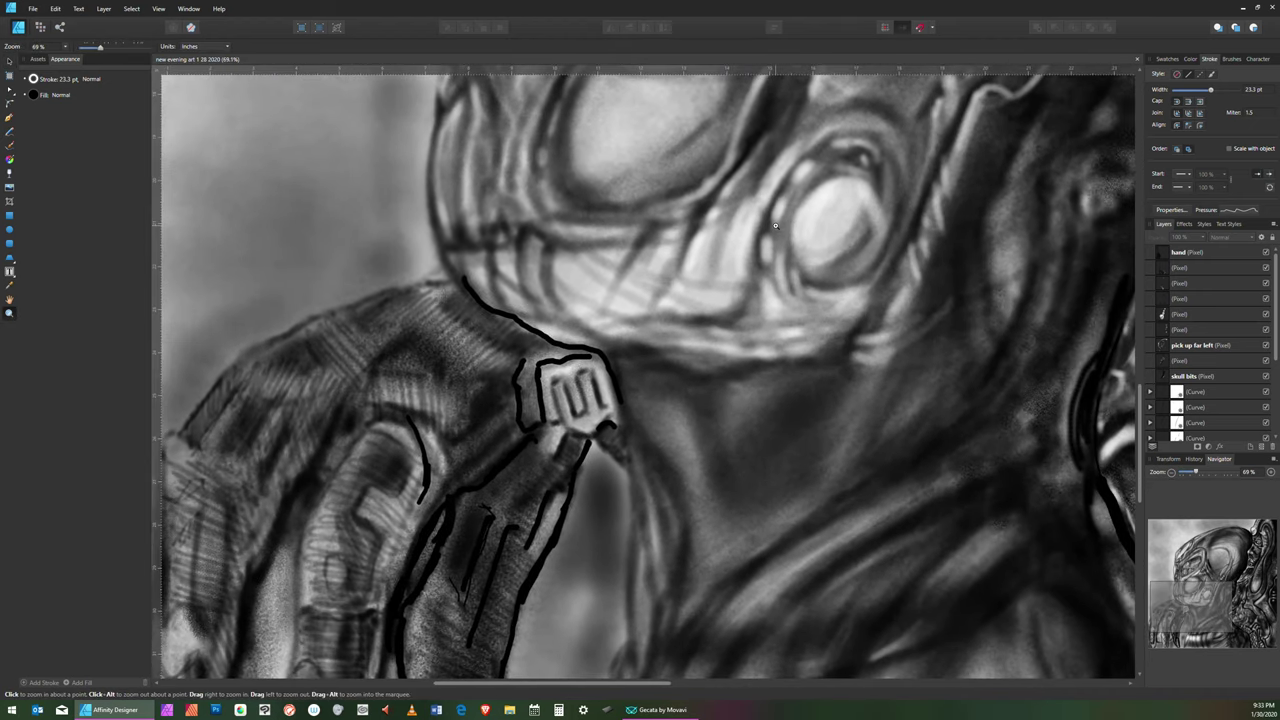
pyautogui.click(9, 315)
pyautogui.moveTo(560, 460); pyautogui.dragTo(568, 443)
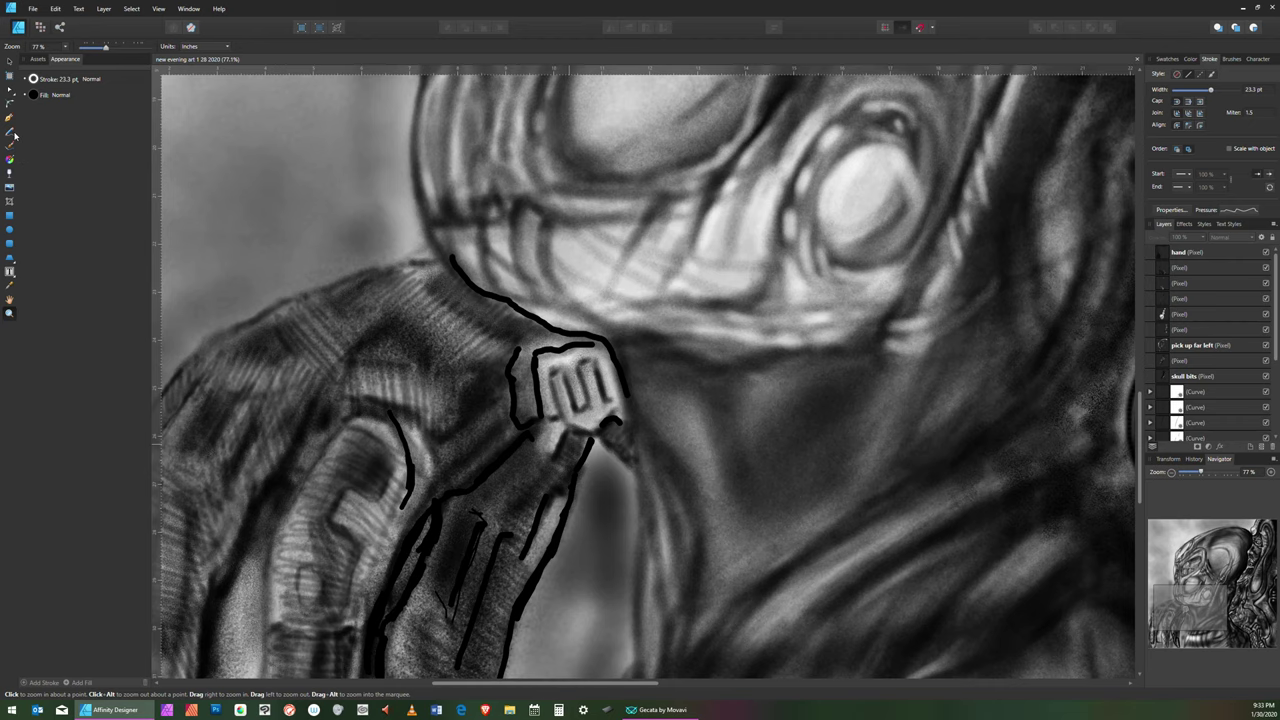
pyautogui.click(12, 302)
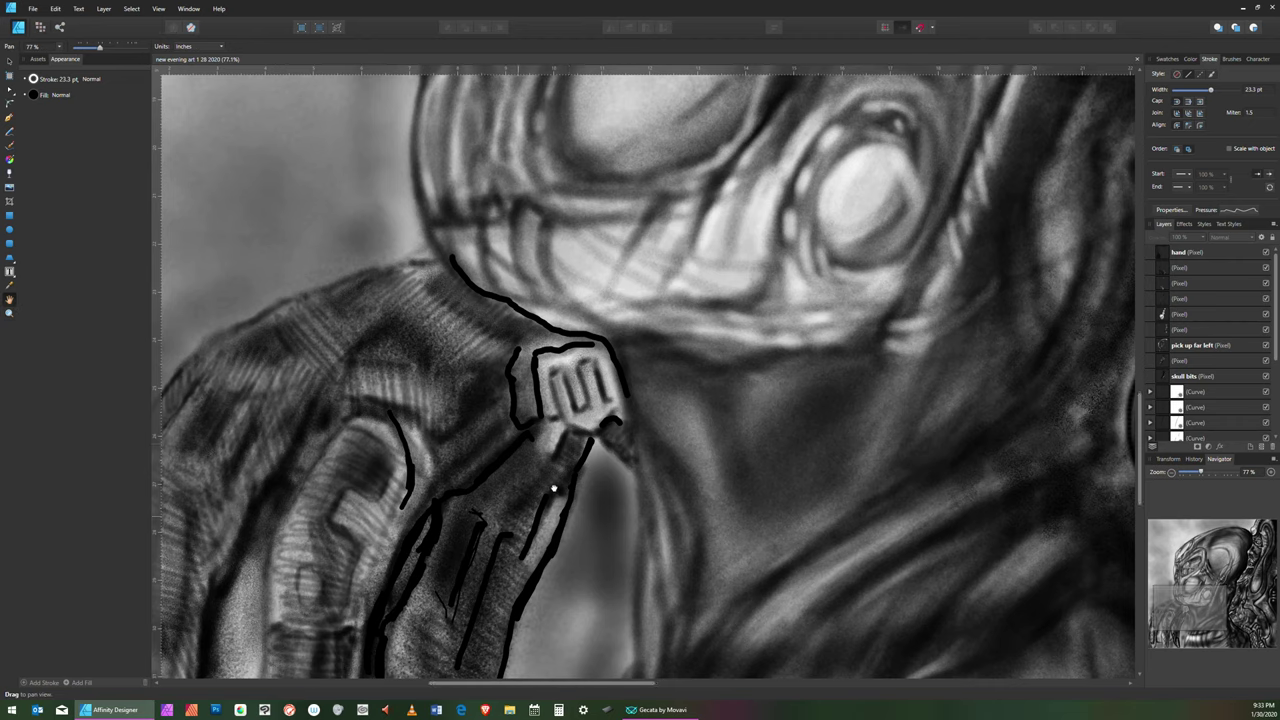
pyautogui.moveTo(554, 491); pyautogui.dragTo(690, 258)
pyautogui.click(10, 314)
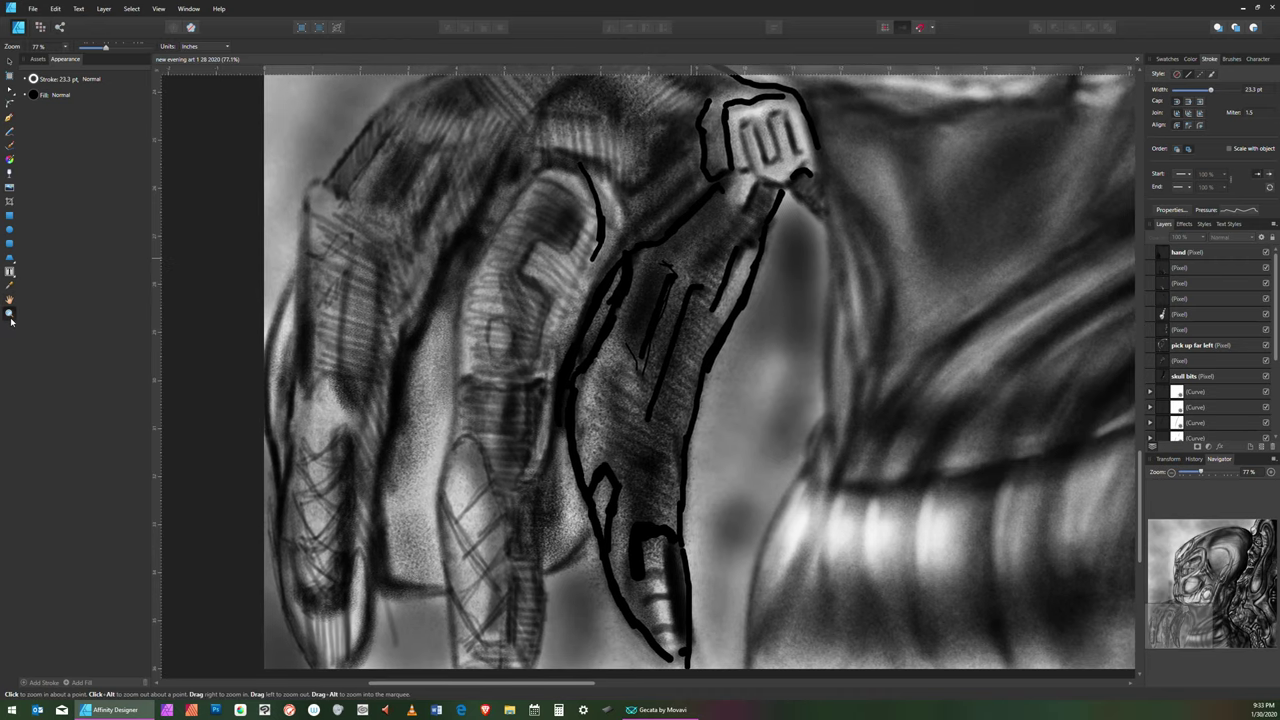
pyautogui.moveTo(759, 197); pyautogui.dragTo(687, 277)
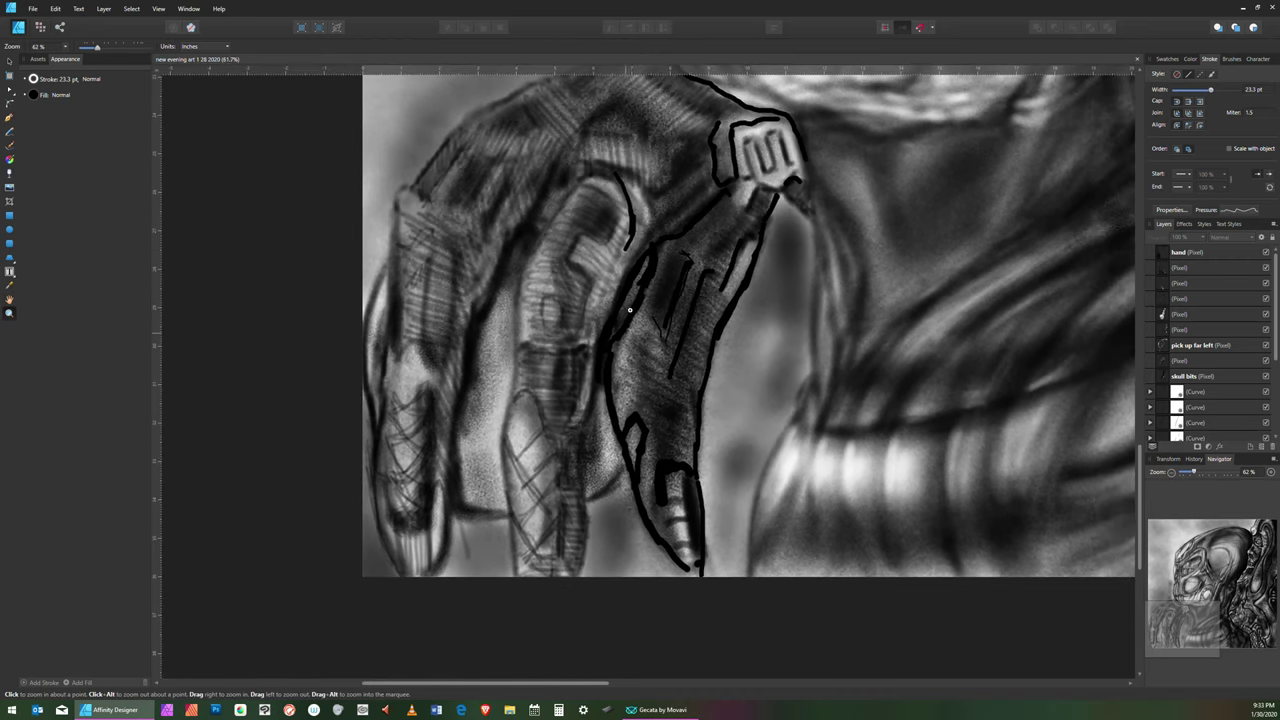
pyautogui.click(10, 299)
pyautogui.moveTo(706, 173)
pyautogui.mouseDown()
pyautogui.moveTo(690, 217)
pyautogui.moveTo(621, 268)
pyautogui.moveTo(597, 250)
pyautogui.mouseUp()
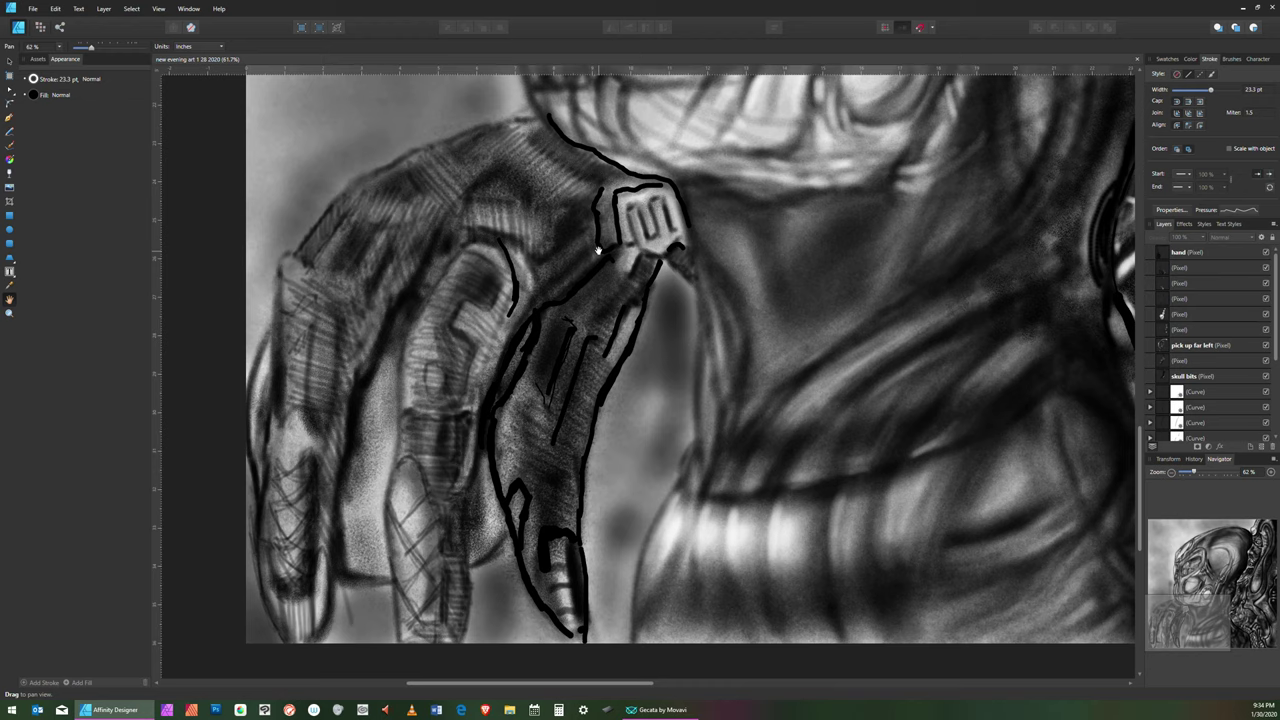
# - On the hand pixel layer, erase the stray black outline at the tip of the finger nearest the neck with a small eraser
pyautogui.click(1226, 251)
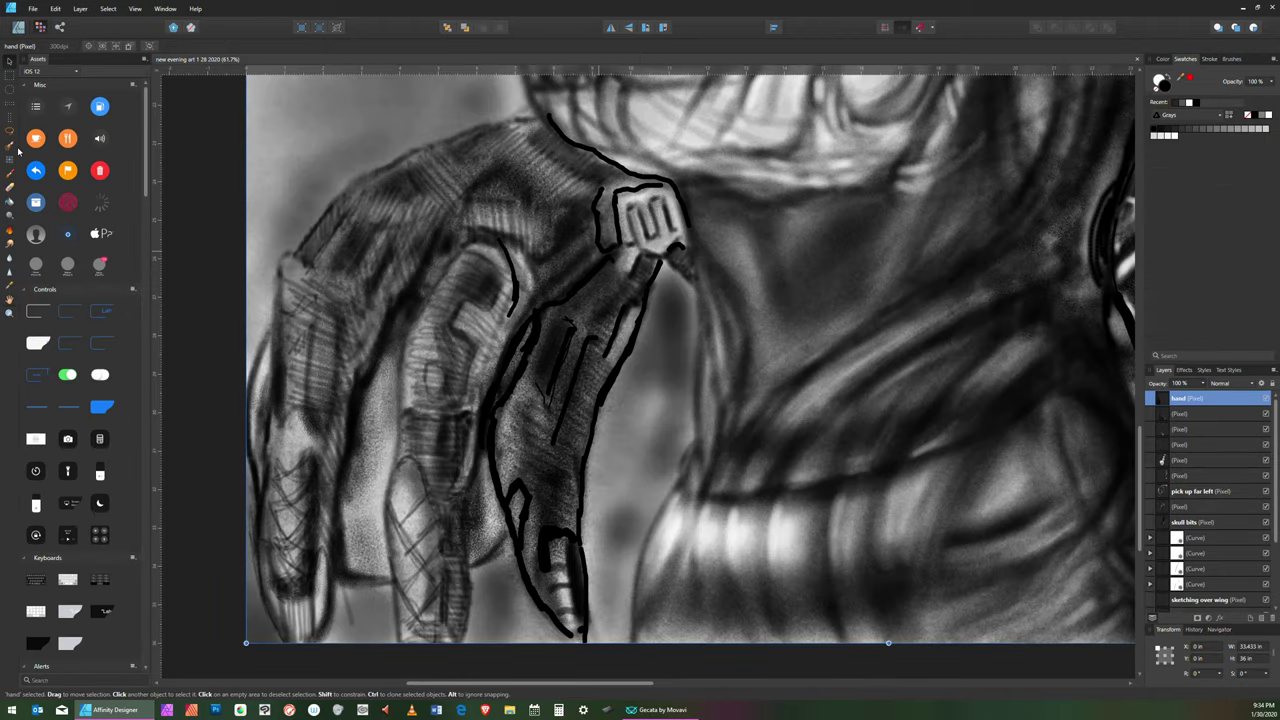
pyautogui.click(10, 192)
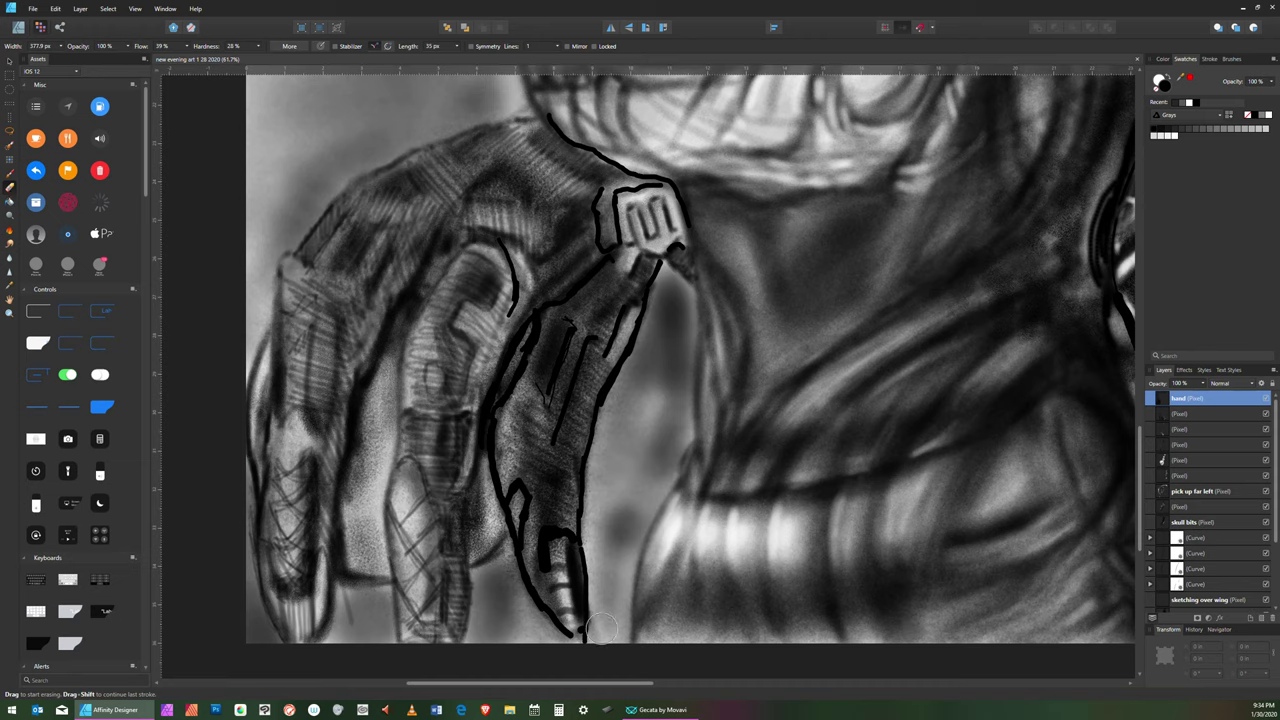
pyautogui.press('[')
pyautogui.press('[')
pyautogui.press('[')
pyautogui.press(']')
pyautogui.click(590, 642)
pyautogui.press('[')
pyautogui.press('[')
pyautogui.moveTo(572, 632)
pyautogui.mouseDown()
pyautogui.moveTo(560, 632)
pyautogui.moveTo(586, 621)
pyautogui.moveTo(562, 628)
pyautogui.mouseUp()
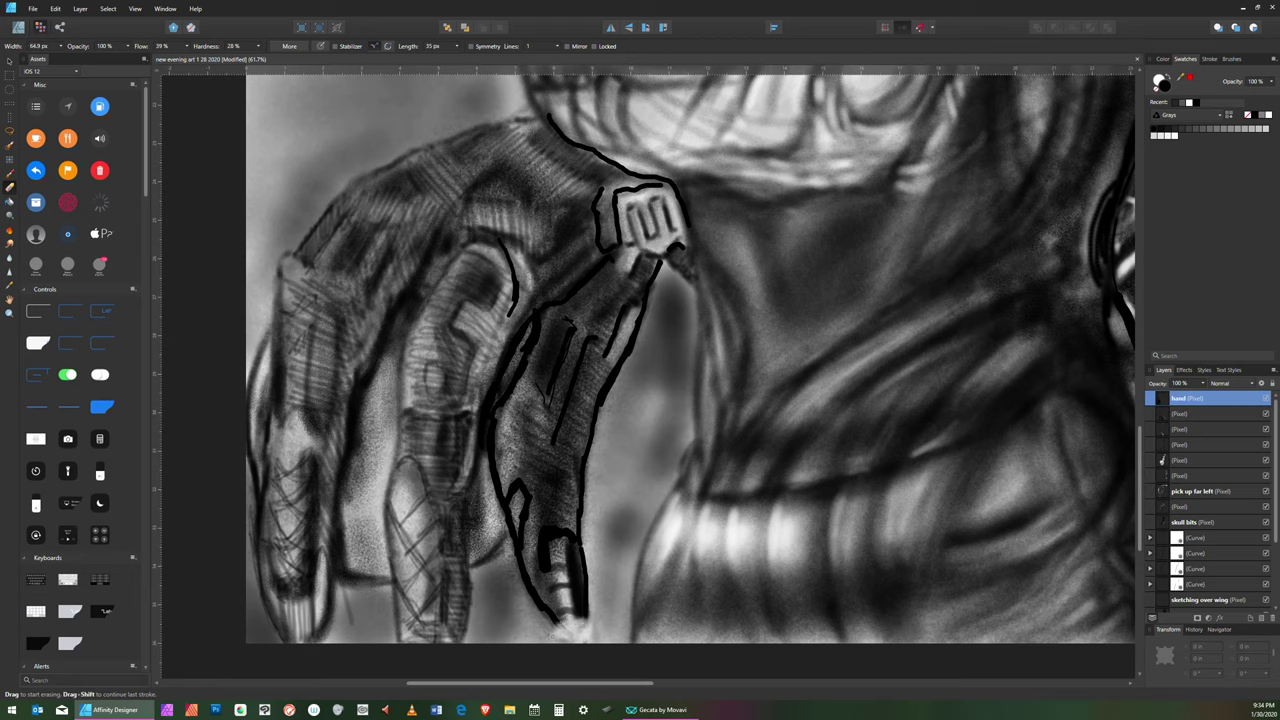
pyautogui.press('[')
pyautogui.press('[')
# - Set up a small black paint brush with 63% flow and higher opacity, and redraw the rounded end of the erased fingertip
pyautogui.click(10, 178)
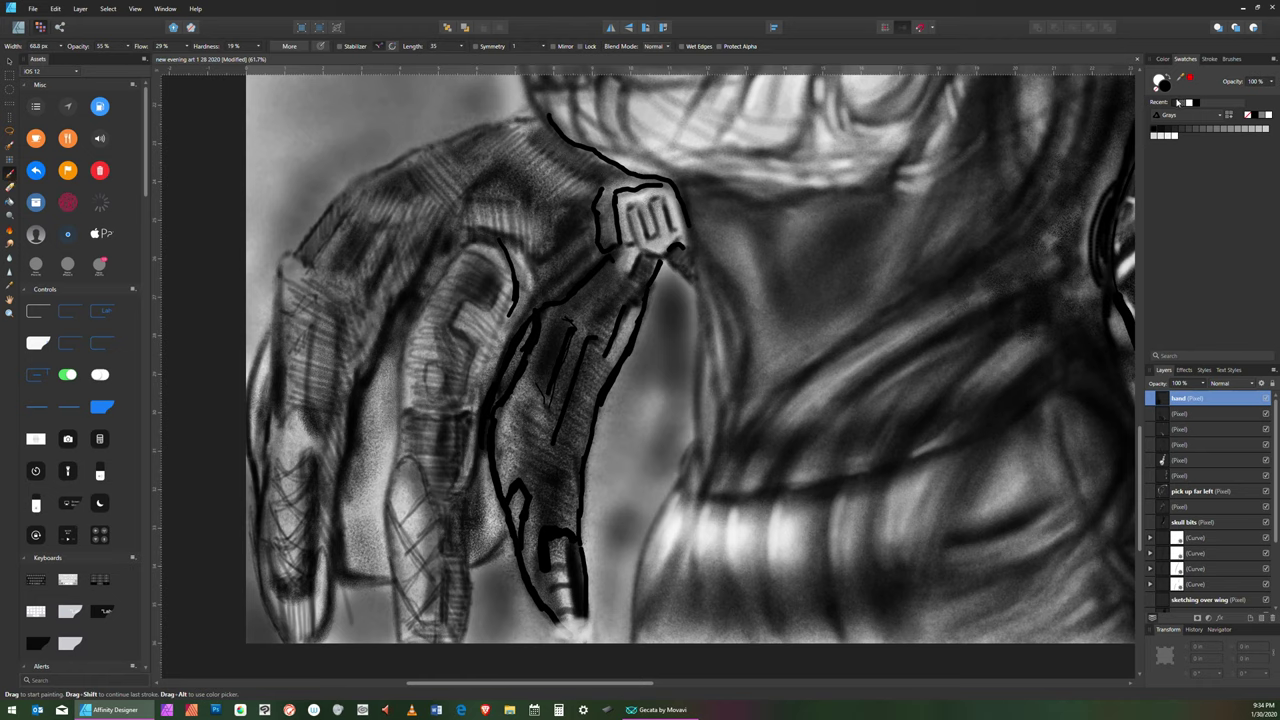
pyautogui.click(1180, 102)
pyautogui.press('[')
pyautogui.click(1152, 130)
pyautogui.press(']')
pyautogui.press('[')
pyautogui.press(']')
pyautogui.press('[')
pyautogui.click(128, 46)
pyautogui.moveTo(133, 58); pyautogui.dragTo(211, 57)
pyautogui.click(186, 46)
pyautogui.moveTo(561, 620); pyautogui.dragTo(570, 627)
# - Raise the brush opacity to 100% and darken the rounded edge of the fingertip
pyautogui.click(129, 46)
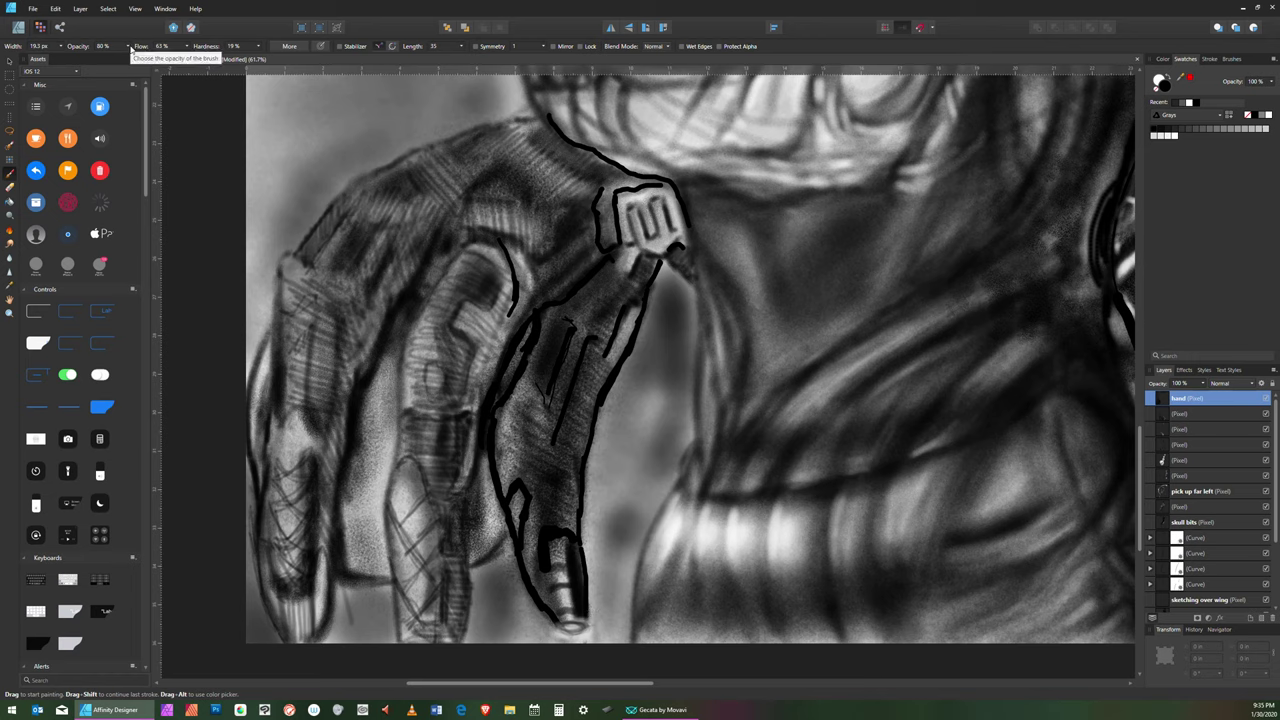
pyautogui.moveTo(132, 58); pyautogui.dragTo(148, 57)
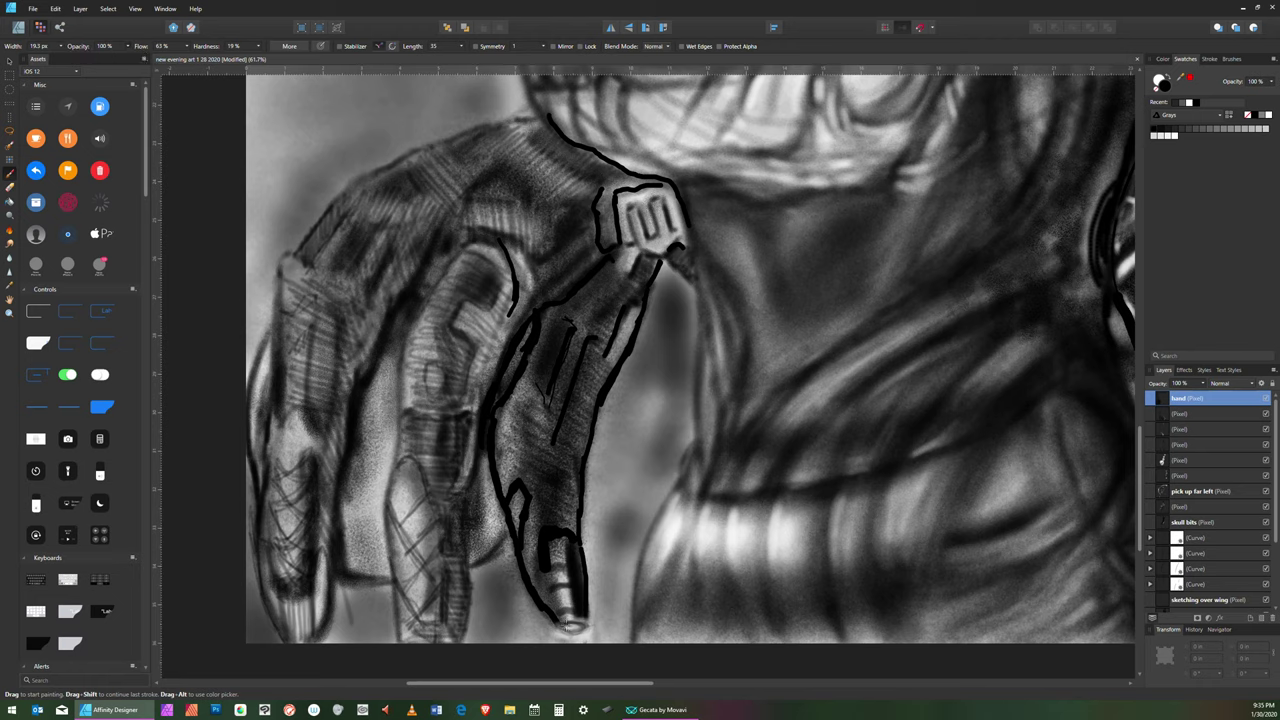
pyautogui.press(']')
pyautogui.press(']')
pyautogui.press('[')
pyautogui.press(']')
# - Paint gray over the heavy black outline along the finger's outer side, thinning it from the upper segment down to the claw
pyautogui.click(1210, 129)
pyautogui.press(']')
pyautogui.press('[')
pyautogui.press(']')
pyautogui.press(']')
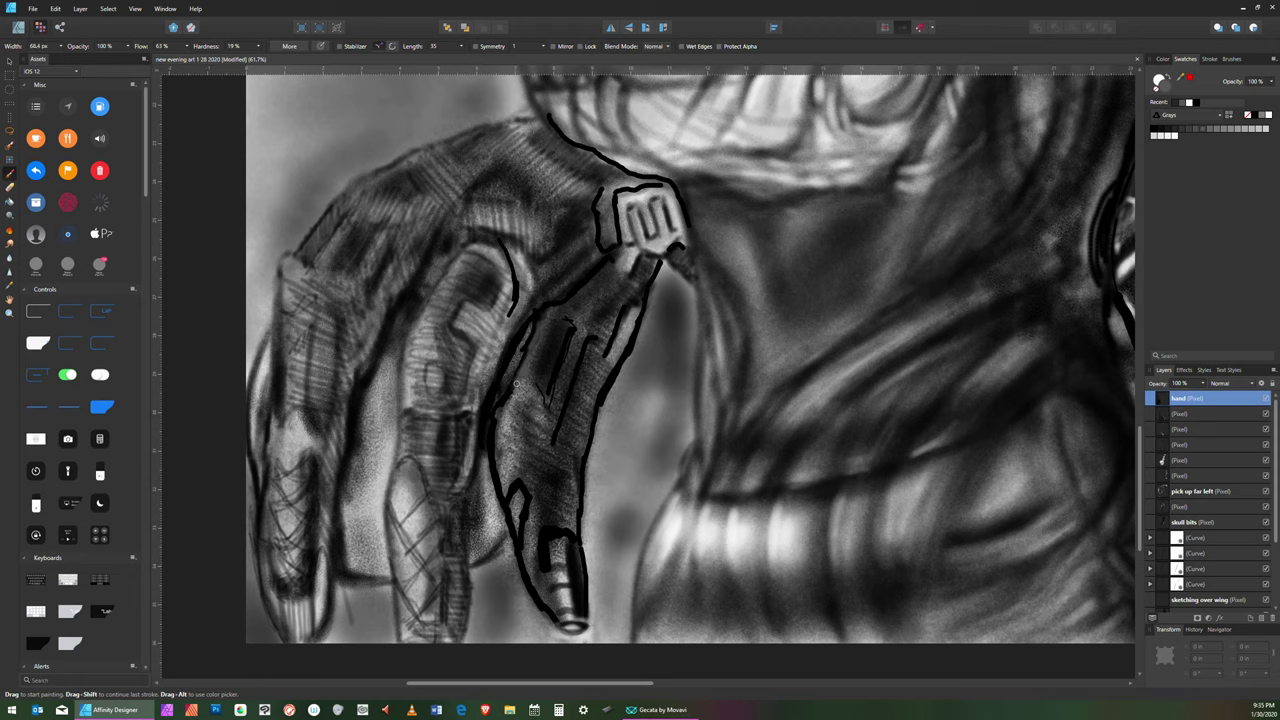
pyautogui.press('[')
pyautogui.press('[')
pyautogui.press('[')
pyautogui.press(']')
pyautogui.press(']')
pyautogui.press(']')
pyautogui.press(']')
pyautogui.press(']')
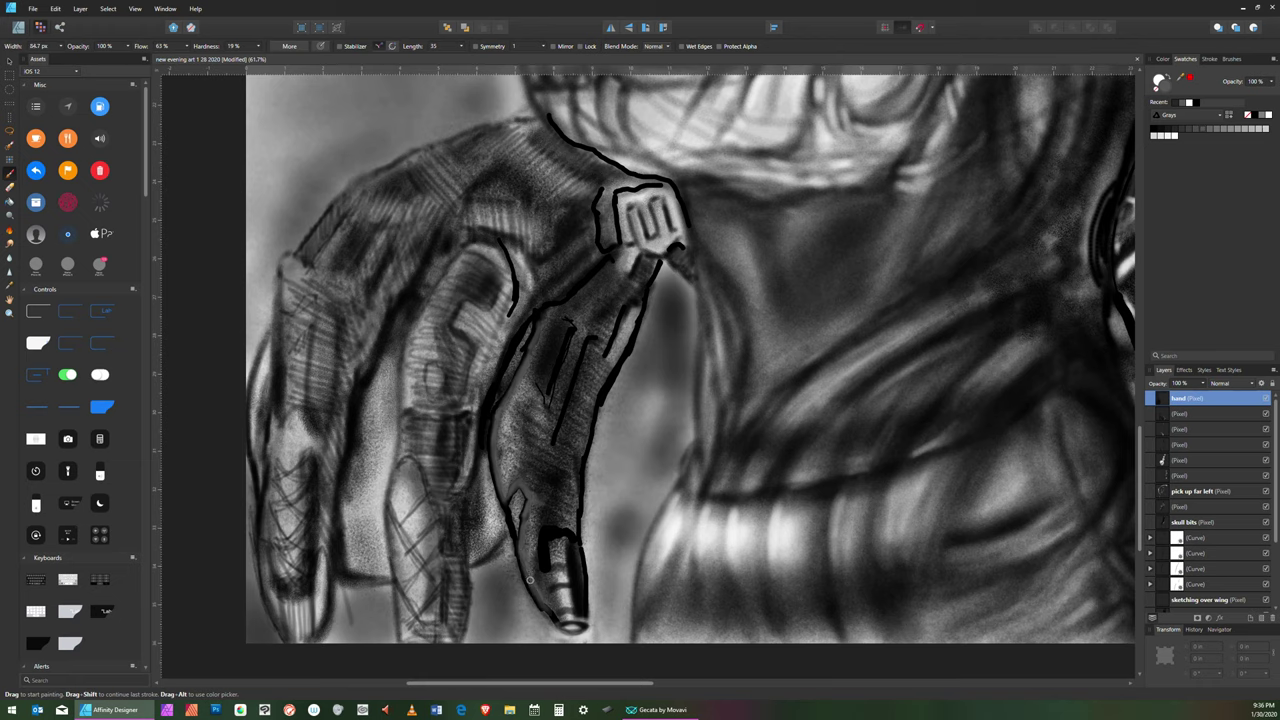
# - Blend gray over the thick outline on the outer side of the fingertip using varied brush sizes
pyautogui.press(']')
pyautogui.press(']')
pyautogui.press(']')
pyautogui.press(']')
pyautogui.press(']')
pyautogui.press('[')
pyautogui.press('[')
pyautogui.press('[')
pyautogui.press('[')
pyautogui.press('[')
pyautogui.press('[')
pyautogui.press('[')
pyautogui.press('[')
pyautogui.press('[')
pyautogui.press('[')
pyautogui.press(']')
pyautogui.press(']')
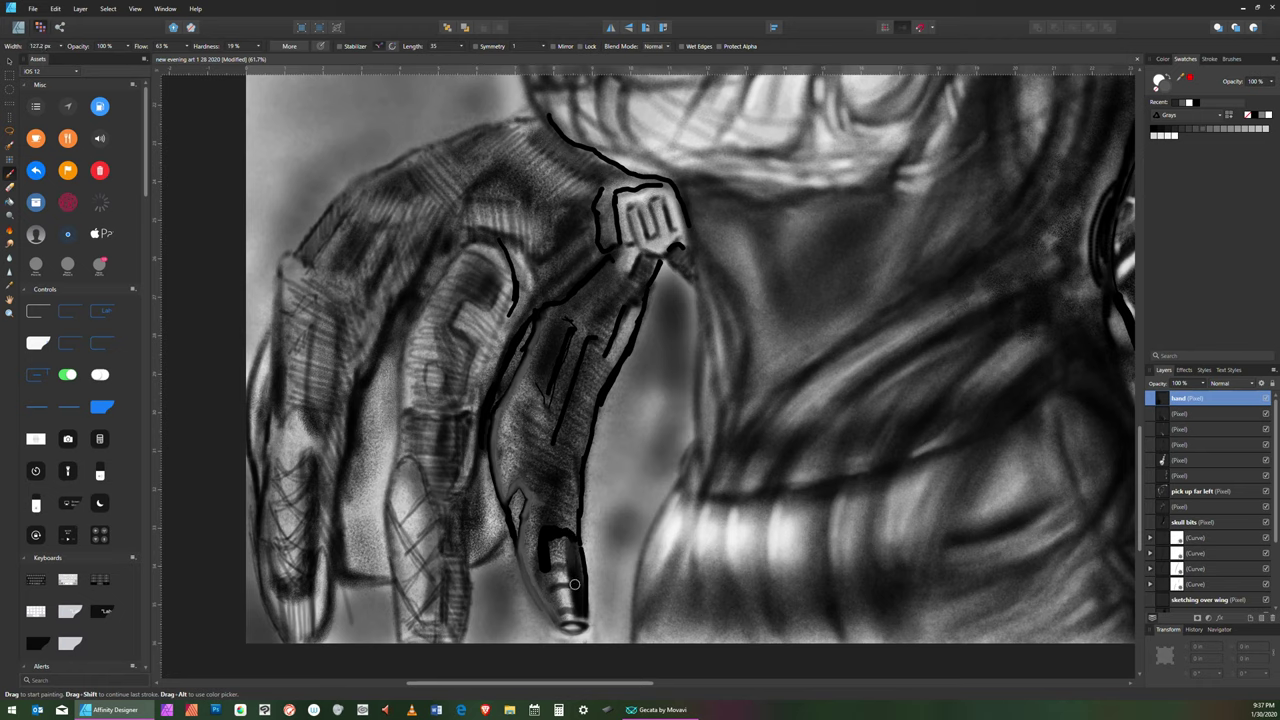
# - Soften the solid black area on the fingertip's inner side with gray strokes
pyautogui.press('[')
pyautogui.press('[')
pyautogui.press('[')
pyautogui.press(']')
pyautogui.press('[')
pyautogui.press('[')
pyautogui.press('[')
pyautogui.press(']')
pyautogui.press('[')
pyautogui.press(']')
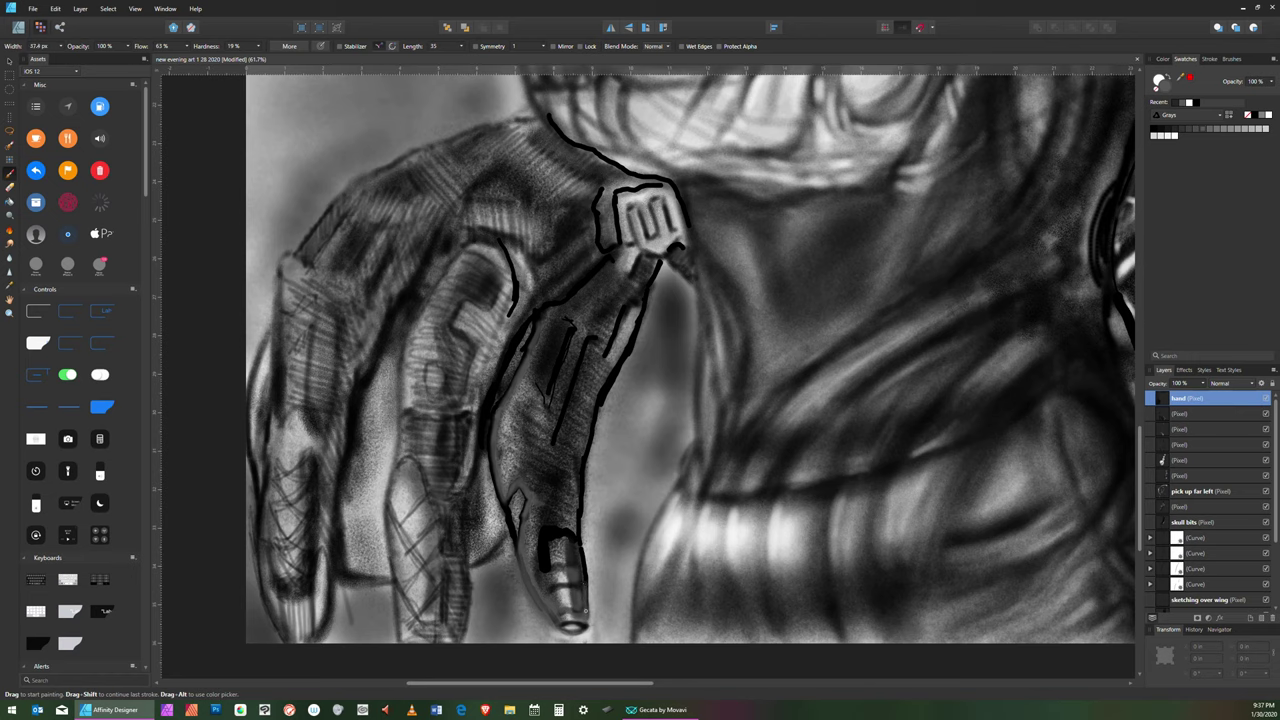
# - Smooth the shading around the fingertip's lower end and inner edge with gray strokes of varying width
pyautogui.press('[')
pyautogui.press('[')
pyautogui.press(']')
pyautogui.press('[')
pyautogui.press('[')
pyautogui.press('[')
pyautogui.press(']')
pyautogui.press('[')
pyautogui.press('[')
pyautogui.press('[')
pyautogui.press(']')
pyautogui.press(']')
pyautogui.press(']')
pyautogui.press('[')
pyautogui.press(']')
pyautogui.press(']')
pyautogui.press(']')
pyautogui.press(']')
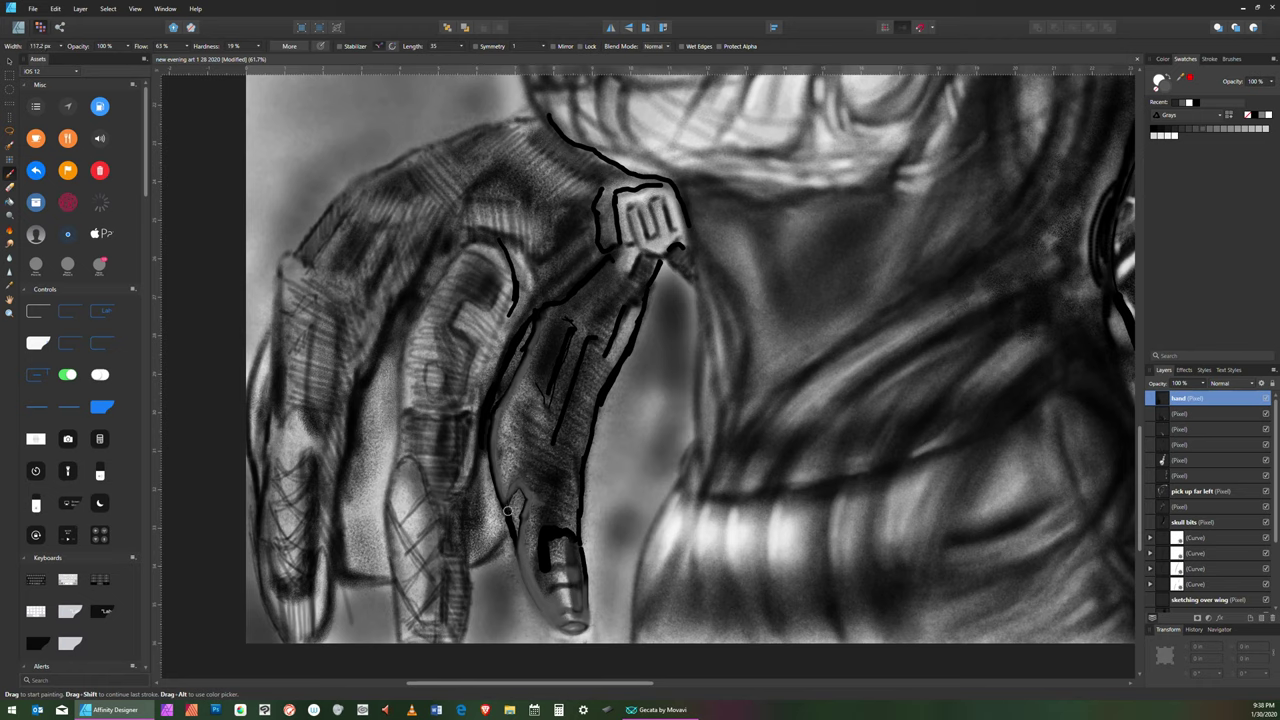
# - Thin the dark outline beside the knuckle notch and round off the top of the fingertip plate with gray strokes
pyautogui.press('[')
pyautogui.press('[')
pyautogui.press('[')
pyautogui.press('[')
pyautogui.press('[')
pyautogui.press('[')
pyautogui.press(']')
pyautogui.press(']')
pyautogui.press(']')
pyautogui.press('[')
pyautogui.press('[')
pyautogui.press('[')
pyautogui.press(']')
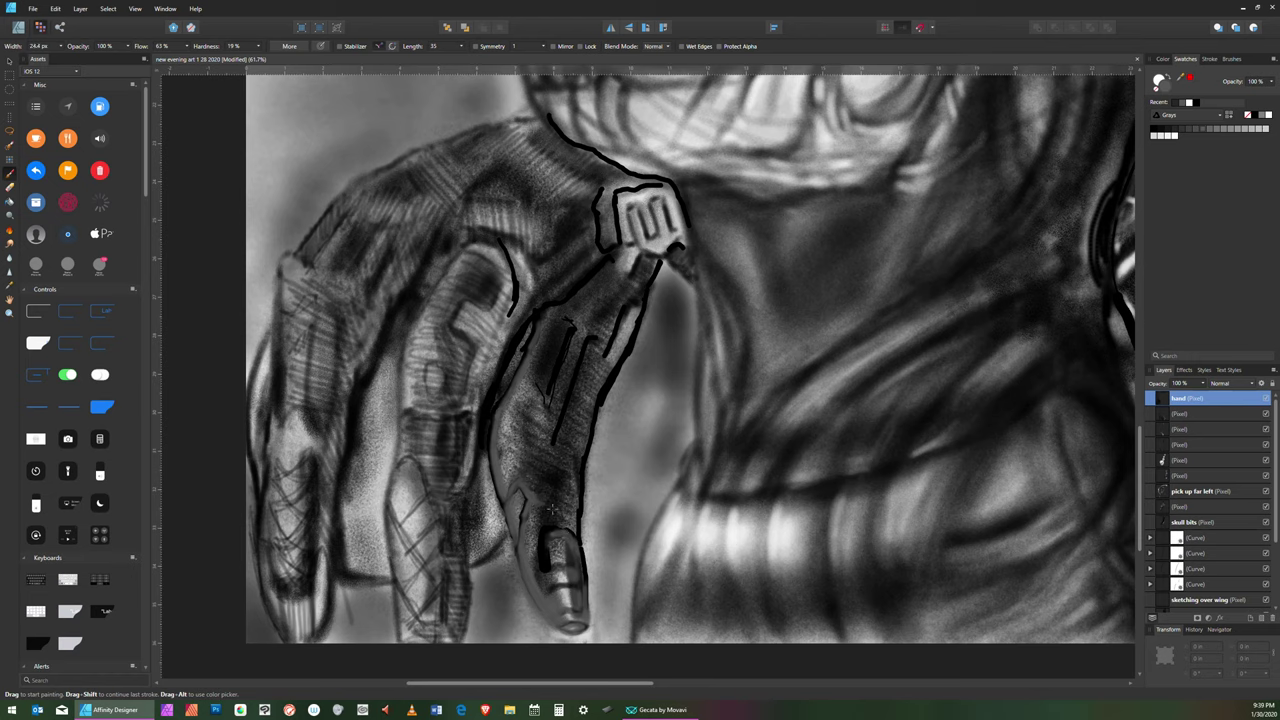
# - Paint gray over the black bracket shape at the top of the fingertip plate
pyautogui.moveTo(544, 543)
pyautogui.mouseDown()
pyautogui.moveTo(549, 566)
pyautogui.moveTo(552, 533)
pyautogui.mouseUp()
pyautogui.press(']')
pyautogui.press(']')
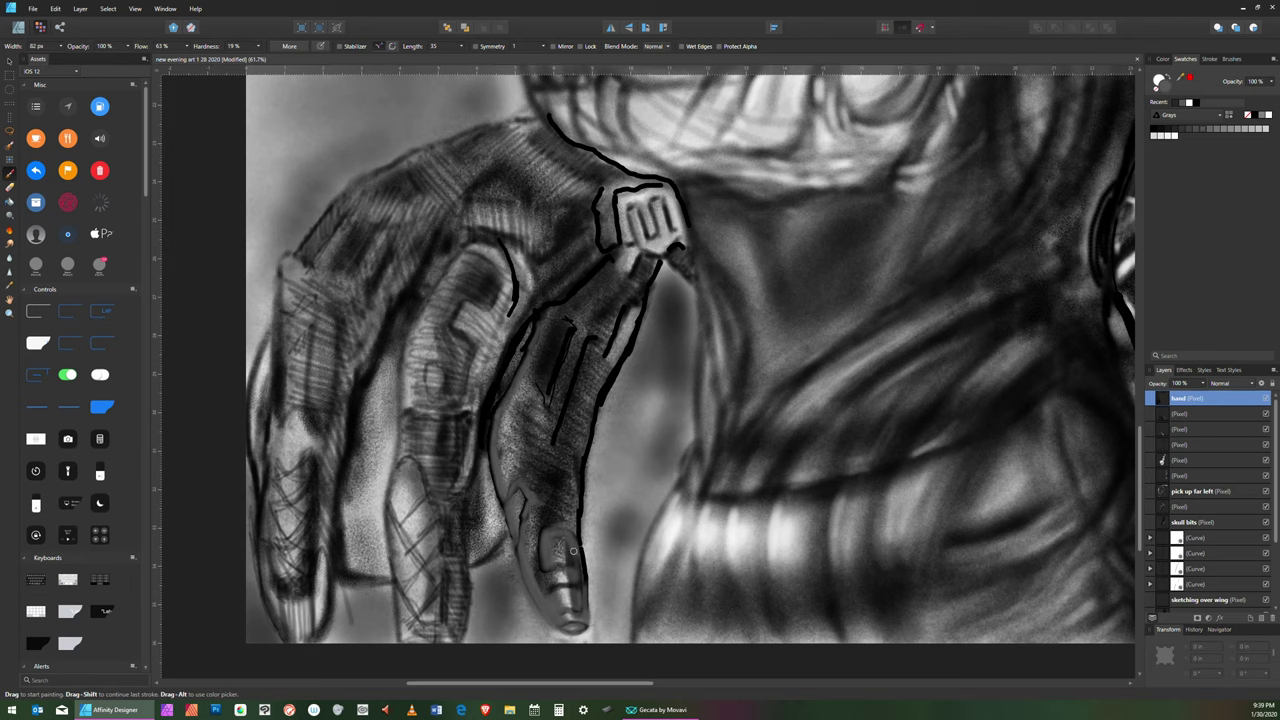
pyautogui.press('[')
pyautogui.press('[')
pyautogui.press('[')
pyautogui.press('[')
pyautogui.press('[')
pyautogui.press('[')
pyautogui.press('[')
# - Switch the brush to white and paint thin highlights along the edges and ridges of the fingertip plate
pyautogui.click(1175, 136)
pyautogui.press('[')
pyautogui.press('[')
pyautogui.press('[')
pyautogui.moveTo(545, 534); pyautogui.dragTo(548, 583)
pyautogui.press('[')
pyautogui.press(']')
pyautogui.press('[')
pyautogui.press(']')
pyautogui.press(']')
pyautogui.press('[')
pyautogui.press(']')
pyautogui.press(']')
pyautogui.press(']')
pyautogui.press(']')
pyautogui.press(']')
pyautogui.press(']')
pyautogui.press(']')
pyautogui.press(']')
pyautogui.press('[')
pyautogui.press('[')
pyautogui.press('[')
pyautogui.press('[')
pyautogui.press('[')
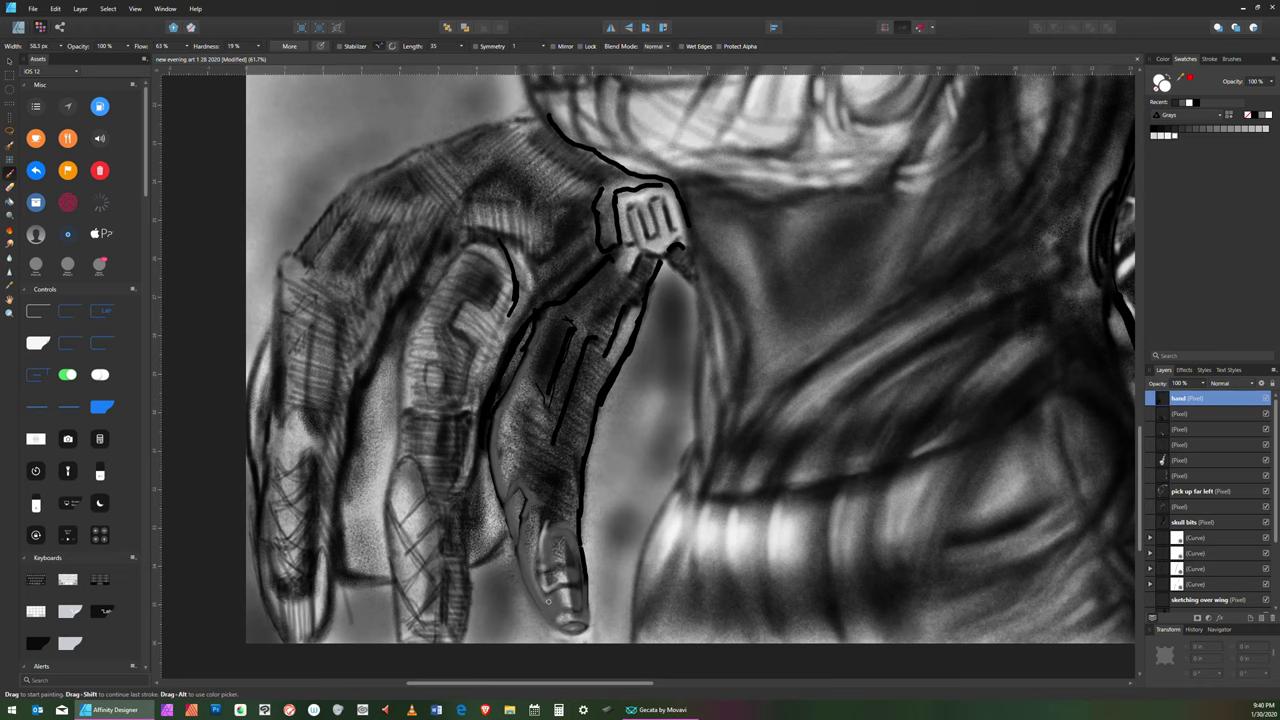
# - Add white highlights along the outer side of the fingertip and around the knuckle notch above it
pyautogui.moveTo(522, 566)
pyautogui.mouseDown()
pyautogui.moveTo(545, 610)
pyautogui.moveTo(550, 570)
pyautogui.mouseUp()
pyautogui.press(']')
pyautogui.press(']')
pyautogui.press(']')
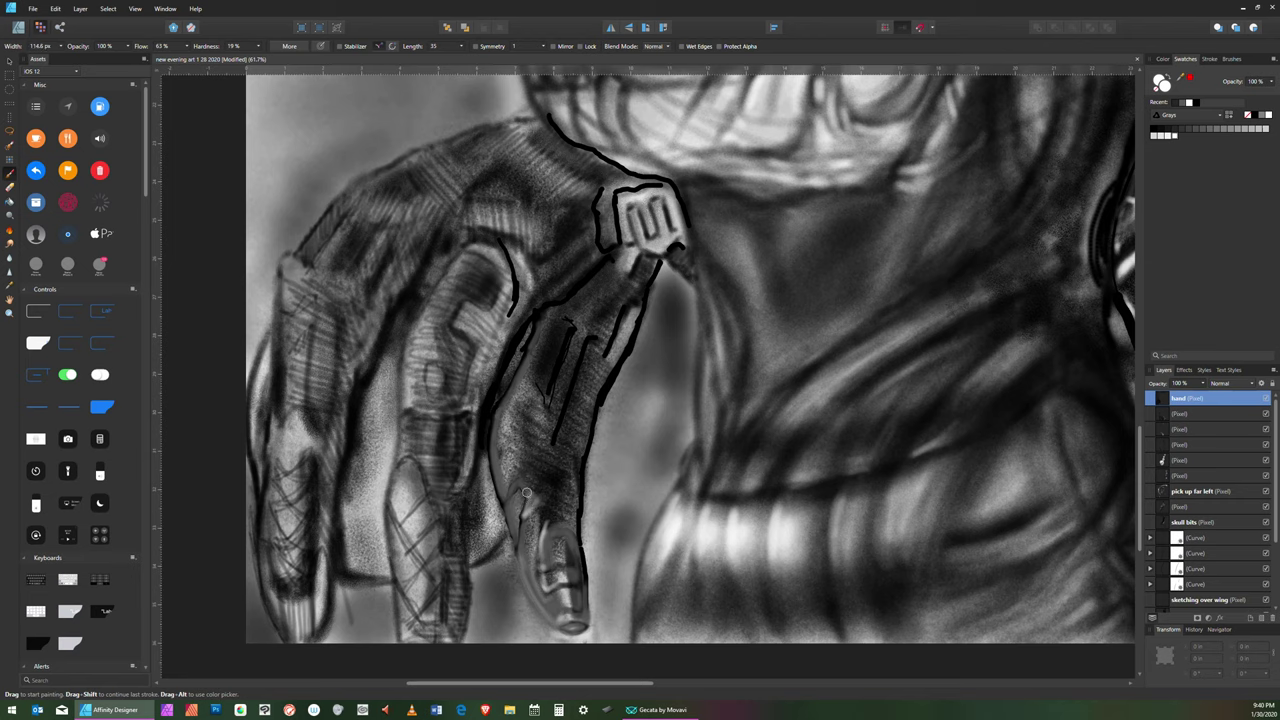
pyautogui.press('[')
pyautogui.press('[')
pyautogui.press('[')
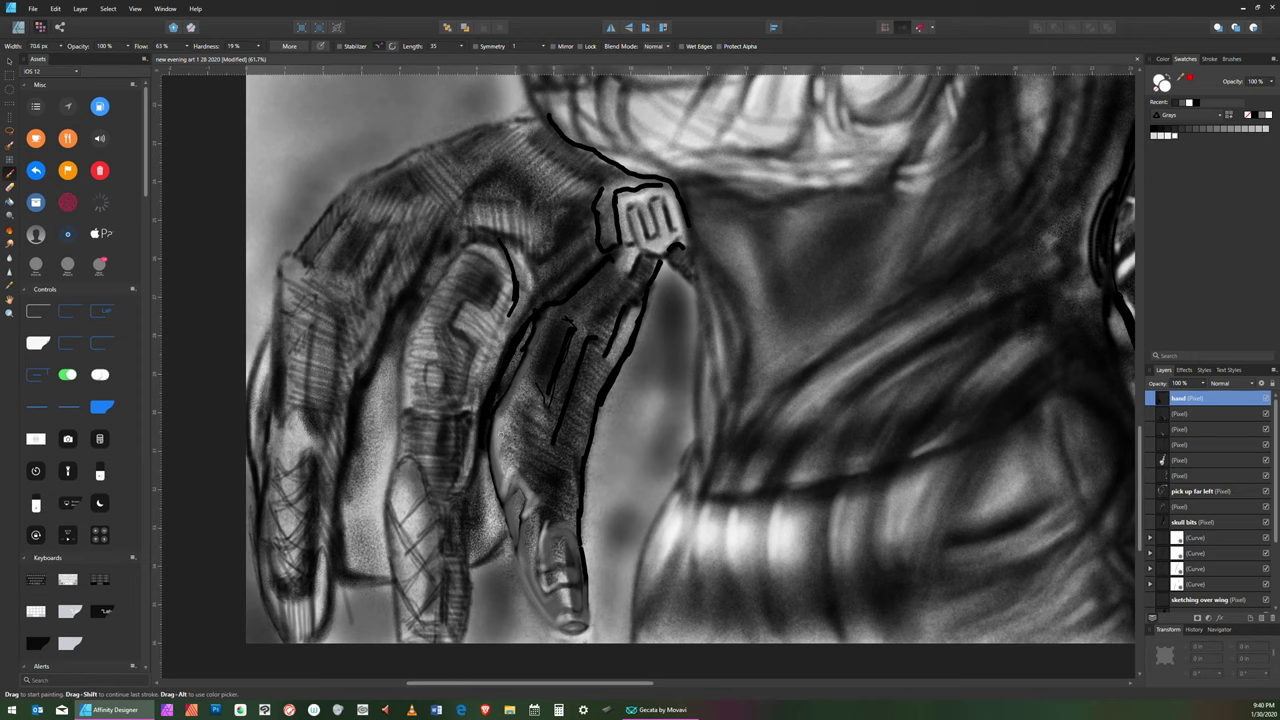
# - Switch the brush to a near-black gray and deepen the creases around the knuckle notch
pyautogui.press('[')
pyautogui.click(1160, 129)
pyautogui.press(']')
pyautogui.press('[')
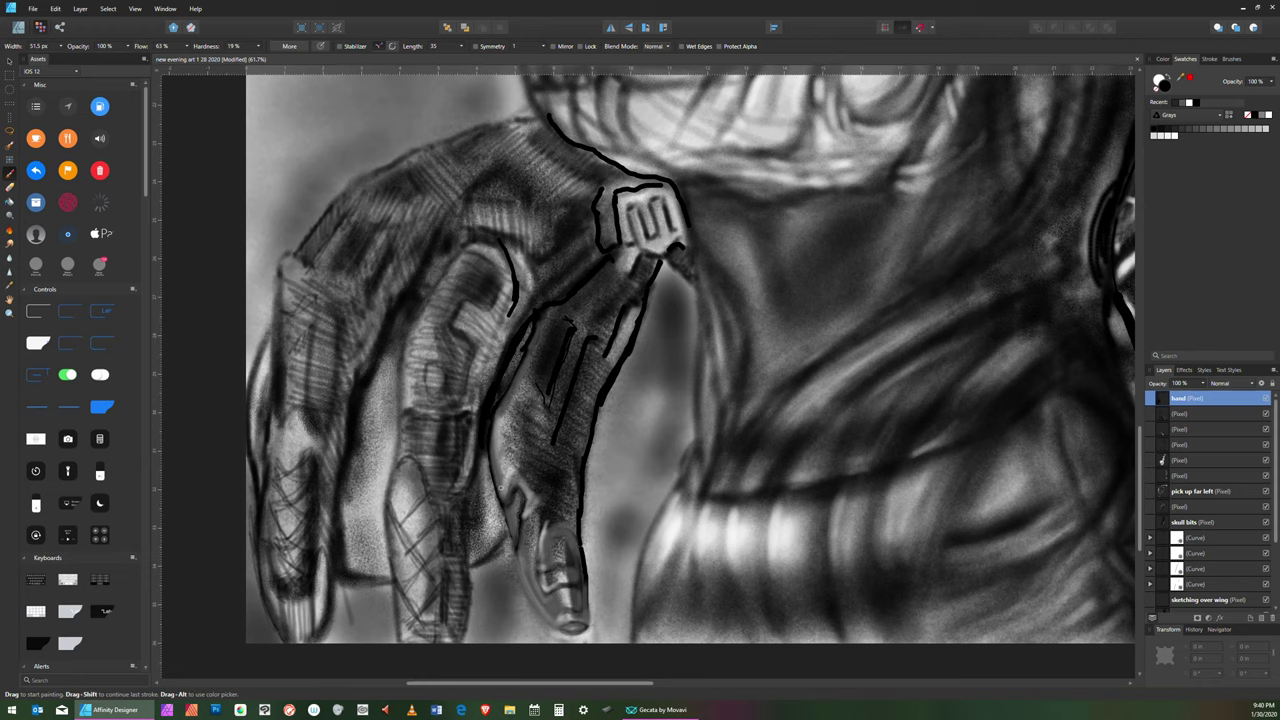
# - Darken the outer edge of the fingertip beside the plate with thin near-black strokes, adjusting the brush width to about 48 px
pyautogui.press('[')
pyautogui.press('[')
pyautogui.press(']')
pyautogui.press(']')
pyautogui.press(']')
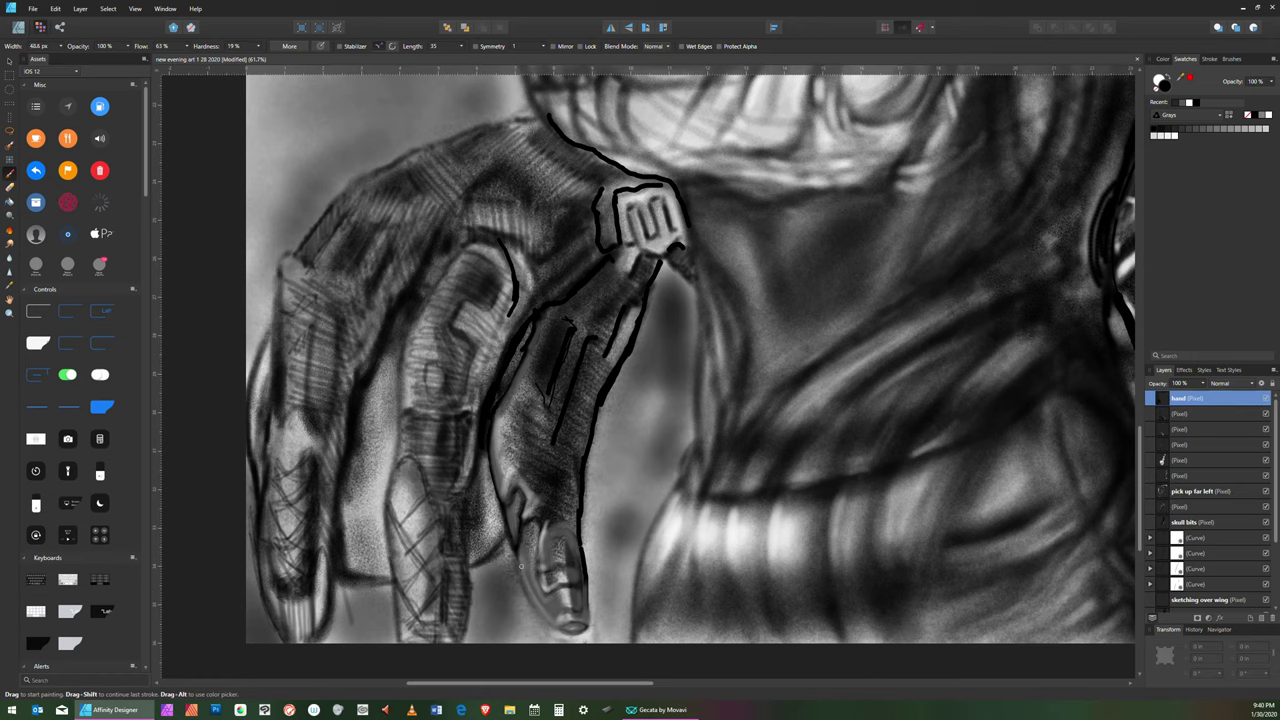
# - Deepen the shadows around the fingertip plate and its bracket-shaped ridges with near-black strokes of varying width
pyautogui.press('[')
pyautogui.press('[')
pyautogui.press('[')
pyautogui.press(']')
pyautogui.press(']')
pyautogui.press(']')
pyautogui.press(']')
pyautogui.press(']')
pyautogui.press(']')
pyautogui.press('[')
pyautogui.press('[')
pyautogui.press('[')
pyautogui.press('[')
pyautogui.press(']')
pyautogui.press(']')
pyautogui.press(']')
pyautogui.press('[')
pyautogui.press('[')
pyautogui.press('[')
pyautogui.press('[')
pyautogui.press('[')
pyautogui.press('[')
pyautogui.press('[')
pyautogui.press('[')
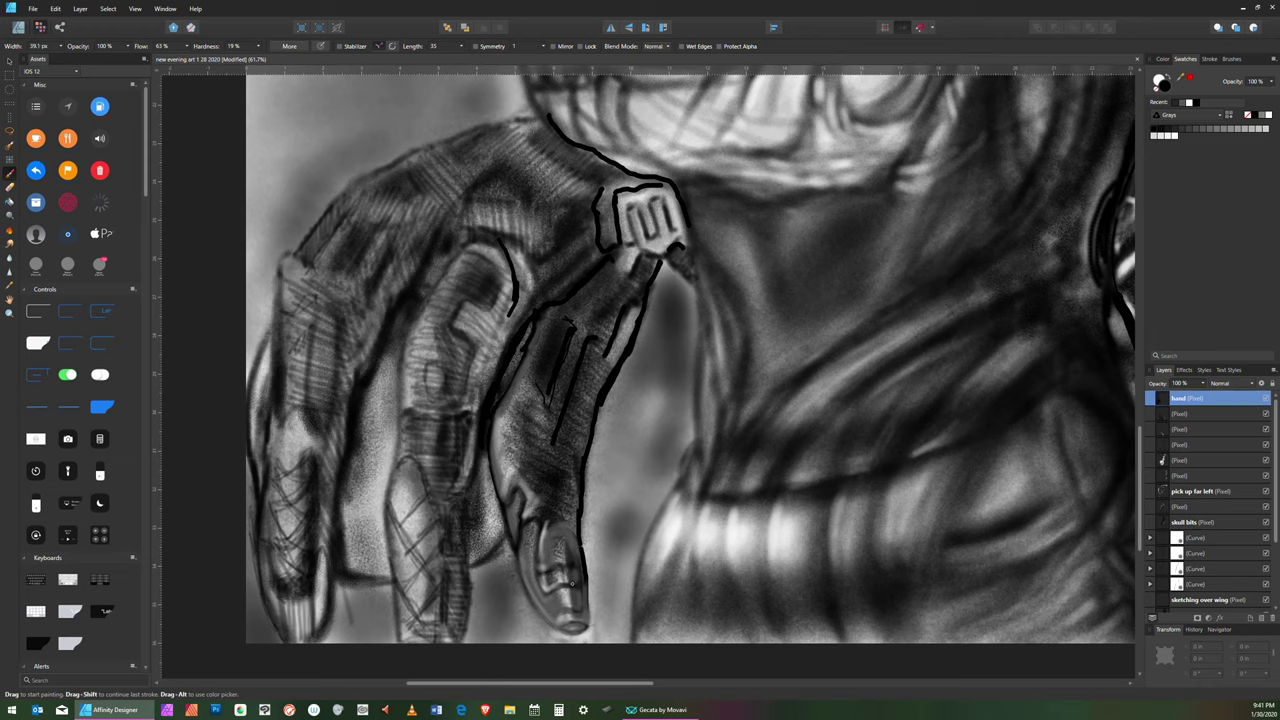
# - Darken the lower ridge of the plate and the small details at the fingertip's end with fine near-black strokes
pyautogui.press('[')
pyautogui.press('[')
pyautogui.press('[')
pyautogui.press('[')
pyautogui.press('[')
pyautogui.press(']')
pyautogui.press(']')
pyautogui.press(']')
pyautogui.press(']')
pyautogui.press(']')
pyautogui.press(']')
pyautogui.press(']')
pyautogui.press(']')
pyautogui.press(']')
pyautogui.press(']')
pyautogui.press('[')
pyautogui.press('[')
pyautogui.press('[')
pyautogui.press('[')
pyautogui.press('[')
pyautogui.press('[')
pyautogui.press(']')
pyautogui.press(']')
pyautogui.press(']')
pyautogui.press(']')
pyautogui.press(']')
pyautogui.press(']')
pyautogui.press(']')
pyautogui.press(']')
pyautogui.press(']')
pyautogui.press(']')
pyautogui.press(']')
pyautogui.press(']')
pyautogui.press(']')
pyautogui.press(']')
pyautogui.press('[')
pyautogui.press(']')
pyautogui.press(']')
pyautogui.press('[')
pyautogui.press('[')
pyautogui.press('[')
pyautogui.press('[')
pyautogui.press(']')
pyautogui.press(']')
pyautogui.press('[')
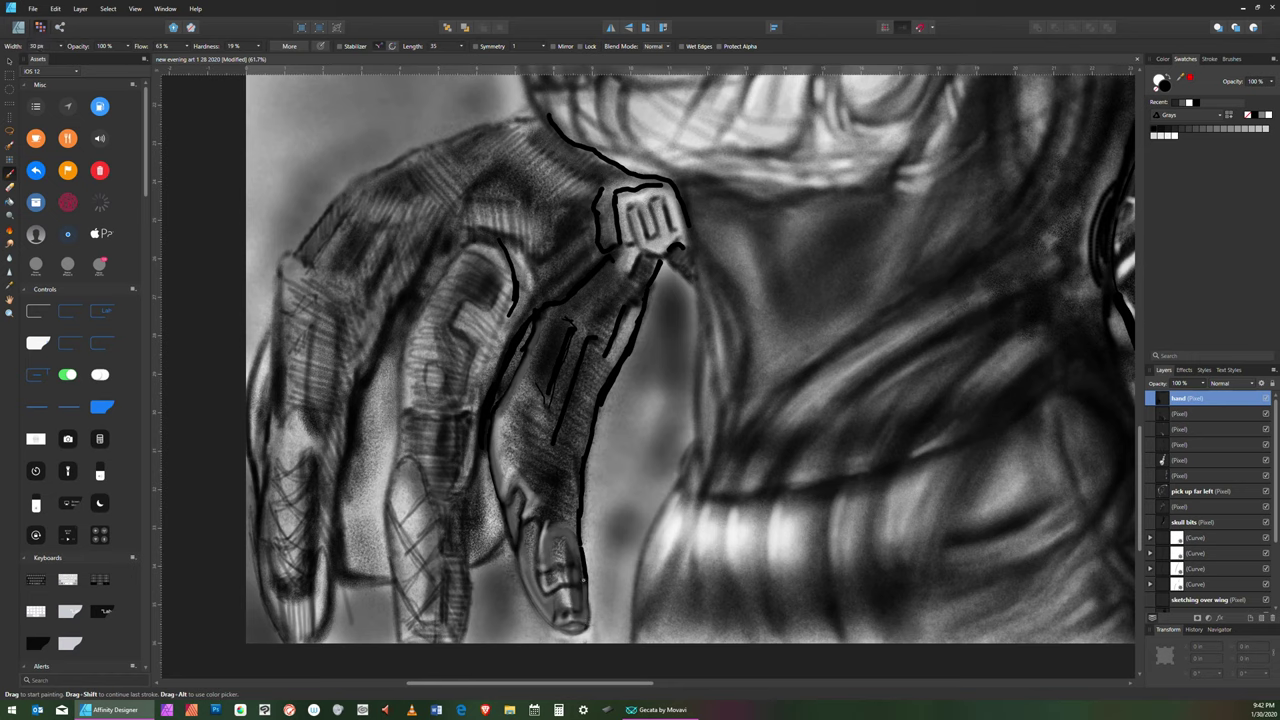
# - Reinforce the dark contour around the fingertip plate and along the side of the finger facing the neck
pyautogui.press(']')
pyautogui.press(']')
pyautogui.press(']')
pyautogui.press('[')
pyautogui.press('[')
pyautogui.press('[')
pyautogui.press('[')
pyautogui.press(']')
pyautogui.press(']')
pyautogui.press(']')
pyautogui.press(']')
pyautogui.press(']')
pyautogui.press('[')
pyautogui.press('[')
pyautogui.press('[')
pyautogui.press('[')
pyautogui.press('[')
pyautogui.press(']')
pyautogui.press(']')
pyautogui.press(']')
pyautogui.press(']')
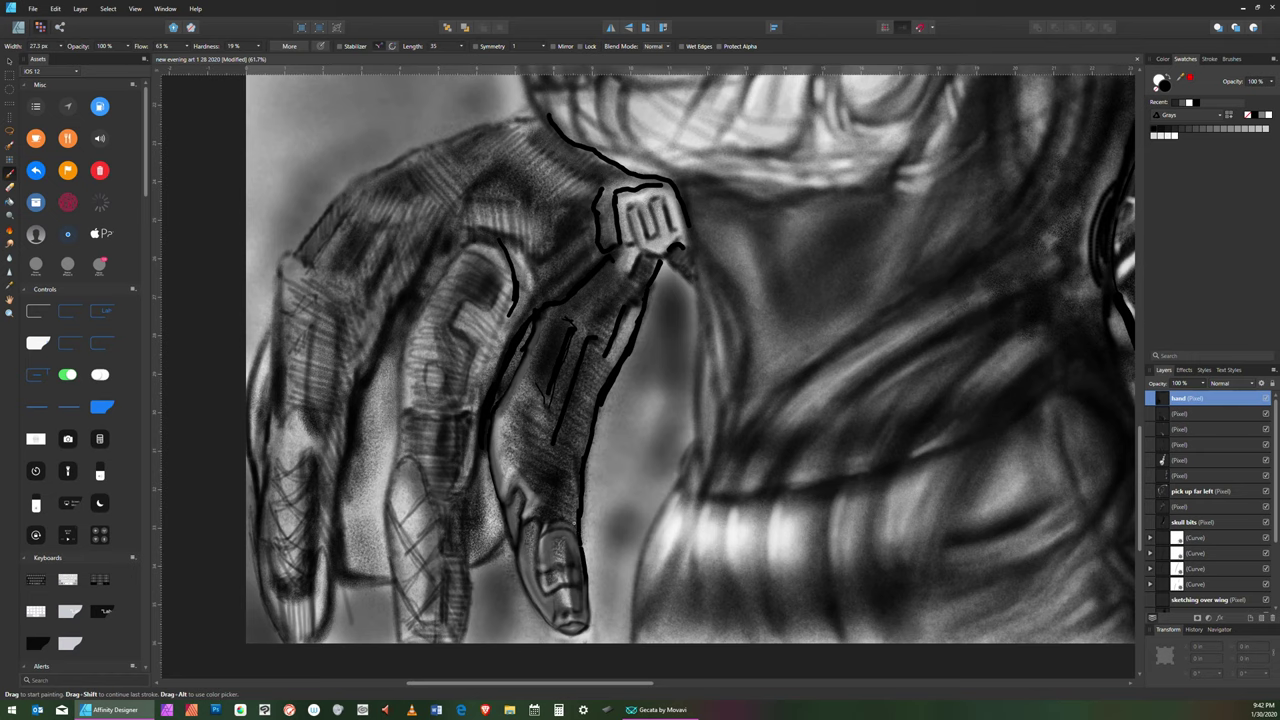
# - Switch the brush to mid gray, enlarge it to about 100 px and soften the outer side of the fingertip
pyautogui.press('[')
pyautogui.click(1235, 130)
pyautogui.press(']')
pyautogui.press(']')
pyautogui.press(']')
pyautogui.press(']')
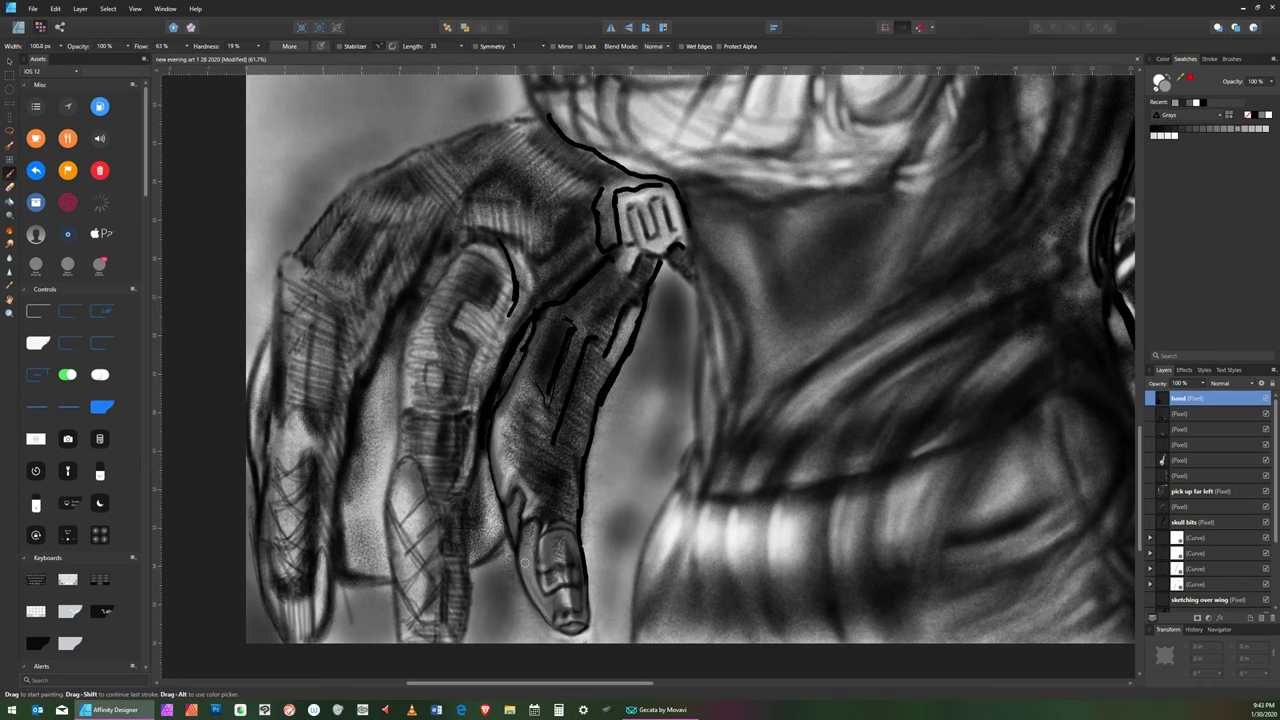
# - Reduce the gray brush to about 17 px and touch up the fingertip edge facing the neck
pyautogui.press('[')
pyautogui.press('[')
pyautogui.press('[')
pyautogui.press('[')
pyautogui.press(']')
pyautogui.press('[')
pyautogui.press('[')
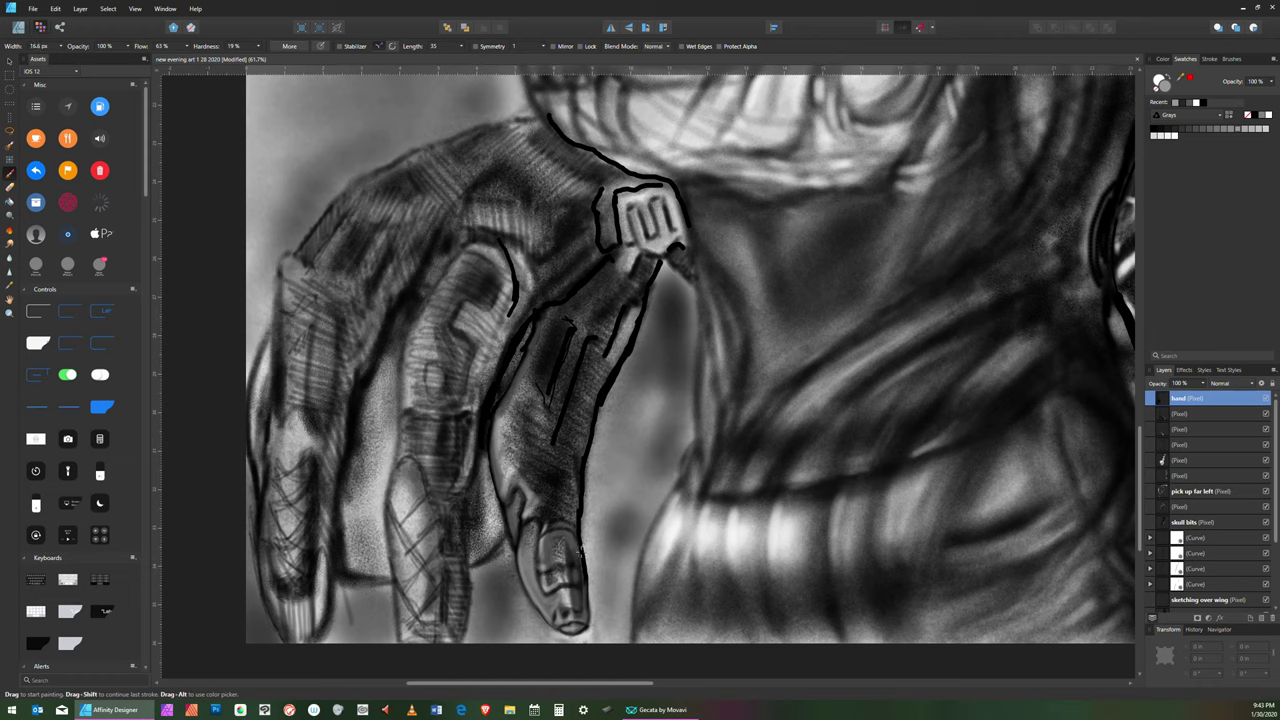
pyautogui.press(']')
# - Choose the second soft brush from the Pencils and Charcoal set and lower its opacity to 71%
pyautogui.click(1232, 60)
pyautogui.click(1231, 59)
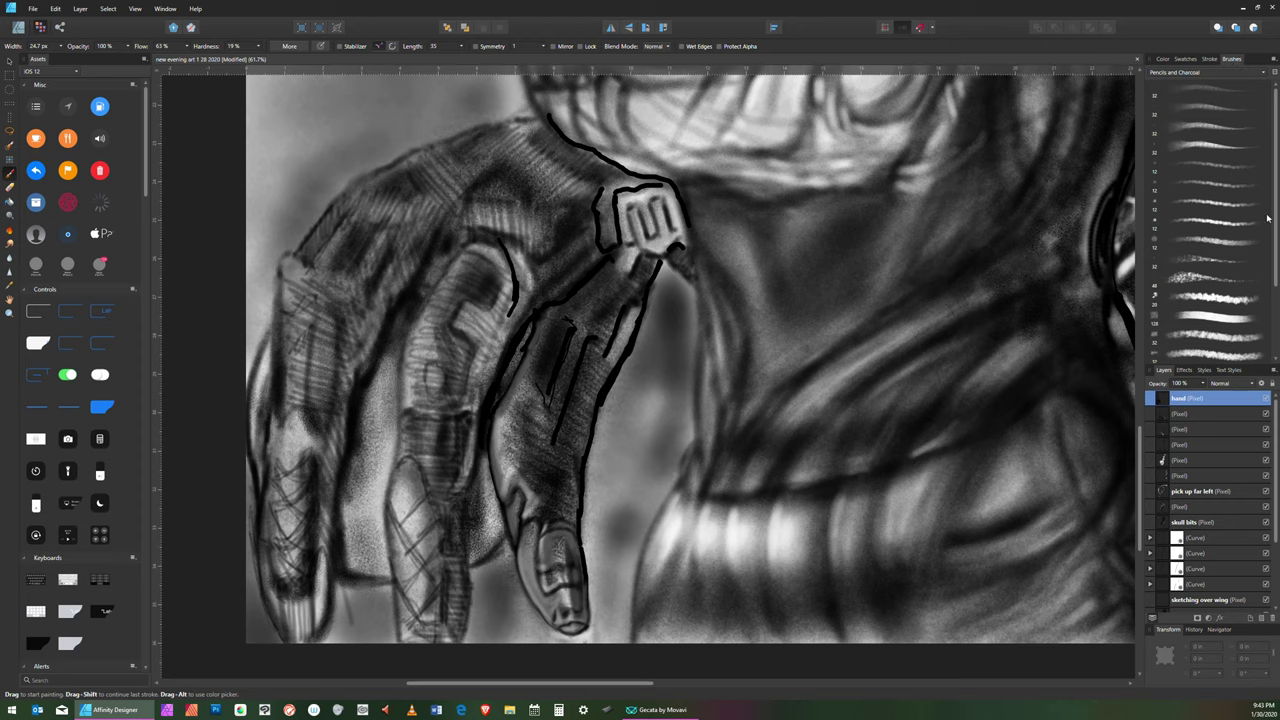
pyautogui.click(1217, 108)
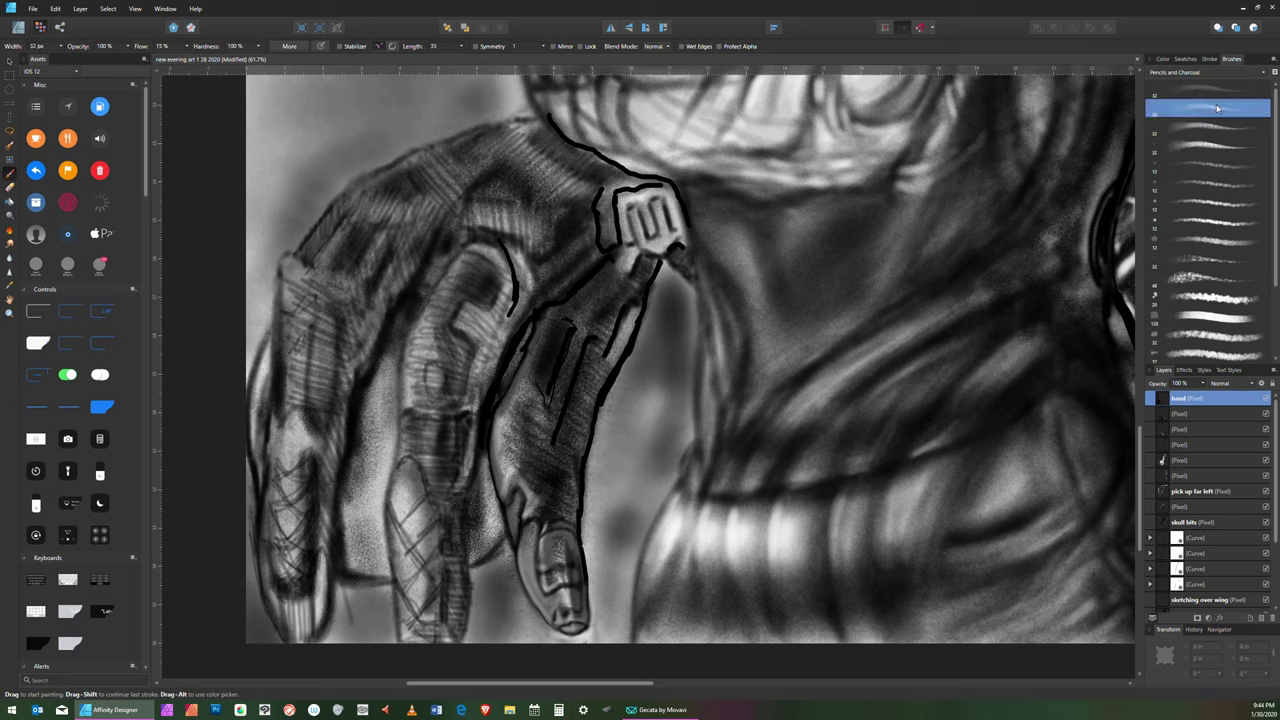
pyautogui.press(']')
pyautogui.press(']')
pyautogui.press(']')
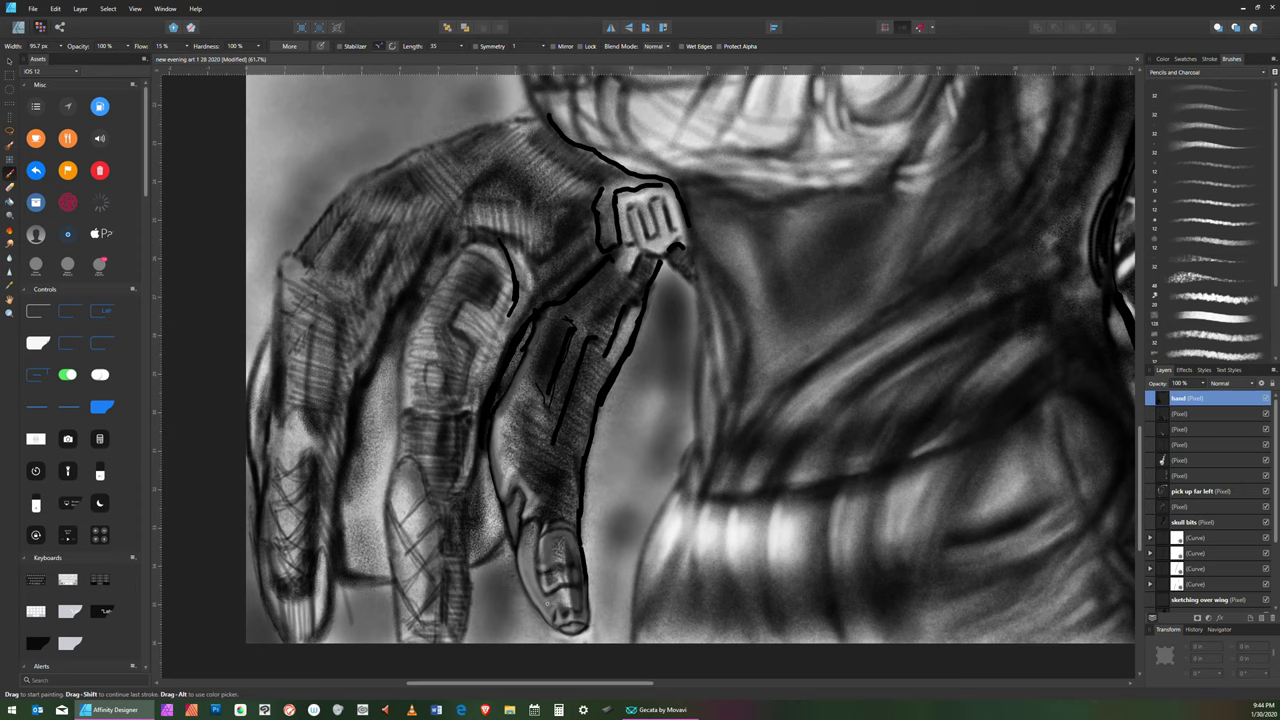
pyautogui.press('[')
pyautogui.press('[')
pyautogui.click(127, 46)
pyautogui.moveTo(132, 57); pyautogui.dragTo(107, 55)
# - Enlarge the soft brush to about 419 px for broad gray shading on the outer side of the fingertip
pyautogui.press('[')
pyautogui.press('[')
pyautogui.press('[')
pyautogui.press(']')
pyautogui.press(']')
pyautogui.press(']')
pyautogui.press(']')
pyautogui.press(']')
pyautogui.press(']')
pyautogui.press(']')
pyautogui.press(']')
pyautogui.press(']')
pyautogui.press(']')
pyautogui.press(']')
pyautogui.press(']')
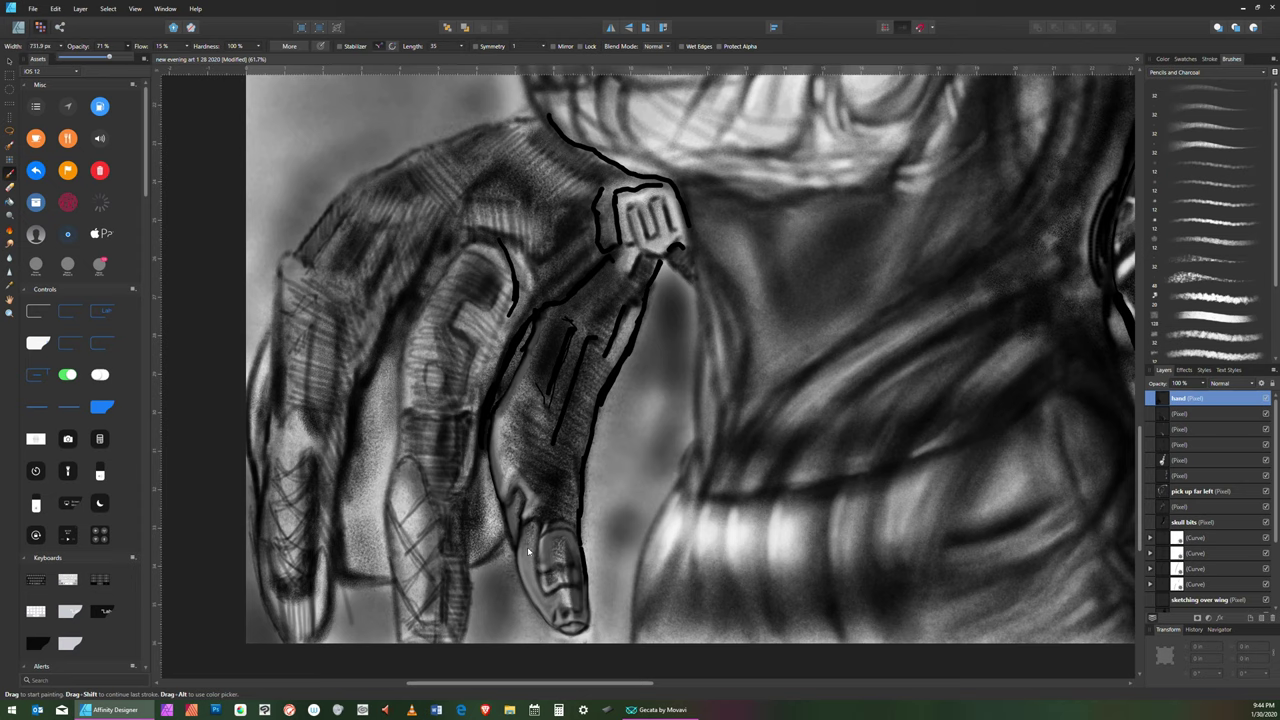
pyautogui.press(']')
pyautogui.press('[')
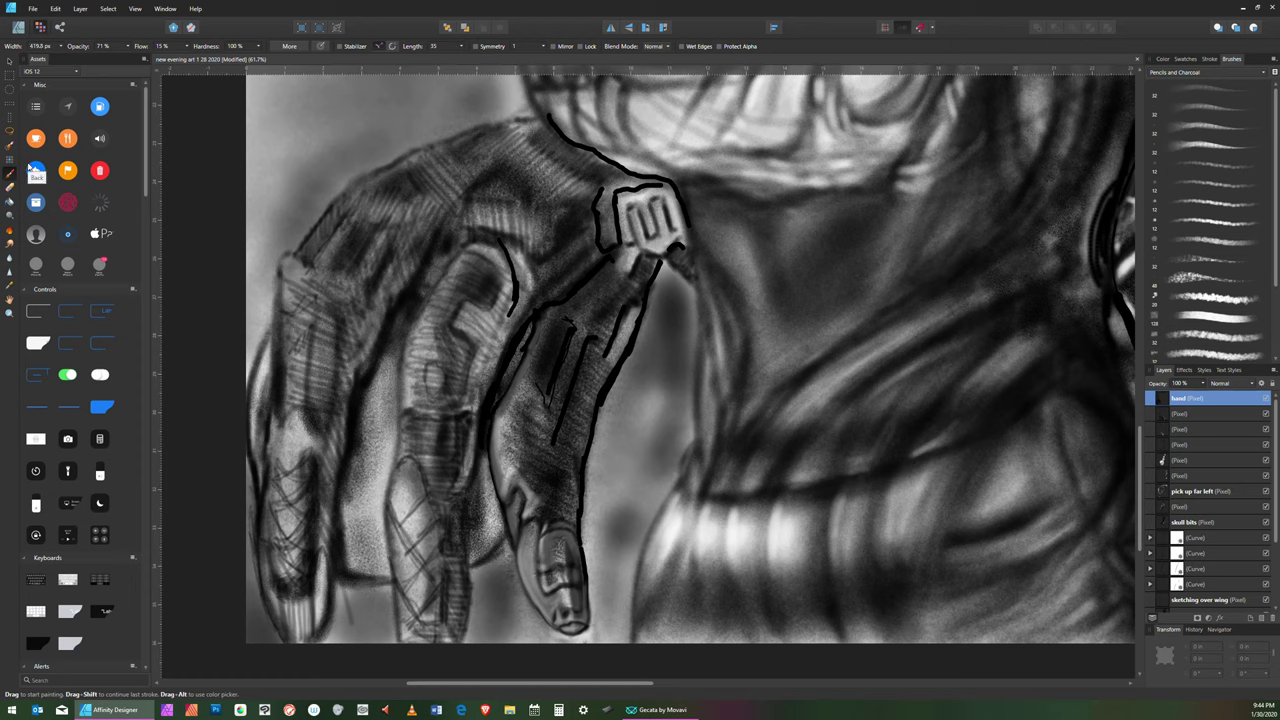
# - Set the brush color to black, reduce its width to about 117 px and softly shade the fingertip's outer side
pyautogui.click(1162, 60)
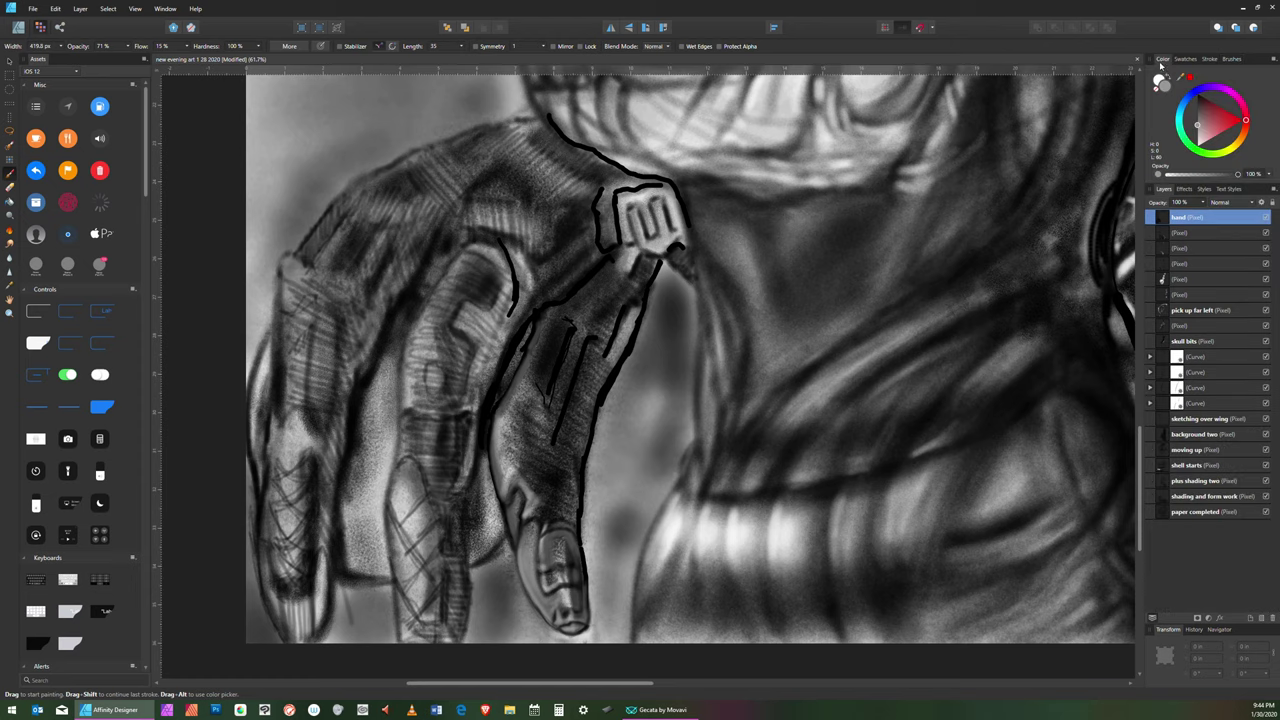
pyautogui.click(1200, 97)
pyautogui.moveTo(1205, 142); pyautogui.dragTo(1198, 151)
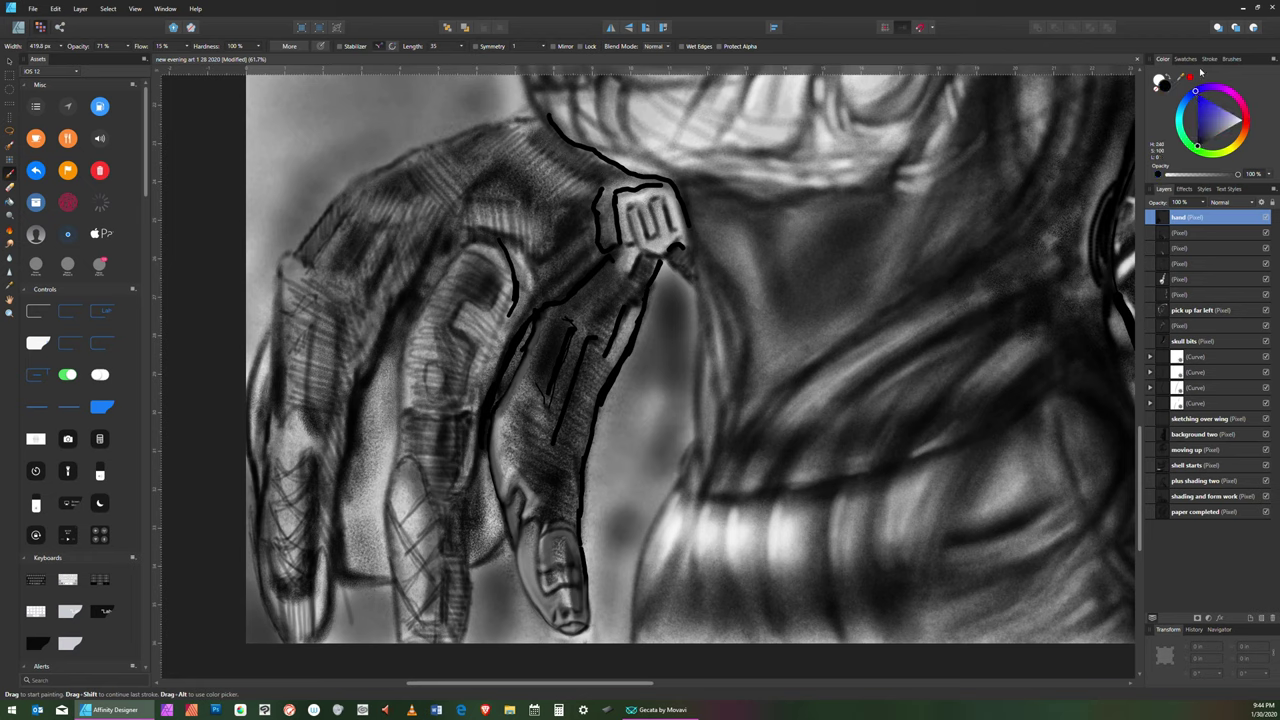
pyautogui.press('[')
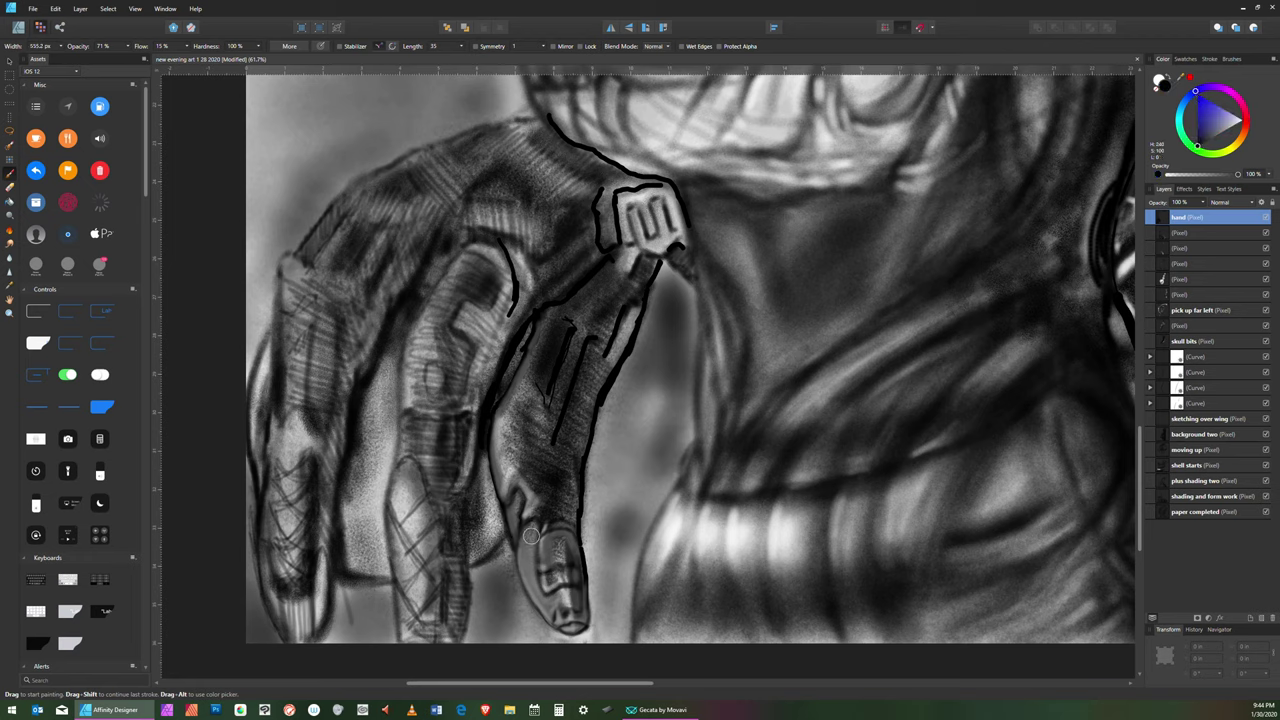
pyautogui.press('[')
pyautogui.press('[')
pyautogui.press('[')
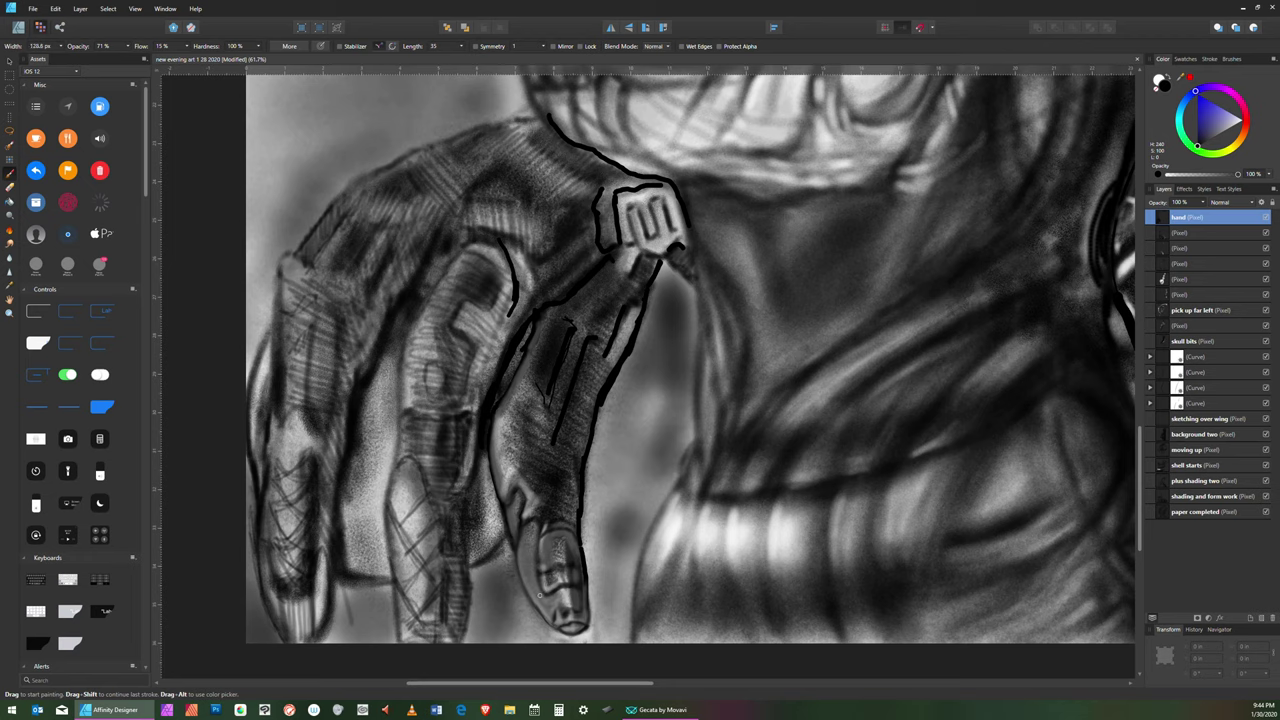
pyautogui.press(']')
pyautogui.press('[')
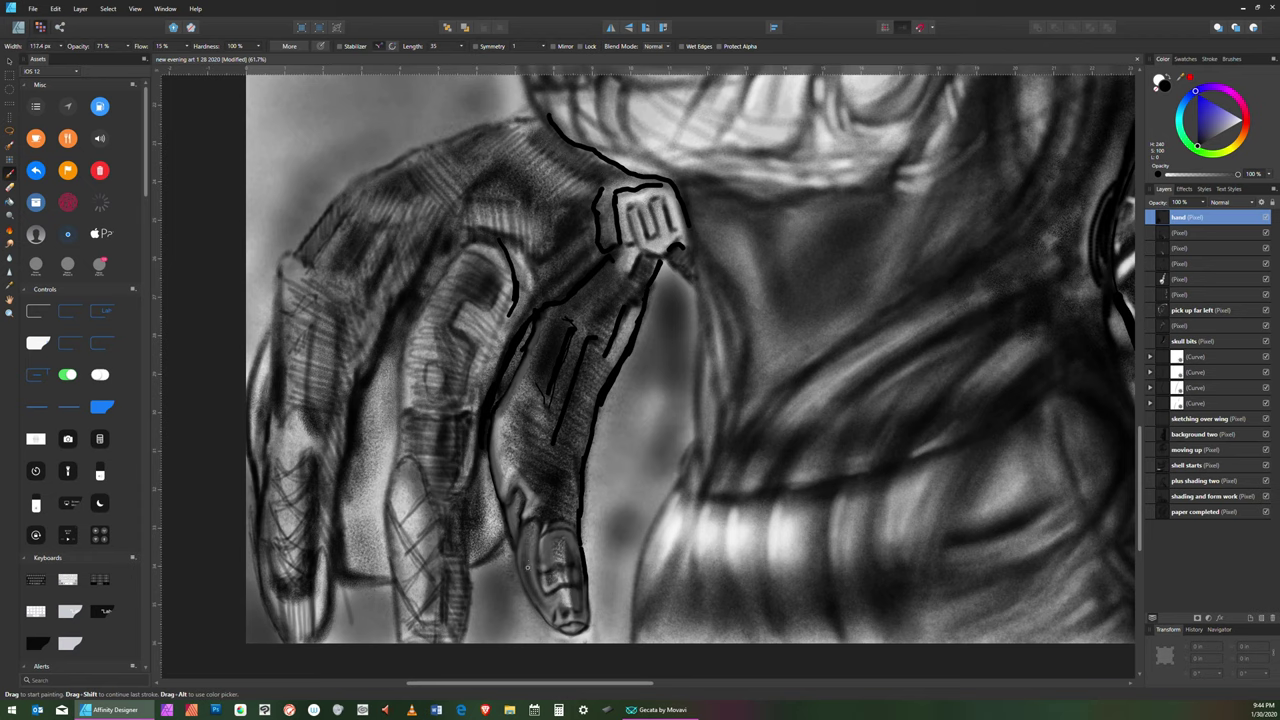
# - Build up soft black shading between the fingertip plate and the outer contour with a wider brush
pyautogui.press(']')
pyautogui.press(']')
pyautogui.press('[')
pyautogui.press(']')
pyautogui.press(']')
pyautogui.press(']')
pyautogui.press(']')
pyautogui.press(']')
# - Set the brush color to near-white and resize the soft brush to lighten the fingertip's outer side
pyautogui.click(1237, 125)
pyautogui.press('[')
pyautogui.press('[')
pyautogui.press('[')
pyautogui.press(']')
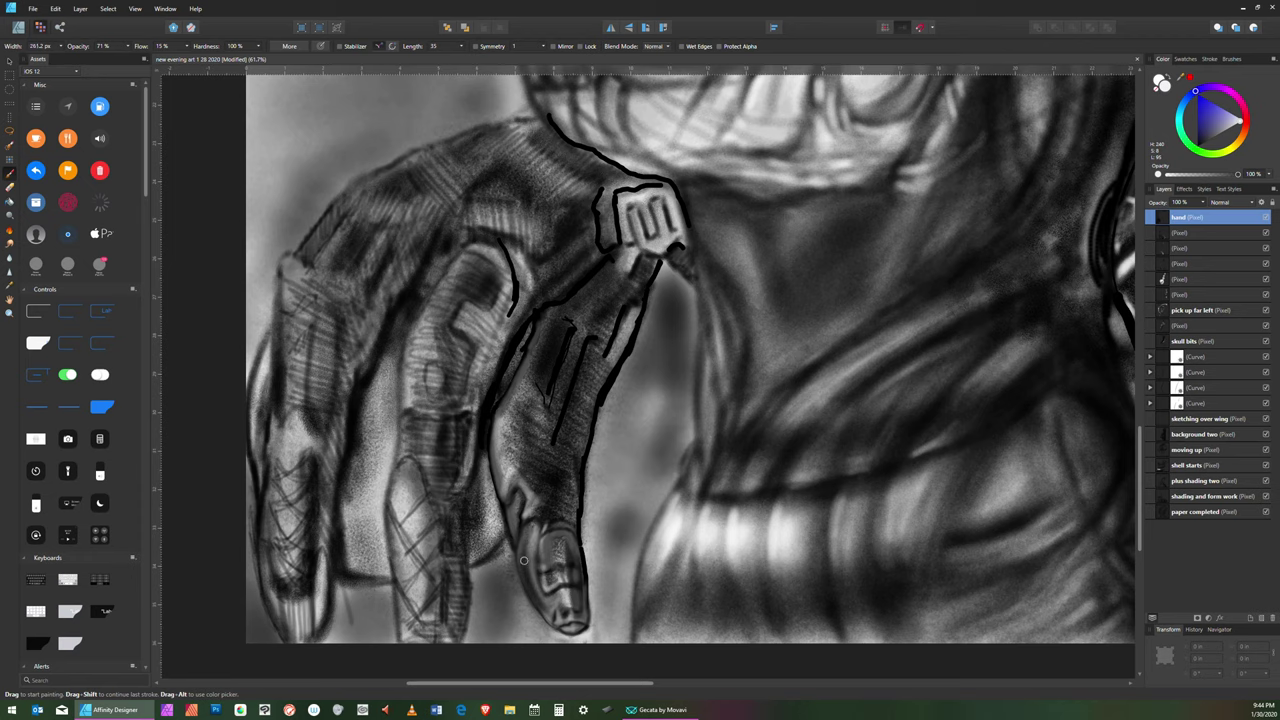
# - Paint soft near-white highlights along the fingertip's outer side, narrowing the brush to about 62 px
pyautogui.press('[')
pyautogui.press('[')
pyautogui.press(']')
pyautogui.press('[')
pyautogui.press('[')
pyautogui.press('[')
pyautogui.press('[')
pyautogui.press(']')
pyautogui.press(']')
pyautogui.press(']')
pyautogui.press('[')
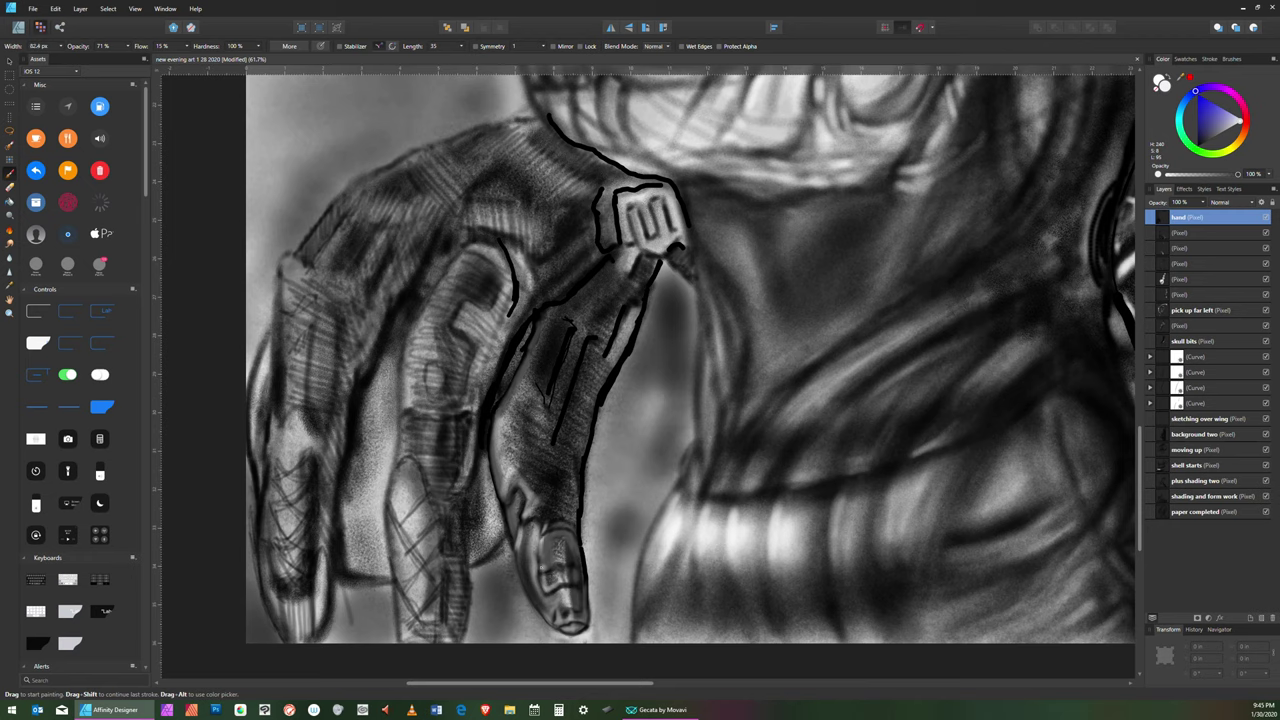
# - Add small soft highlights along the outer edge of the fingertip plate, varying the brush width
pyautogui.press('[')
pyautogui.press('[')
pyautogui.press(']')
pyautogui.press(']')
pyautogui.press(']')
pyautogui.press('[')
pyautogui.press('[')
pyautogui.press('[')
pyautogui.press('[')
pyautogui.press(']')
pyautogui.press(']')
pyautogui.press('[')
pyautogui.press(']')
pyautogui.moveTo(542, 580); pyautogui.dragTo(552, 592)
pyautogui.press('[')
pyautogui.press('[')
pyautogui.moveTo(536, 580)
pyautogui.mouseDown()
pyautogui.moveTo(540, 600)
pyautogui.moveTo(537, 590)
pyautogui.mouseUp()
# - Add fine near-white highlights to the fingertip's inner side with brush widths up to about 144 px
pyautogui.press('[')
pyautogui.press('[')
pyautogui.press('[')
pyautogui.press(']')
pyautogui.press(']')
pyautogui.press(']')
pyautogui.press(']')
pyautogui.press(']')
pyautogui.press(']')
pyautogui.press(']')
pyautogui.press('[')
pyautogui.press('[')
pyautogui.press('[')
pyautogui.press('[')
pyautogui.press(']')
pyautogui.press(']')
pyautogui.press(']')
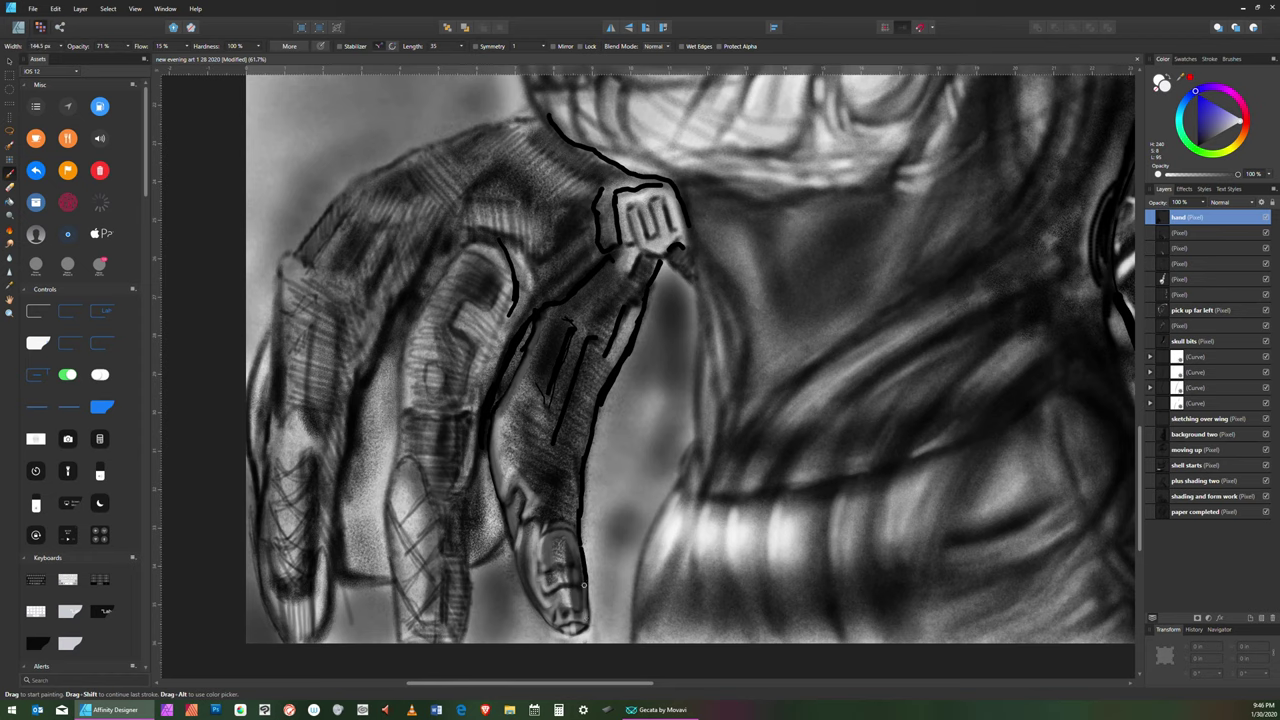
# - Build up the soft highlights beside the fingertip's inner contour with a brush of about 174 px
pyautogui.press(']')
pyautogui.press(']')
pyautogui.press(']')
pyautogui.press('[')
pyautogui.press('[')
pyautogui.press('[')
pyautogui.press('[')
pyautogui.press(']')
pyautogui.press(']')
pyautogui.press(']')
# - Choose the grainy 32 px brush from the Chalks and Pastels set
pyautogui.click(1231, 58)
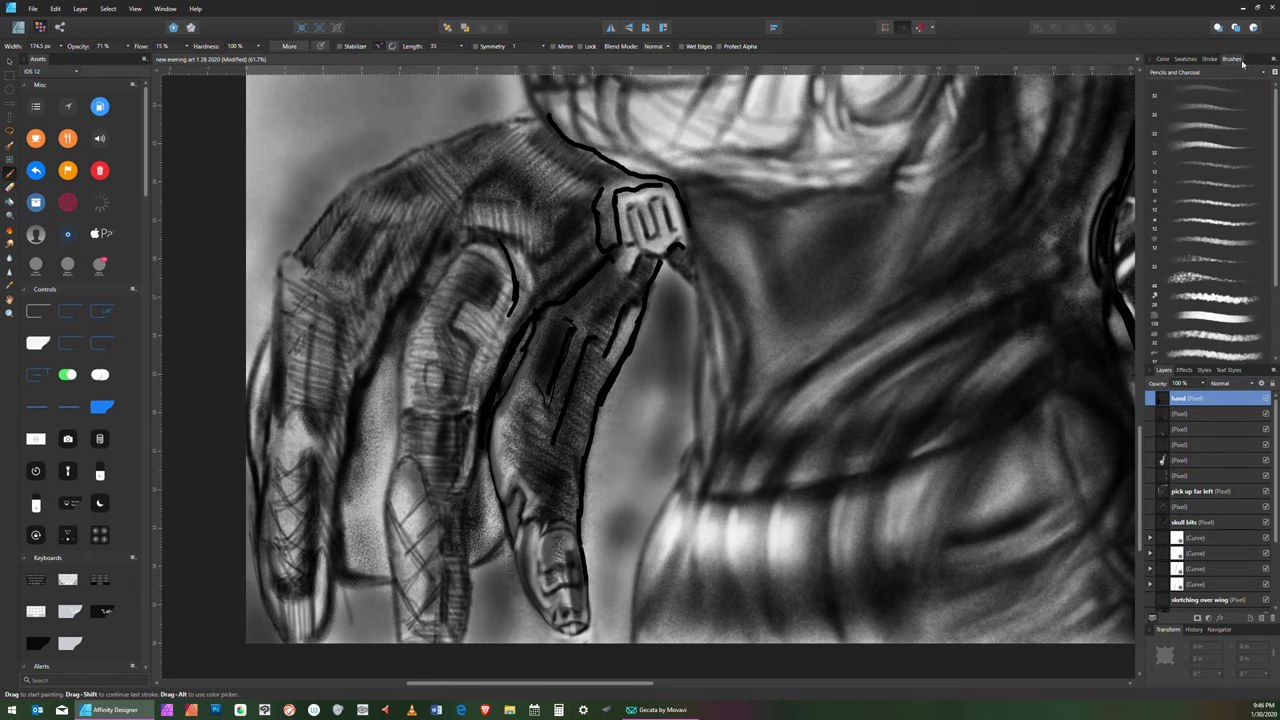
pyautogui.press('[')
pyautogui.click(1261, 73)
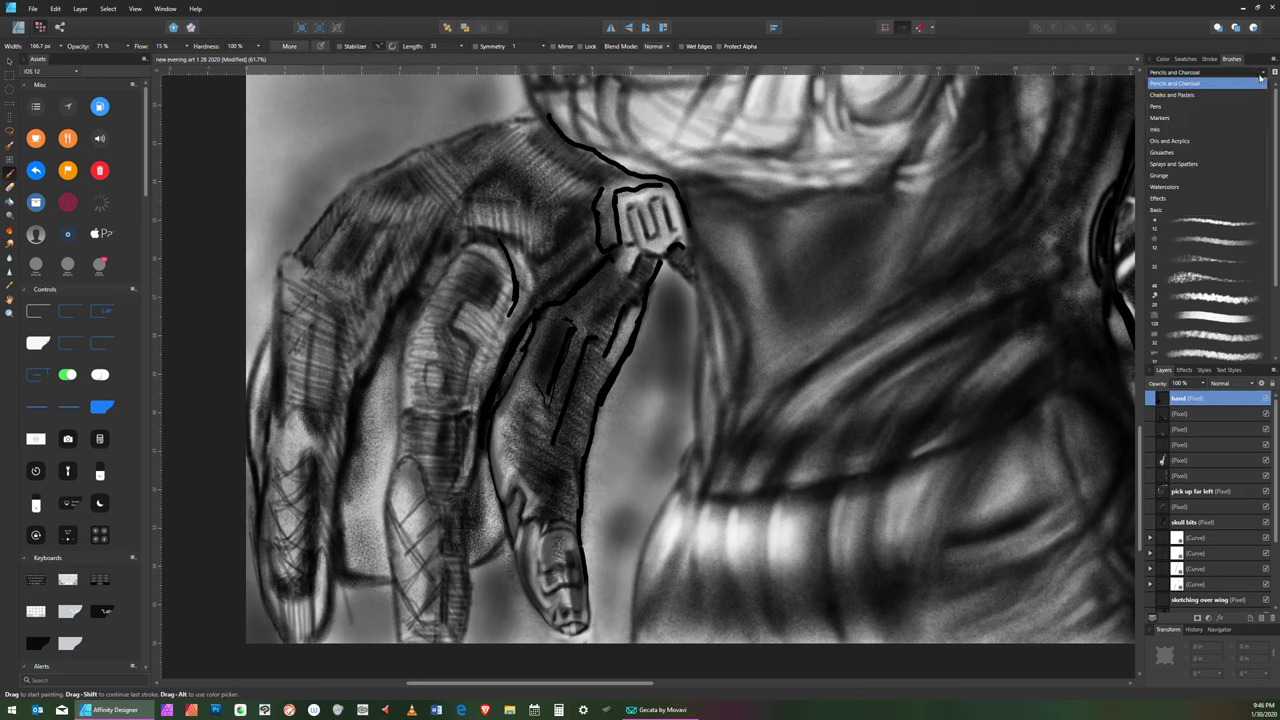
pyautogui.click(1195, 95)
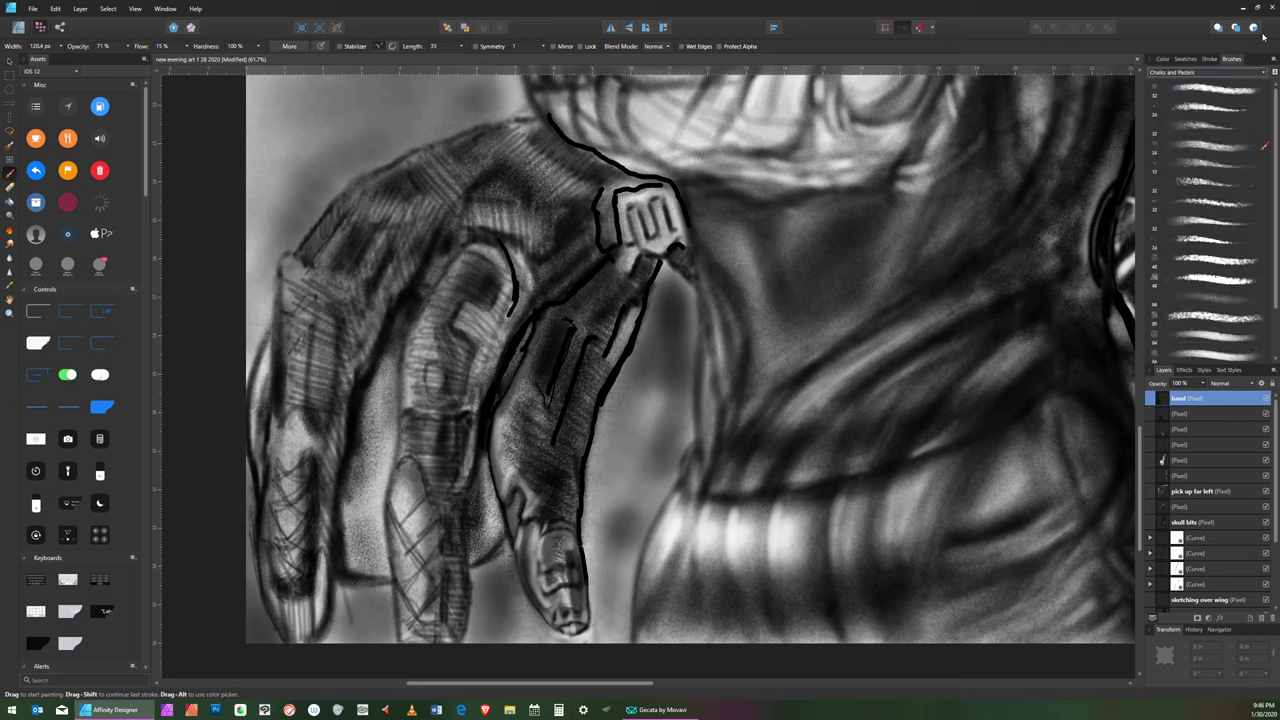
pyautogui.click(1197, 184)
pyautogui.click(1198, 184)
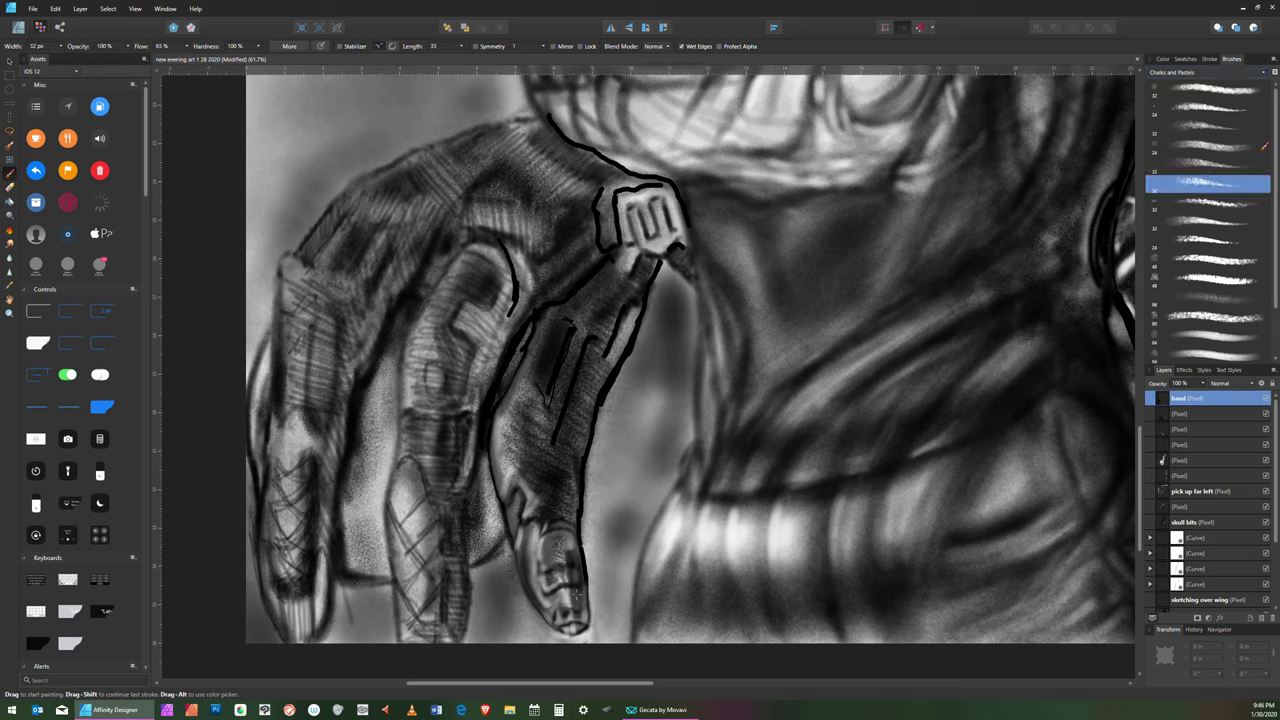
# - Enlarge the chalk brush, set its color to black and texture the fingertip's inner side near its end
pyautogui.press(']')
pyautogui.press(']')
pyautogui.press(']')
pyautogui.press(']')
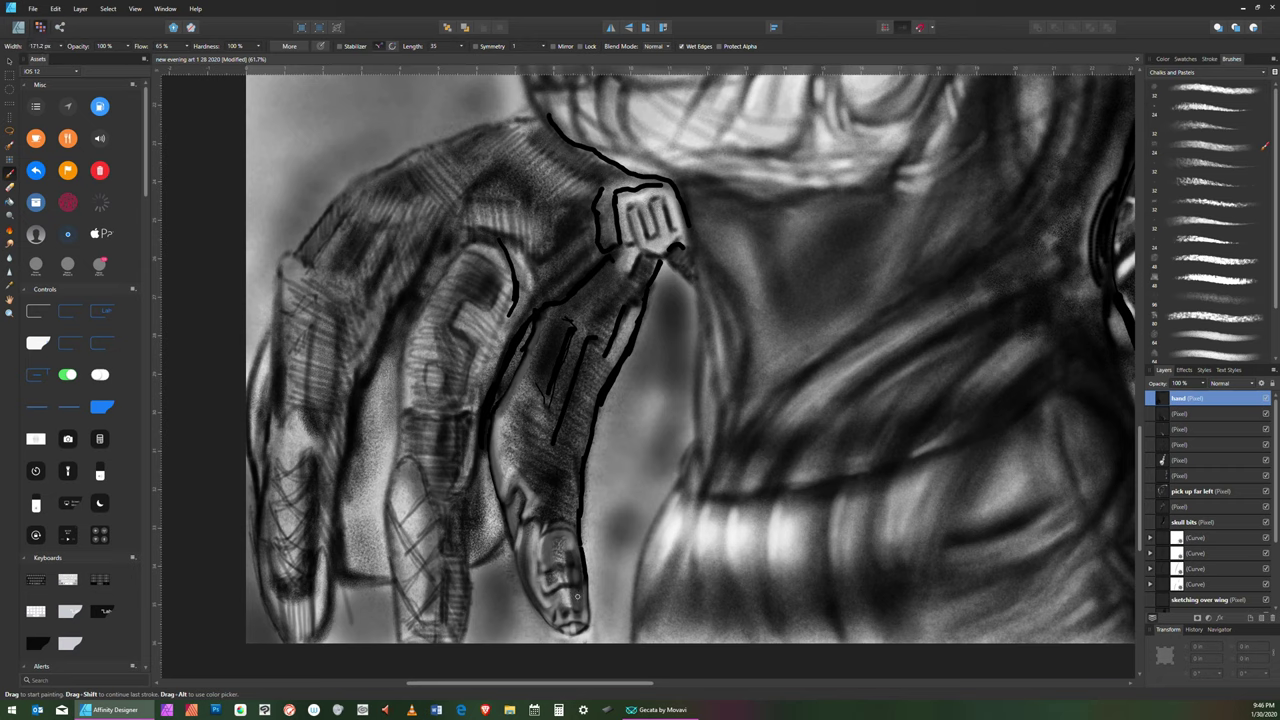
pyautogui.press(']')
pyautogui.click(1185, 59)
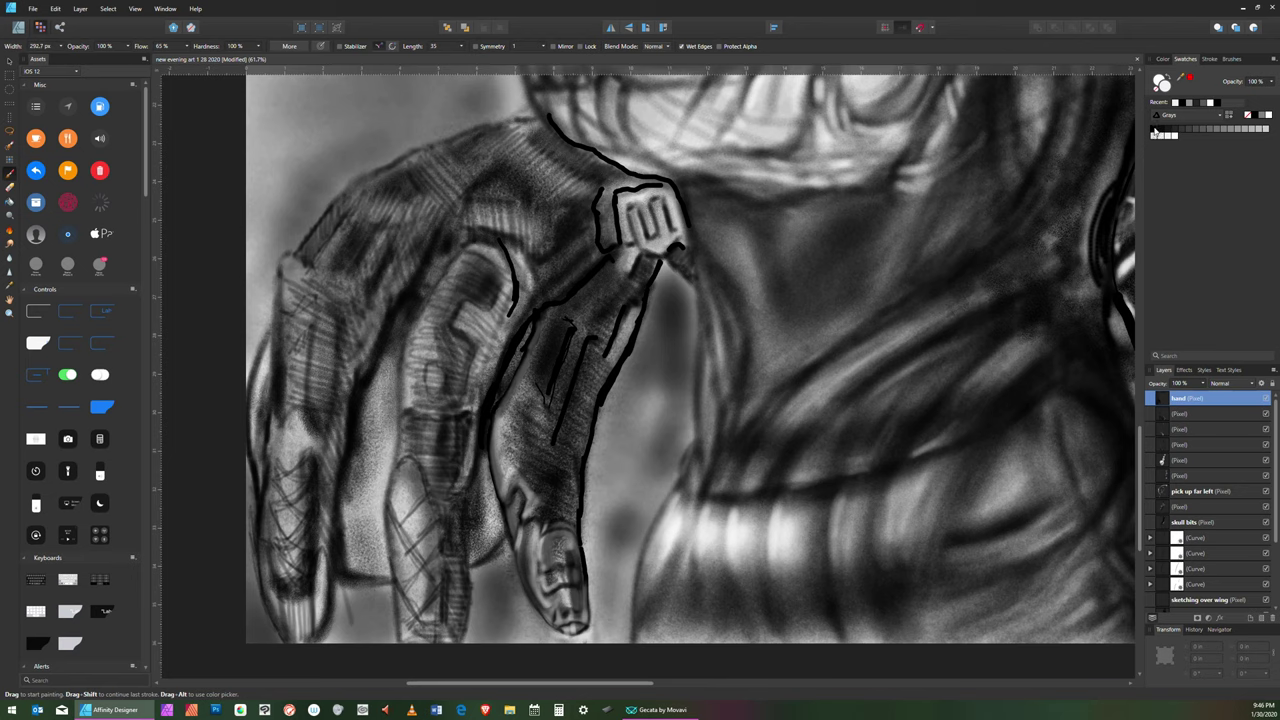
pyautogui.click(1176, 103)
pyautogui.press(']')
pyautogui.press(']')
pyautogui.moveTo(577, 596); pyautogui.dragTo(584, 608)
# - Lower the chalk brush's opacity to 66%, its flow to 35% and its hardness to 24%
pyautogui.click(128, 46)
pyautogui.moveTo(130, 58); pyautogui.dragTo(108, 59)
pyautogui.click(186, 46)
pyautogui.moveTo(188, 58); pyautogui.dragTo(166, 58)
pyautogui.click(258, 46)
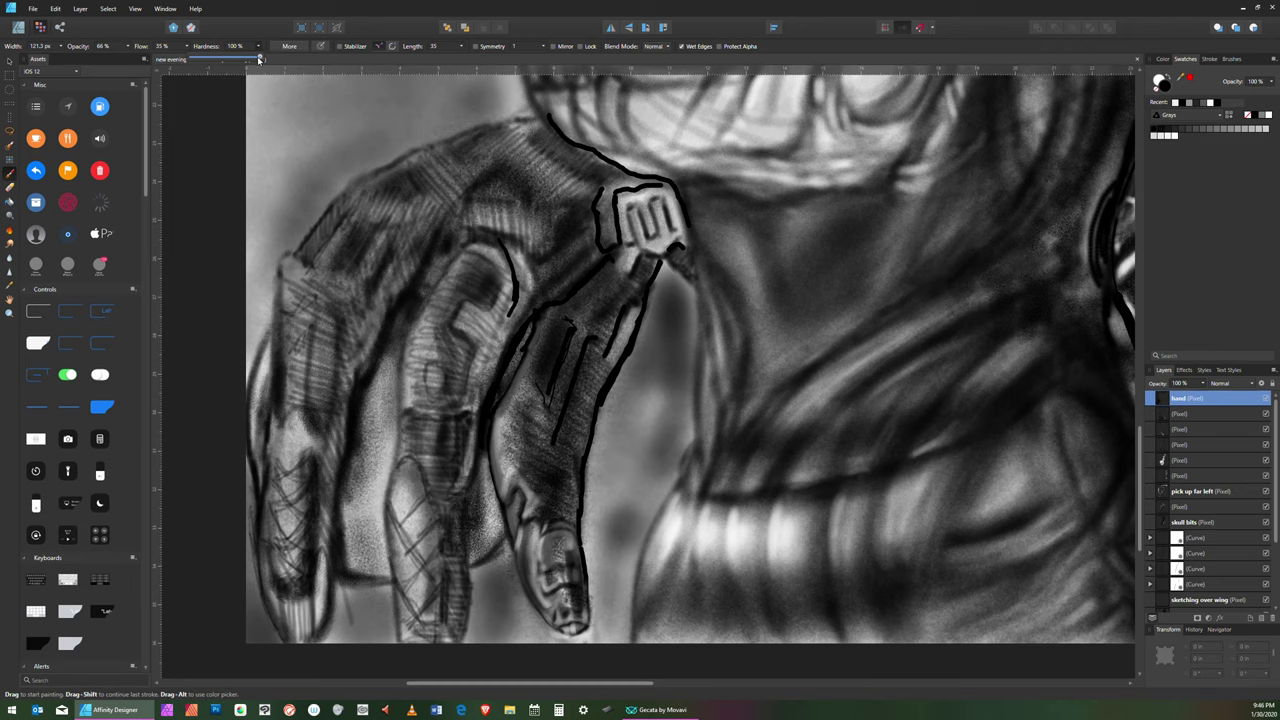
pyautogui.moveTo(262, 58); pyautogui.dragTo(209, 60)
# - Enlarge the chalk brush to about 528 px for grainy black shading on the fingertip plate
pyautogui.press('[')
pyautogui.press('[')
pyautogui.press(']')
pyautogui.press(']')
pyautogui.press(']')
pyautogui.press(']')
pyautogui.press(']')
pyautogui.press(']')
pyautogui.press(']')
pyautogui.press(']')
pyautogui.press(']')
pyautogui.press(']')
pyautogui.press(']')
pyautogui.press(']')
pyautogui.press(']')
pyautogui.press(']')
pyautogui.press(']')
pyautogui.press(']')
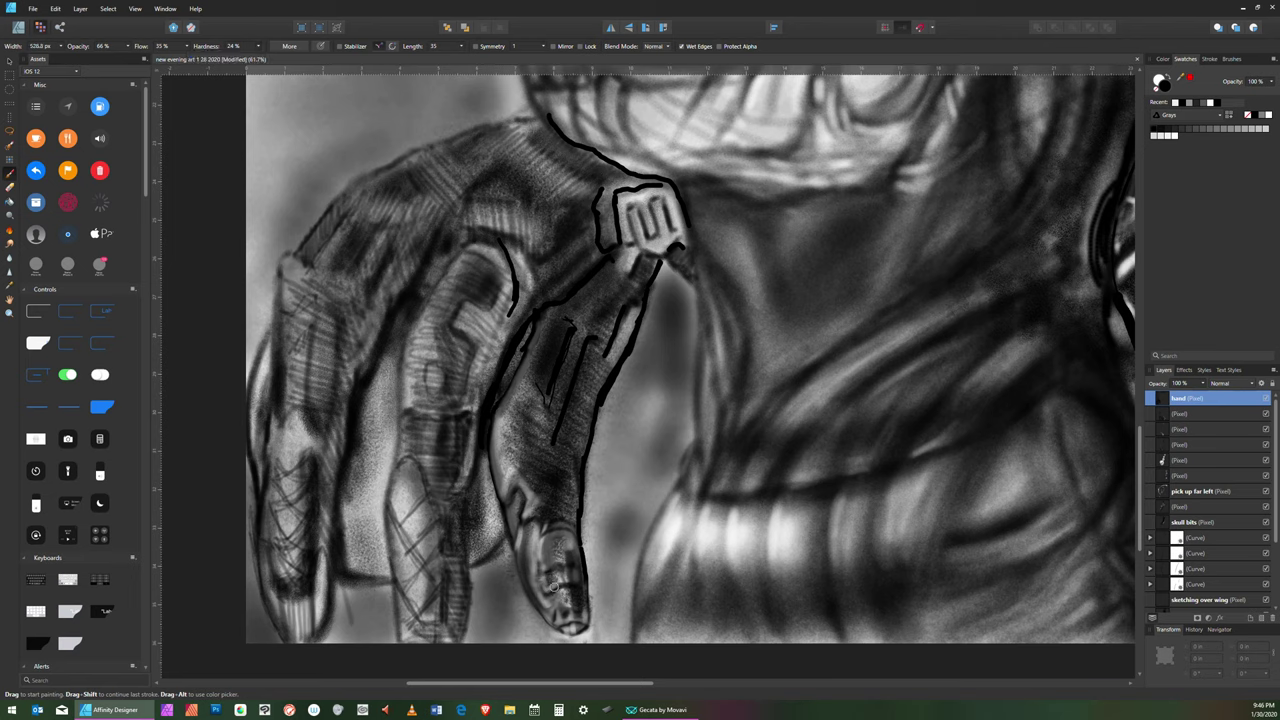
# - Shade the lower end of the fingertip with grainy black chalk, varying the brush width
pyautogui.press('[')
pyautogui.press('[')
pyautogui.moveTo(550, 620)
pyautogui.mouseDown()
pyautogui.moveTo(558, 586)
pyautogui.moveTo(561, 616)
pyautogui.moveTo(576, 622)
pyautogui.moveTo(556, 624)
pyautogui.mouseUp()
pyautogui.press('[')
pyautogui.press('[')
pyautogui.press('[')
pyautogui.press(']')
pyautogui.press(']')
pyautogui.press(']')
pyautogui.press(']')
pyautogui.press(']')
pyautogui.press(']')
pyautogui.press(']')
pyautogui.press(']')
pyautogui.press(']')
pyautogui.press(']')
# - Texture the upper part of the fingertip plate in black with a chalk brush of about 351 px
pyautogui.press('[')
pyautogui.press('[')
pyautogui.press('[')
pyautogui.press('[')
pyautogui.press('[')
pyautogui.press('[')
pyautogui.press('[')
pyautogui.press('[')
pyautogui.press(']')
pyautogui.press(']')
pyautogui.press(']')
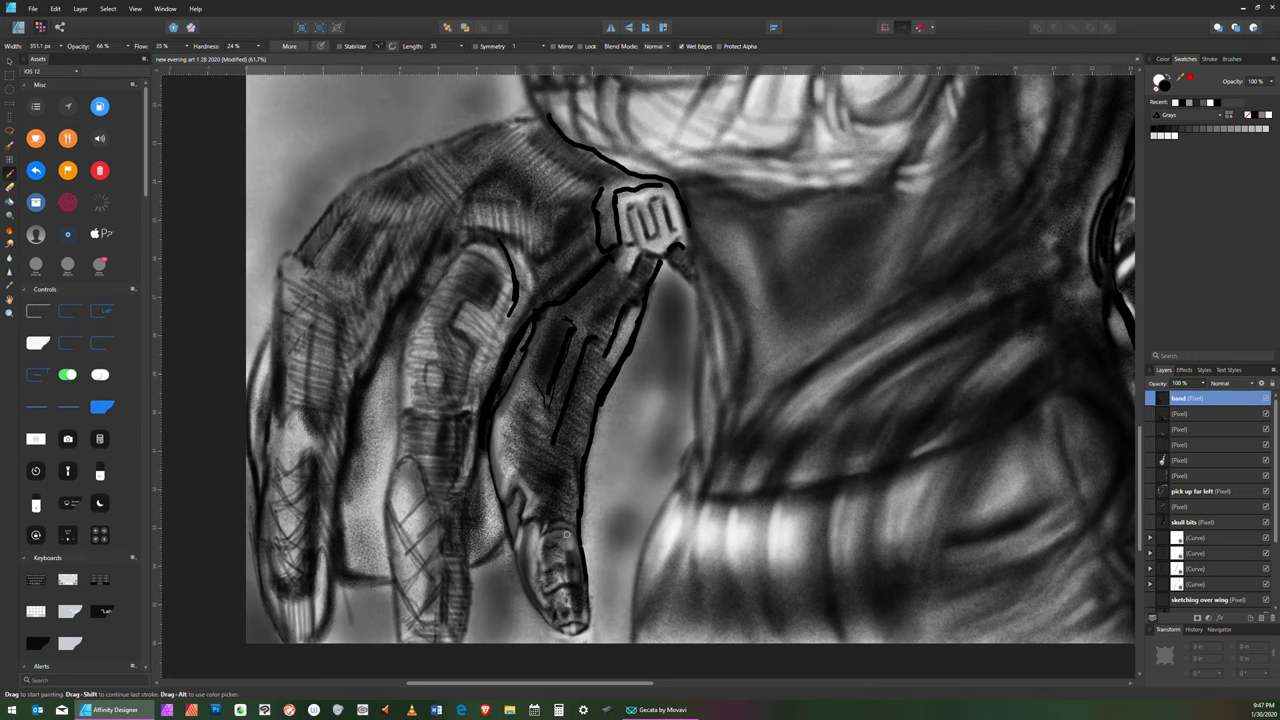
# - Widen the chalk brush to about 546 px and shade down the outer side of the finger's middle segment
pyautogui.press('[')
pyautogui.press('[')
pyautogui.press('[')
pyautogui.press('[')
pyautogui.press(']')
pyautogui.press(']')
pyautogui.press(']')
pyautogui.press(']')
pyautogui.press(']')
pyautogui.press(']')
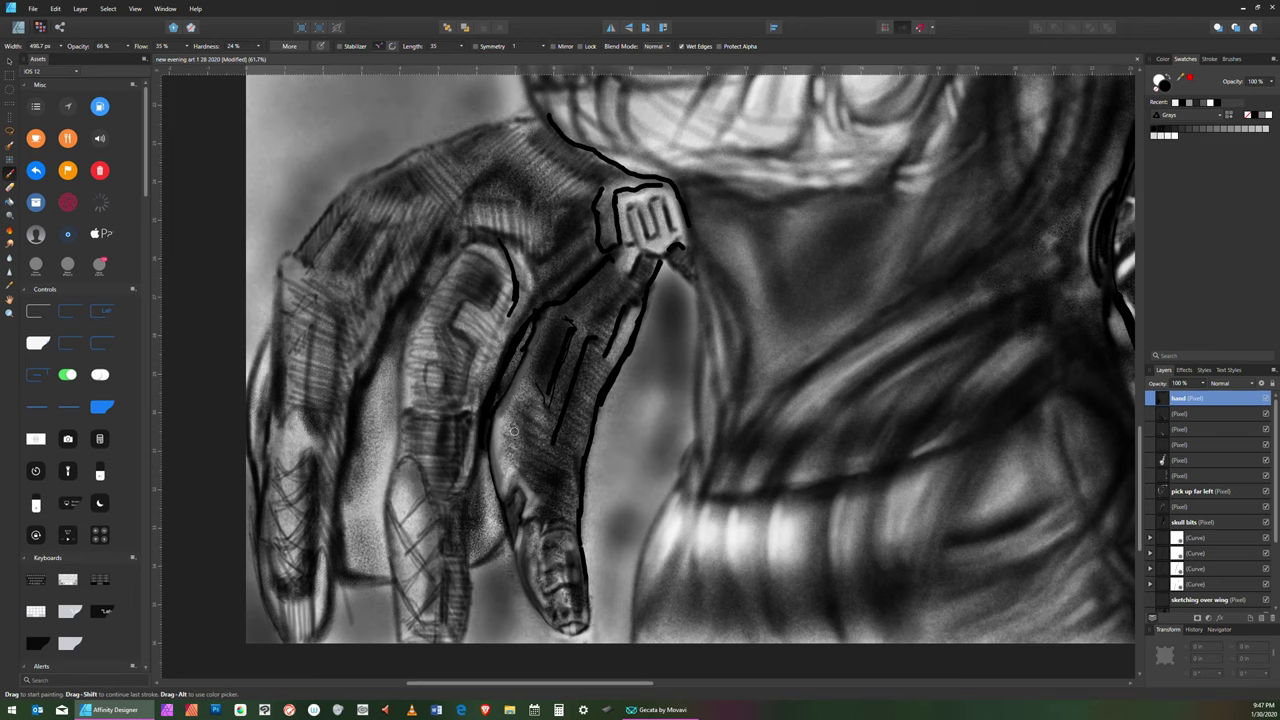
pyautogui.press(']')
pyautogui.moveTo(534, 344); pyautogui.dragTo(510, 447)
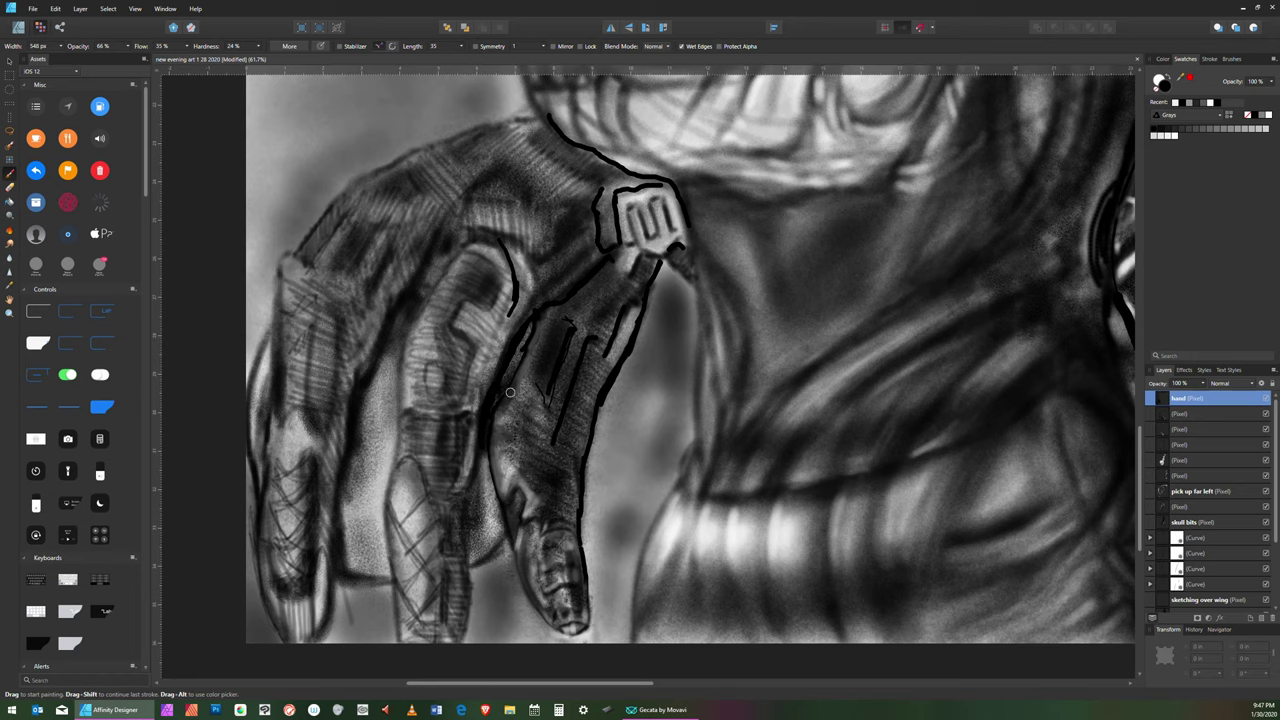
# - Reduce the chalk brush to about 435 px and darken the finger's middle segment just above the fingertip
pyautogui.press('[')
pyautogui.press('[')
pyautogui.press('[')
pyautogui.press('[')
pyautogui.press(']')
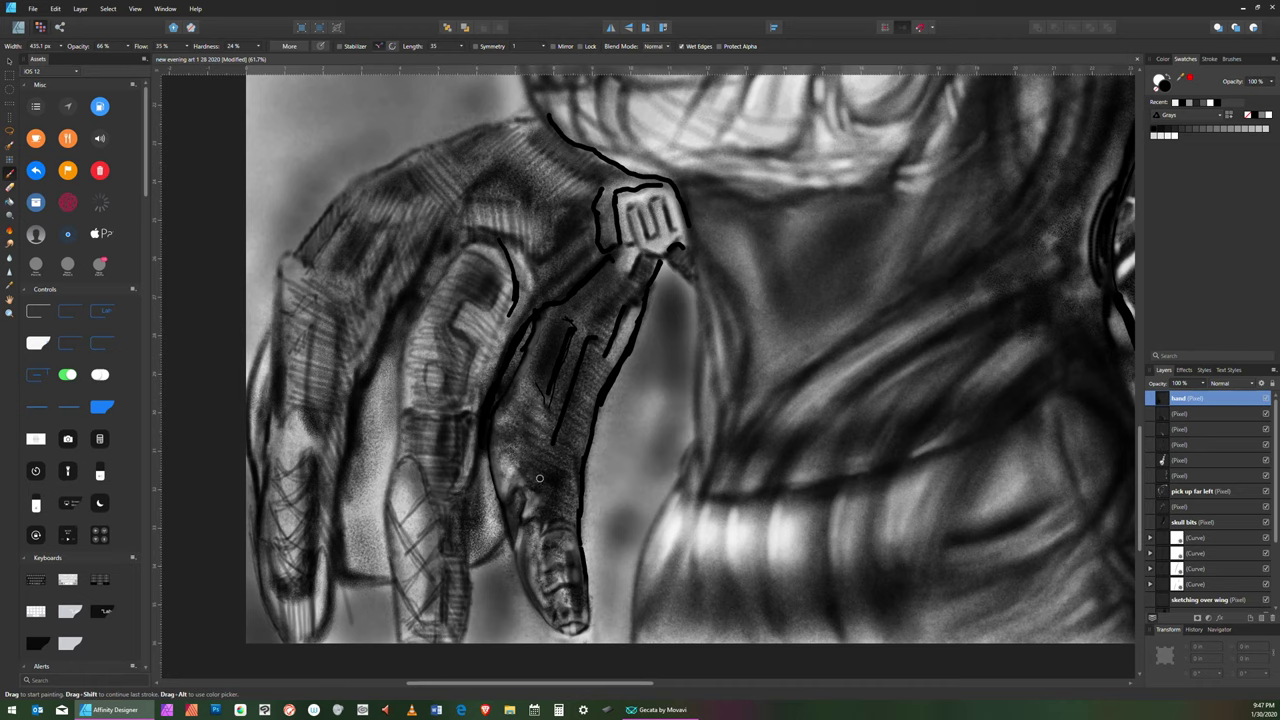
# - Lighten the finger's lower segment and fingertip with white chalk, reducing the brush to about 171 px
pyautogui.press('[')
pyautogui.press('[')
pyautogui.press('[')
pyautogui.press('[')
pyautogui.click(1177, 136)
pyautogui.press(']')
pyautogui.press(']')
pyautogui.press(']')
pyautogui.press('[')
pyautogui.press('[')
pyautogui.press(']')
pyautogui.press('[')
pyautogui.press('[')
pyautogui.press('[')
pyautogui.press('[')
pyautogui.press('[')
pyautogui.press(']')
pyautogui.press(']')
pyautogui.press(']')
pyautogui.press('[')
pyautogui.press('[')
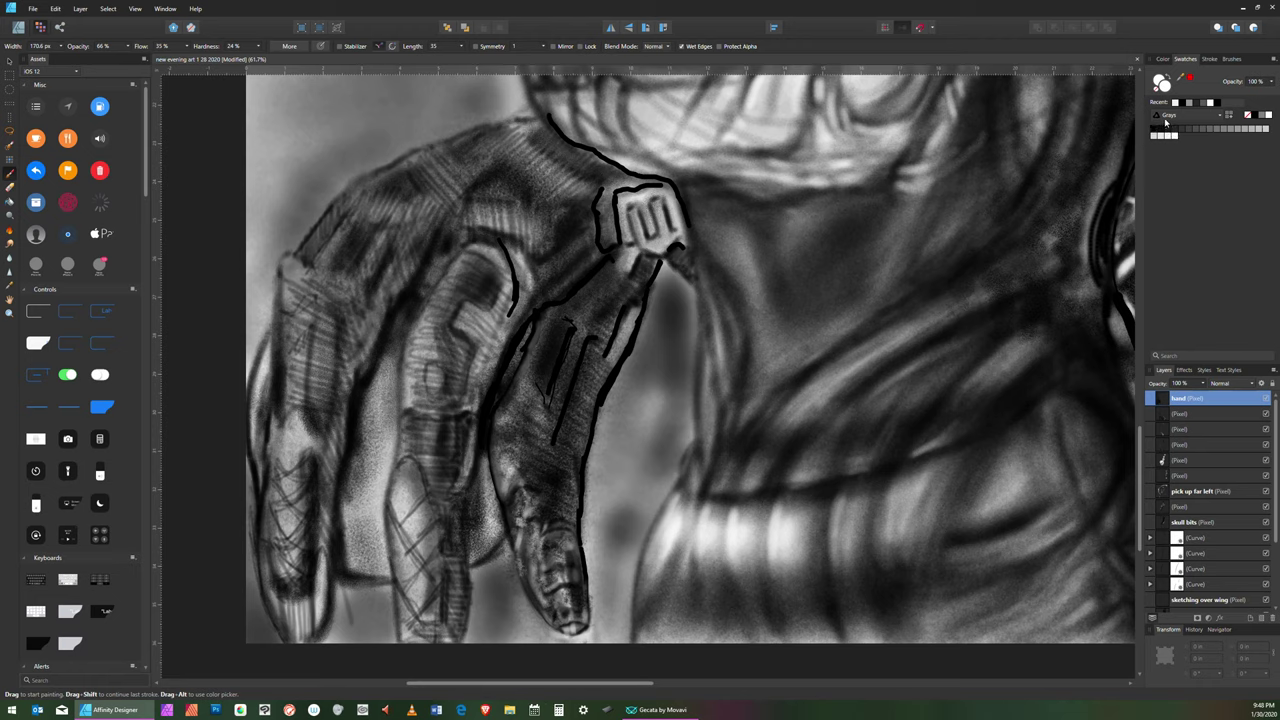
# - Switch the chalk to black and darken the fingertip details, narrowing the brush to about 67 px
pyautogui.press('x')
pyautogui.press('[')
pyautogui.press('[')
pyautogui.press('[')
pyautogui.press('[')
pyautogui.press('[')
pyautogui.press(']')
pyautogui.press(']')
pyautogui.press(']')
pyautogui.press(']')
pyautogui.press('[')
pyautogui.press('[')
pyautogui.press(']')
pyautogui.press('[')
pyautogui.press('[')
pyautogui.press('[')
pyautogui.press('[')
pyautogui.press('[')
pyautogui.press(']')
pyautogui.press(']')
pyautogui.press('[')
pyautogui.press('[')
pyautogui.press('[')
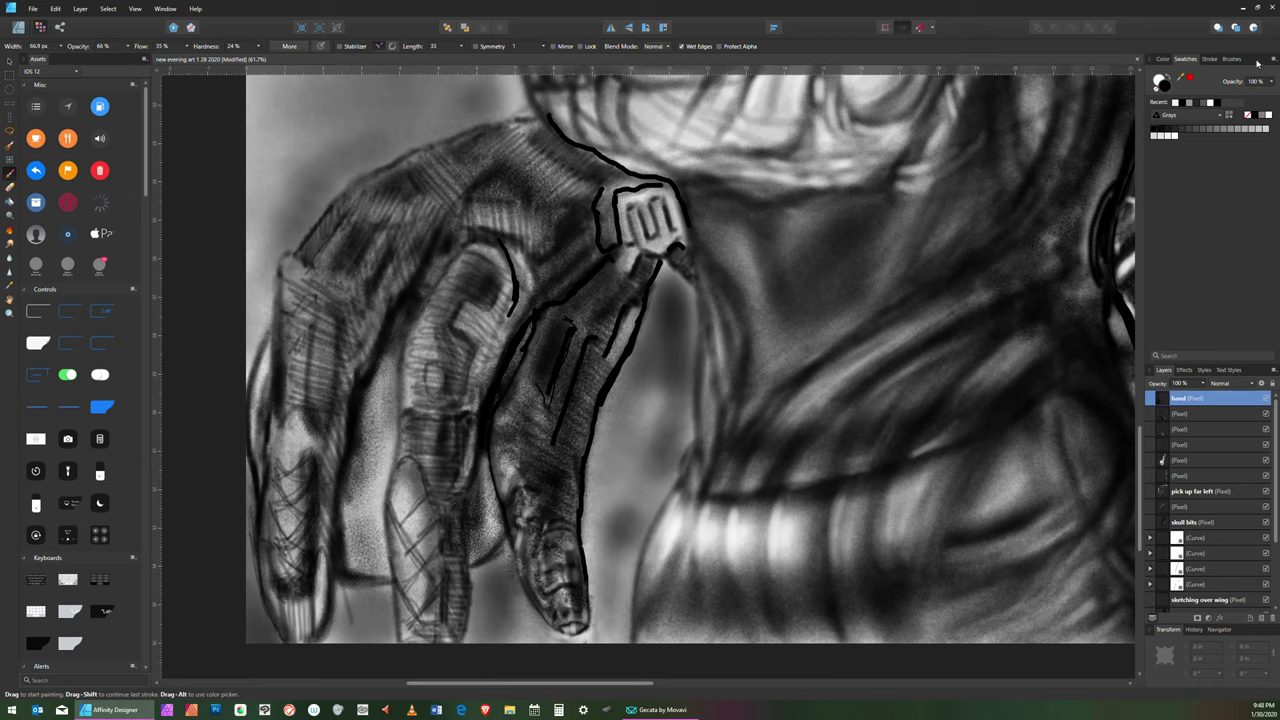
# - Widen the chalk brush to about 231 px and switch its colour to white from the Grays swatches
pyautogui.press(']')
pyautogui.press(']')
pyautogui.press(']')
pyautogui.press(']')
pyautogui.press(']')
pyautogui.press(']')
pyautogui.press(']')
pyautogui.press(']')
pyautogui.press(']')
pyautogui.press(']')
pyautogui.press(']')
pyautogui.press(']')
pyautogui.press('[')
pyautogui.press('[')
pyautogui.click(1175, 139)
pyautogui.press(']')
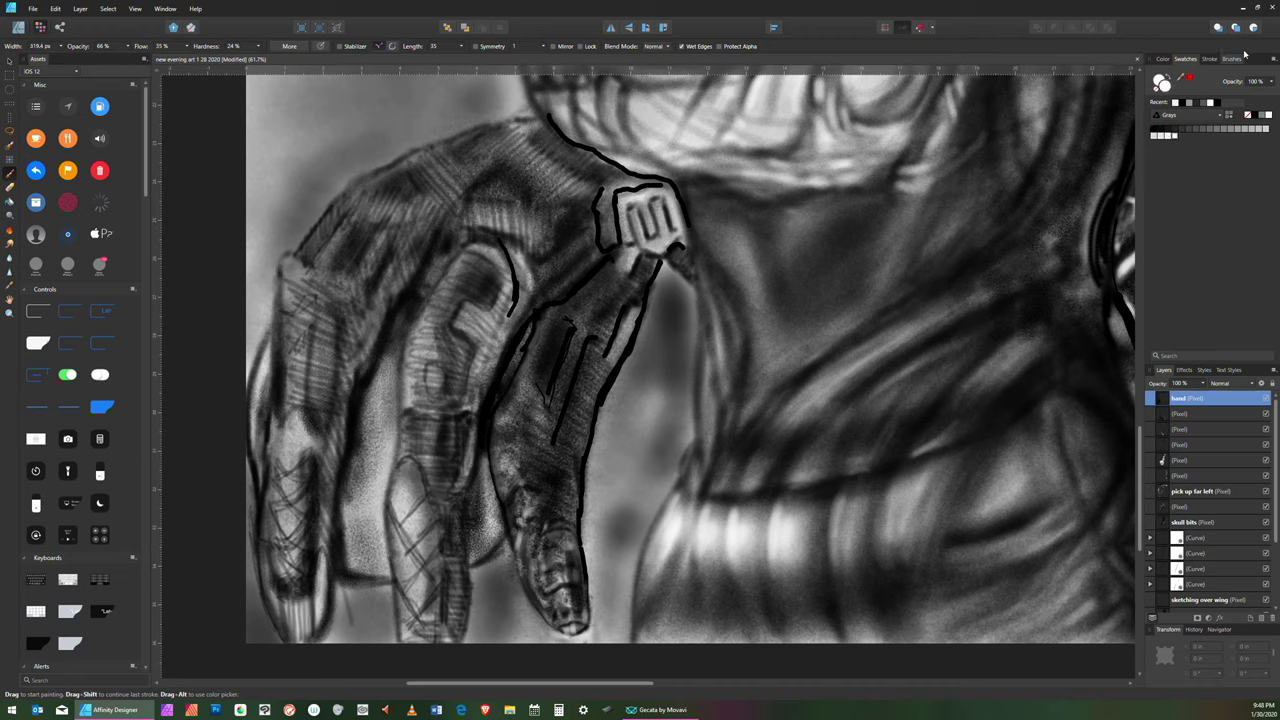
pyautogui.press('[')
pyautogui.doubleClick(1175, 139)
# - Choose the Drawing 4 brush from the Pencils and Charcoal category
pyautogui.click(1233, 59)
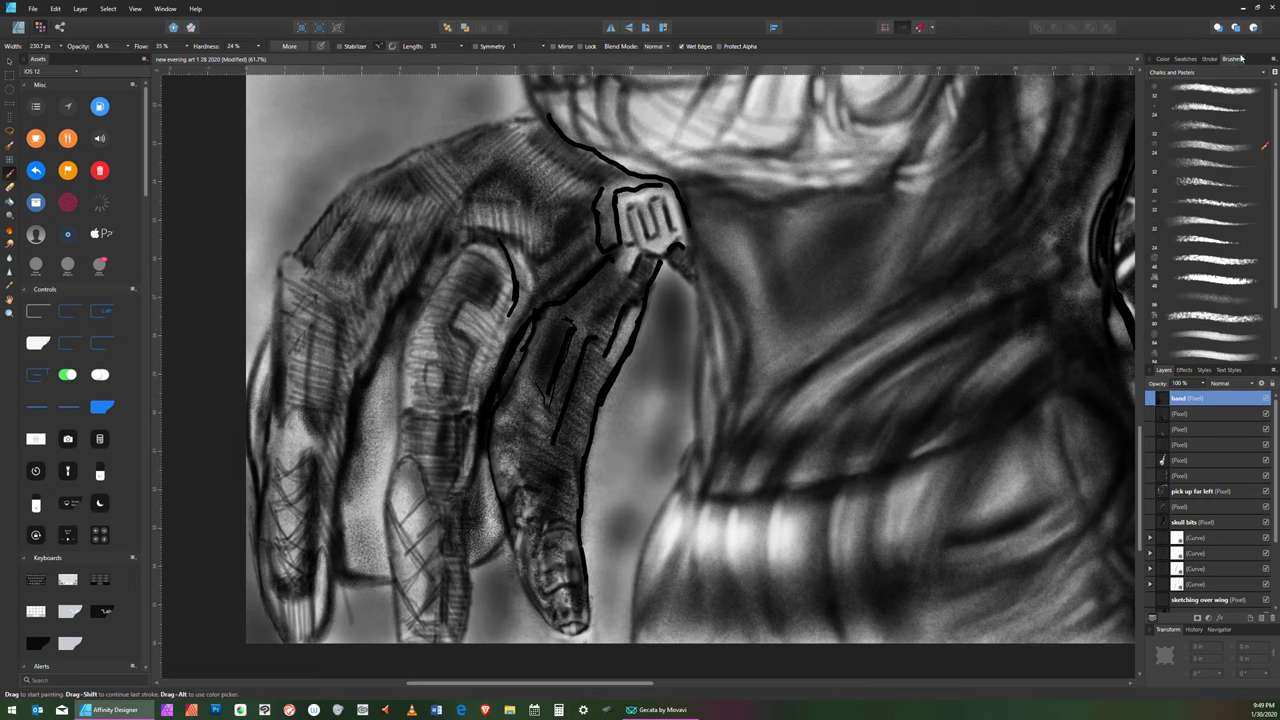
pyautogui.click(1264, 73)
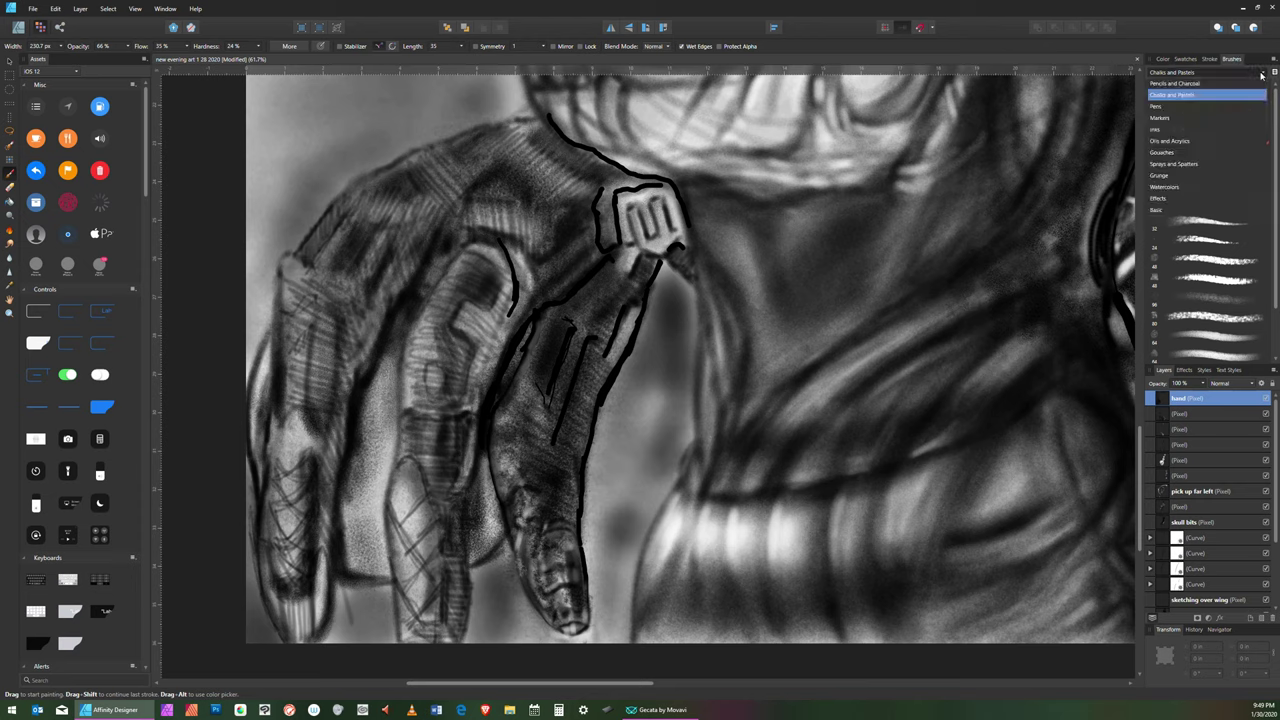
pyautogui.click(1167, 85)
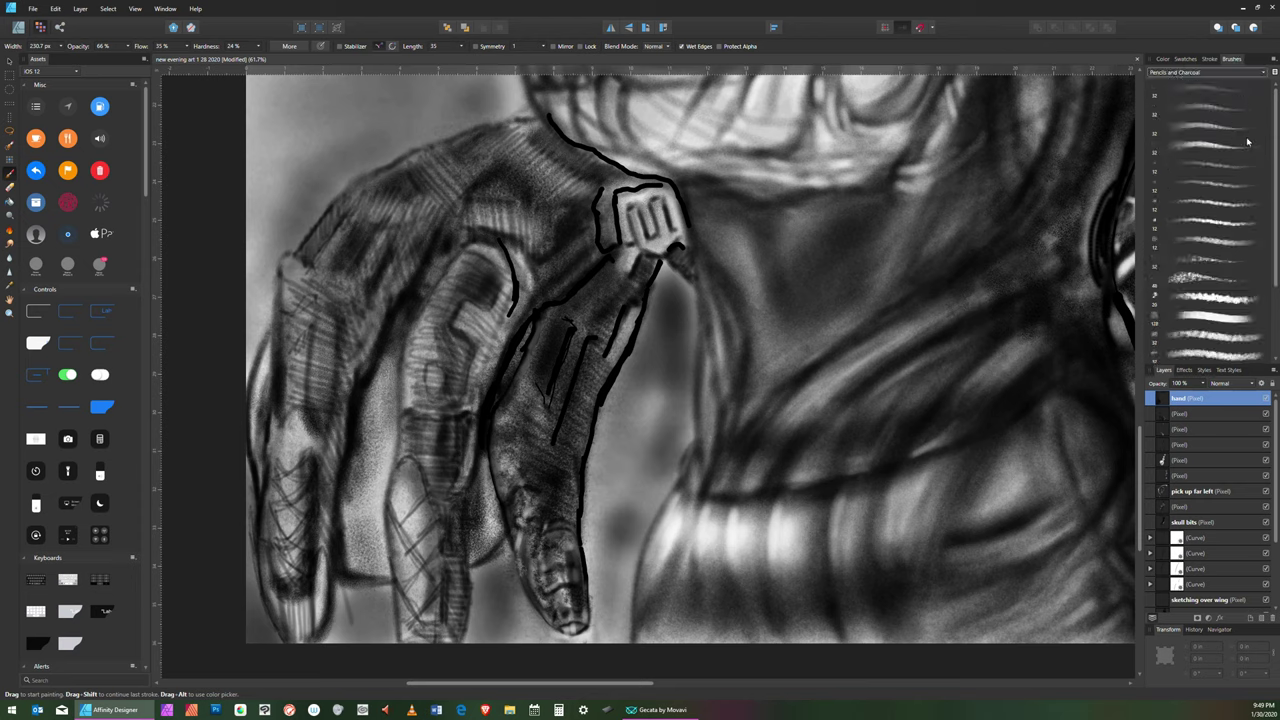
pyautogui.scroll(-2, 1233, 326)
pyautogui.click(1233, 327)
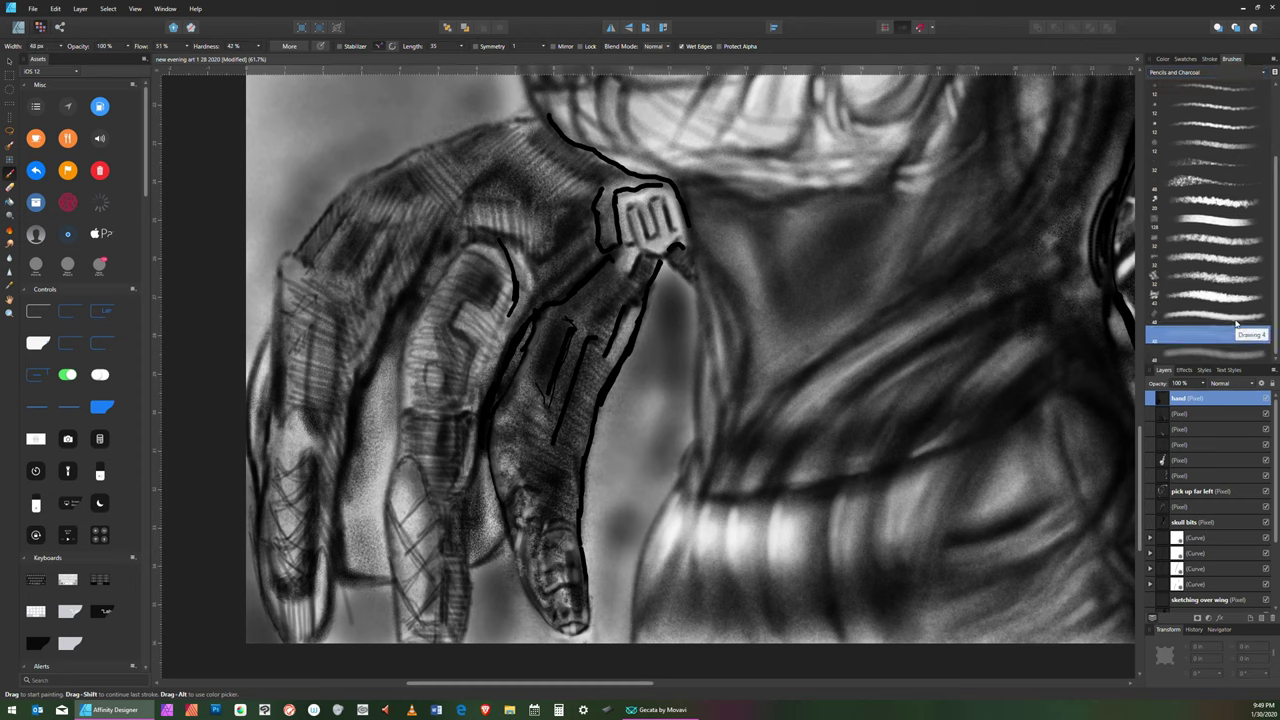
# - Try white pencil highlights on the upper fingertip with a brush of about 28 px, and undo the strokes
pyautogui.press('[')
pyautogui.press('[')
pyautogui.press('[')
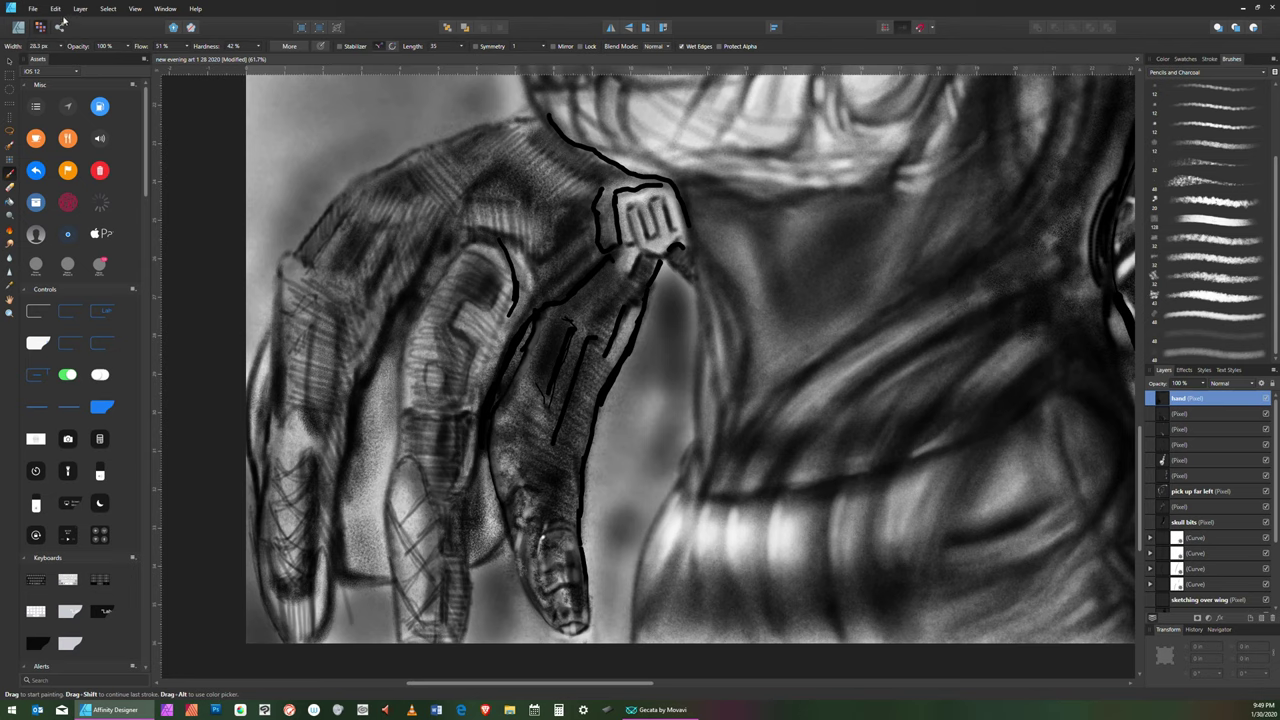
pyautogui.click(55, 8)
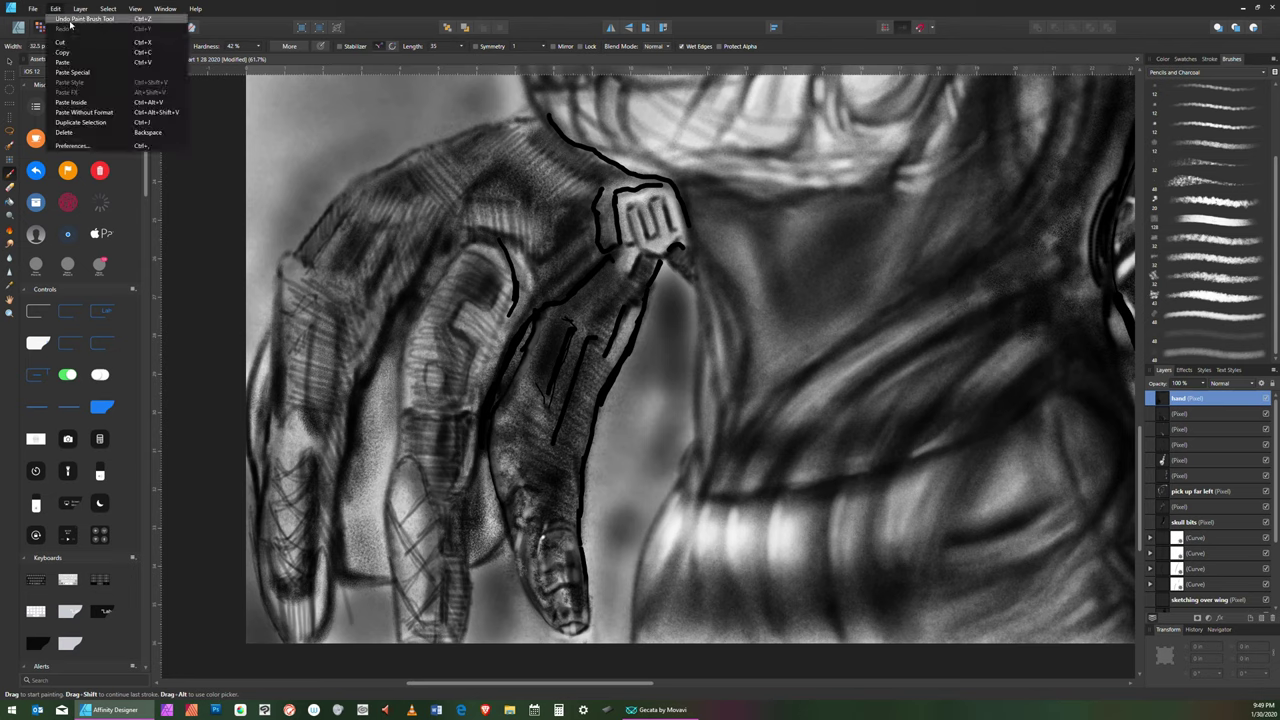
pyautogui.click(70, 20)
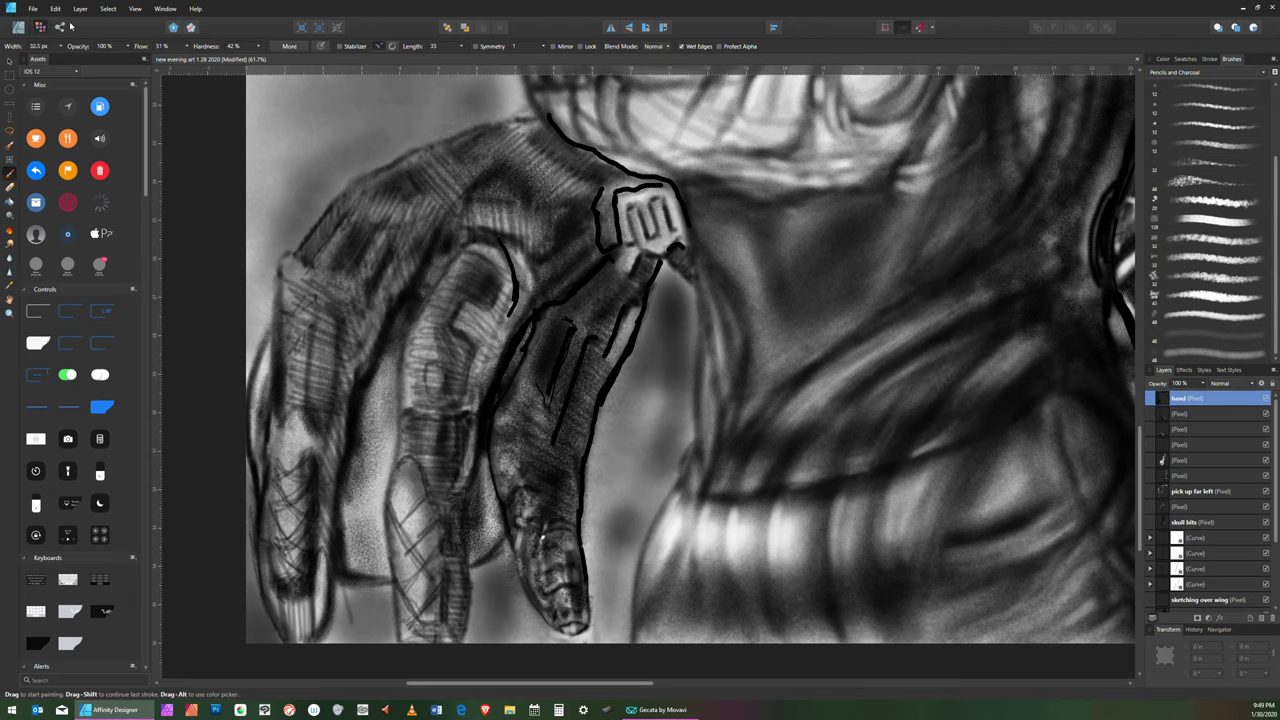
pyautogui.press(']')
pyautogui.press('[')
pyautogui.click(55, 8)
pyautogui.click(70, 20)
# - Reduce the pencil brush to about 23 px and set its opacity to 61%, flow to 25% and hardness to 18%
pyautogui.press('[')
pyautogui.press('[')
pyautogui.press('[')
pyautogui.press('[')
pyautogui.press('[')
pyautogui.press('[')
pyautogui.press('[')
pyautogui.press('[')
pyautogui.click(127, 46)
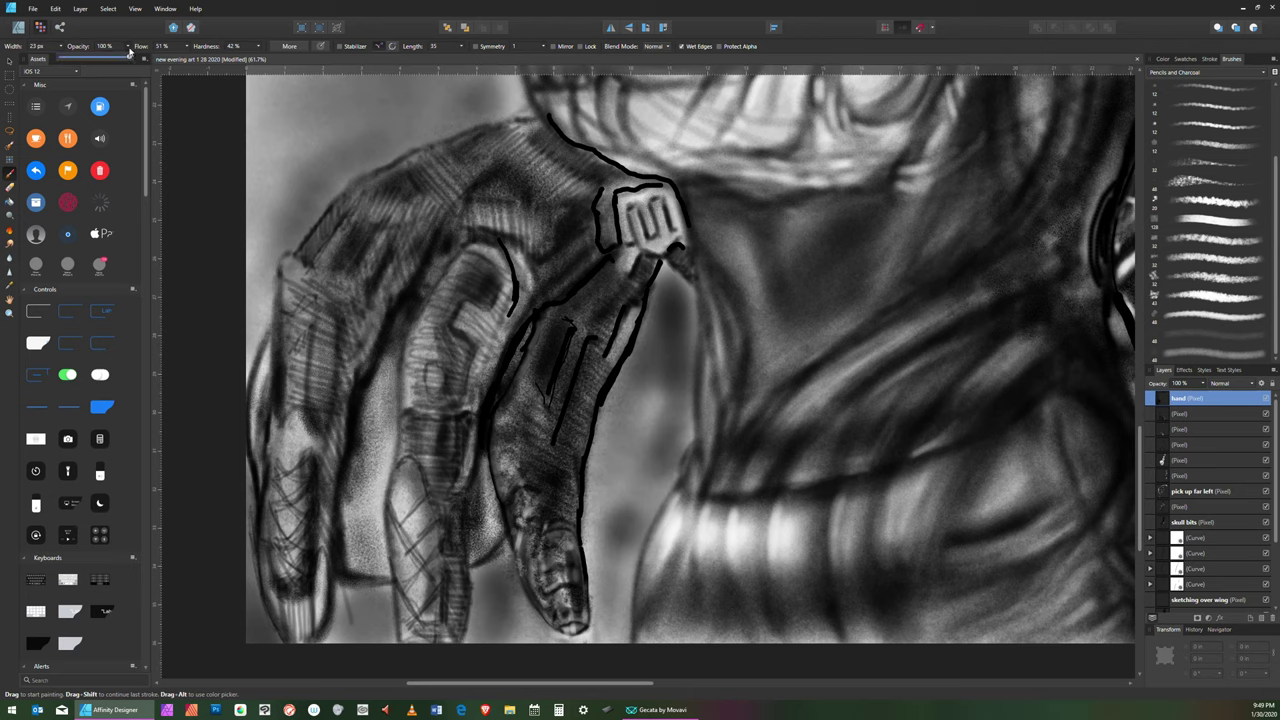
pyautogui.moveTo(133, 58); pyautogui.dragTo(103, 58)
pyautogui.press(']')
pyautogui.click(186, 47)
pyautogui.press('[')
pyautogui.moveTo(187, 58); pyautogui.dragTo(176, 55)
pyautogui.press('[')
pyautogui.press('[')
pyautogui.click(257, 47)
pyautogui.moveTo(259, 58); pyautogui.dragTo(243, 60)
pyautogui.press('[')
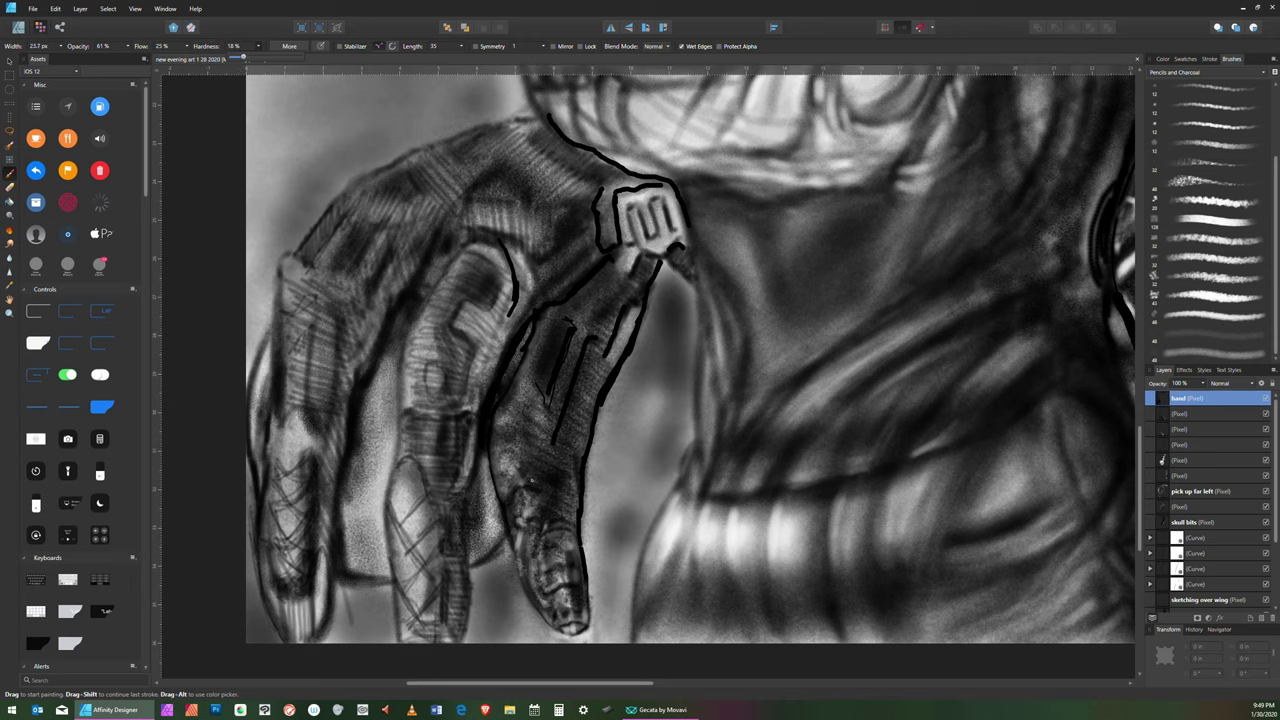
# - Paint small white highlights on the finger's lower knuckle with the pencil brush at about 30 px
pyautogui.press(']')
pyautogui.press(']')
pyautogui.press(']')
pyautogui.press(']')
pyautogui.press(']')
pyautogui.press('[')
pyautogui.press('[')
pyautogui.press(']')
pyautogui.press(']')
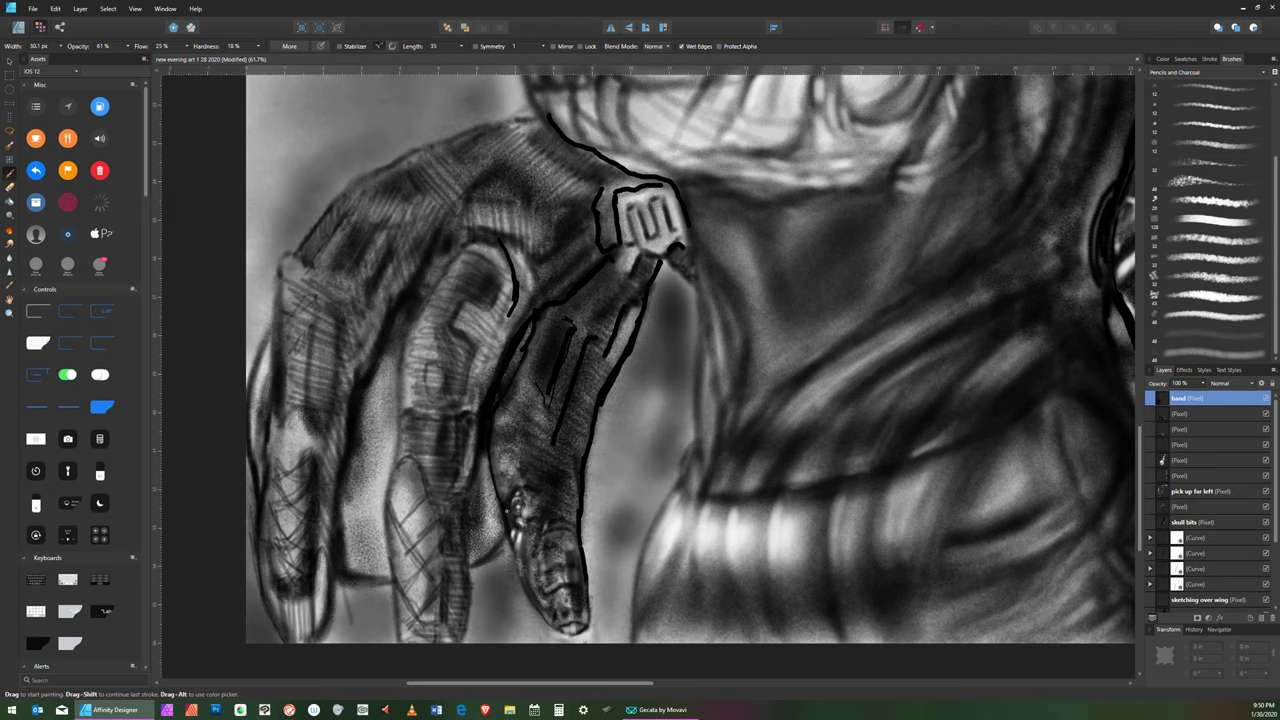
# - Brighten the outer edge of the lower knuckle with white strokes, widening the pencil brush to about 38 px
pyautogui.moveTo(507, 506); pyautogui.dragTo(510, 527)
pyautogui.press(']')
pyautogui.press(']')
pyautogui.press(']')
pyautogui.press(']')
pyautogui.press(']')
pyautogui.press(']')
pyautogui.press('[')
pyautogui.press('[')
pyautogui.press('[')
pyautogui.press('[')
pyautogui.press('[')
pyautogui.press(']')
pyautogui.press(']')
pyautogui.press(']')
pyautogui.press(']')
pyautogui.press('[')
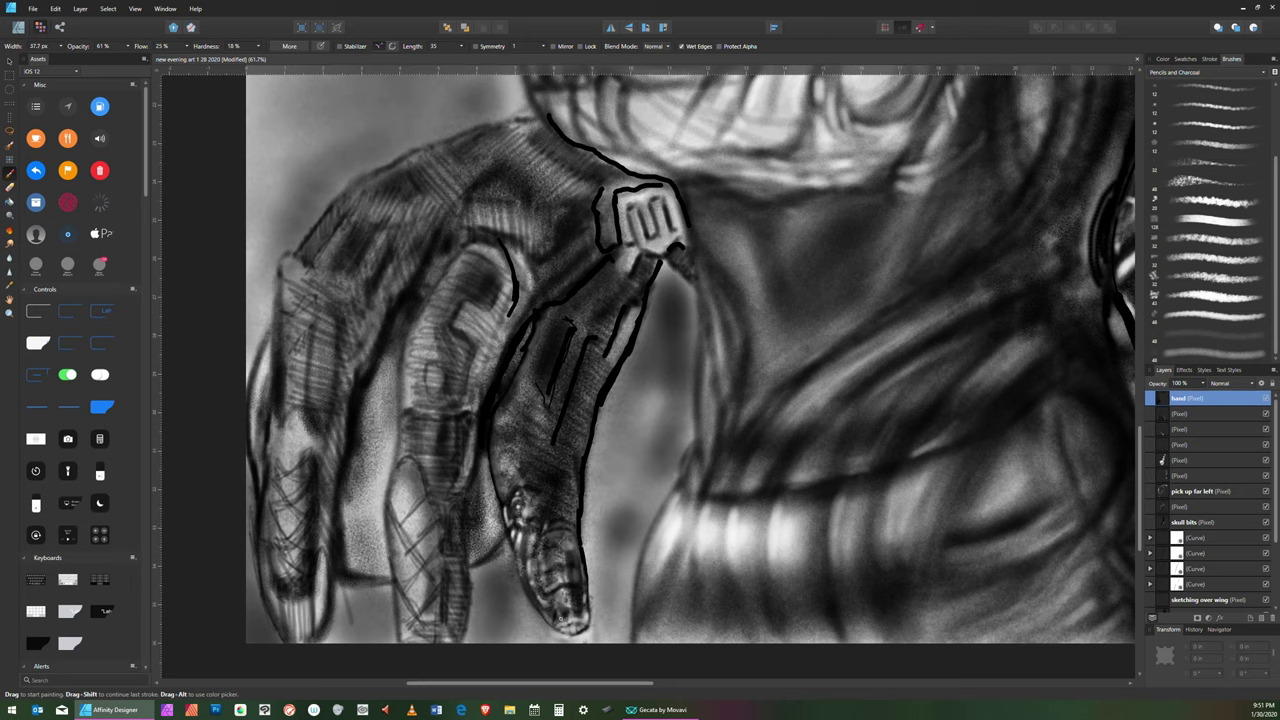
# - Add white highlights down the inner side and lower end of the fingertip with the pencil brush at about 42 px
pyautogui.press(']')
pyautogui.press(']')
pyautogui.press(']')
pyautogui.press('[')
pyautogui.press('[')
pyautogui.press(']')
pyautogui.press(']')
pyautogui.press(']')
pyautogui.press(']')
pyautogui.press('[')
pyautogui.moveTo(571, 592); pyautogui.dragTo(578, 613)
pyautogui.press('[')
pyautogui.press('[')
pyautogui.press('[')
pyautogui.press(']')
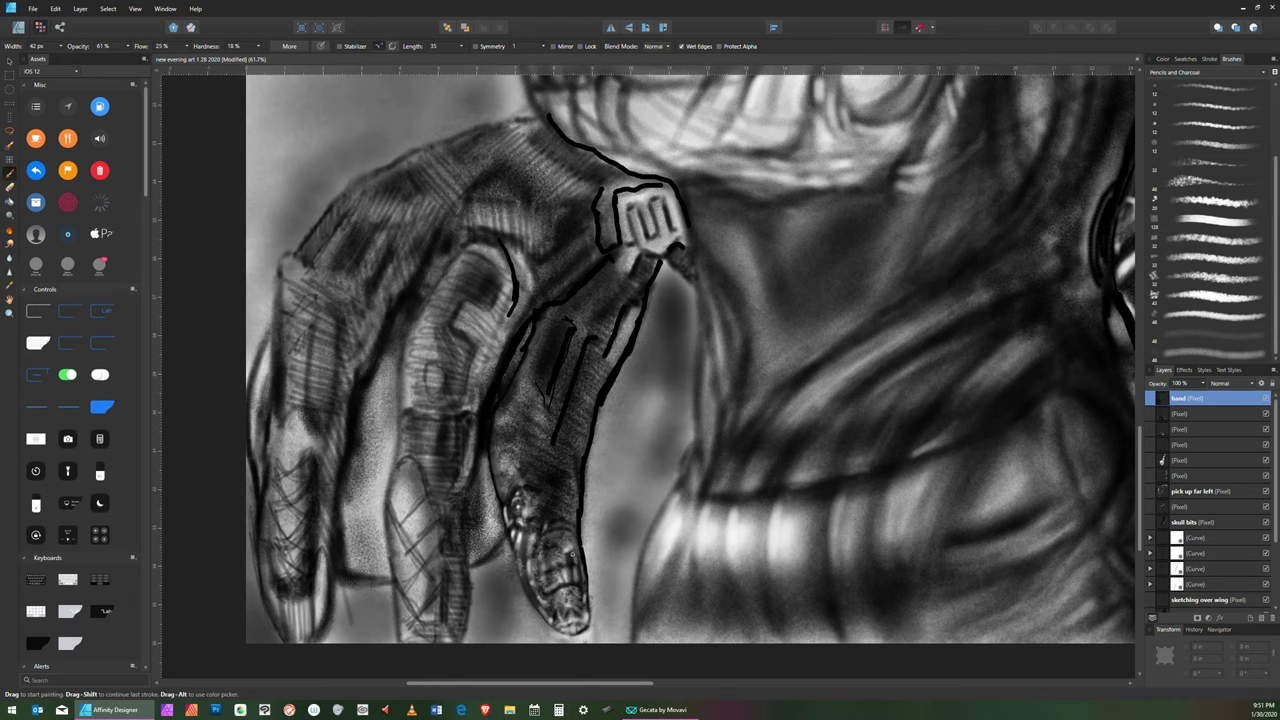
# - Set the brush colour to black from the Grays swatches and reduce the brush to about 18 px
pyautogui.press('[')
pyautogui.press(']')
pyautogui.press('[')
pyautogui.click(1184, 60)
pyautogui.press(']')
pyautogui.click(1152, 131)
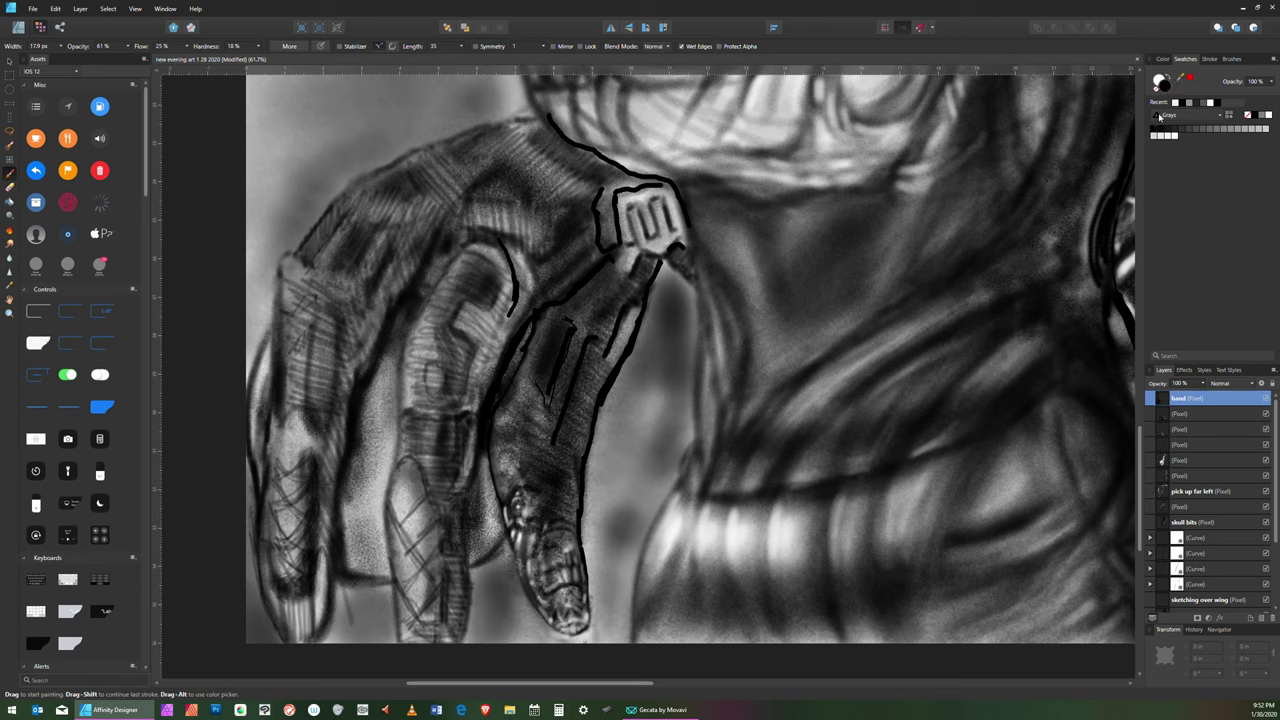
# - Darken the lower segment and tip of the finger with black strokes, enlarging the brush to about 108 px
pyautogui.press(']')
pyautogui.press(']')
pyautogui.press(']')
pyautogui.press(']')
pyautogui.press(']')
pyautogui.press(']')
pyautogui.press(']')
pyautogui.press('[')
pyautogui.press('[')
pyautogui.press('[')
pyautogui.press('[')
pyautogui.press('[')
pyautogui.press(']')
pyautogui.press(']')
pyautogui.press(']')
pyautogui.press(']')
pyautogui.press(']')
pyautogui.press(']')
pyautogui.press(']')
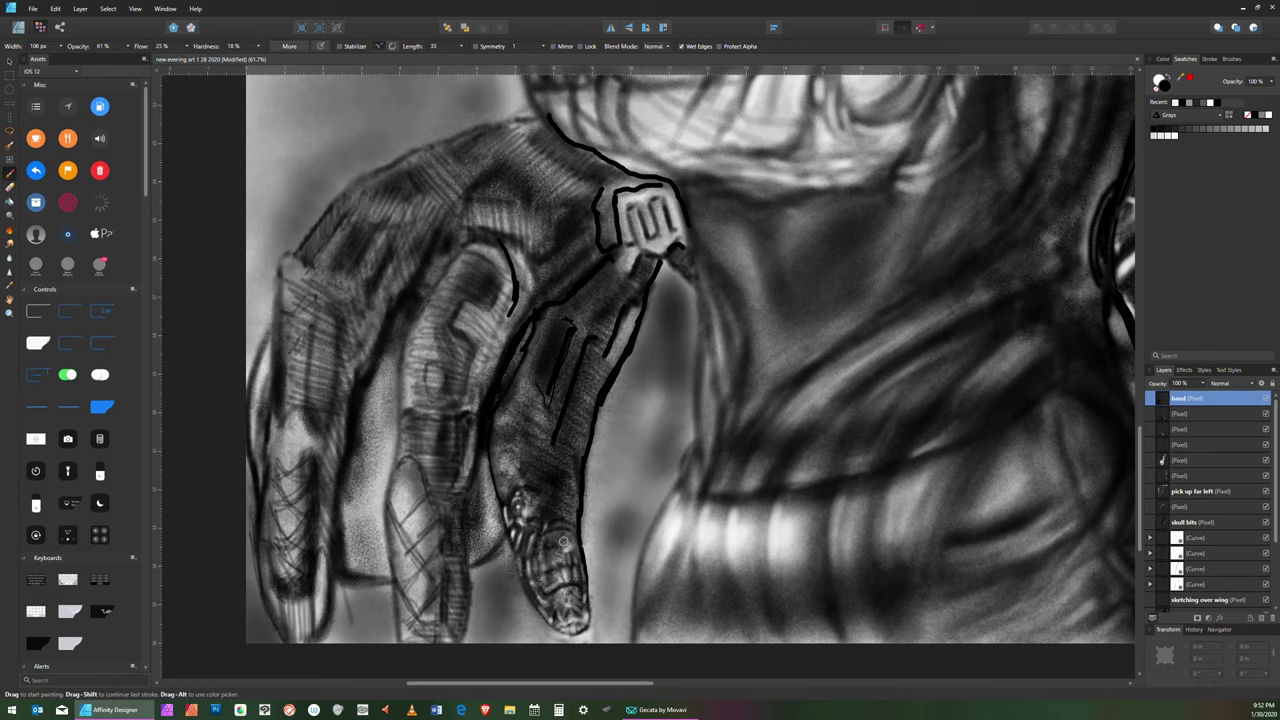
# - Shade the finger just above its lower knuckle in black with the brush at about 126 px
pyautogui.press(']')
pyautogui.press('[')
pyautogui.press('[')
pyautogui.press(']')
pyautogui.press(']')
pyautogui.press(']')
pyautogui.press(']')
pyautogui.press('[')
pyautogui.press('[')
pyautogui.press('[')
pyautogui.press('[')
pyautogui.press('[')
pyautogui.press('[')
pyautogui.press(']')
pyautogui.press(']')
pyautogui.press(']')
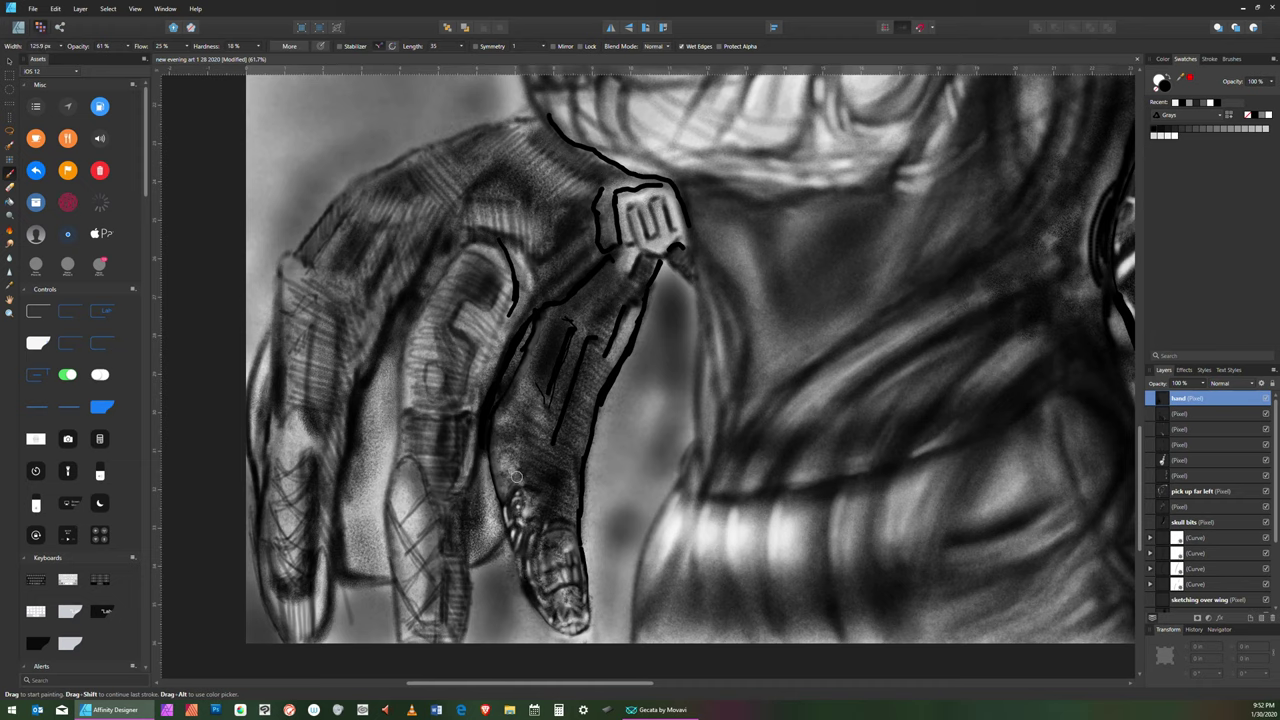
pyautogui.press(']')
pyautogui.press(']')
# - Try white highlight strokes along the long groove in the finger's upper segment with a much smaller brush, and undo them
pyautogui.press('[')
pyautogui.press('[')
pyautogui.press('[')
pyautogui.press('[')
pyautogui.press('[')
pyautogui.moveTo(592, 341); pyautogui.dragTo(578, 382)
pyautogui.press('[')
pyautogui.click(56, 9)
pyautogui.click(84, 19)
pyautogui.click(56, 9)
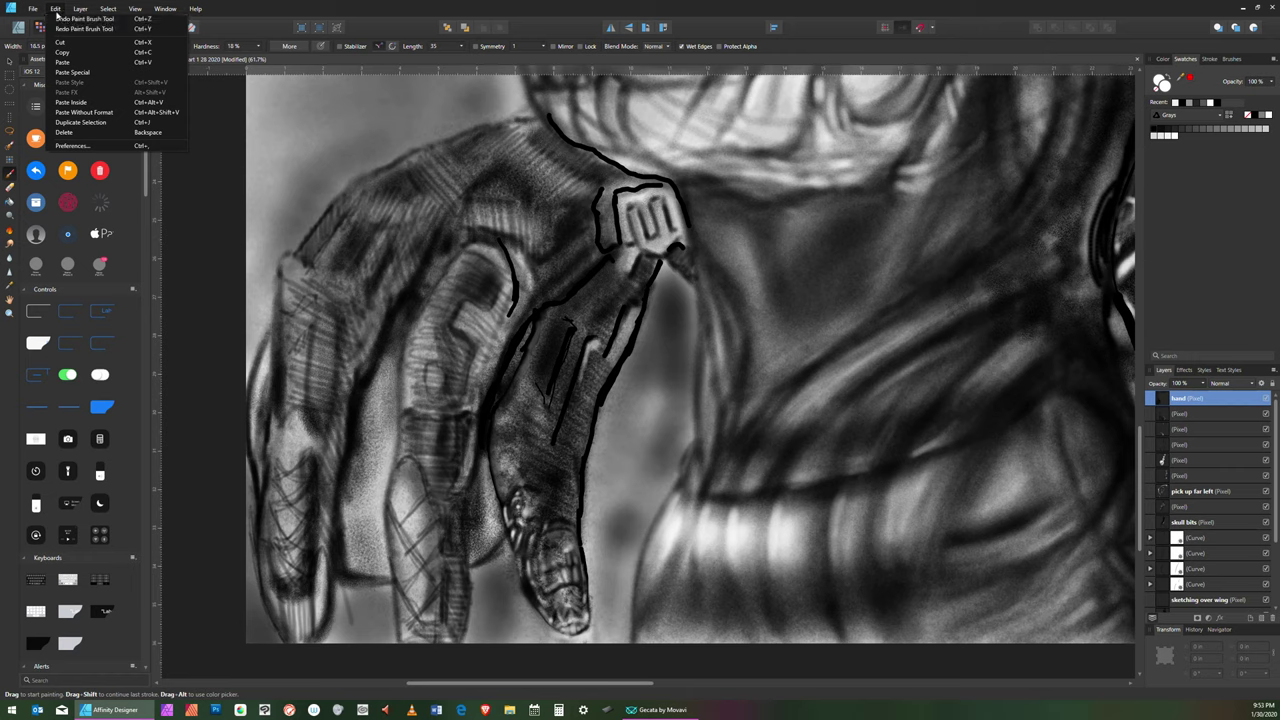
pyautogui.click(62, 19)
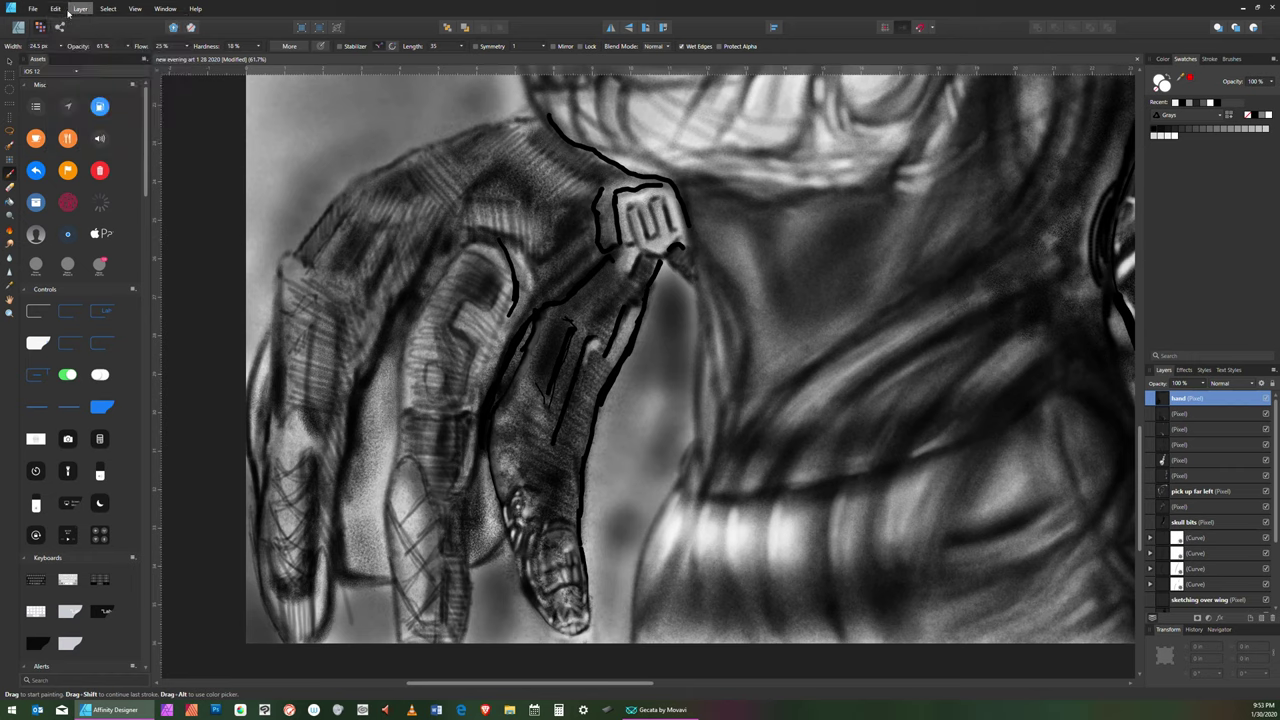
pyautogui.click(56, 9)
pyautogui.click(60, 20)
pyautogui.click(56, 9)
pyautogui.click(66, 22)
# - Soften the brush by setting its opacity to 35%, flow to 9% and hardness to 0%
pyautogui.click(128, 48)
pyautogui.moveTo(130, 58); pyautogui.dragTo(110, 58)
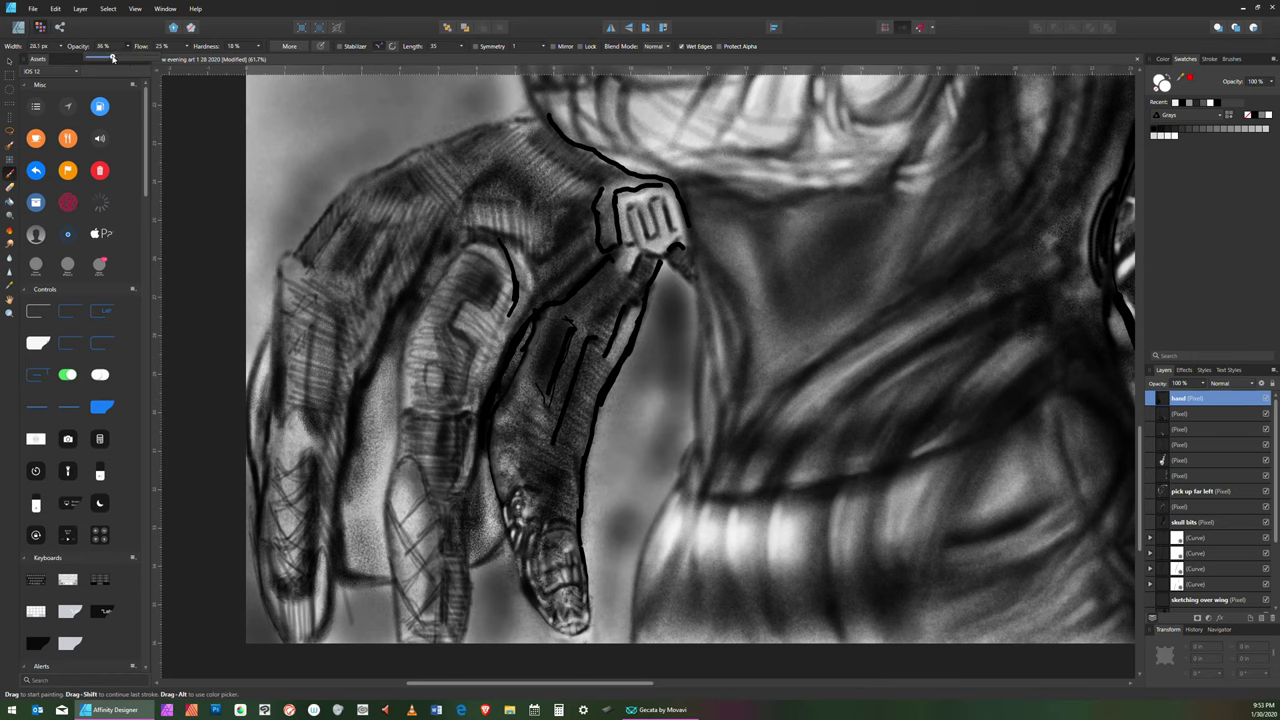
pyautogui.click(188, 48)
pyautogui.moveTo(188, 59); pyautogui.dragTo(174, 59)
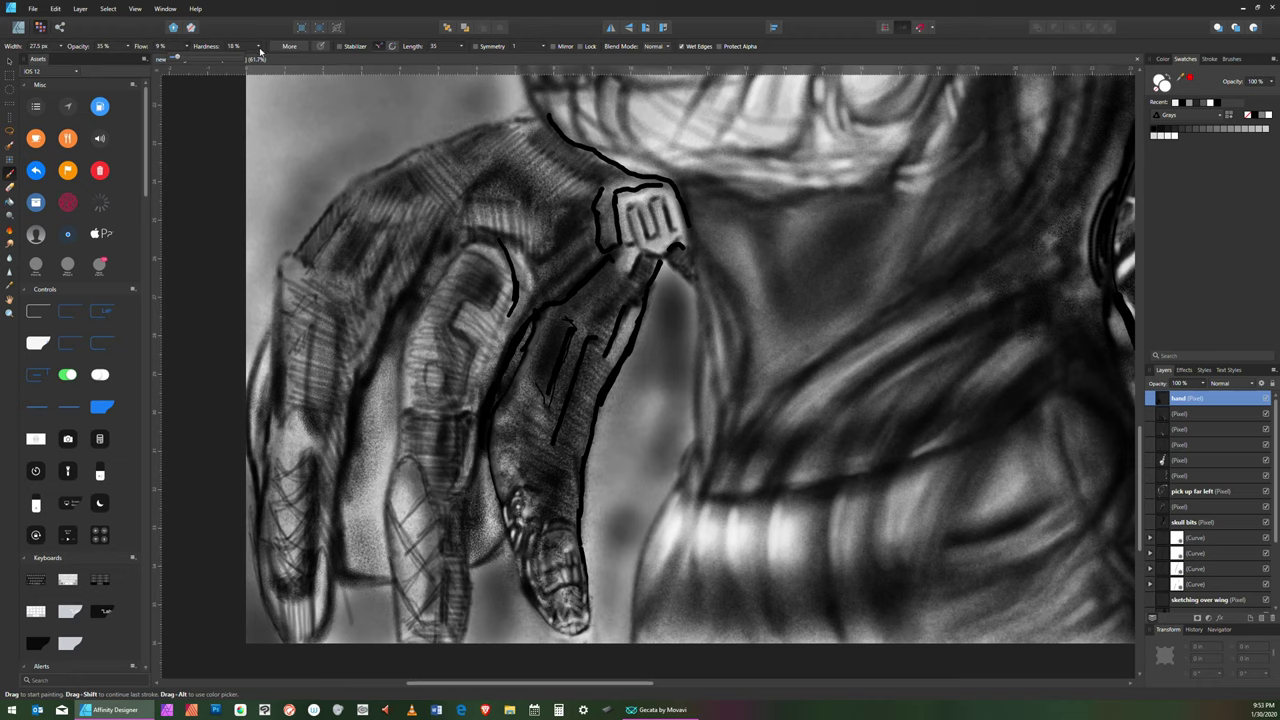
pyautogui.click(258, 47)
pyautogui.moveTo(259, 58); pyautogui.dragTo(216, 39)
# - Paint soft white highlights along the finger's long outer groove and its lower end, with the brush at about 71 to 95 px
pyautogui.press(']')
pyautogui.press(']')
pyautogui.press(']')
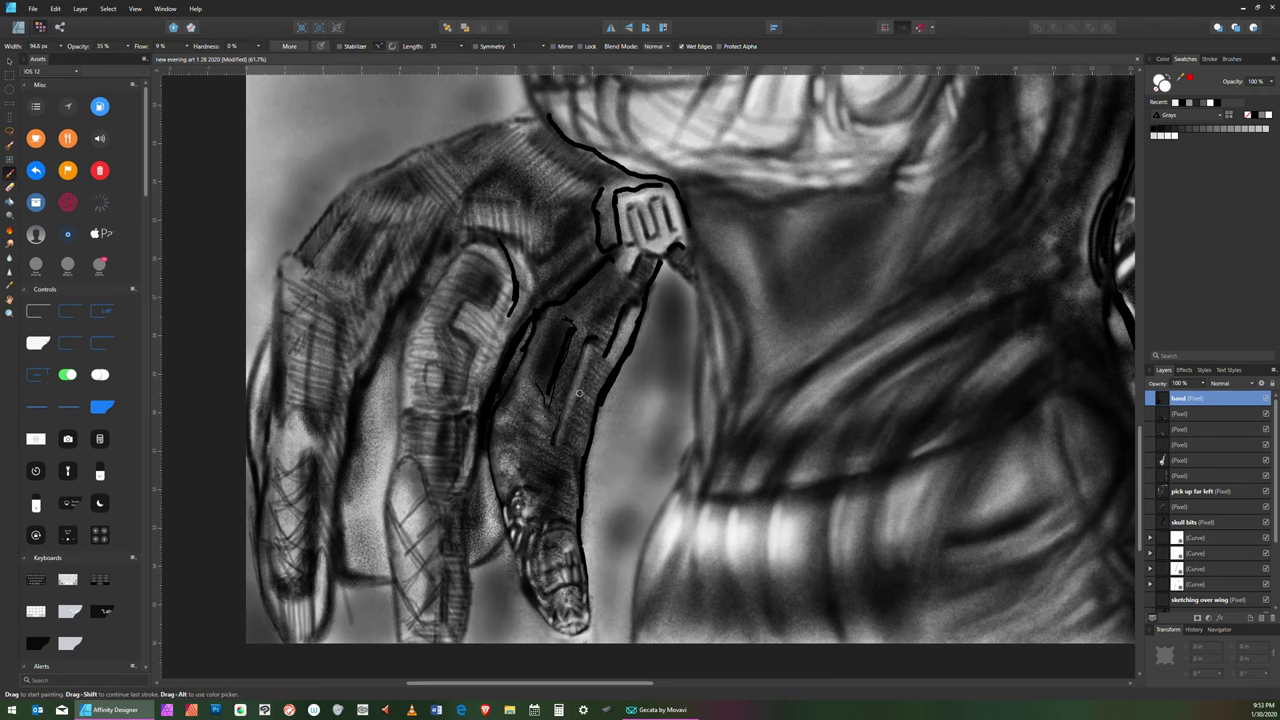
pyautogui.press('[')
pyautogui.press('[')
pyautogui.press('[')
pyautogui.press('[')
pyautogui.press(']')
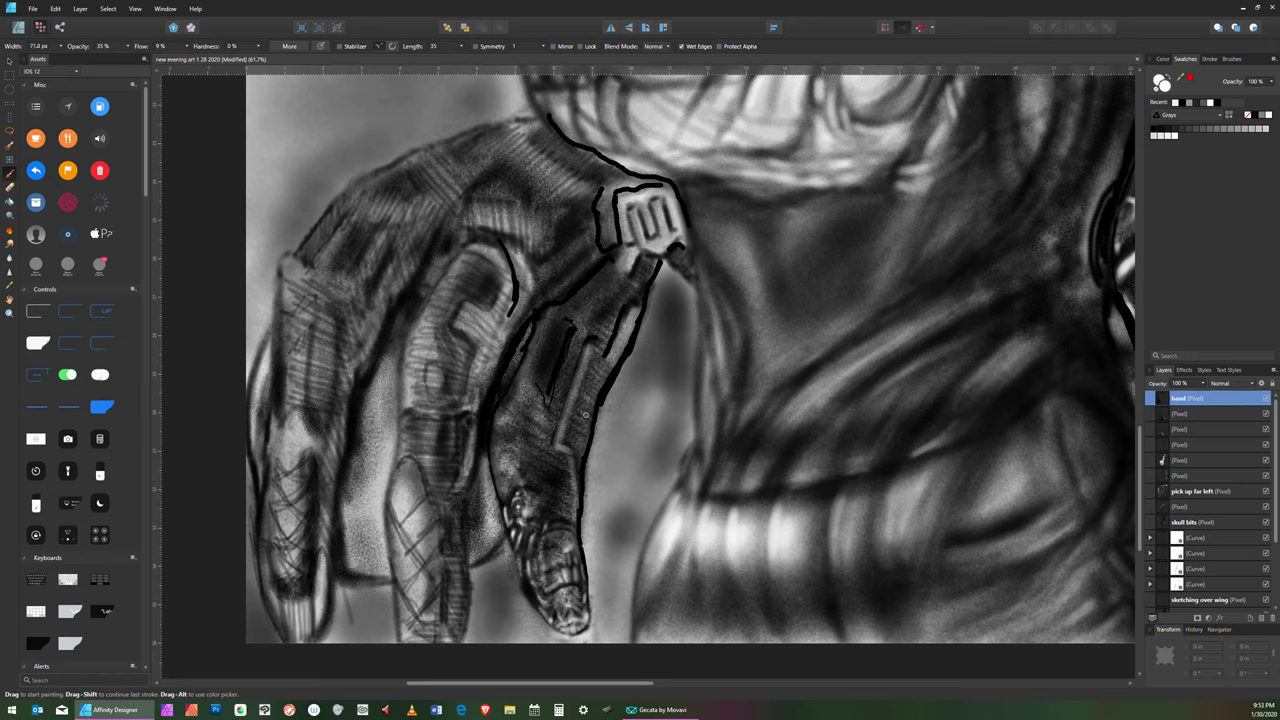
# - Highlight the shorter inner groove of the finger with soft white strokes, reducing the brush to about 27 px
pyautogui.press('[')
pyautogui.press('[')
pyautogui.press('[')
pyautogui.moveTo(560, 375)
pyautogui.mouseDown()
pyautogui.moveTo(576, 329)
pyautogui.moveTo(550, 403)
pyautogui.mouseUp()
pyautogui.moveTo(573, 323)
pyautogui.mouseDown()
pyautogui.moveTo(546, 410)
pyautogui.moveTo(556, 378)
pyautogui.mouseUp()
pyautogui.press('[')
pyautogui.press('[')
pyautogui.press('[')
pyautogui.press('[')
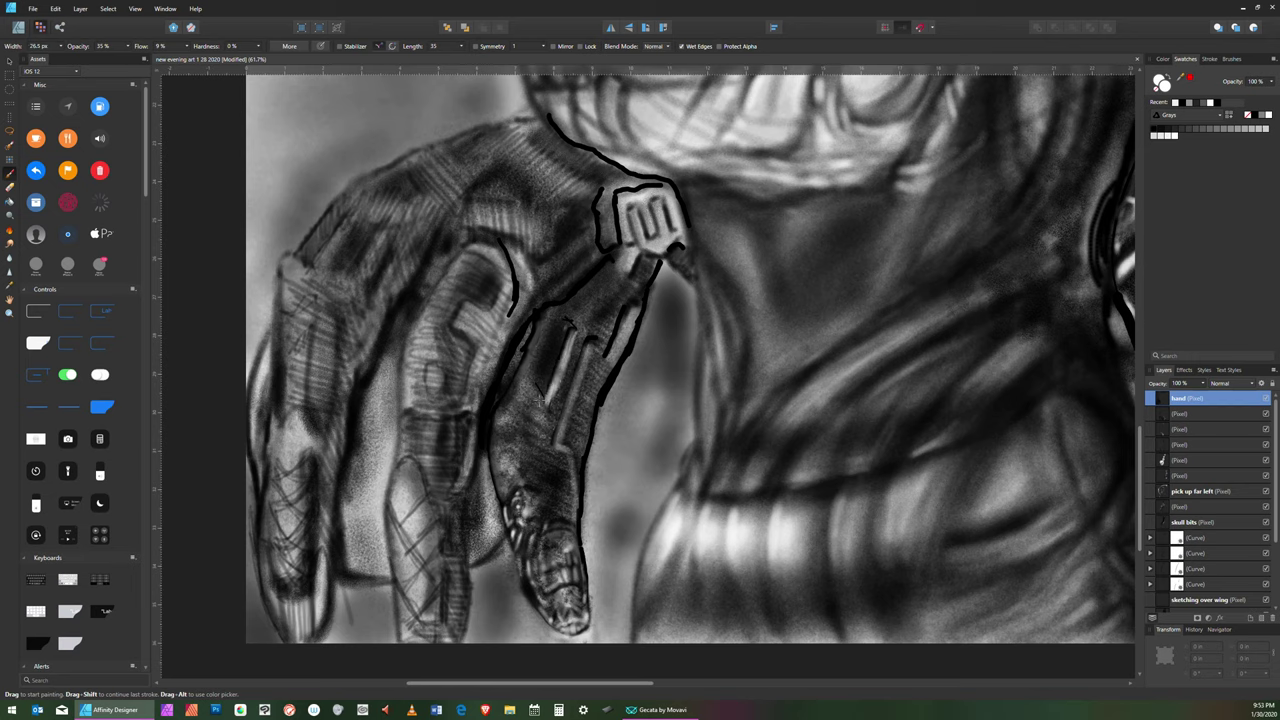
# - Brighten the upper part of the inner groove with another soft white stroke
pyautogui.press('[')
pyautogui.press('[')
pyautogui.press(']')
pyautogui.press(']')
pyautogui.moveTo(568, 326); pyautogui.dragTo(552, 366)
# - Soften the black outline between the finger's upper edge and the palm with white strokes at about 58 to 73 px
pyautogui.press('[')
pyautogui.press('[')
pyautogui.press('[')
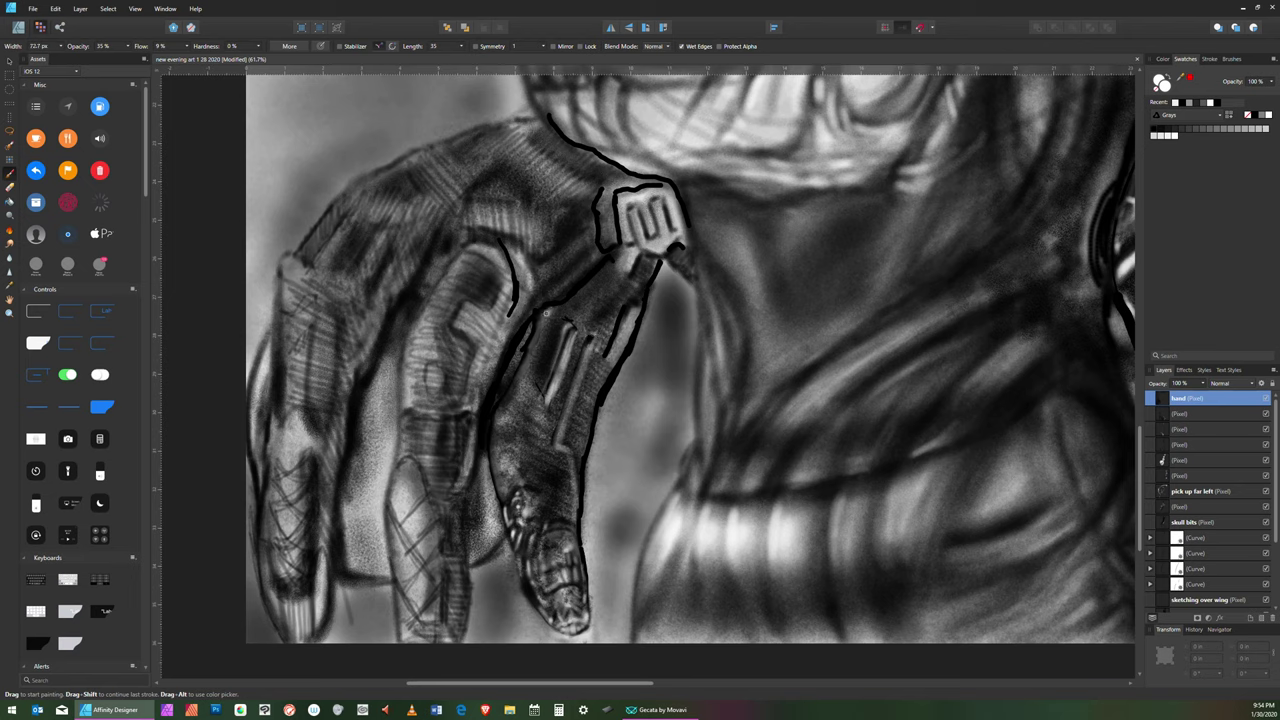
pyautogui.press(']')
pyautogui.press(']')
pyautogui.press('[')
pyautogui.press('[')
pyautogui.press('[')
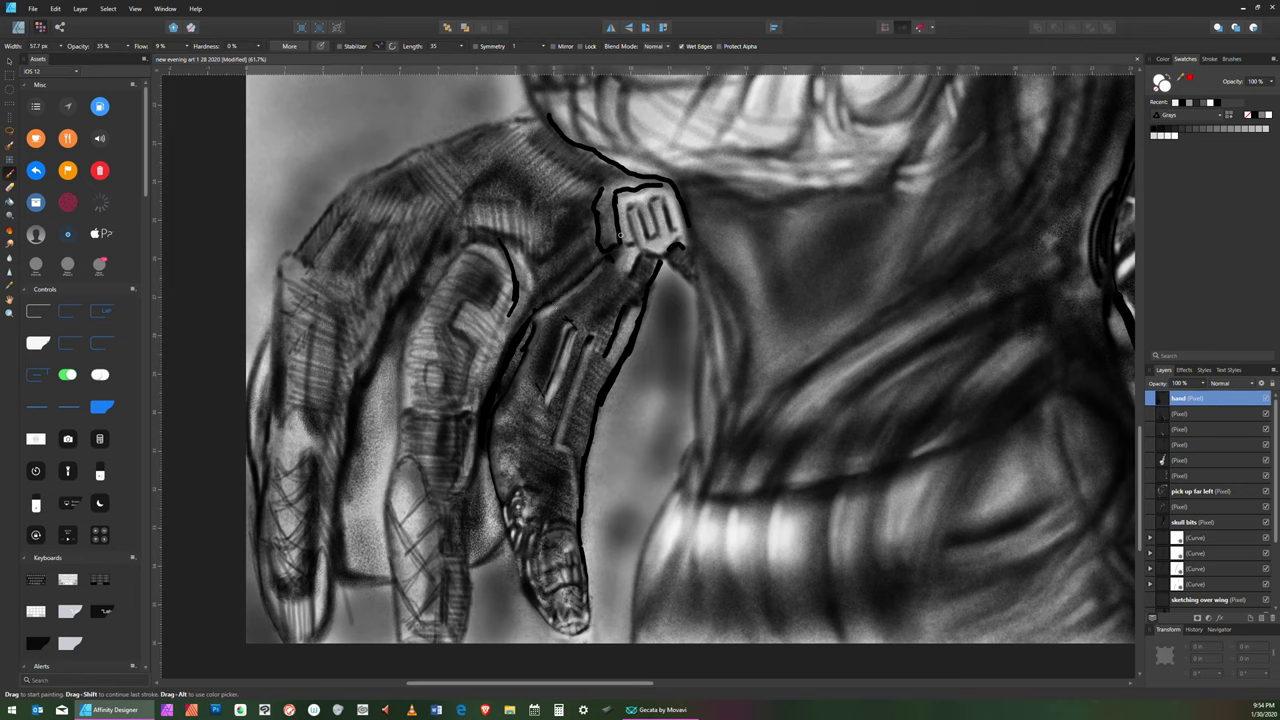
# - Paint soft white highlights down the finger's inner upper edge with the brush at about 44 to 50 px
pyautogui.press('[')
pyautogui.press('[')
pyautogui.press('[')
pyautogui.press('[')
pyautogui.press(']')
pyautogui.press(']')
pyautogui.press(']')
pyautogui.press(']')
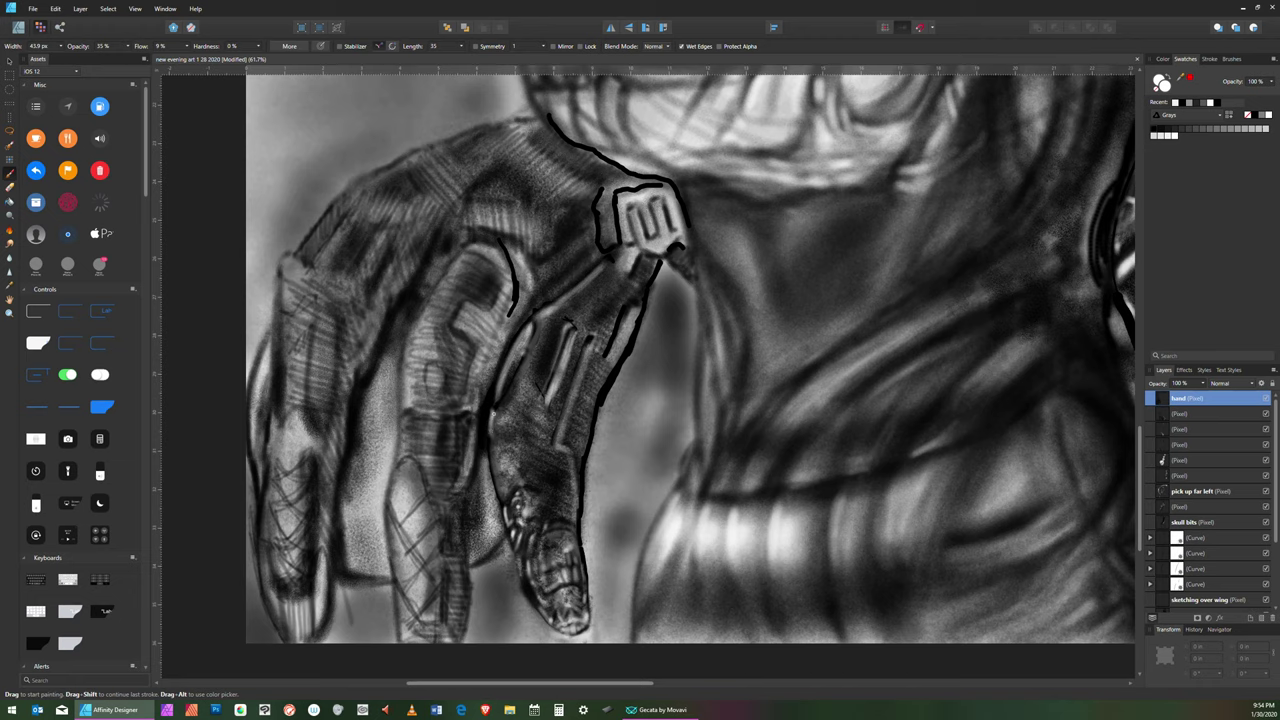
pyautogui.press('[')
pyautogui.press('[')
pyautogui.press(']')
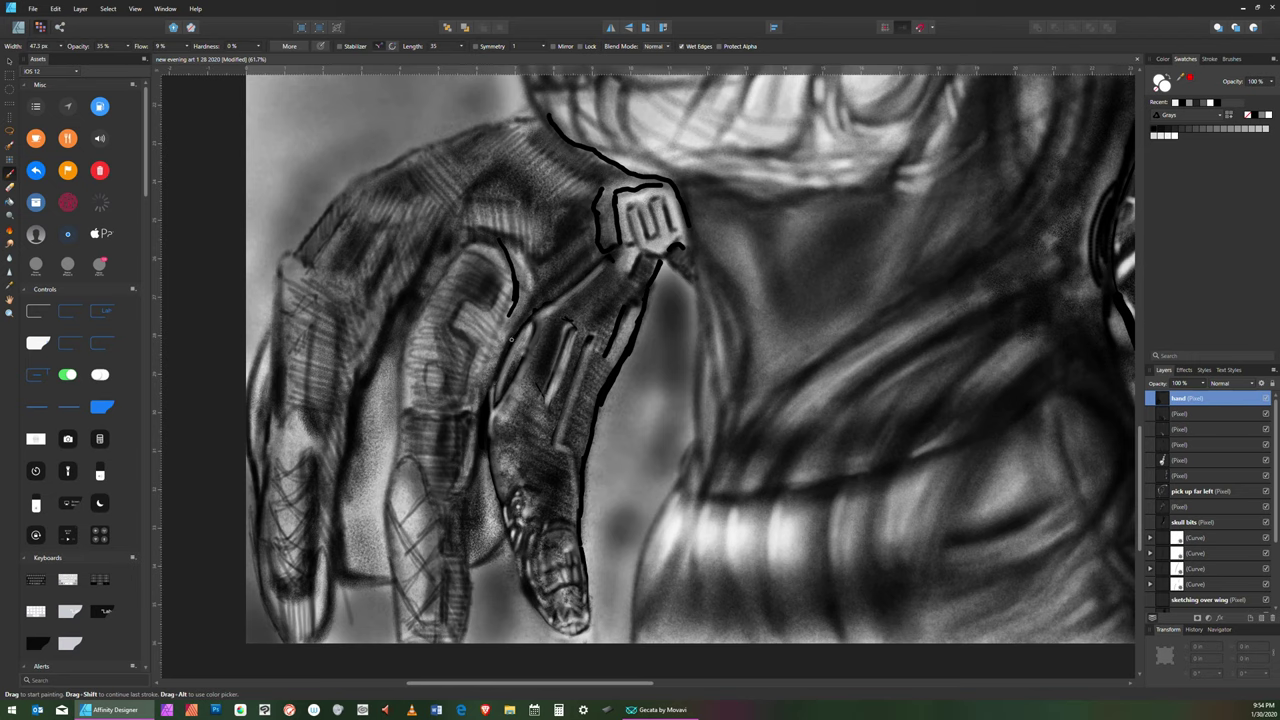
pyautogui.press(']')
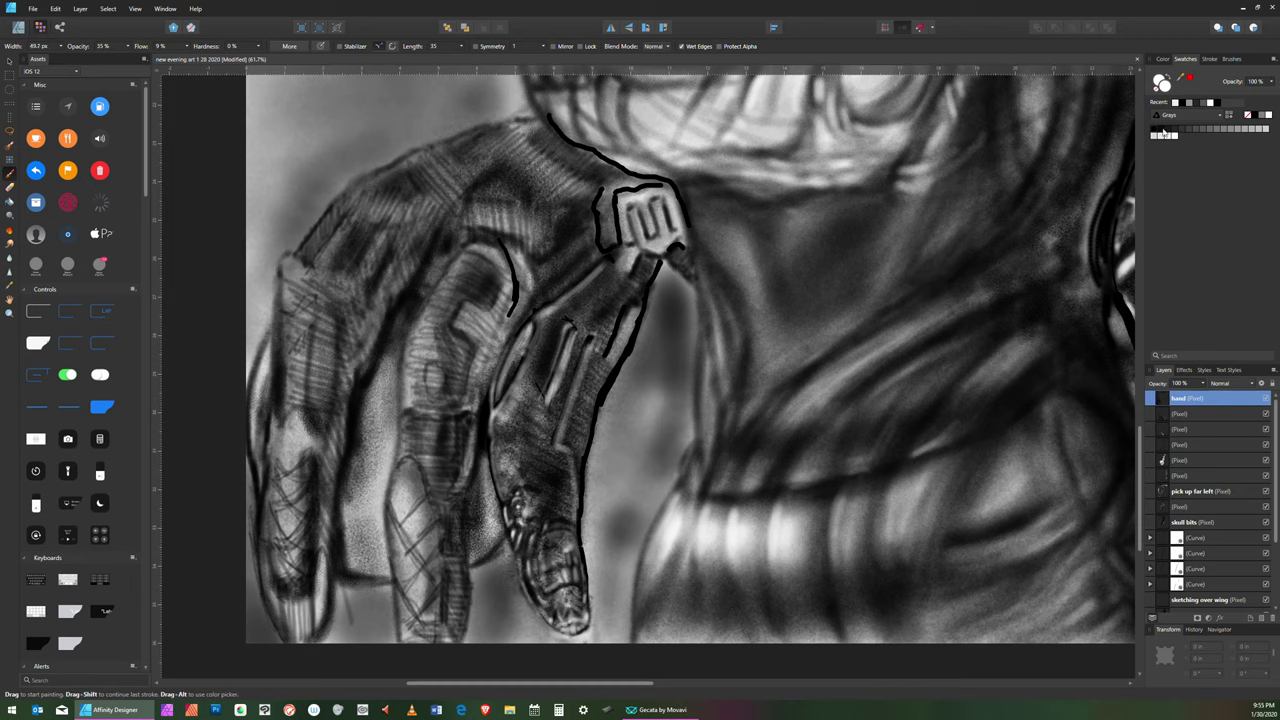
# - Choose a near-black Grays swatch and darken the surface around the finger's inner groove with the brush at about 61 px
pyautogui.click(1165, 128)
pyautogui.press('[')
pyautogui.press(']')
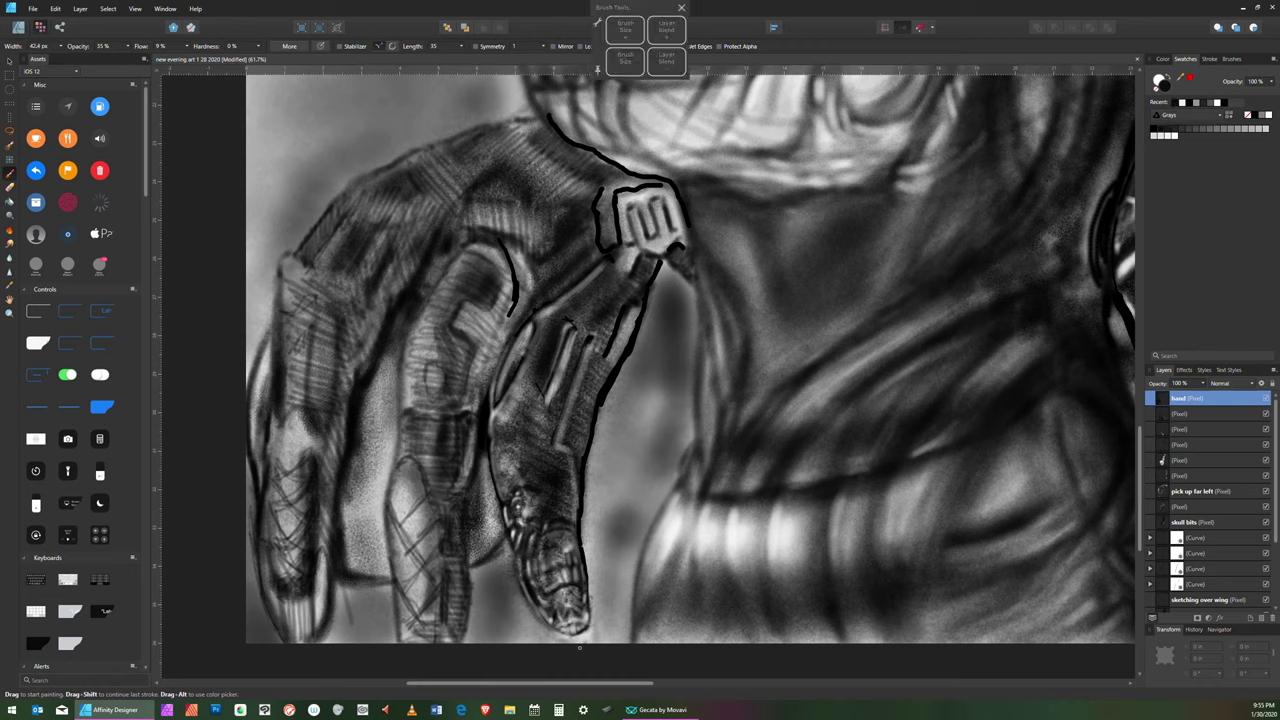
pyautogui.press('[')
pyautogui.press('[')
pyautogui.press('[')
pyautogui.press(']')
pyautogui.press(']')
pyautogui.press('[')
pyautogui.press('[')
pyautogui.press('[')
pyautogui.press('[')
pyautogui.press('[')
pyautogui.press('[')
pyautogui.press(']')
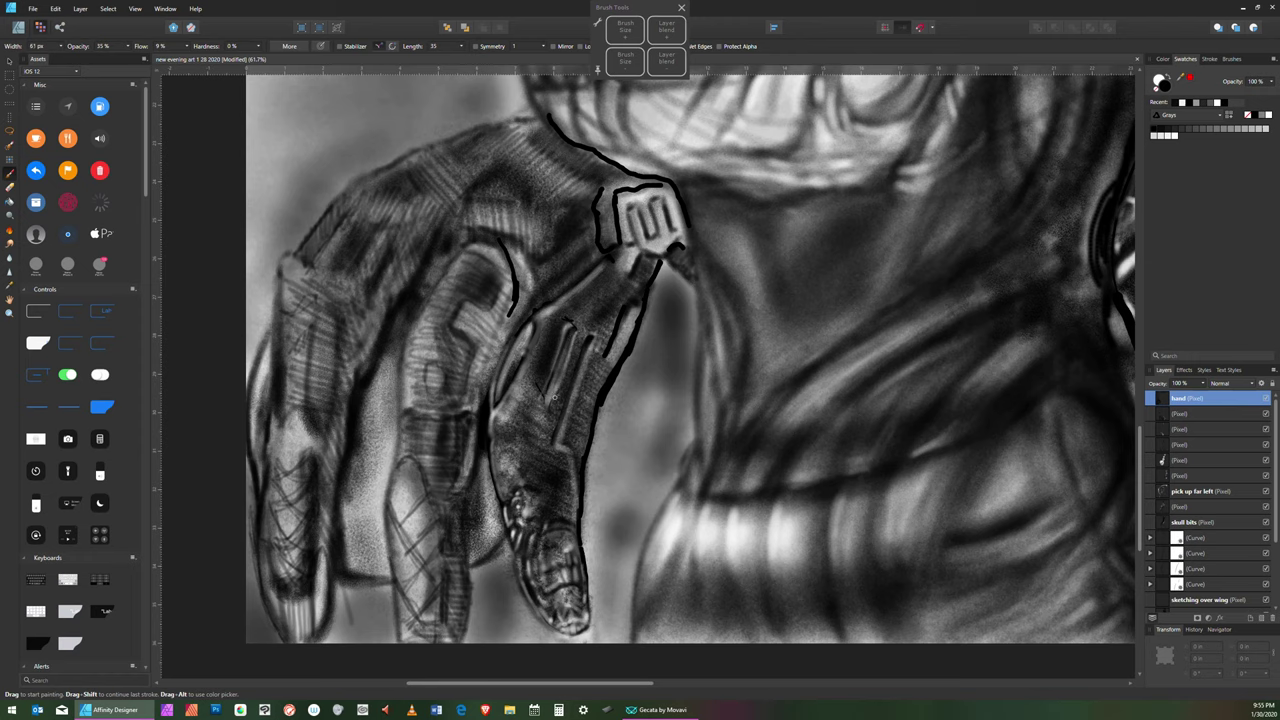
# - Deepen the dark shading across the finger's middle and the grooves' lower ends, enlarging the brush to about 138 px
pyautogui.press(']')
pyautogui.press(']')
pyautogui.press(']')
pyautogui.press(']')
pyautogui.press(']')
pyautogui.press(']')
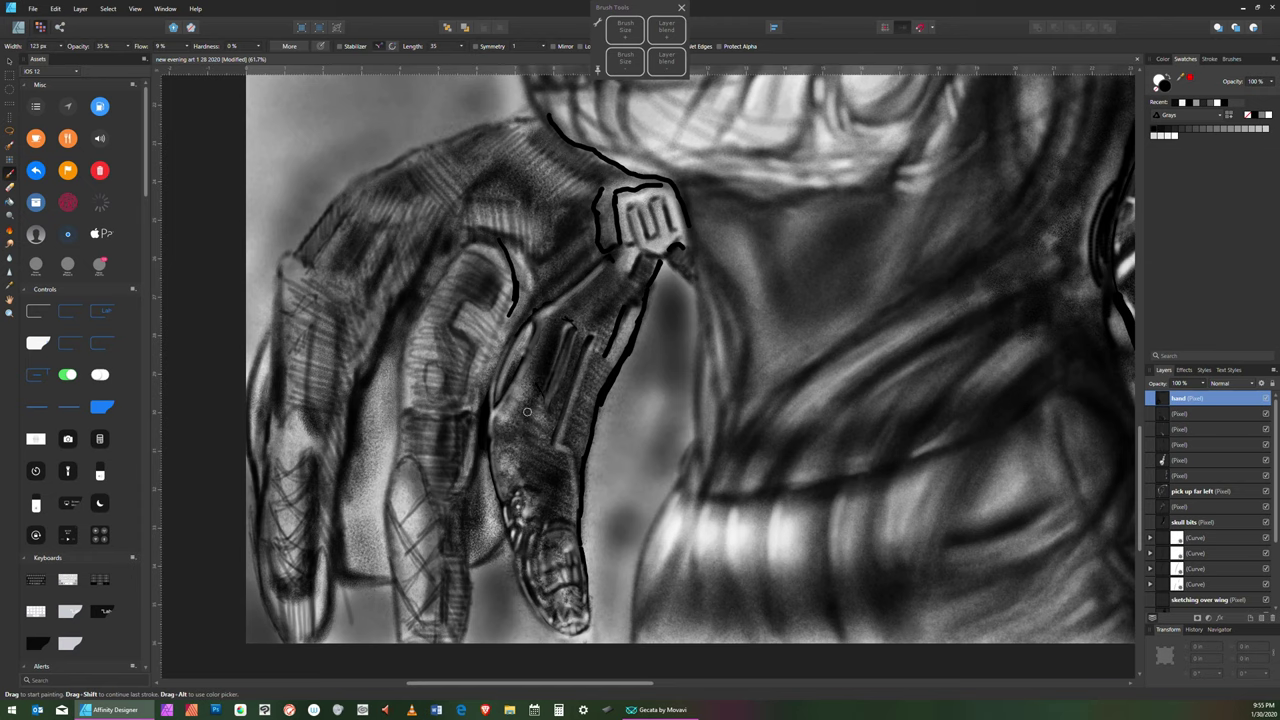
pyautogui.press('[')
pyautogui.press(']')
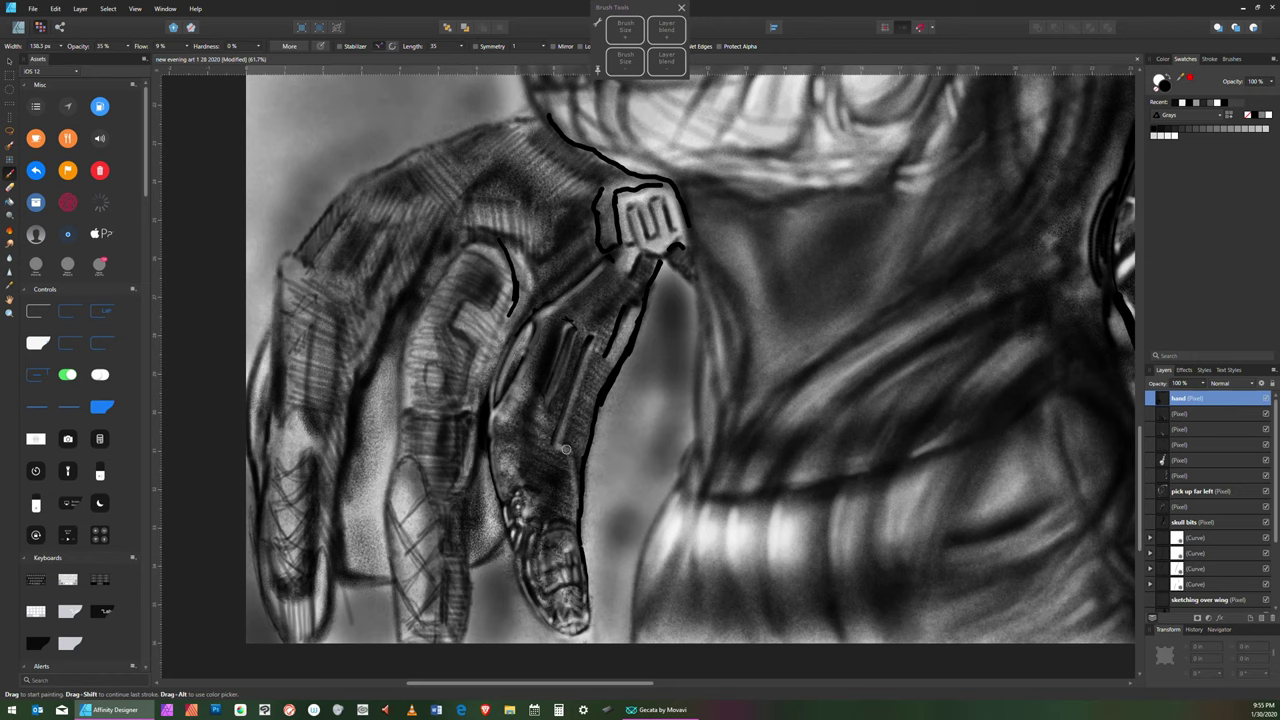
# - Darken the strip between the two grooves and the finger's outer side, bringing the brush to about 121 px
pyautogui.press('[')
pyautogui.press('[')
pyautogui.press('[')
pyautogui.press('[')
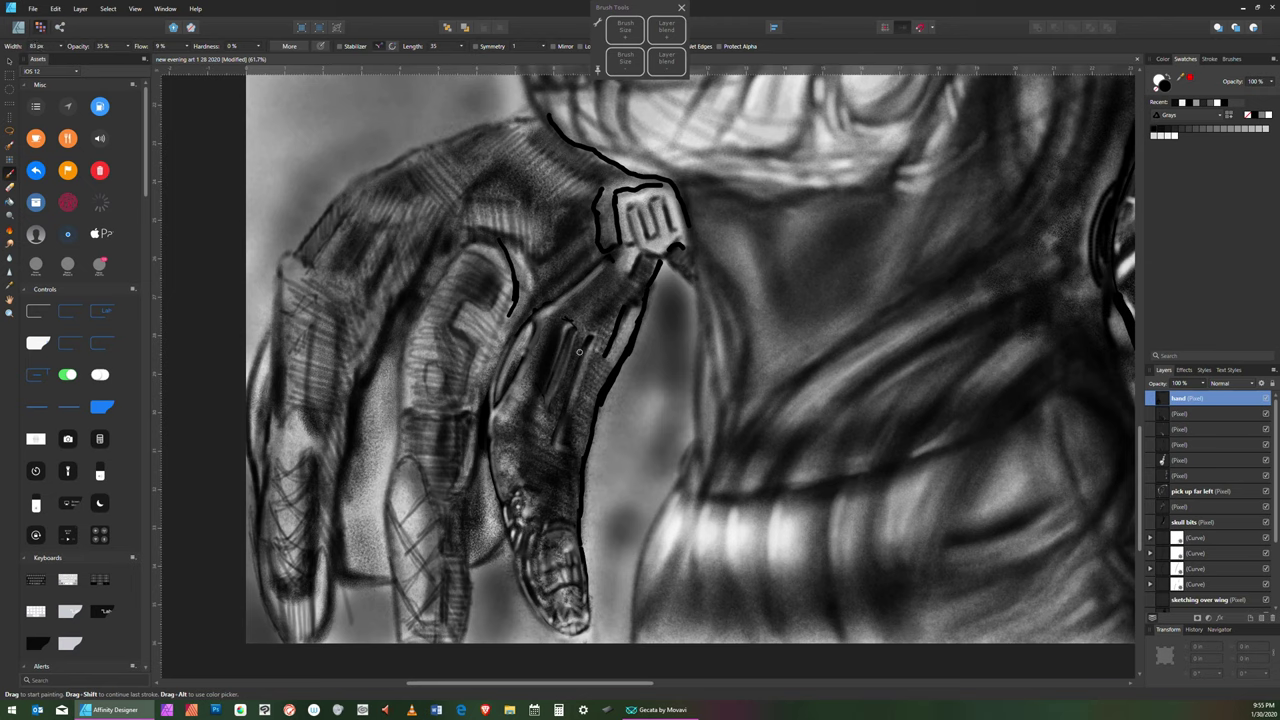
pyautogui.press('[')
pyautogui.press(']')
pyautogui.press(']')
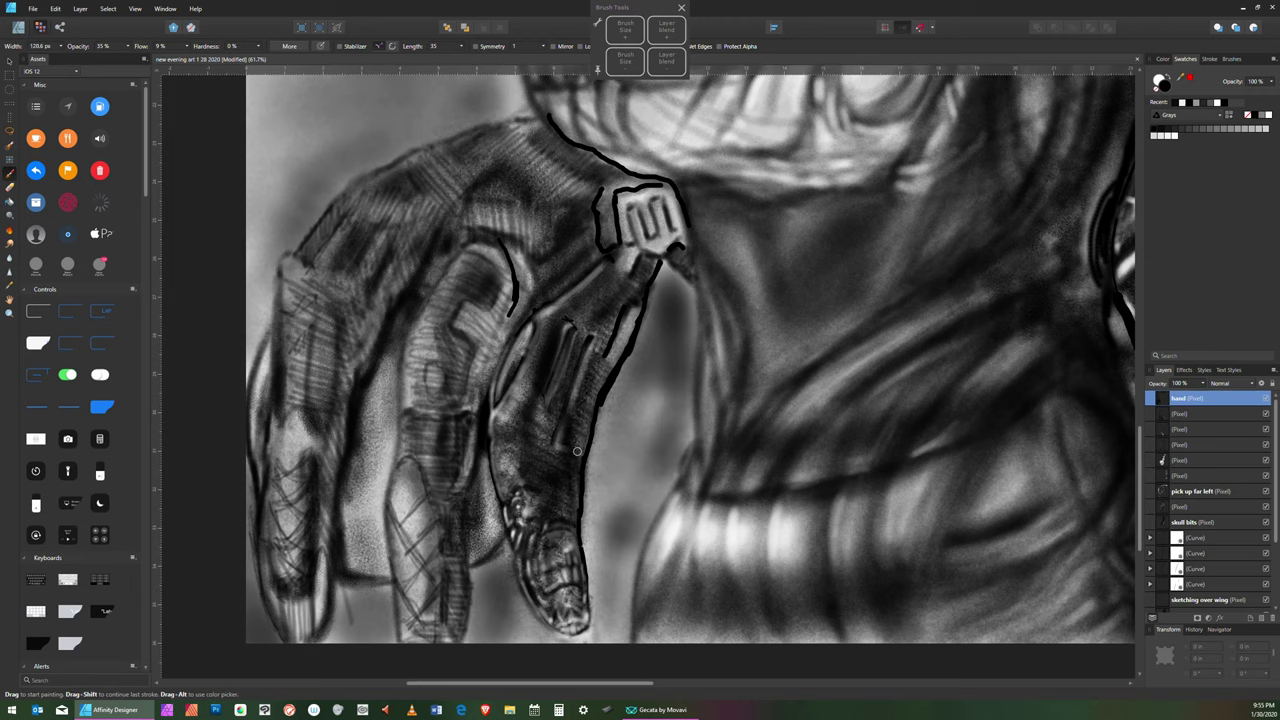
# - Choose a mid-gray Grays swatch and paint over the upper end of the finger's outer black outline
pyautogui.press('[')
pyautogui.press('[')
pyautogui.click(1198, 129)
pyautogui.press(']')
pyautogui.press(']')
pyautogui.press(']')
pyautogui.press(']')
pyautogui.moveTo(654, 287); pyautogui.dragTo(660, 262)
# - Reduce the brush and paint gray along the middle of the finger's outer outline to cover the thick black line
pyautogui.press('[')
pyautogui.press('[')
pyautogui.press('[')
pyautogui.press('[')
pyautogui.press('[')
pyautogui.press('[')
pyautogui.press('[')
pyautogui.press('[')
pyautogui.moveTo(635, 332); pyautogui.dragTo(606, 400)
# - Enlarge the brush to about 122 px and paint gray down the outer side of the lower finger and fingertip
pyautogui.press(']')
pyautogui.press(']')
pyautogui.press(']')
pyautogui.press(']')
pyautogui.press(']')
pyautogui.press(']')
pyautogui.press(']')
pyautogui.press(']')
pyautogui.press('[')
pyautogui.press('[')
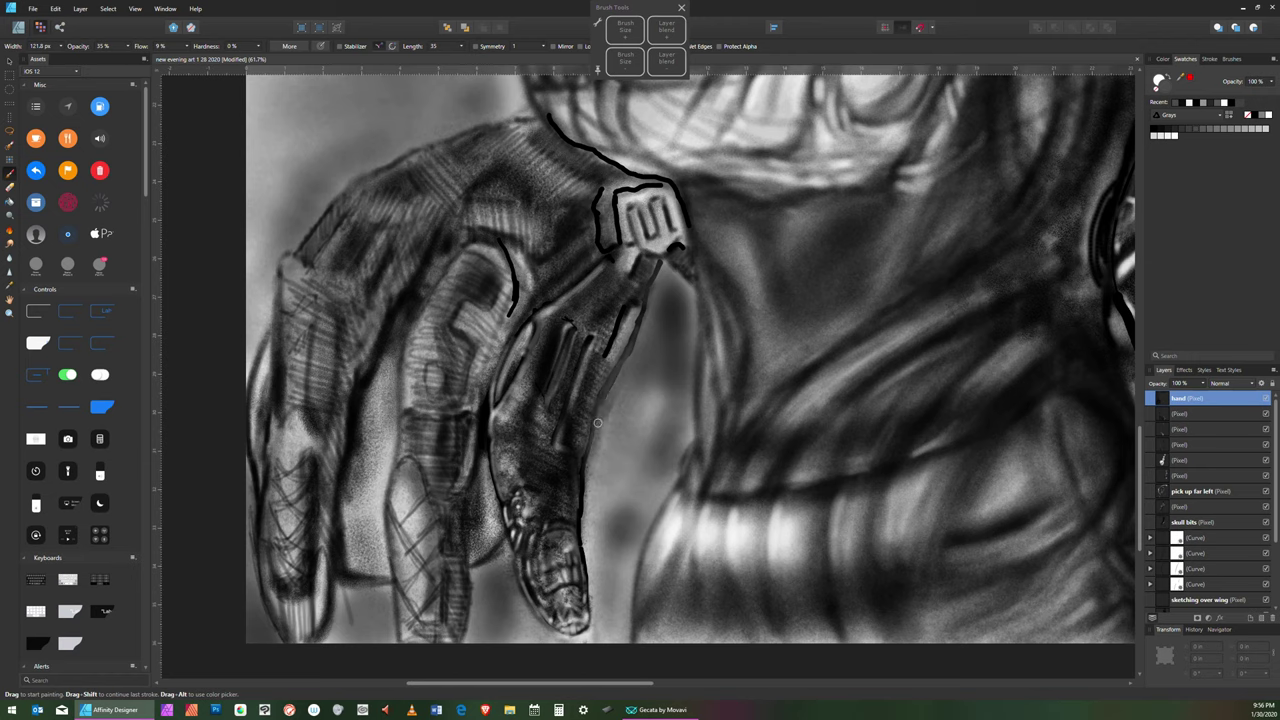
pyautogui.moveTo(587, 484); pyautogui.dragTo(579, 651)
# - Choose a very light Grays swatch and brush soft highlights down the finger's outer edge
pyautogui.click(1176, 137)
pyautogui.moveTo(660, 268)
pyautogui.mouseDown()
pyautogui.moveTo(613, 364)
pyautogui.moveTo(644, 298)
pyautogui.moveTo(627, 355)
pyautogui.mouseUp()
pyautogui.moveTo(636, 296)
pyautogui.mouseDown()
pyautogui.moveTo(591, 395)
pyautogui.moveTo(592, 424)
pyautogui.mouseUp()
pyautogui.moveTo(615, 367); pyautogui.dragTo(580, 462)
# - Choose a near-black Grays swatch and redraw a thin line along the finger's outer edge with a small brush
pyautogui.press('[')
pyautogui.click(1158, 128)
pyautogui.press('[')
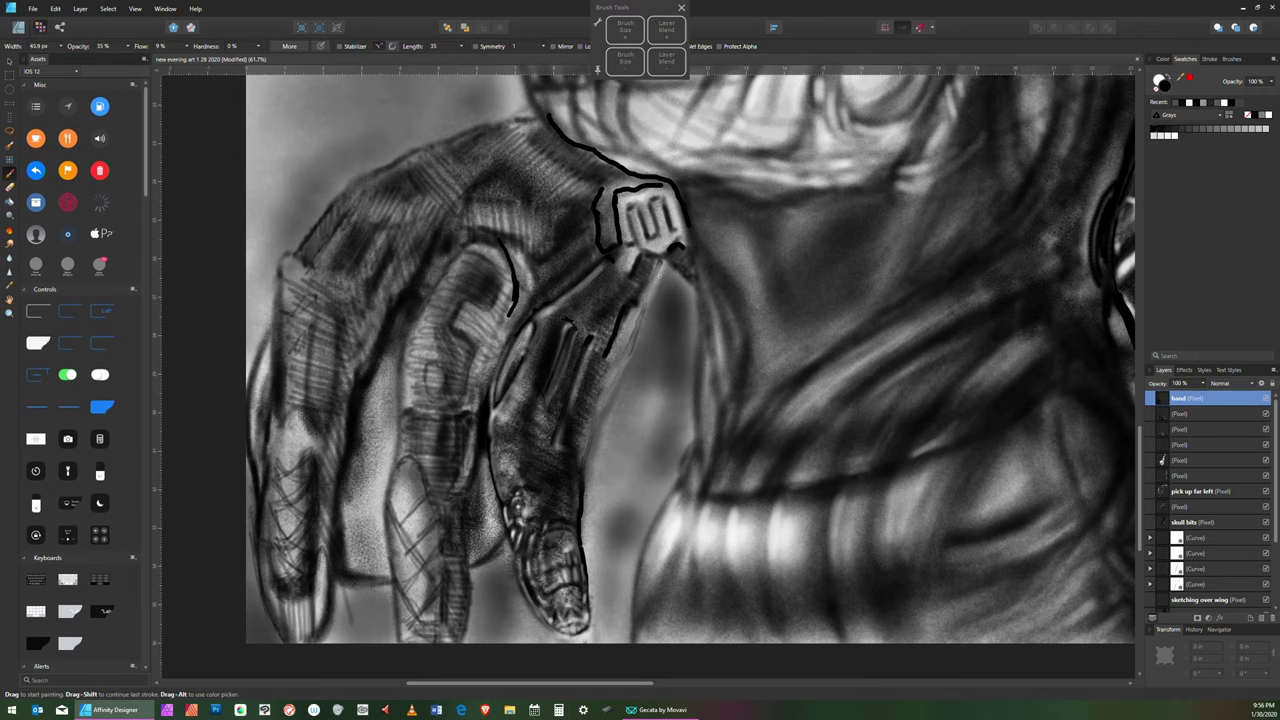
pyautogui.moveTo(660, 262); pyautogui.dragTo(587, 426)
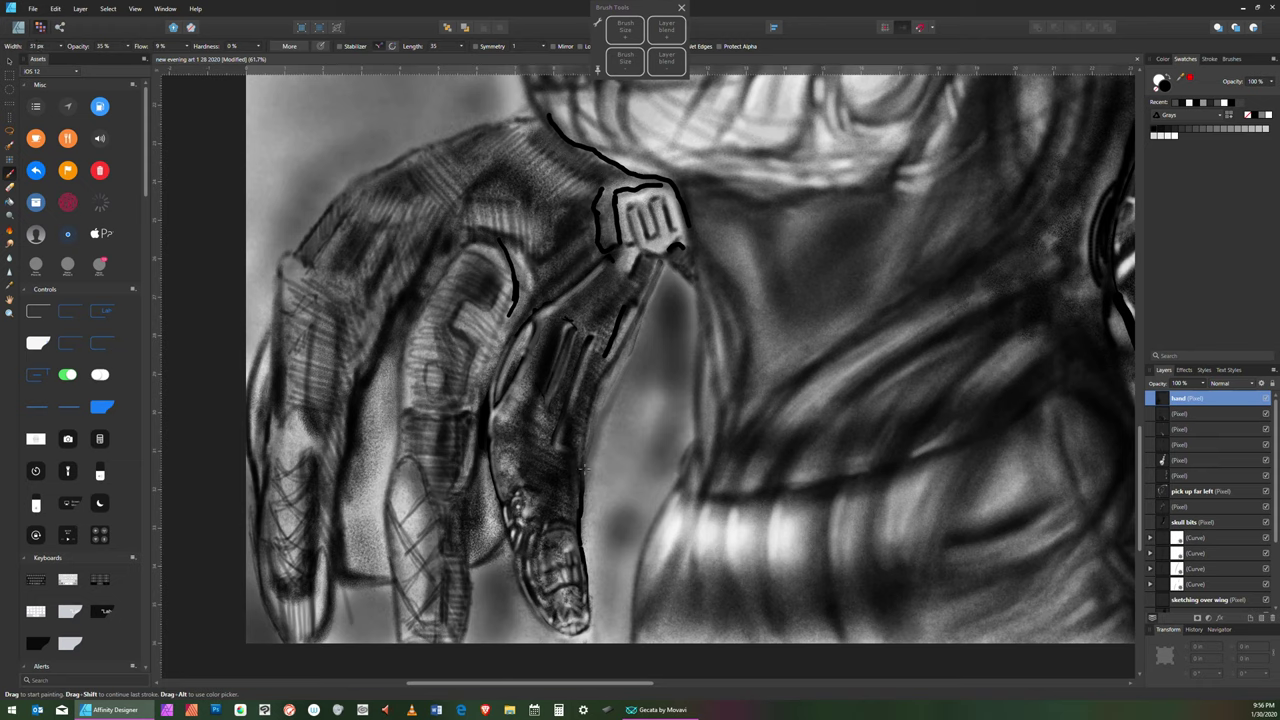
# - Choose a mid-gray Grays swatch and smooth the background between the finger and neck with the brush at about 290 px
pyautogui.press('[')
pyautogui.press(']')
pyautogui.press(']')
pyautogui.press(']')
pyautogui.press(']')
pyautogui.press(']')
pyautogui.press(']')
pyautogui.press(']')
pyautogui.click(1188, 129)
pyautogui.press(']')
pyautogui.press(']')
pyautogui.press(']')
pyautogui.press(']')
pyautogui.press(']')
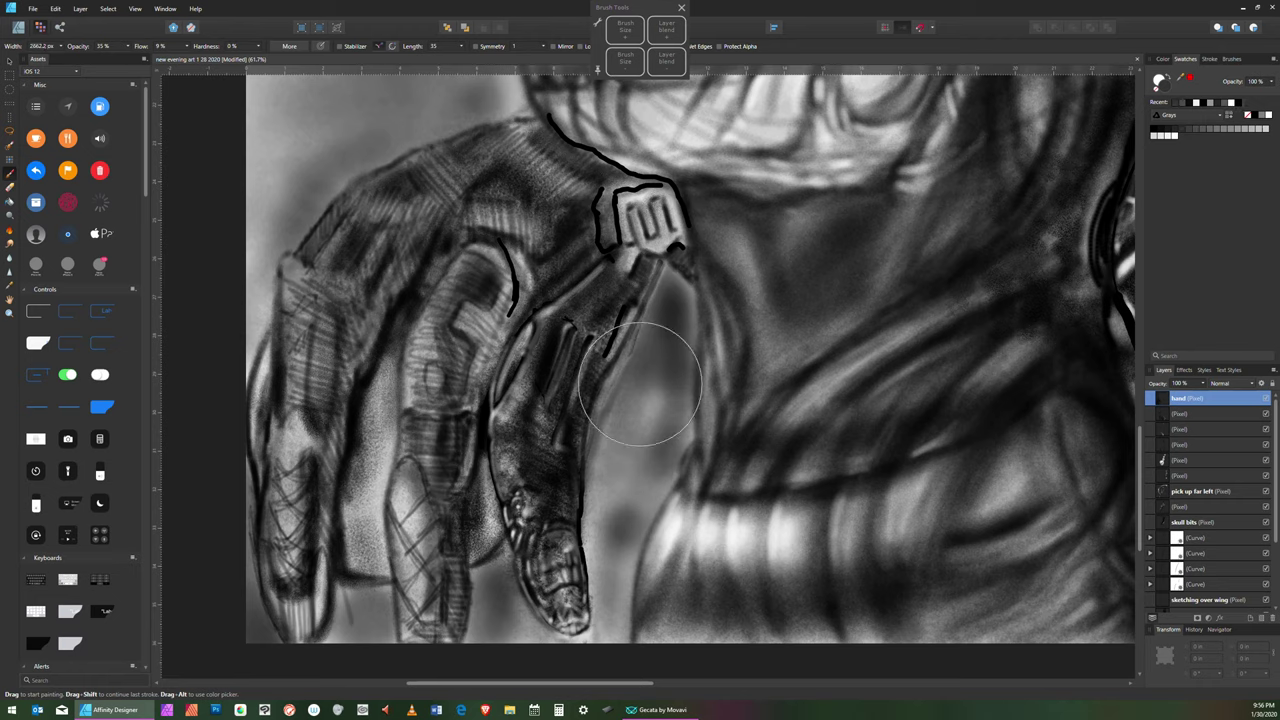
pyautogui.press('[')
pyautogui.press('[')
pyautogui.press('[')
pyautogui.press('[')
pyautogui.press('[')
pyautogui.press(']')
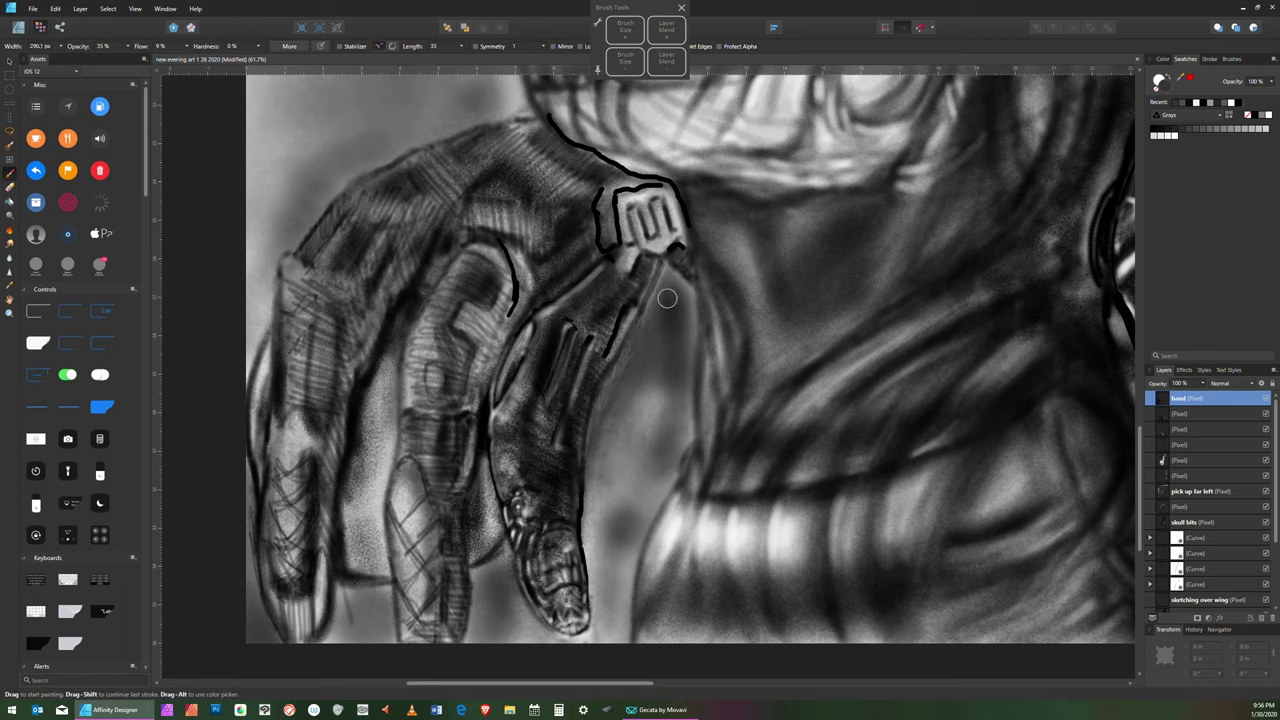
# - Blend the gray background down beside the finger to the fingertip, enlarging the brush from about 278 px to about 876 px
pyautogui.press('[')
pyautogui.press(']')
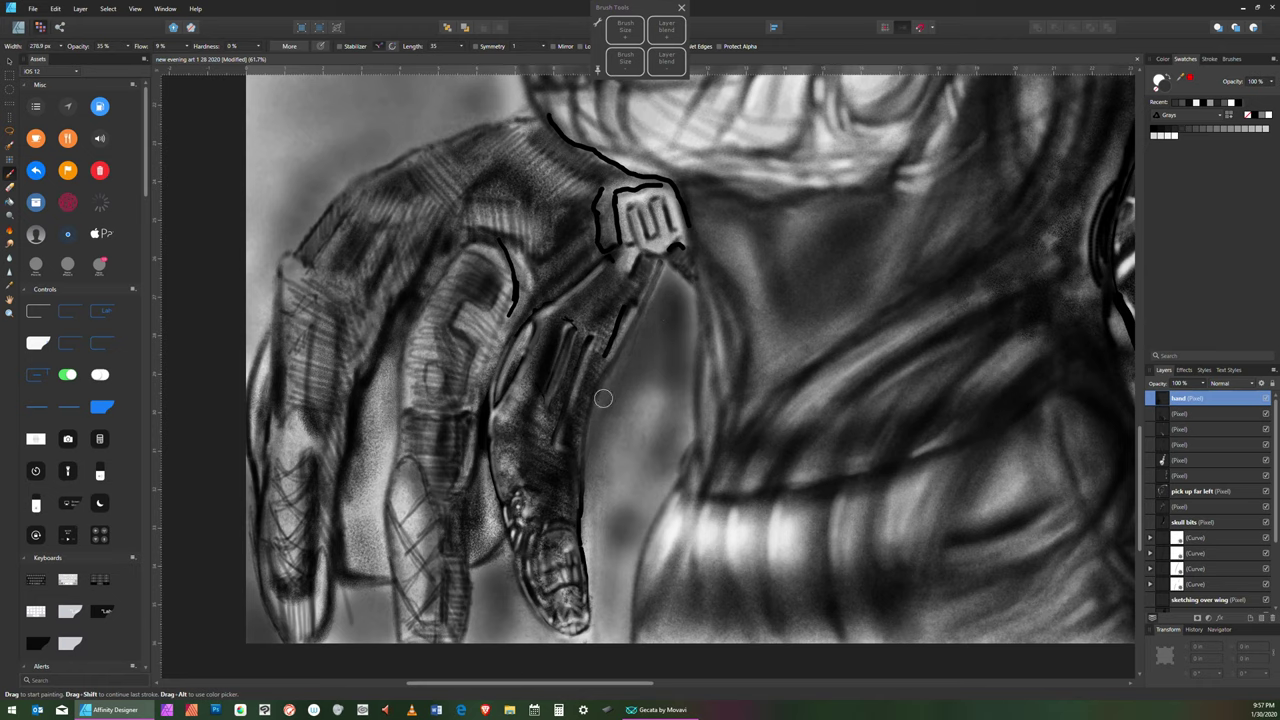
pyautogui.press('[')
pyautogui.press(']')
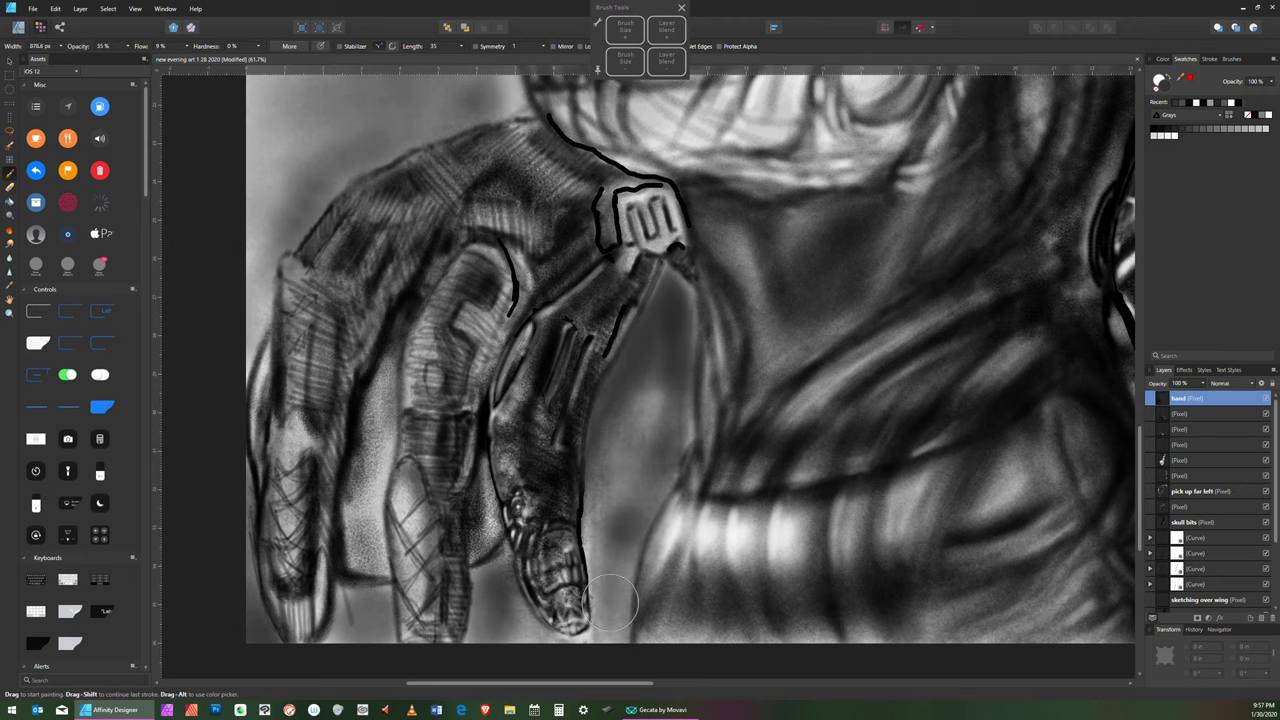
# - Choose a near-black Grays swatch and sharpen the finger's outer contour with the brush reduced to under 20 px
pyautogui.press('[')
pyautogui.press('[')
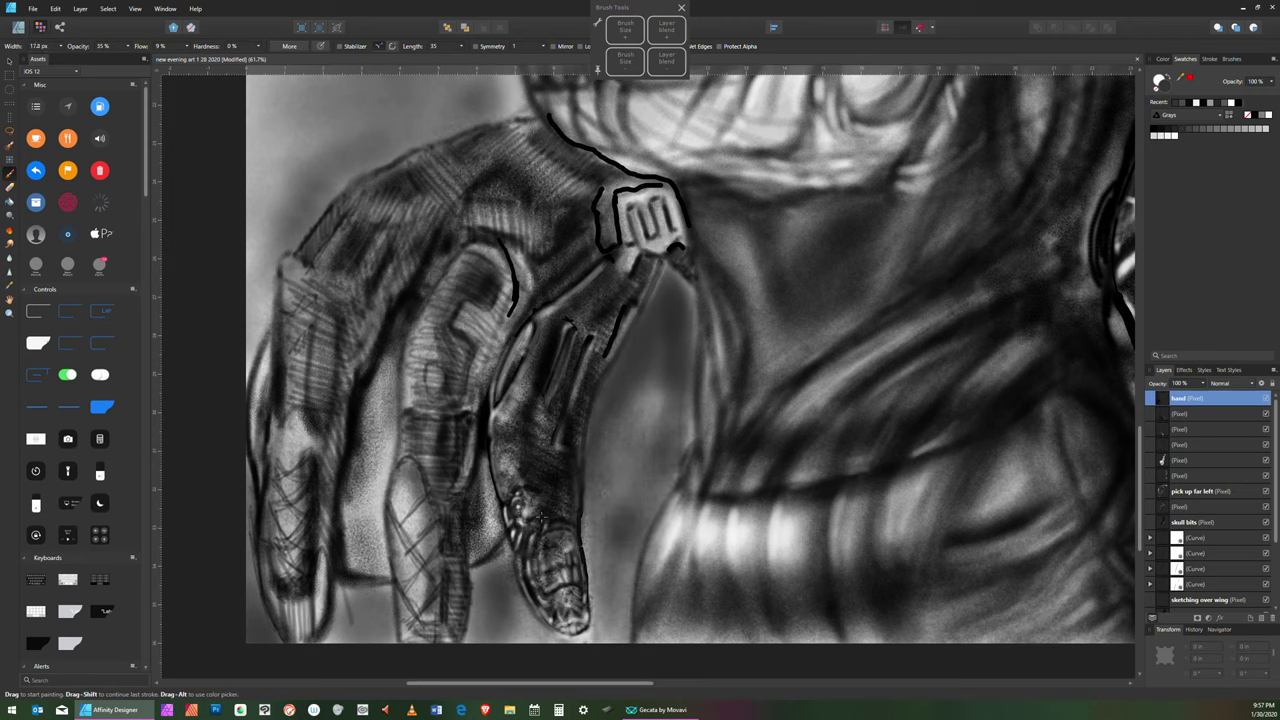
pyautogui.press('[')
pyautogui.press(']')
pyautogui.press(']')
pyautogui.click(1155, 129)
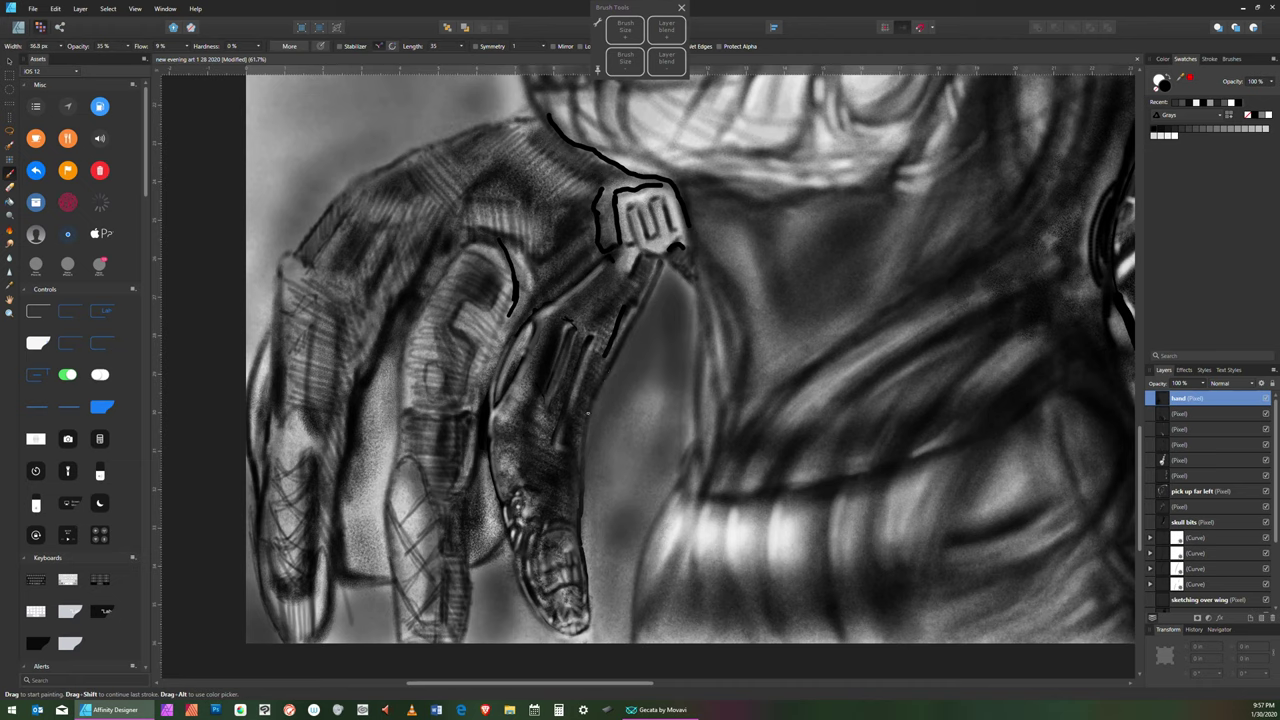
# - Choose the white swatch and paint soft highlights along the outer side of the finger's middle and lower section
pyautogui.press(']')
pyautogui.press('[')
pyautogui.press('[')
pyautogui.press('[')
pyautogui.press('[')
pyautogui.press('[')
pyautogui.click(1268, 116)
pyautogui.moveTo(581, 455)
pyautogui.mouseDown()
pyautogui.moveTo(583, 444)
pyautogui.moveTo(575, 516)
pyautogui.mouseUp()
pyautogui.moveTo(581, 414); pyautogui.dragTo(578, 408)
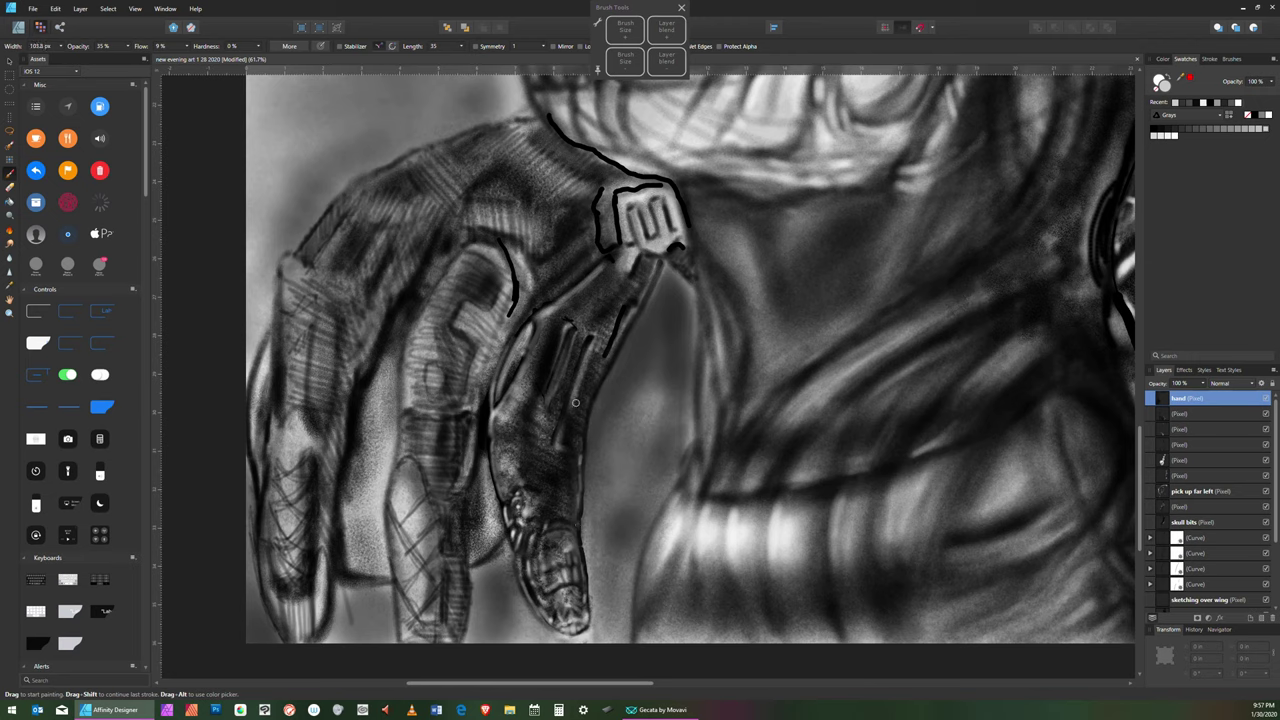
# - Lower the brush opacity to 25% and add faint highlights along the finger's outer edge at about 39 px
pyautogui.click(128, 46)
pyautogui.moveTo(128, 57); pyautogui.dragTo(121, 58)
pyautogui.press(']')
pyautogui.press(']')
pyautogui.press('[')
pyautogui.press('[')
pyautogui.press('[')
pyautogui.press('[')
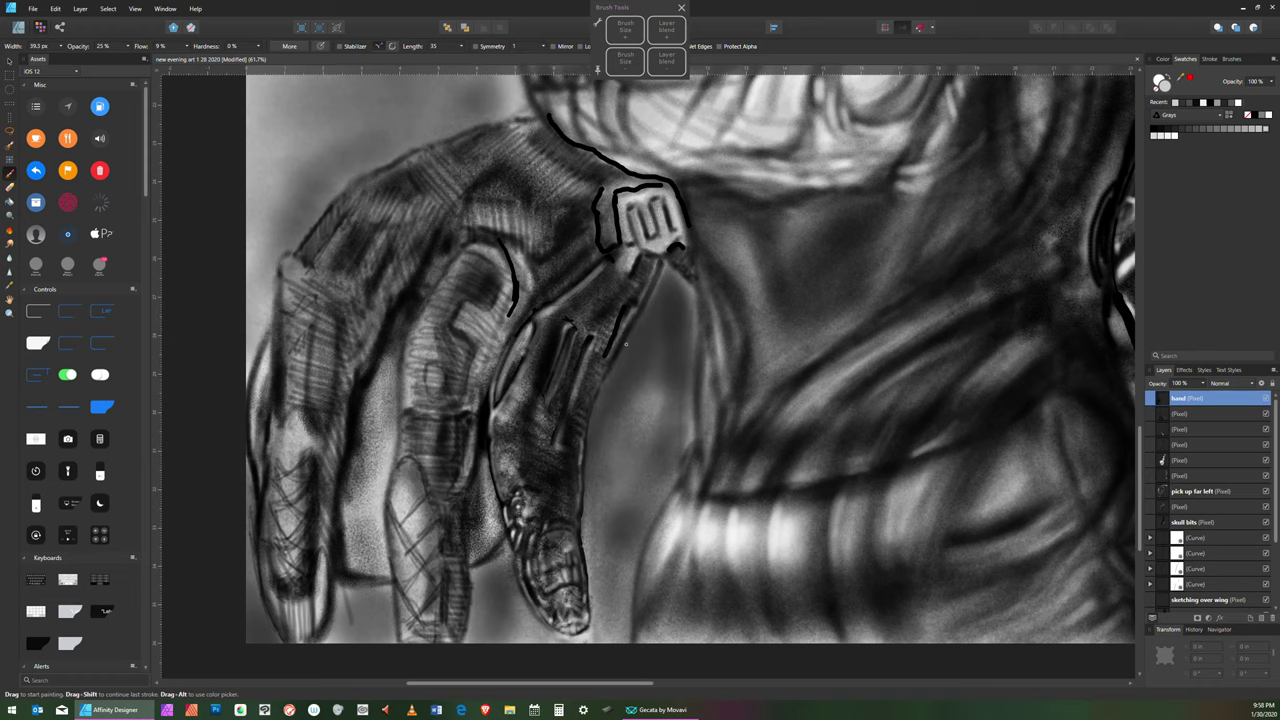
# - Build up light shading along the finger's outer strip, enlarging the brush to about 145 px
pyautogui.press(']')
pyautogui.press(']')
pyautogui.press(']')
pyautogui.press(']')
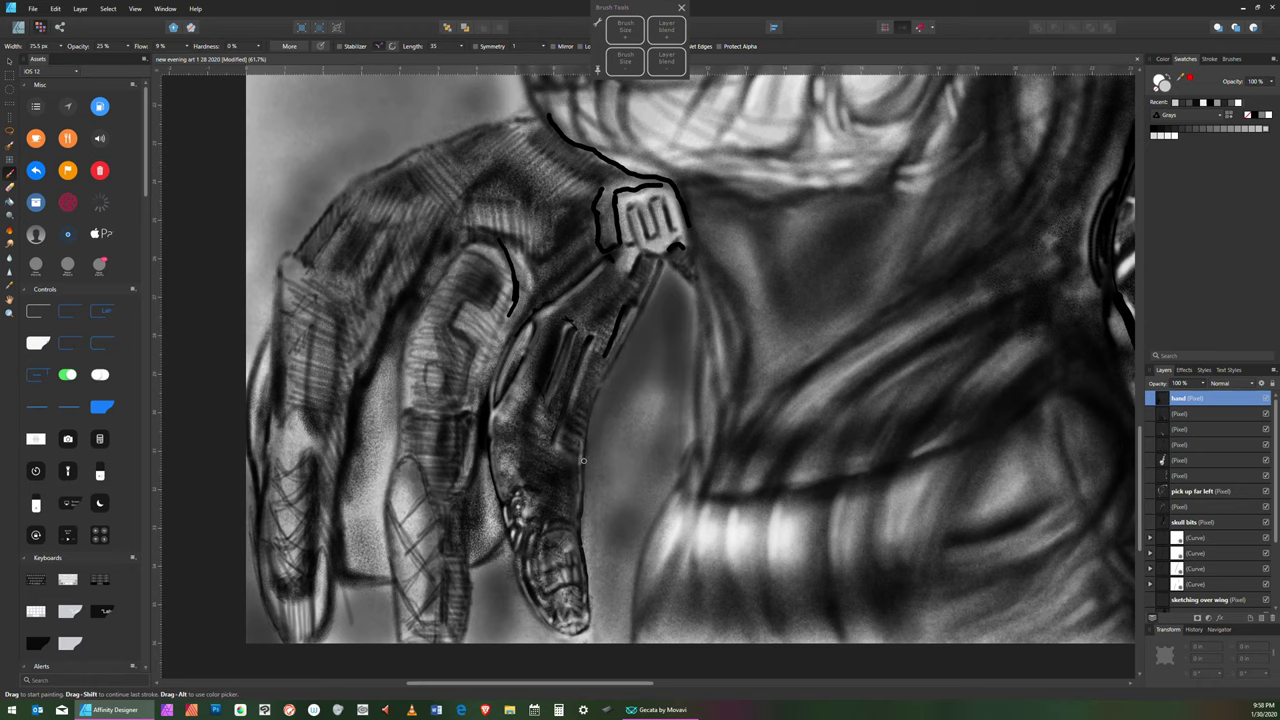
pyautogui.press(']')
pyautogui.press(']')
pyautogui.press(']')
pyautogui.press(']')
pyautogui.press(']')
pyautogui.press('[')
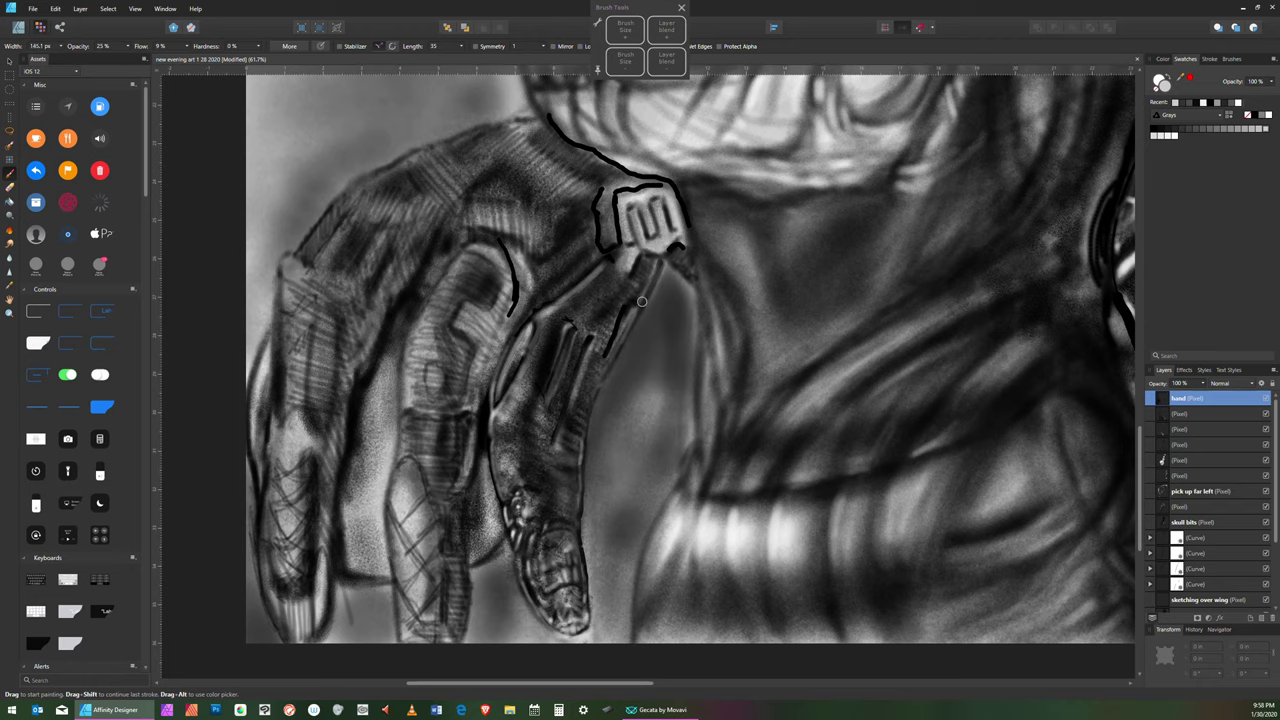
# - Reduce the brush to about 46 px and lighten the dark line along the upper finger's outer strip
pyautogui.press('[')
pyautogui.press('[')
pyautogui.press('[')
pyautogui.press('[')
pyautogui.press('[')
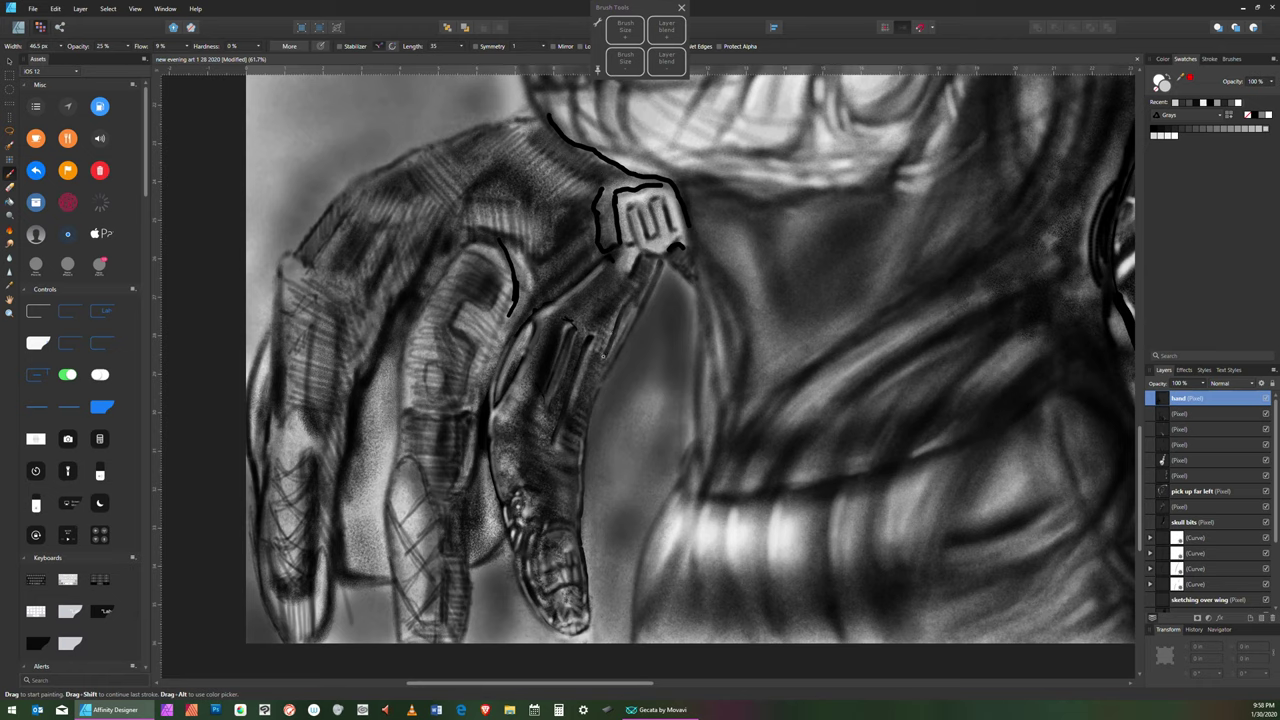
pyautogui.moveTo(621, 312); pyautogui.dragTo(606, 356)
pyautogui.press(']')
pyautogui.press(']')
pyautogui.moveTo(611, 312)
pyautogui.mouseDown()
pyautogui.moveTo(608, 362)
pyautogui.moveTo(600, 340)
pyautogui.moveTo(595, 370)
pyautogui.moveTo(633, 316)
pyautogui.moveTo(598, 360)
pyautogui.moveTo(592, 410)
pyautogui.mouseUp()
# - Choose a near-black Grays swatch and redefine the finger's outer contour with a small brush
pyautogui.press('7')
pyautogui.press('5')
pyautogui.click(1200, 103)
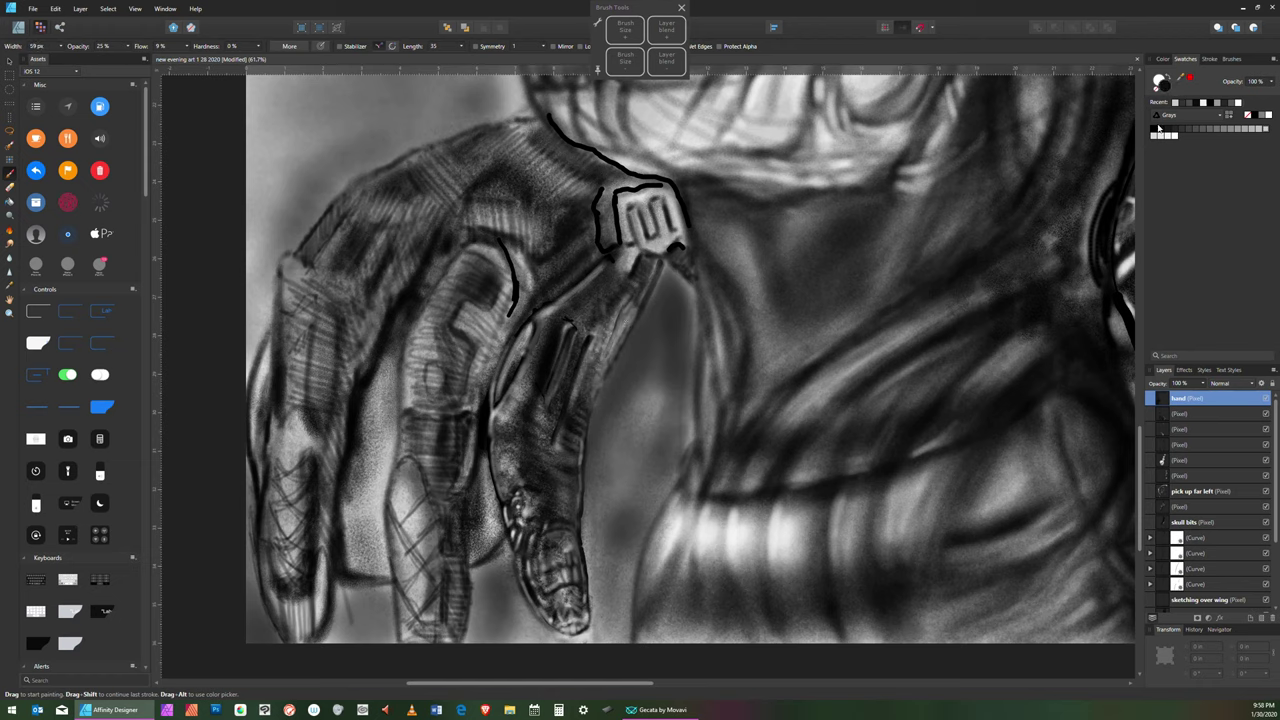
pyautogui.press(']')
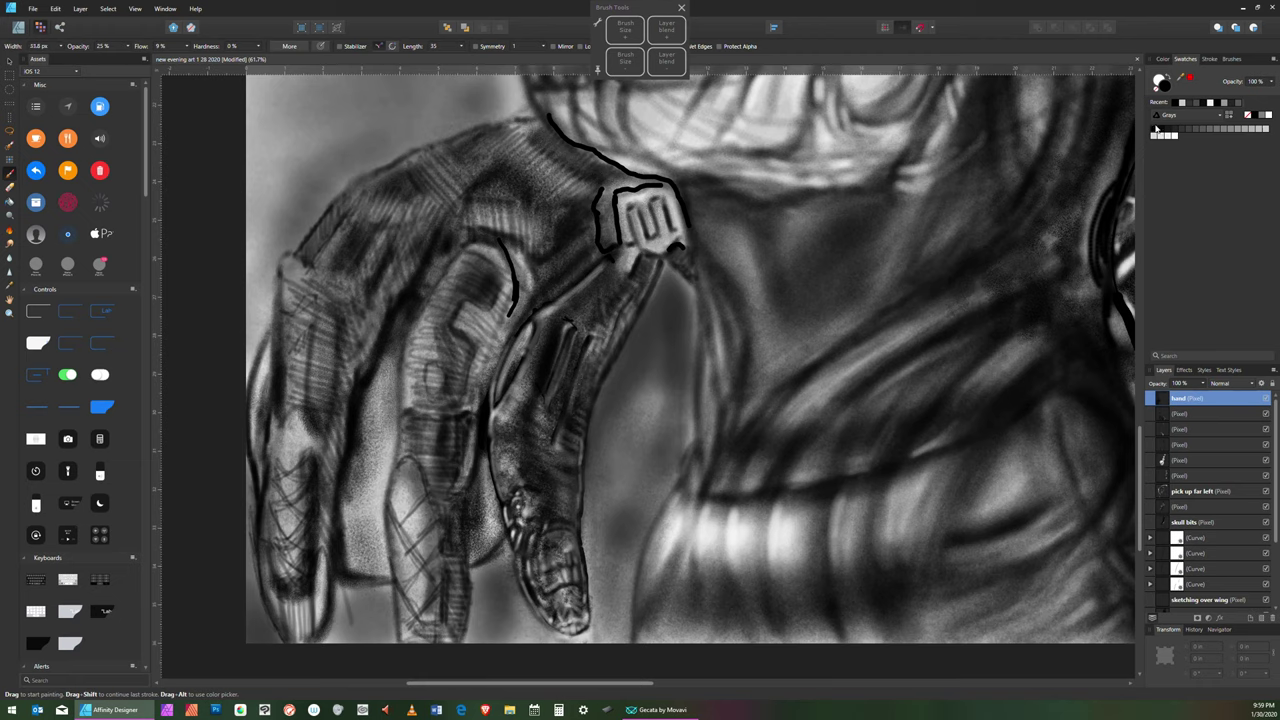
# - Shade the finger's middle and the lower ends of its grooves with dark strokes, bringing the brush to about 144 px
pyautogui.press(']')
pyautogui.press(']')
pyautogui.press(']')
pyautogui.press(']')
pyautogui.press('[')
pyautogui.press('[')
pyautogui.press('[')
pyautogui.press('[')
pyautogui.press(']')
pyautogui.press(']')
pyautogui.press(']')
pyautogui.press(']')
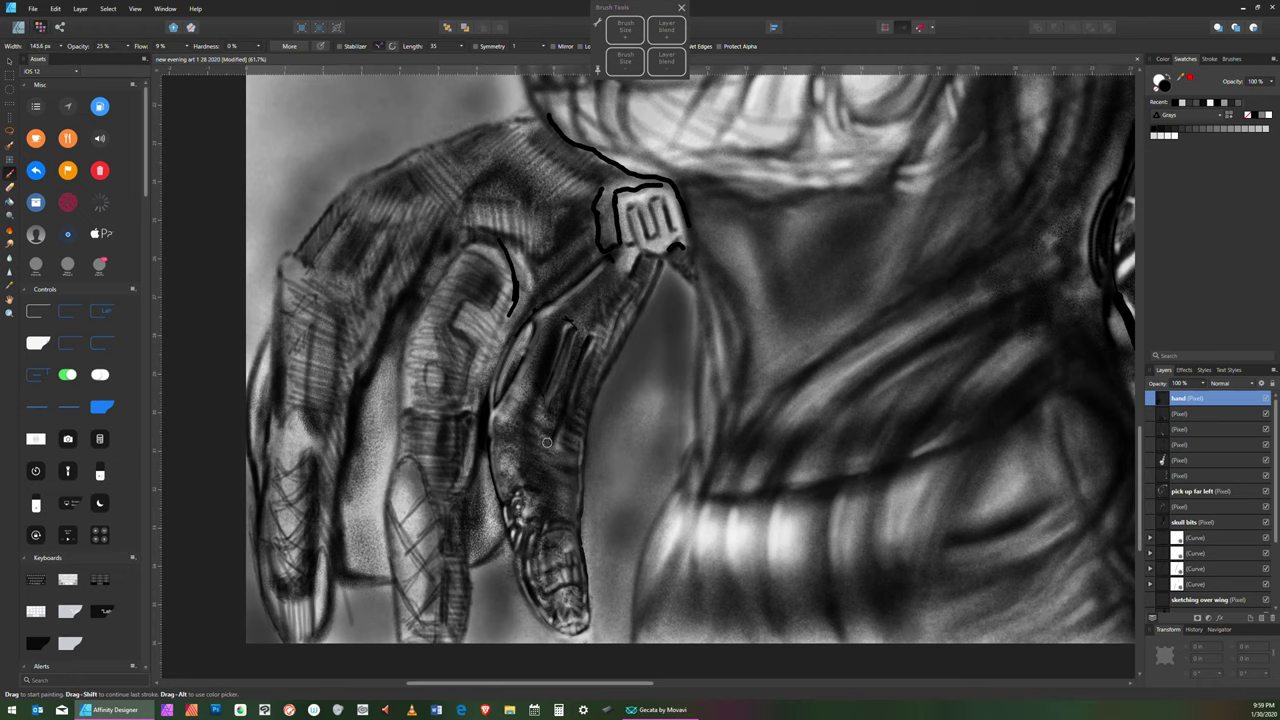
# - Darken the finger's inner side down to the knuckle above the fingertip with the brush at about 166 px
pyautogui.press('[')
pyautogui.press('[')
pyautogui.press('[')
pyautogui.press('[')
pyautogui.press('[')
pyautogui.press(']')
pyautogui.press(']')
pyautogui.press(']')
pyautogui.press(']')
pyautogui.press(']')
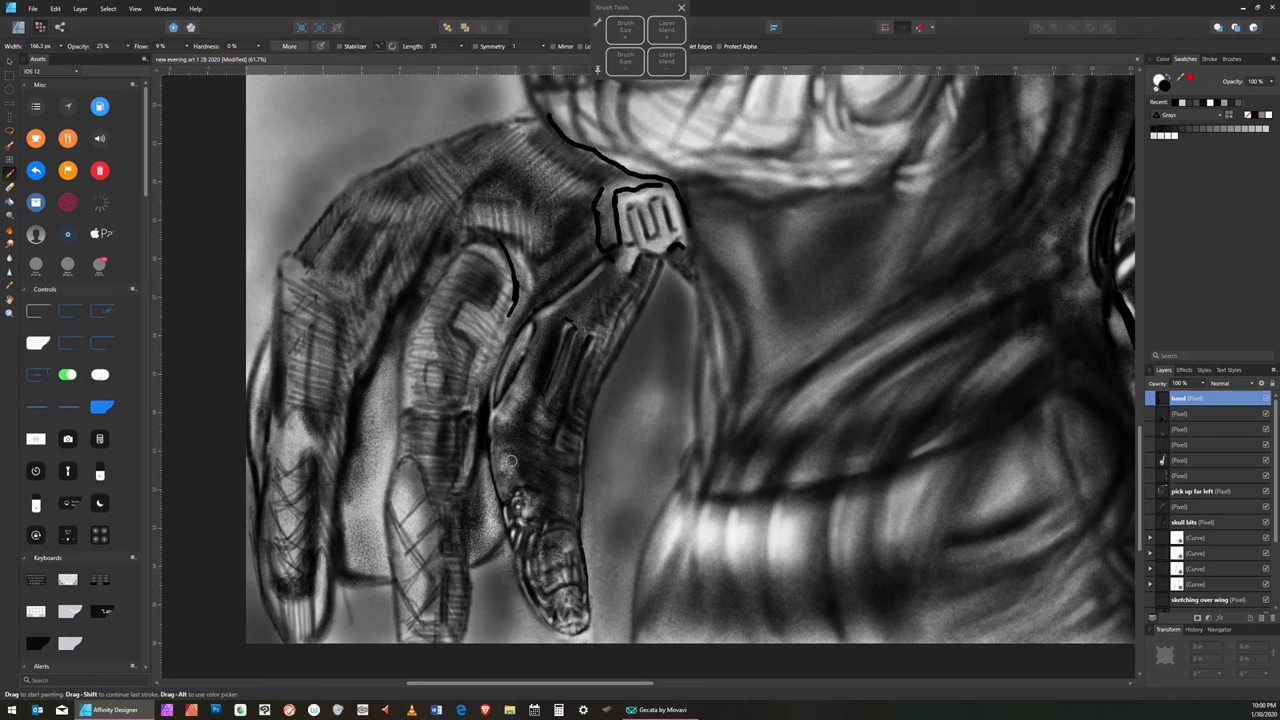
pyautogui.moveTo(510, 461)
pyautogui.mouseDown()
pyautogui.moveTo(497, 445)
pyautogui.moveTo(525, 509)
pyautogui.mouseUp()
# - Deepen the shading on the upper finger and around the lower knuckle, reducing the brush from about 141 px to 91 px
pyautogui.press('[')
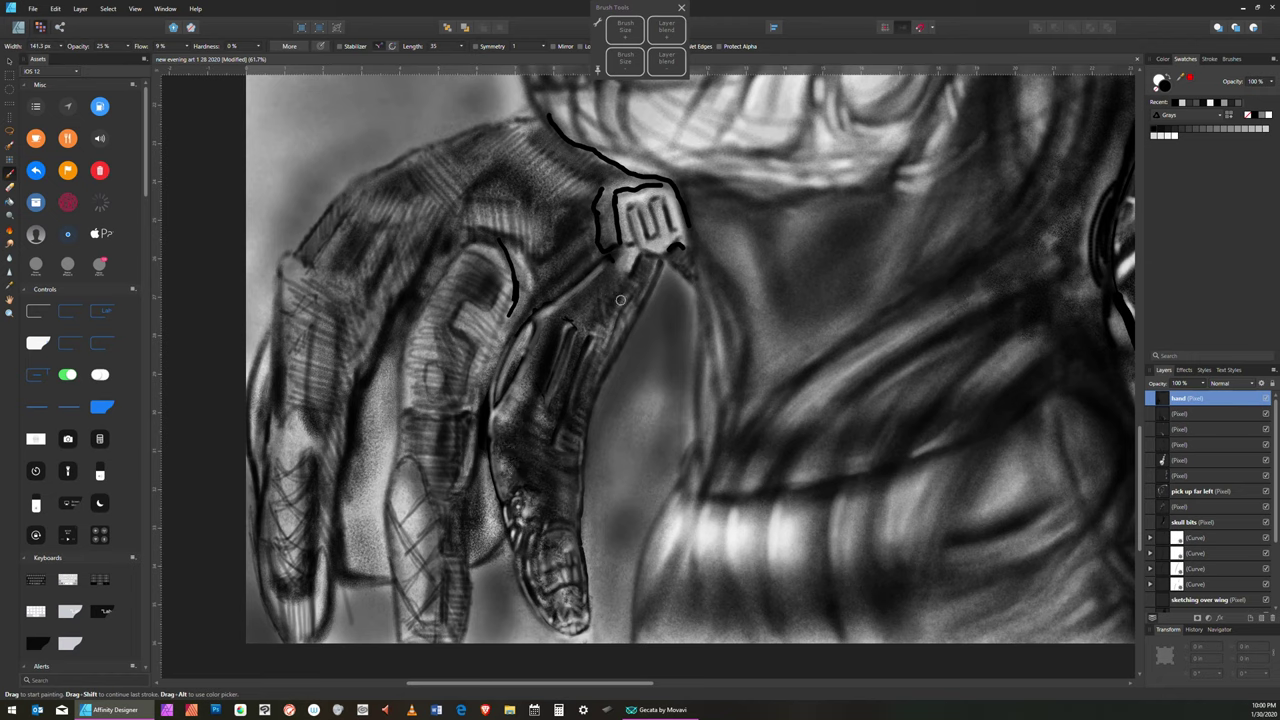
pyautogui.press('[')
pyautogui.press('[')
pyautogui.press('[')
pyautogui.press('[')
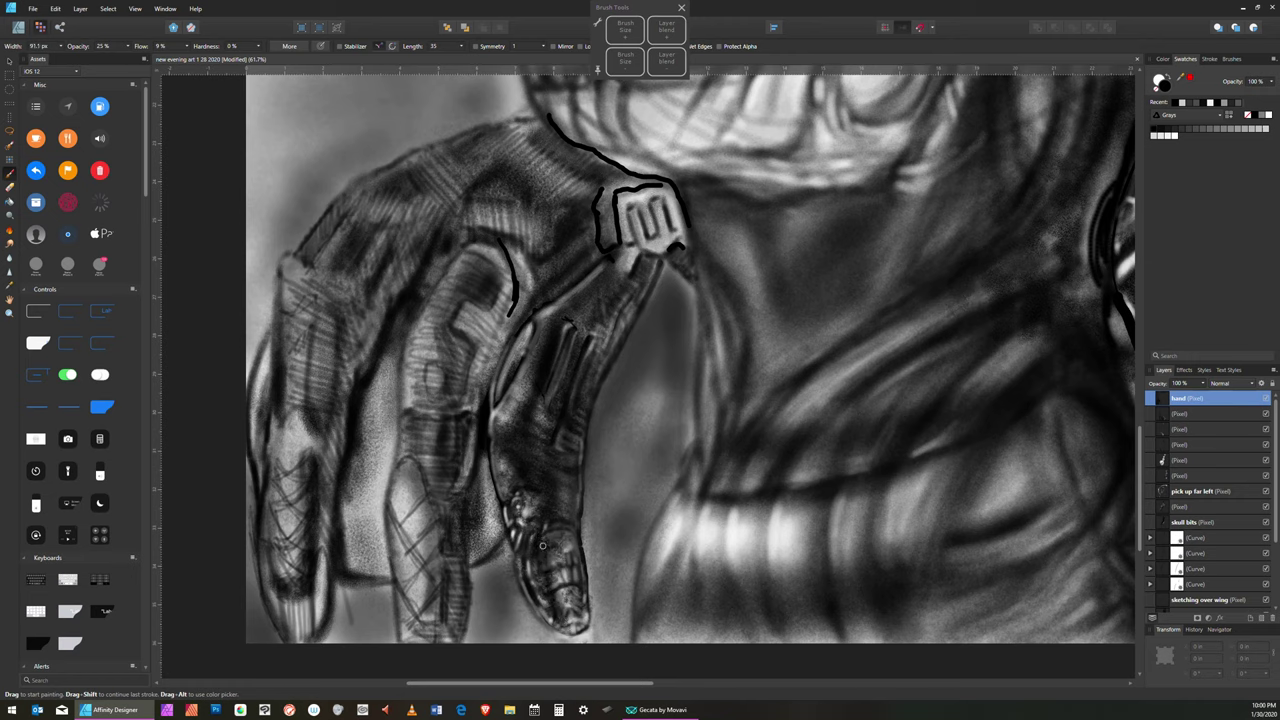
# - Darken the fingertip's details with the brush reduced to about 48 px and save the document
pyautogui.press('[')
pyautogui.press('[')
pyautogui.press('[')
pyautogui.click(33, 9)
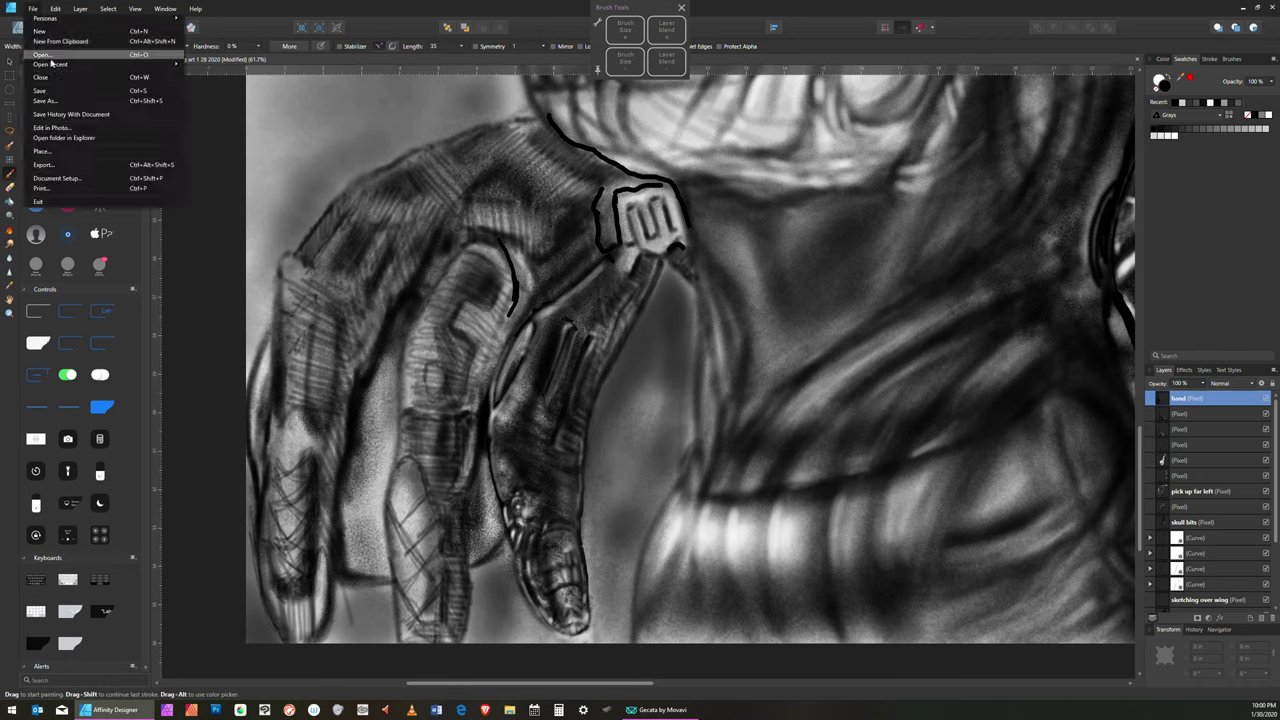
pyautogui.click(57, 91)
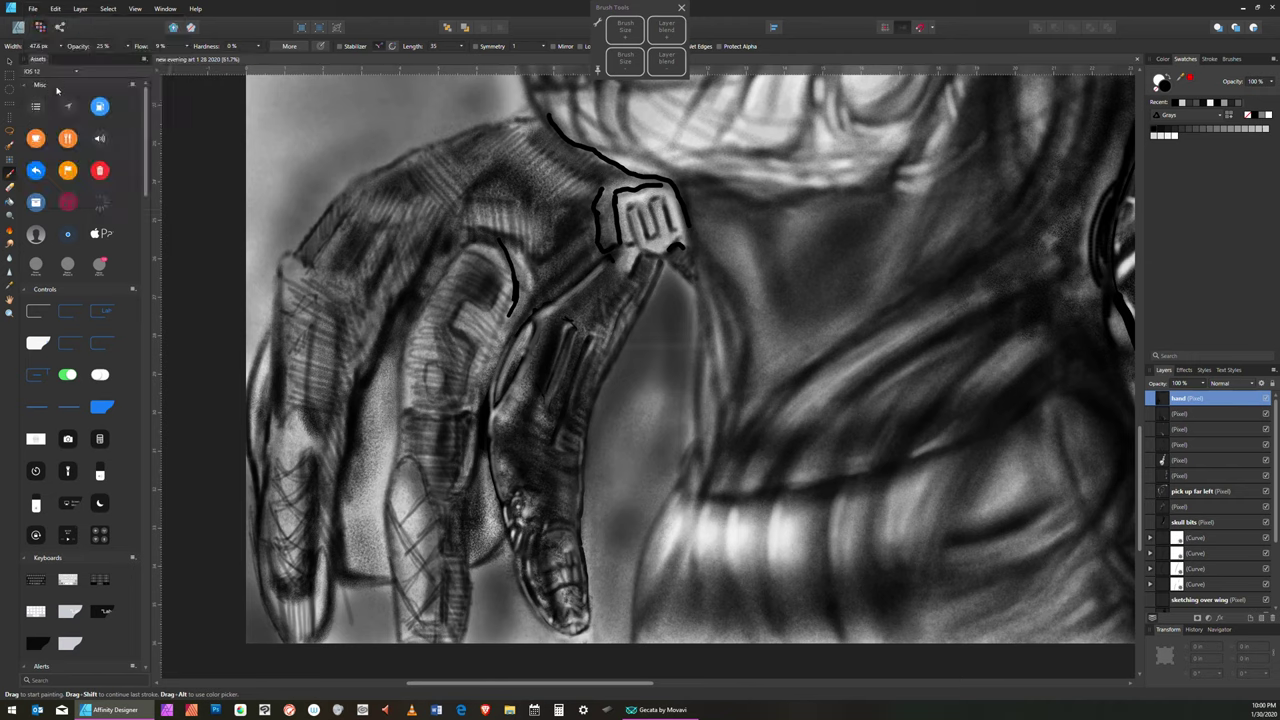
# - View the artwork at actual size and examine the shaded finger
pyautogui.click(142, 9)
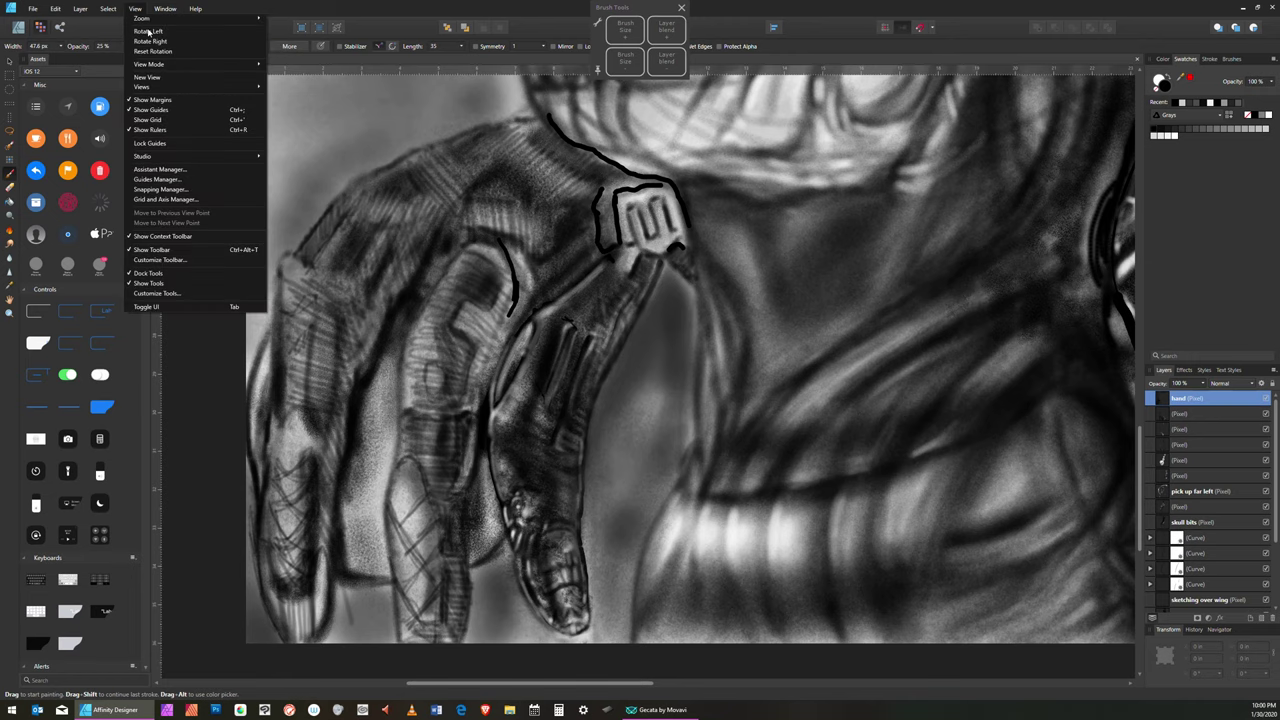
pyautogui.moveTo(147, 20)
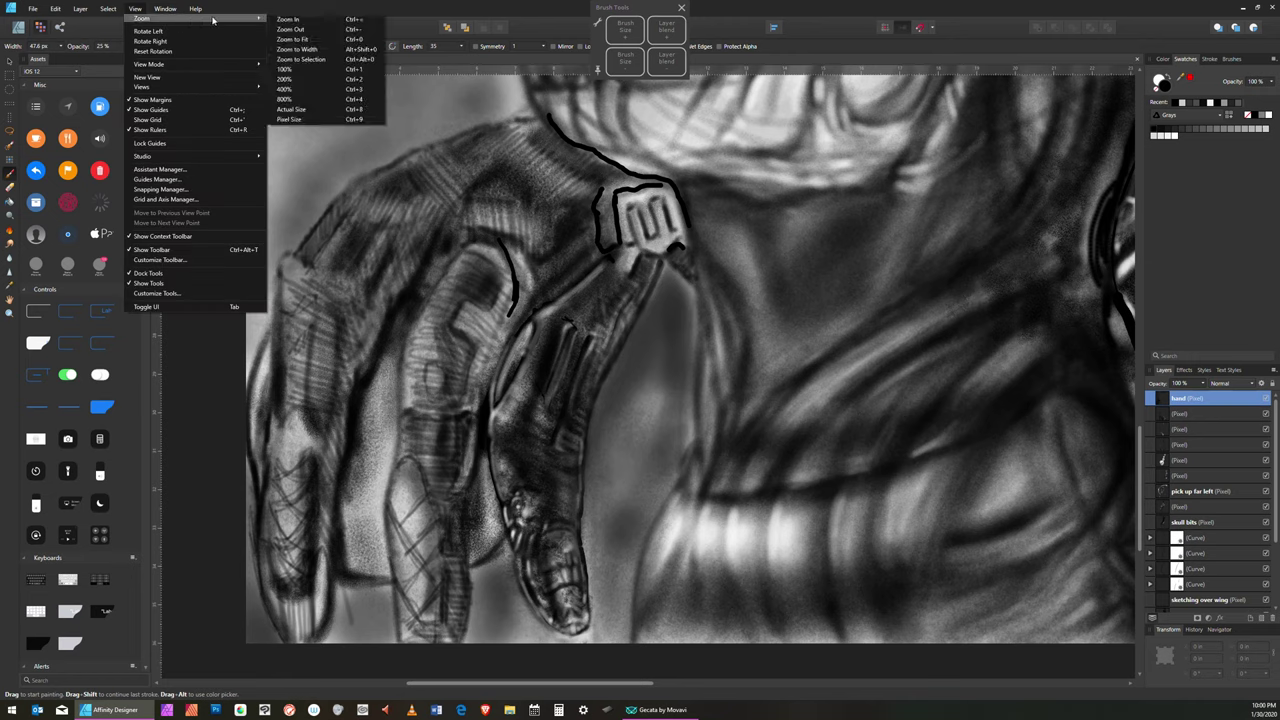
pyautogui.click(324, 110)
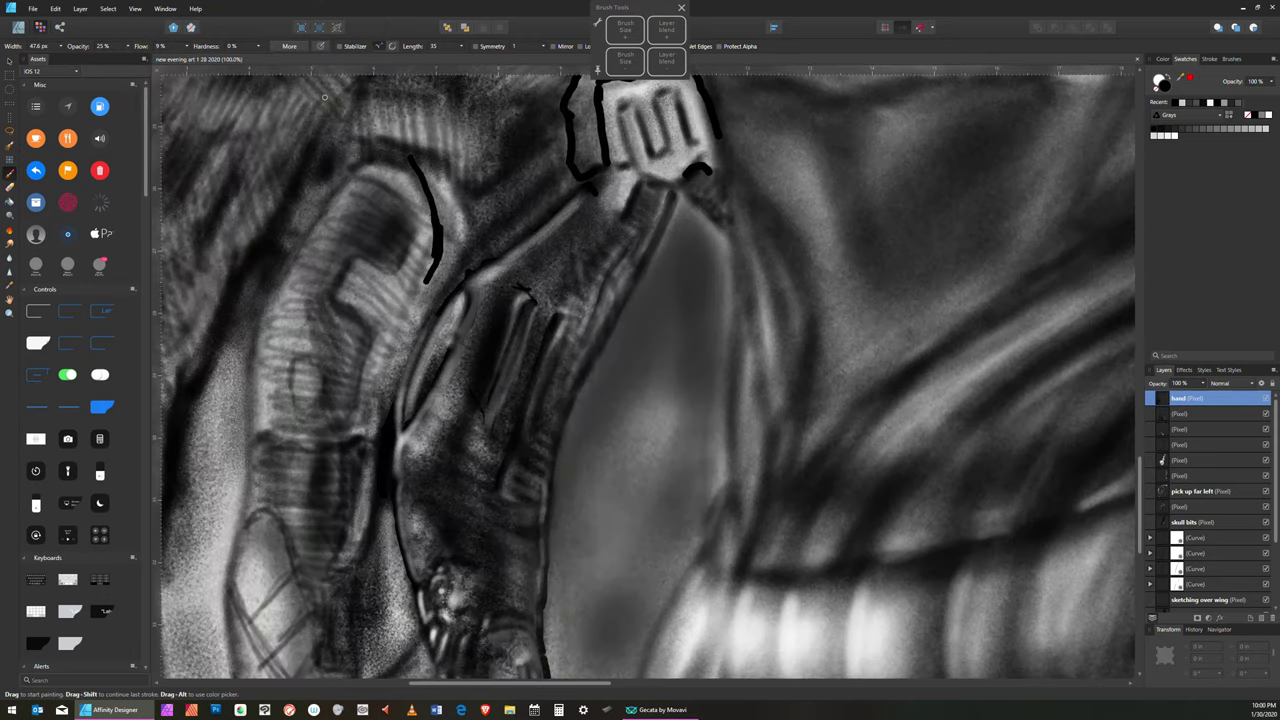
pyautogui.click(9, 300)
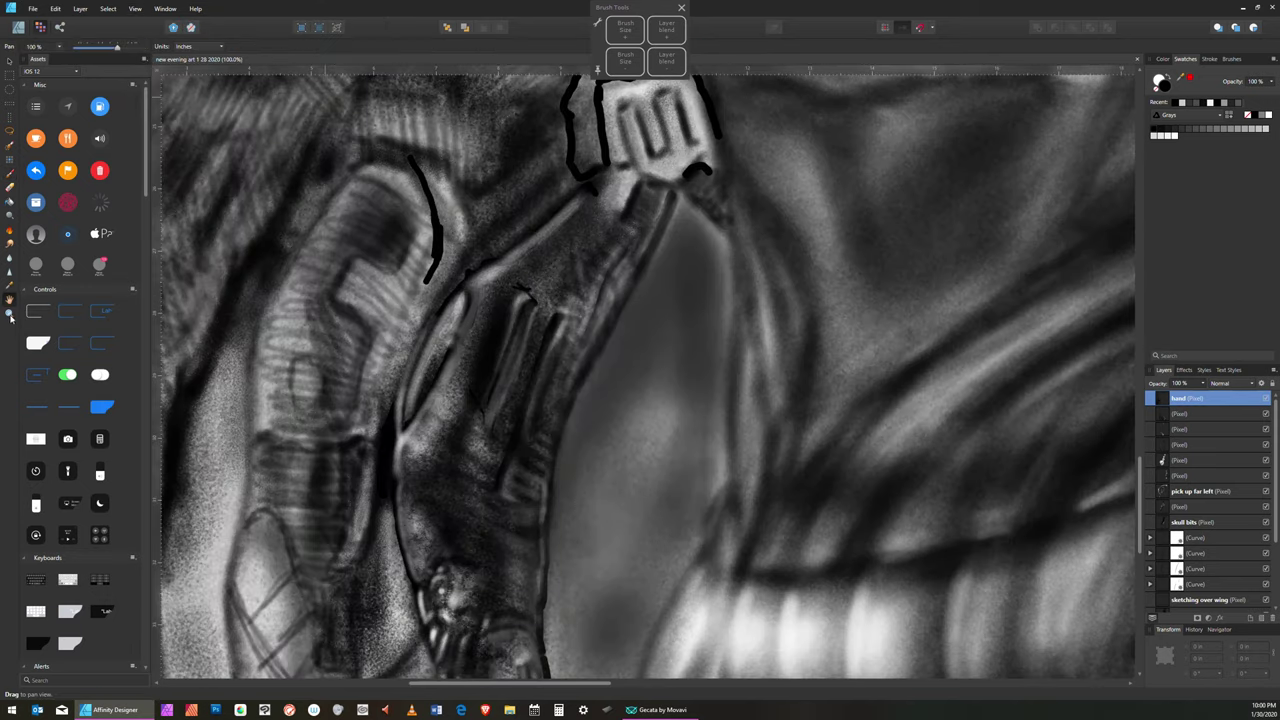
pyautogui.moveTo(588, 480); pyautogui.dragTo(668, 311)
pyautogui.keyDown('ctrl'); pyautogui.scroll(2, 634, 431); pyautogui.keyUp('ctrl')
pyautogui.scroll(3, 634, 432)
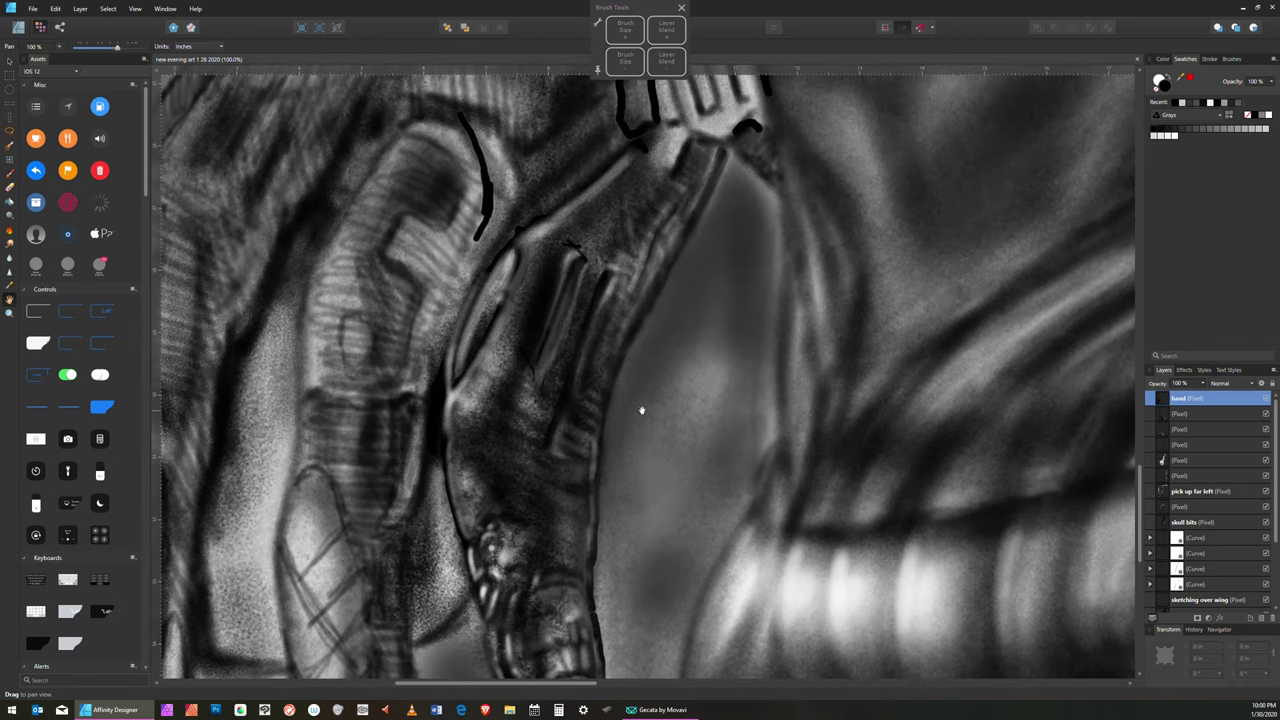
# - Fit the whole artwork in view to check the hand in context, and return to a close view of the shaded finger
pyautogui.click(138, 10)
pyautogui.moveTo(182, 20)
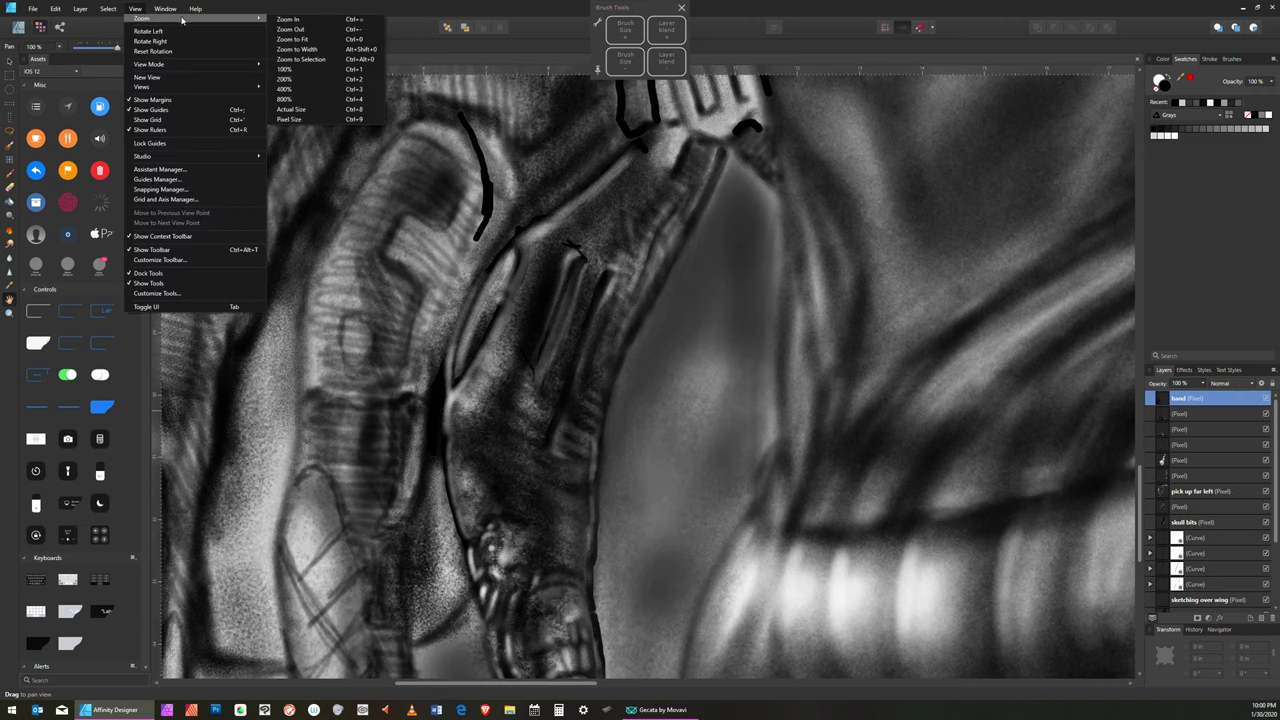
pyautogui.click(302, 39)
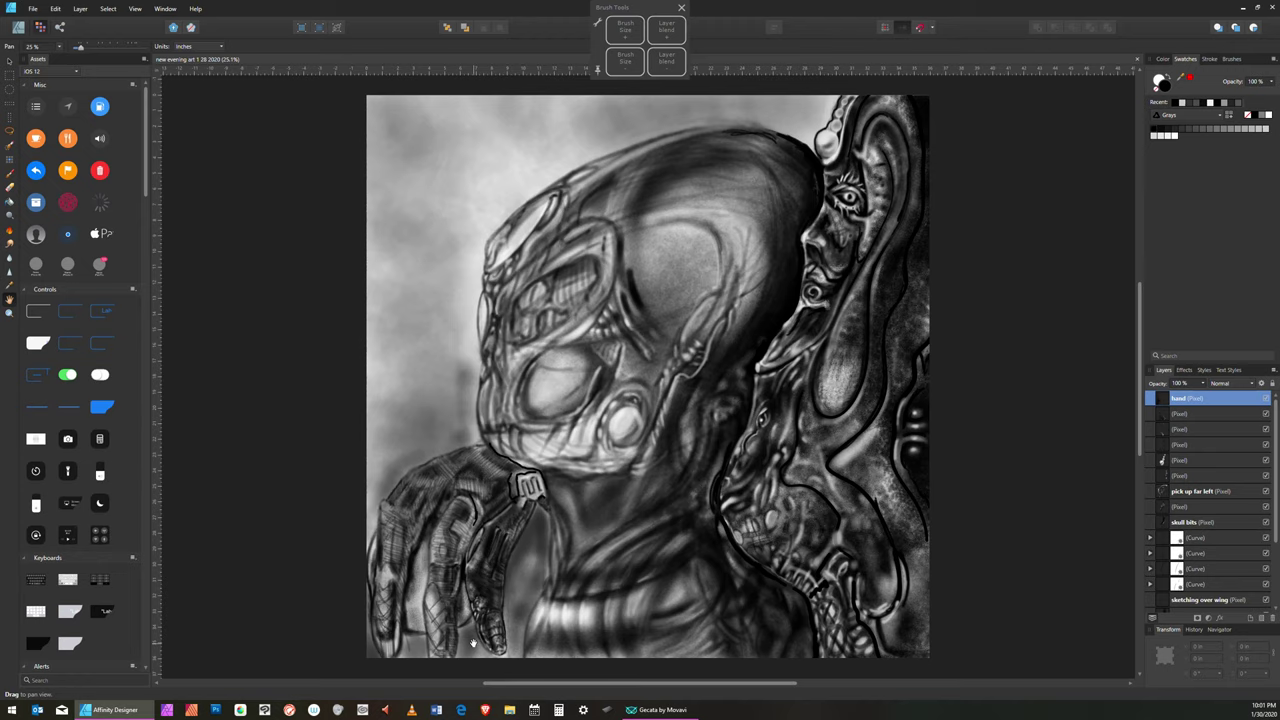
pyautogui.click(9, 313)
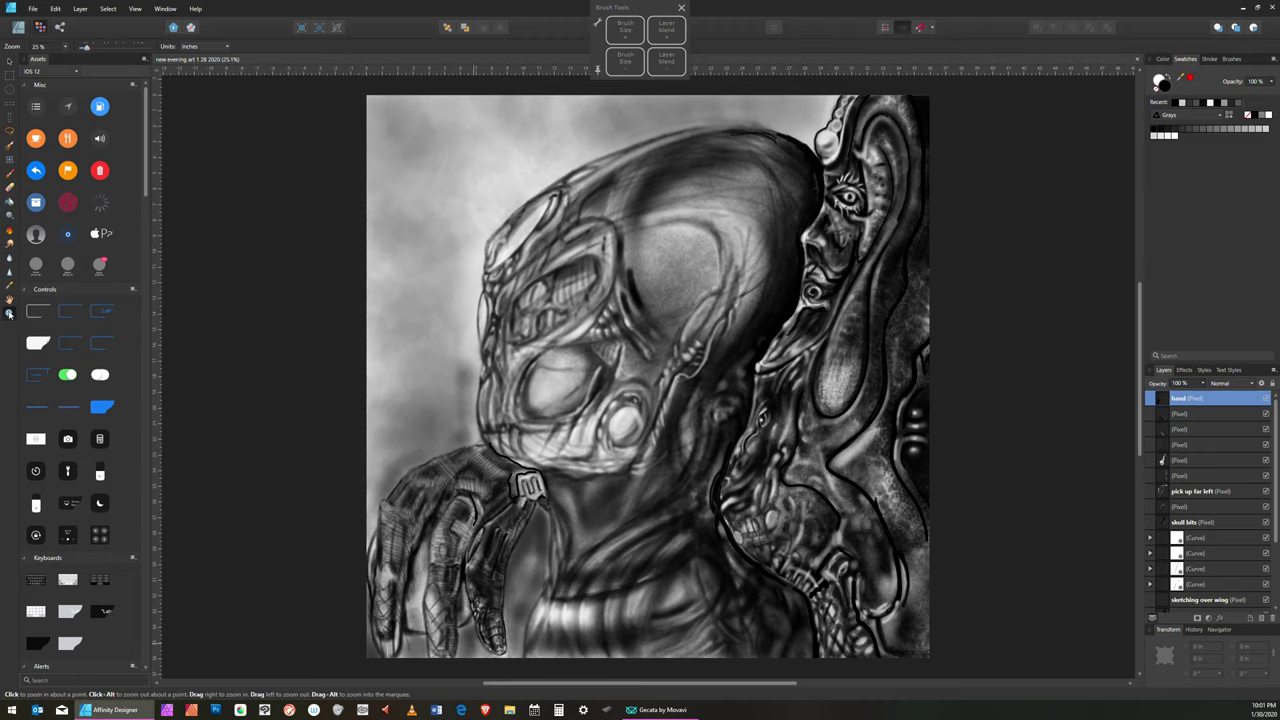
pyautogui.click(539, 552)
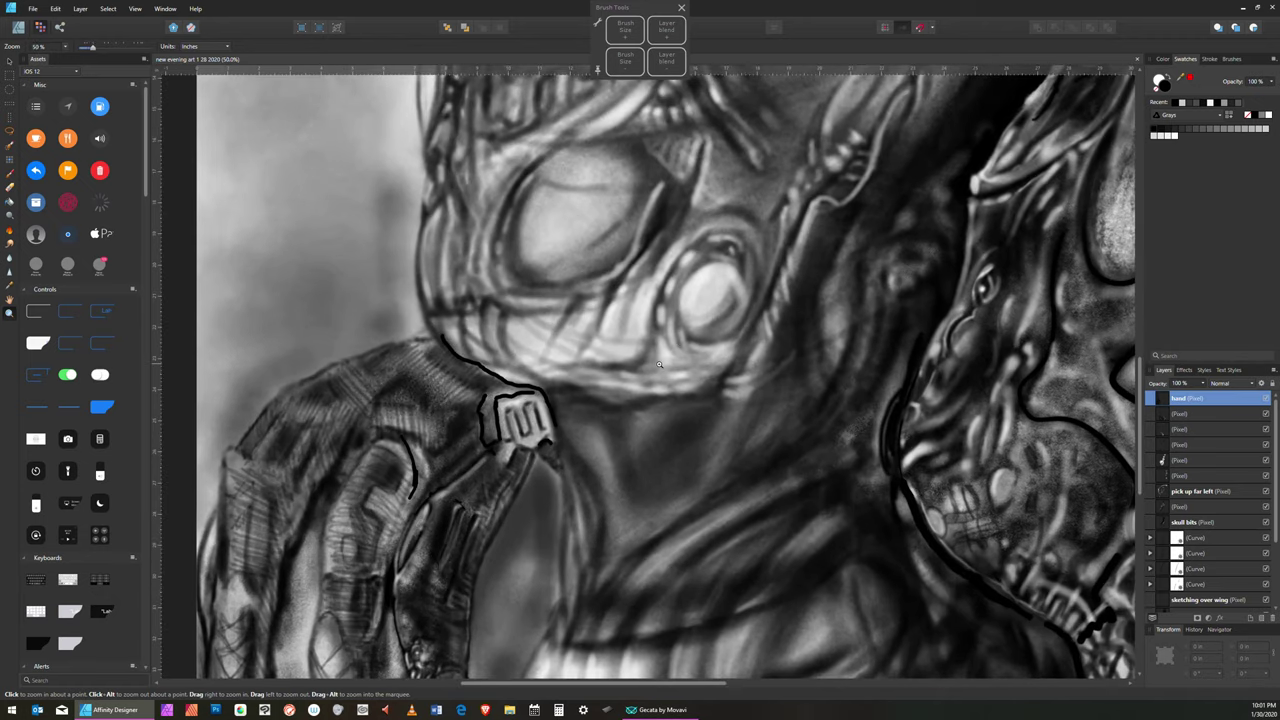
pyautogui.click(10, 299)
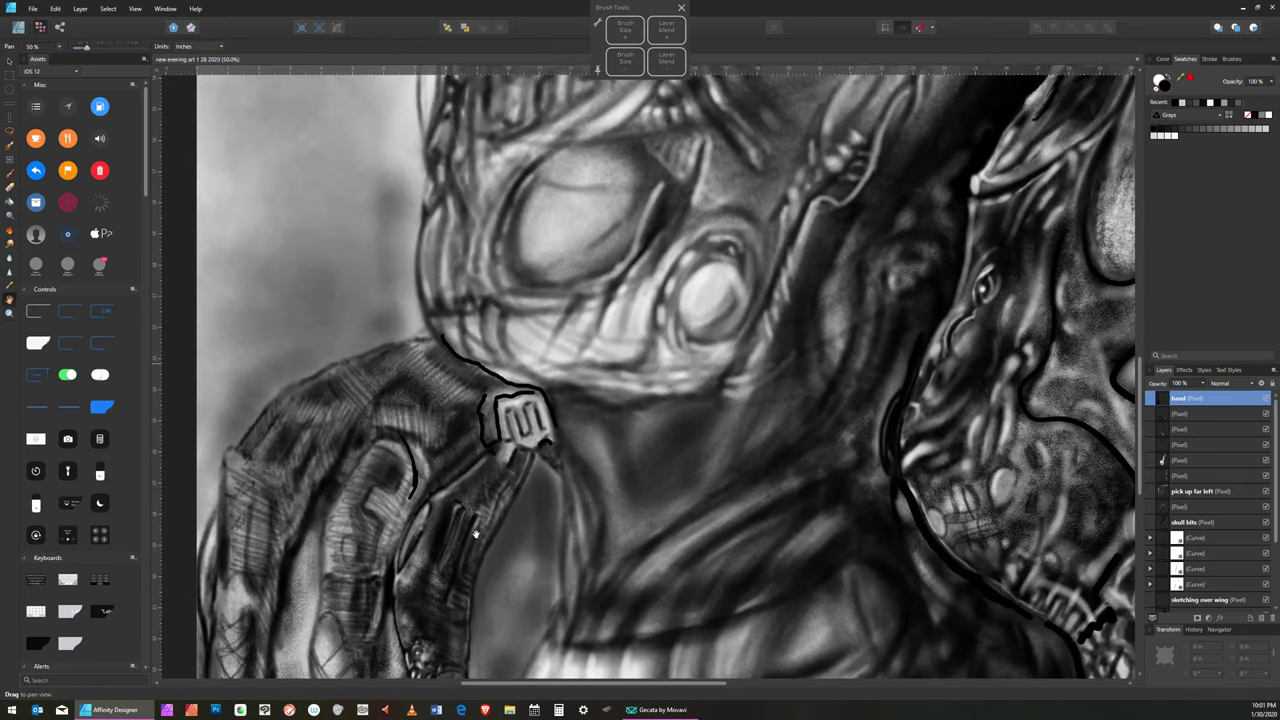
pyautogui.moveTo(486, 602)
pyautogui.mouseDown()
pyautogui.moveTo(489, 448)
pyautogui.moveTo(531, 352)
pyautogui.moveTo(545, 370)
pyautogui.moveTo(532, 458)
pyautogui.mouseUp()
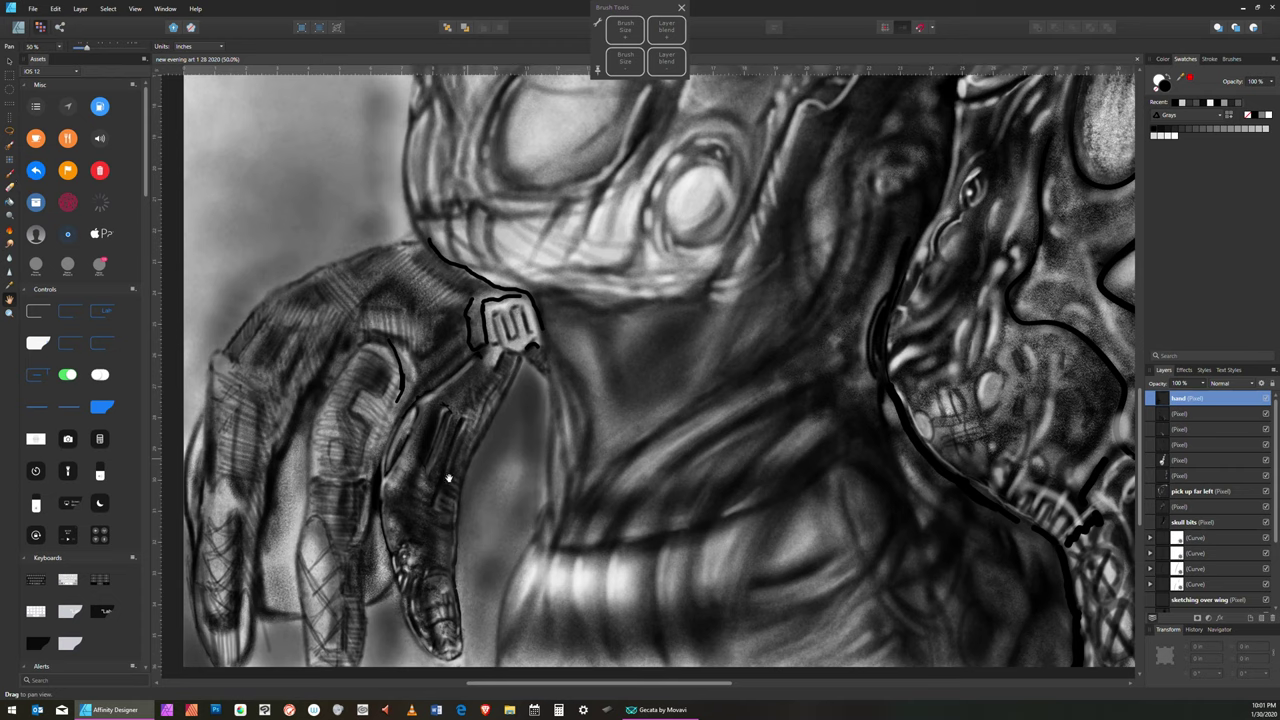
pyautogui.click(9, 314)
pyautogui.moveTo(437, 516); pyautogui.dragTo(529, 437)
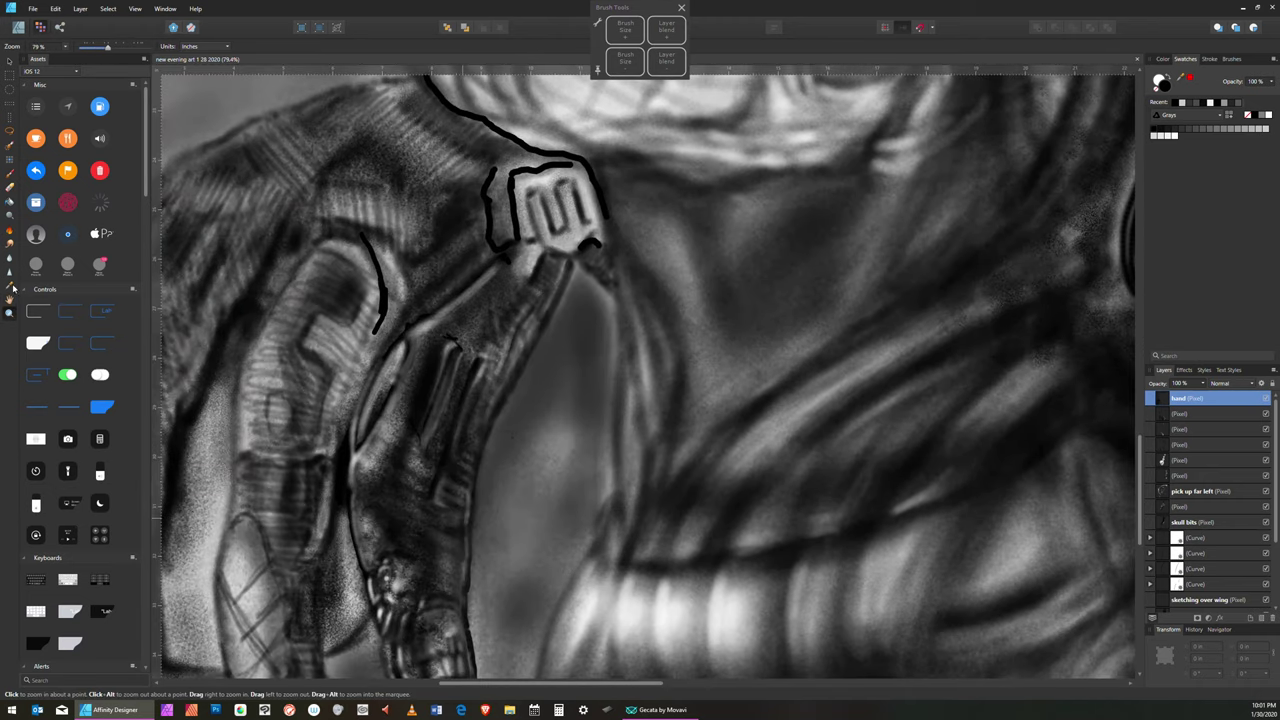
pyautogui.press('h')
pyautogui.moveTo(497, 489); pyautogui.dragTo(561, 413)
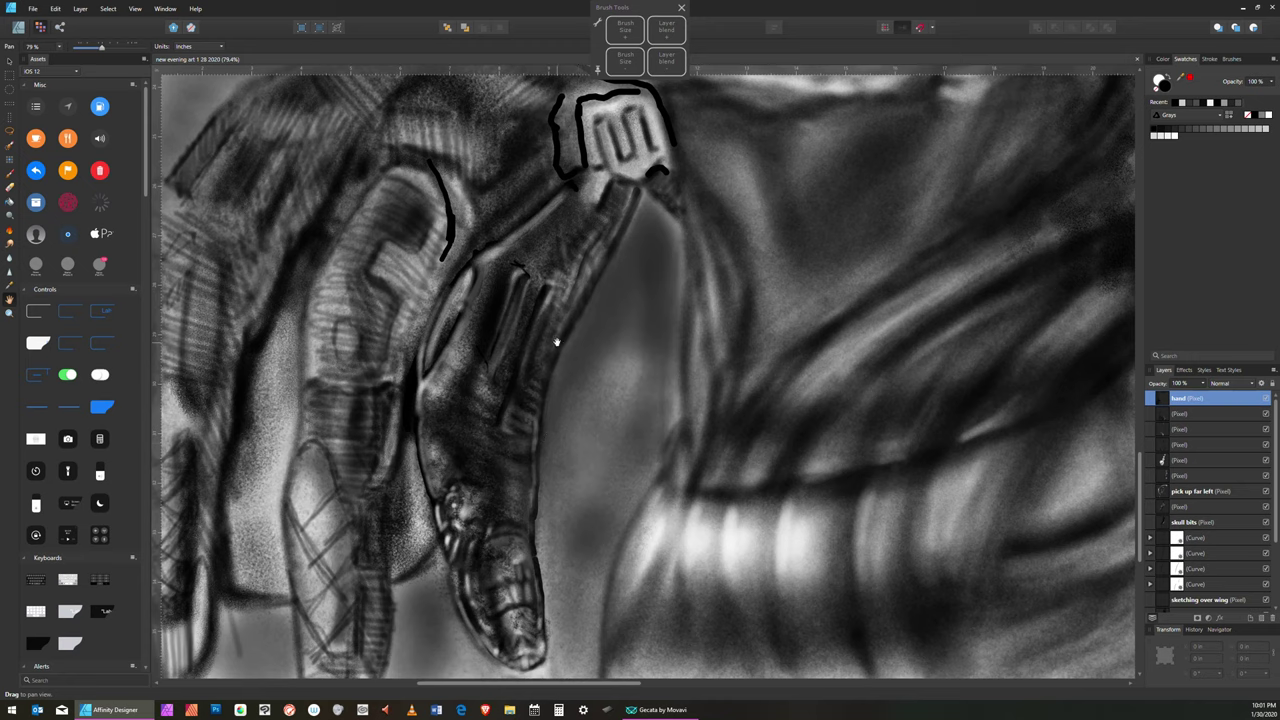
# - Set up the paint brush at about 21 px wide with 61% opacity and 45% flow
pyautogui.click(11, 177)
pyautogui.press(']')
pyautogui.press(']')
pyautogui.press(']')
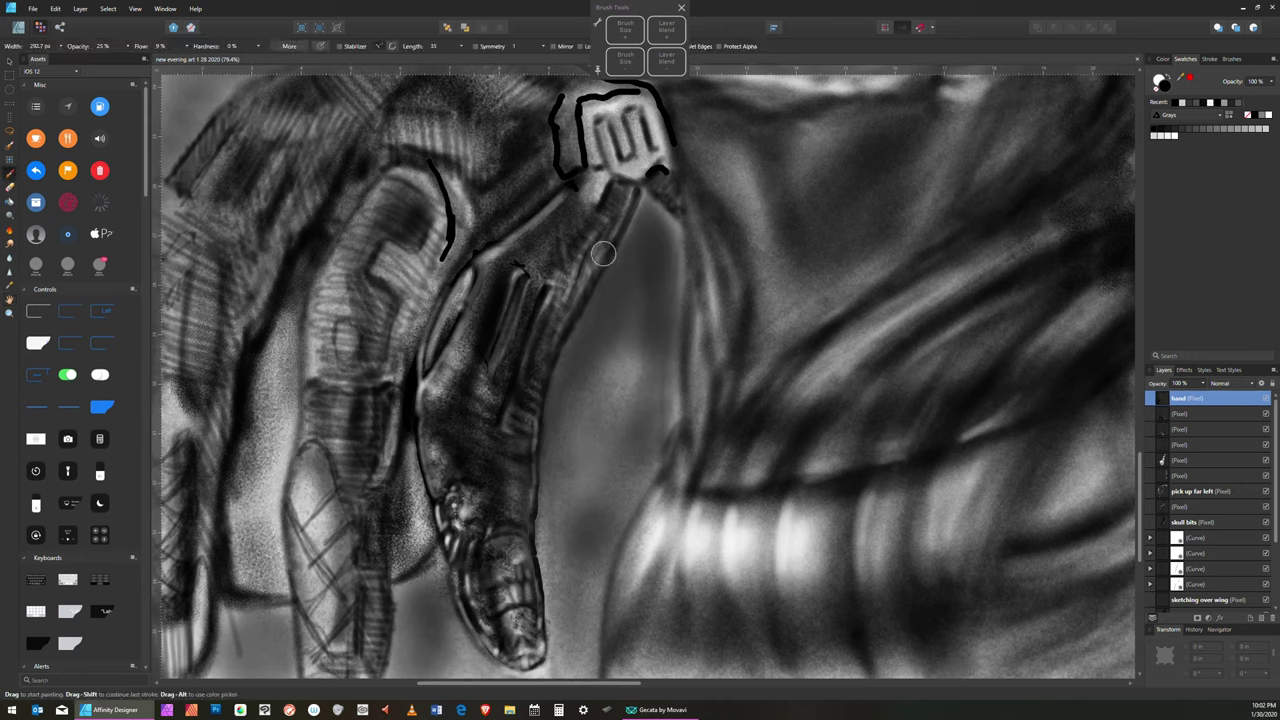
pyautogui.press('[')
pyautogui.press('[')
pyautogui.press(']')
pyautogui.press('[')
pyautogui.press('[')
pyautogui.press('[')
pyautogui.press('[')
pyautogui.press('[')
pyautogui.press('[')
pyautogui.press('[')
pyautogui.press('[')
pyautogui.press('[')
pyautogui.press('[')
pyautogui.press('[')
pyautogui.press('[')
pyautogui.moveTo(137, 46); pyautogui.dragTo(170, 46)
pyautogui.click(185, 47)
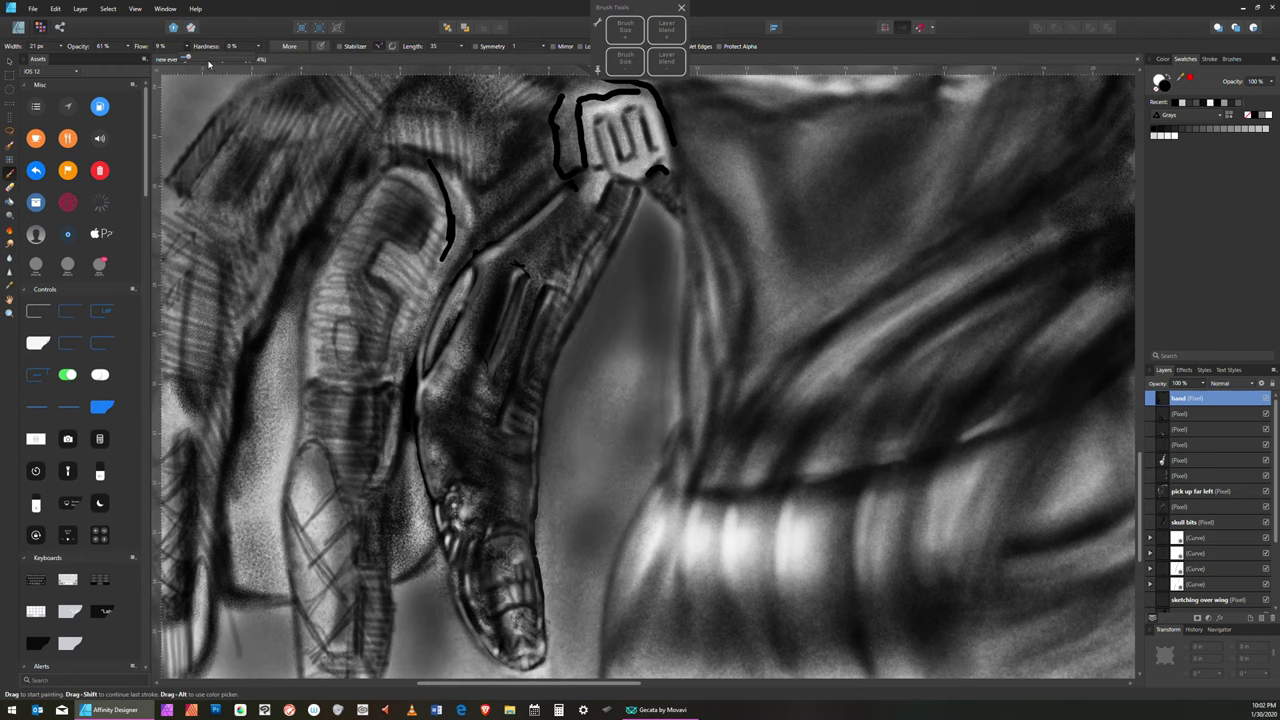
pyautogui.moveTo(219, 62); pyautogui.dragTo(211, 60)
# - Paint dark detail lines around the finger's middle joint with the brush at about 36 px
pyautogui.press('[')
pyautogui.press('[')
pyautogui.press('[')
pyautogui.press('[')
pyautogui.press('[')
pyautogui.press(']')
pyautogui.press(']')
pyautogui.press(']')
pyautogui.press(']')
pyautogui.press(']')
pyautogui.press('[')
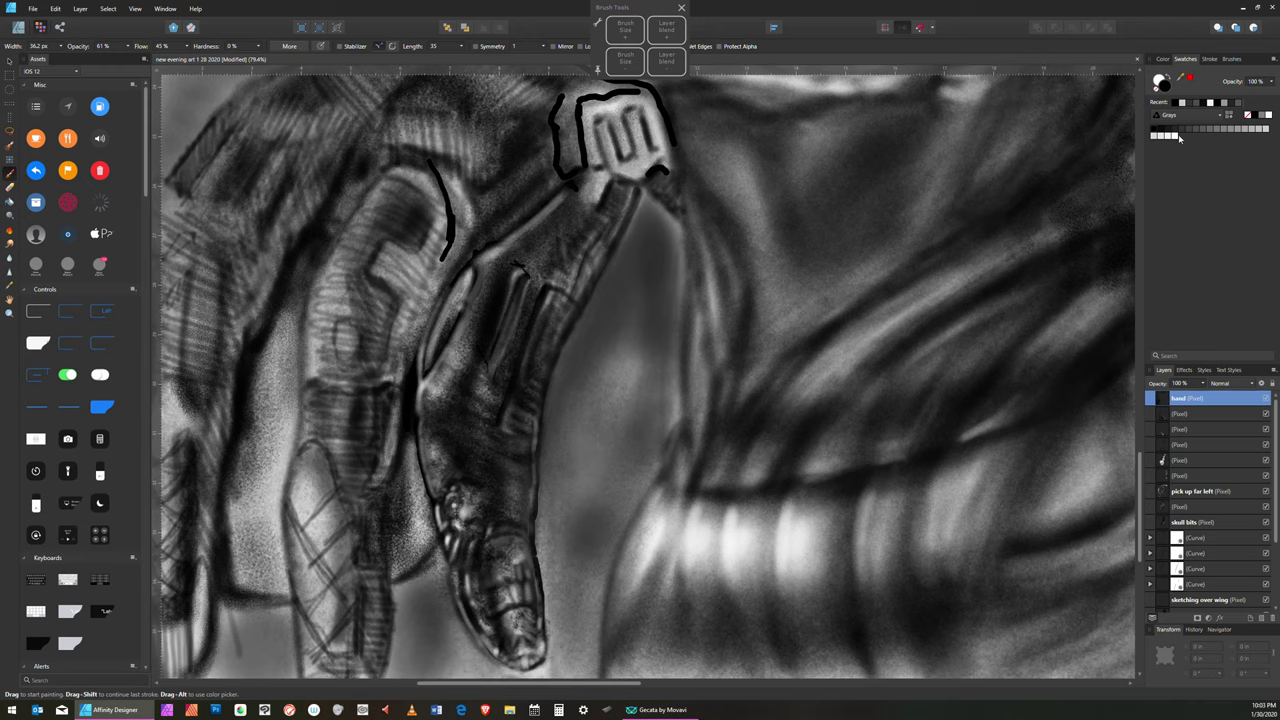
# - Paint small white segment highlights along the finger's neck-side edge below the middle joint, with the brush around 48 px
pyautogui.click(1179, 138)
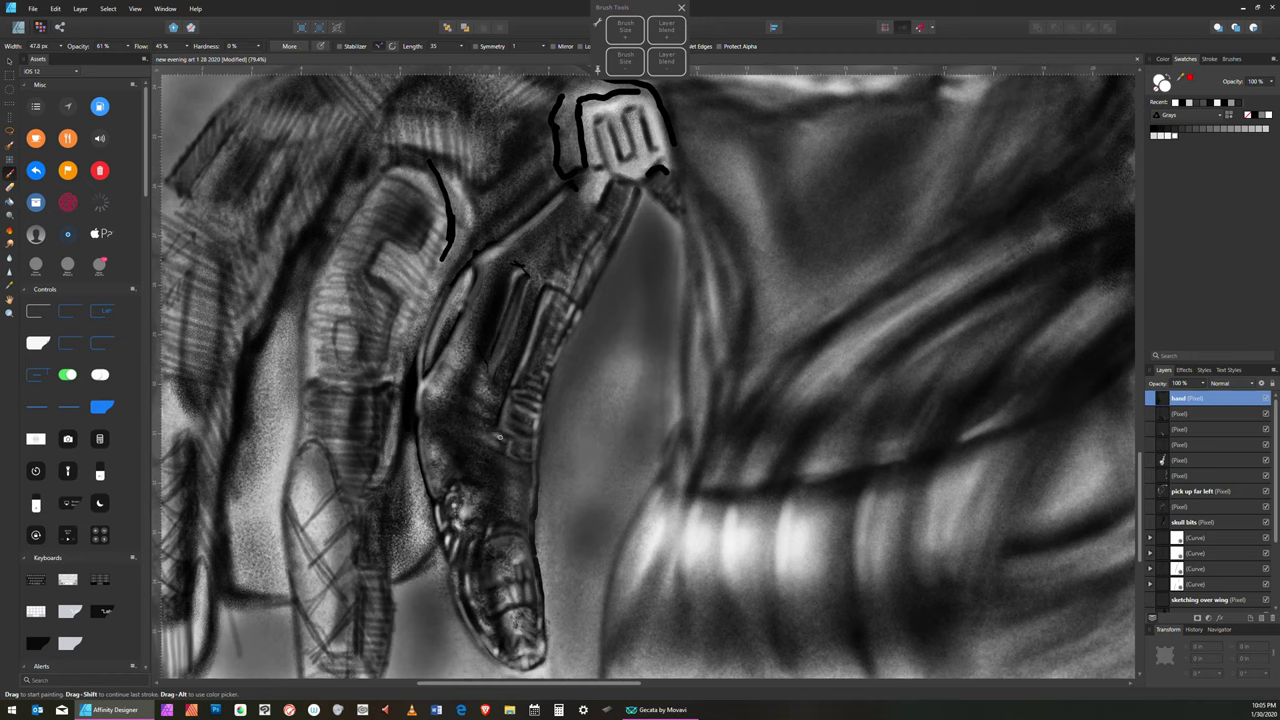
pyautogui.press(']')
pyautogui.press(']')
pyautogui.press(']')
pyautogui.press(']')
pyautogui.press('[')
pyautogui.press('[')
pyautogui.press('[')
pyautogui.press(']')
pyautogui.press('[')
pyautogui.press('[')
pyautogui.press('[')
pyautogui.press('[')
pyautogui.press(']')
pyautogui.press(']')
pyautogui.press(']')
pyautogui.press(']')
pyautogui.press('[')
pyautogui.press('[')
pyautogui.press(']')
pyautogui.press(']')
pyautogui.press('[')
pyautogui.press('[')
pyautogui.press('[')
pyautogui.press('[')
pyautogui.press('[')
pyautogui.press(']')
pyautogui.press(']')
pyautogui.press(']')
pyautogui.press(']')
pyautogui.press(']')
pyautogui.press('[')
pyautogui.press('[')
# - Shade the gaps between the segments on the lower finger in black with a brush of about 31 px
pyautogui.click(1164, 90)
pyautogui.press('[')
pyautogui.press('[')
pyautogui.press('[')
pyautogui.press(']')
pyautogui.press(']')
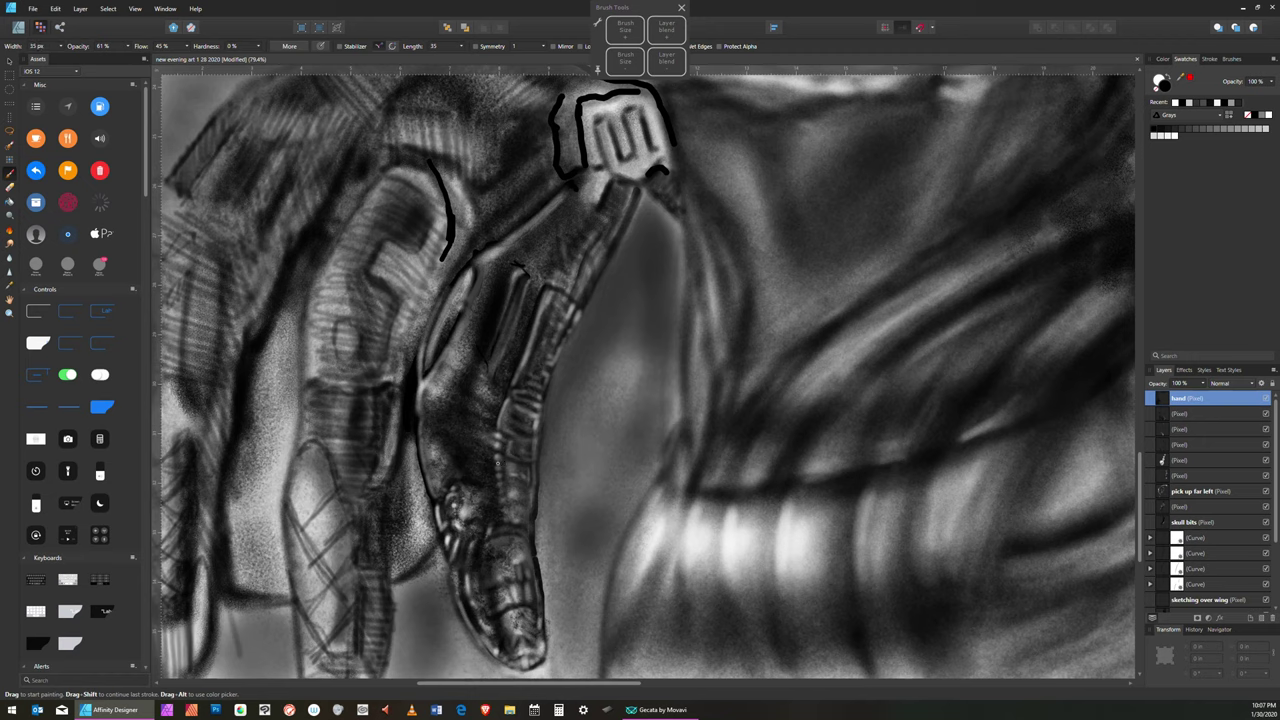
pyautogui.press('[')
pyautogui.press('[')
pyautogui.press(']')
pyautogui.press(']')
pyautogui.press('[')
pyautogui.press('[')
# - Paint white ribbed highlights across the lower finger above the knuckle, using a brush of about 42 to 48 px
pyautogui.click(1177, 139)
pyautogui.press('[')
pyautogui.press(']')
pyautogui.press(']')
pyautogui.press(']')
pyautogui.press(']')
pyautogui.press(']')
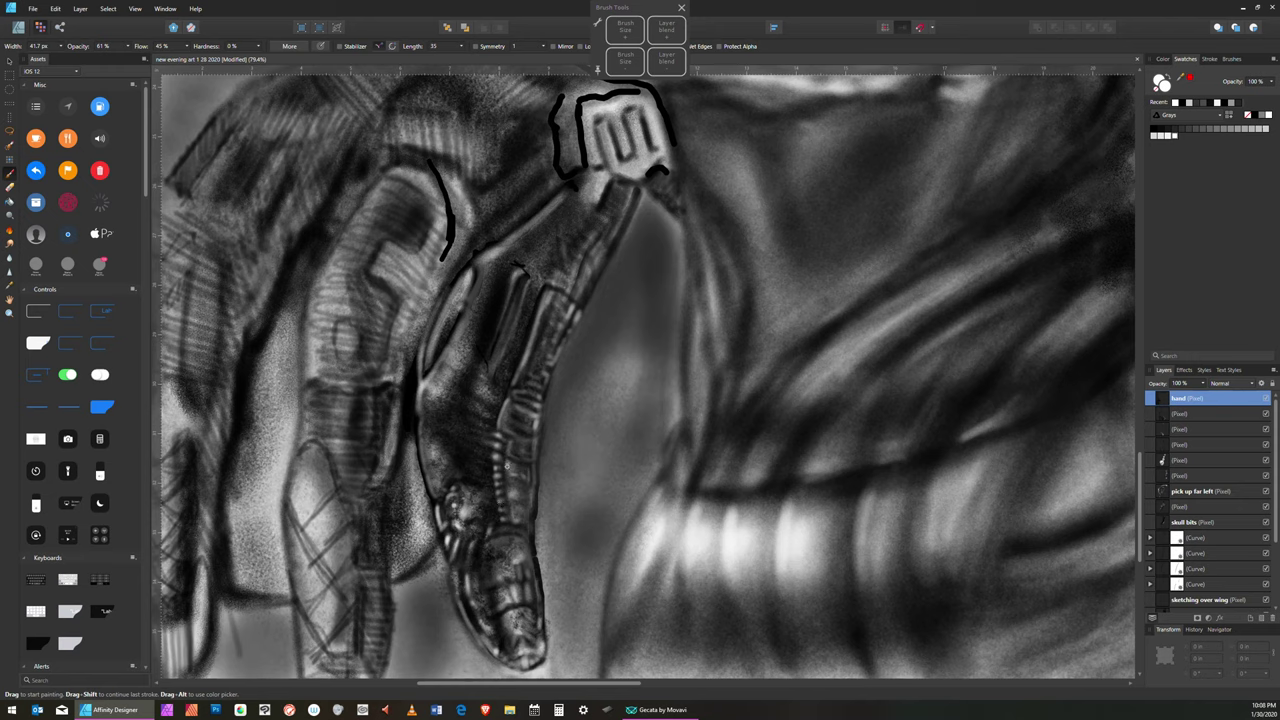
pyautogui.press('[')
pyautogui.press(']')
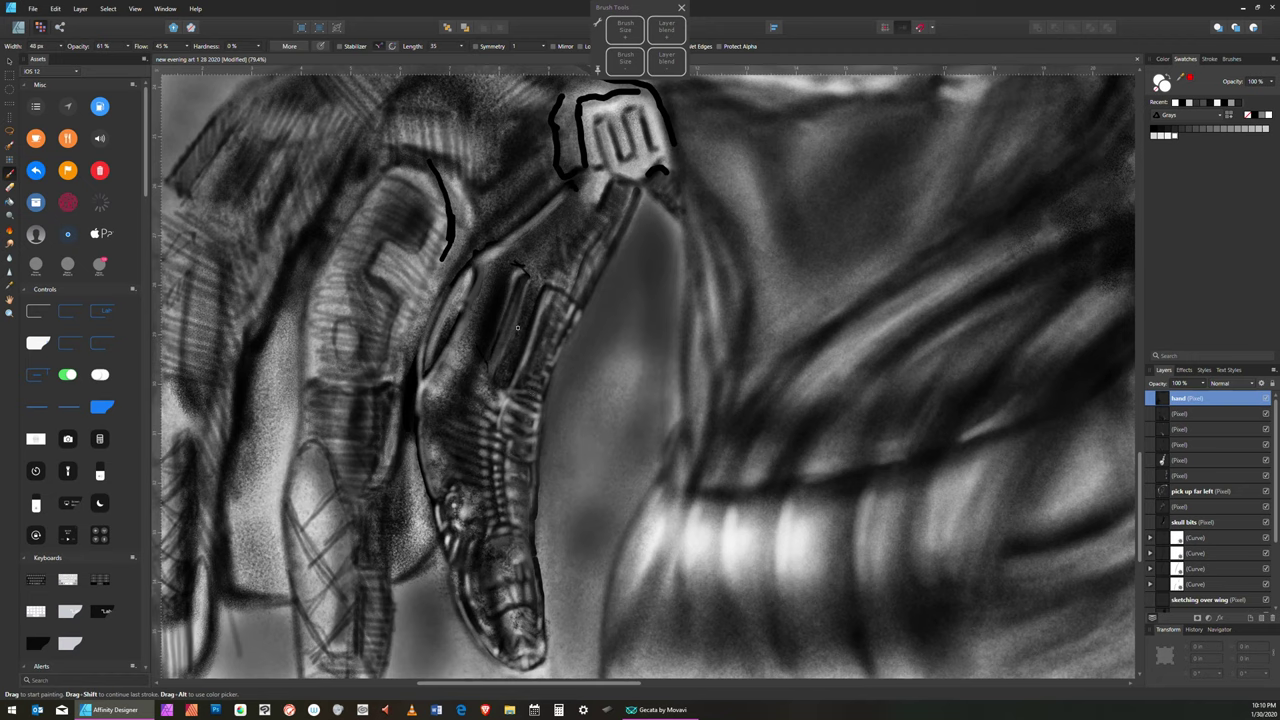
# - Lighten the ridges between the long dark grooves in the middle of the finger with a brush of about 57 px
pyautogui.press(']')
pyautogui.press(']')
pyautogui.press('[')
pyautogui.press(']')
pyautogui.press('[')
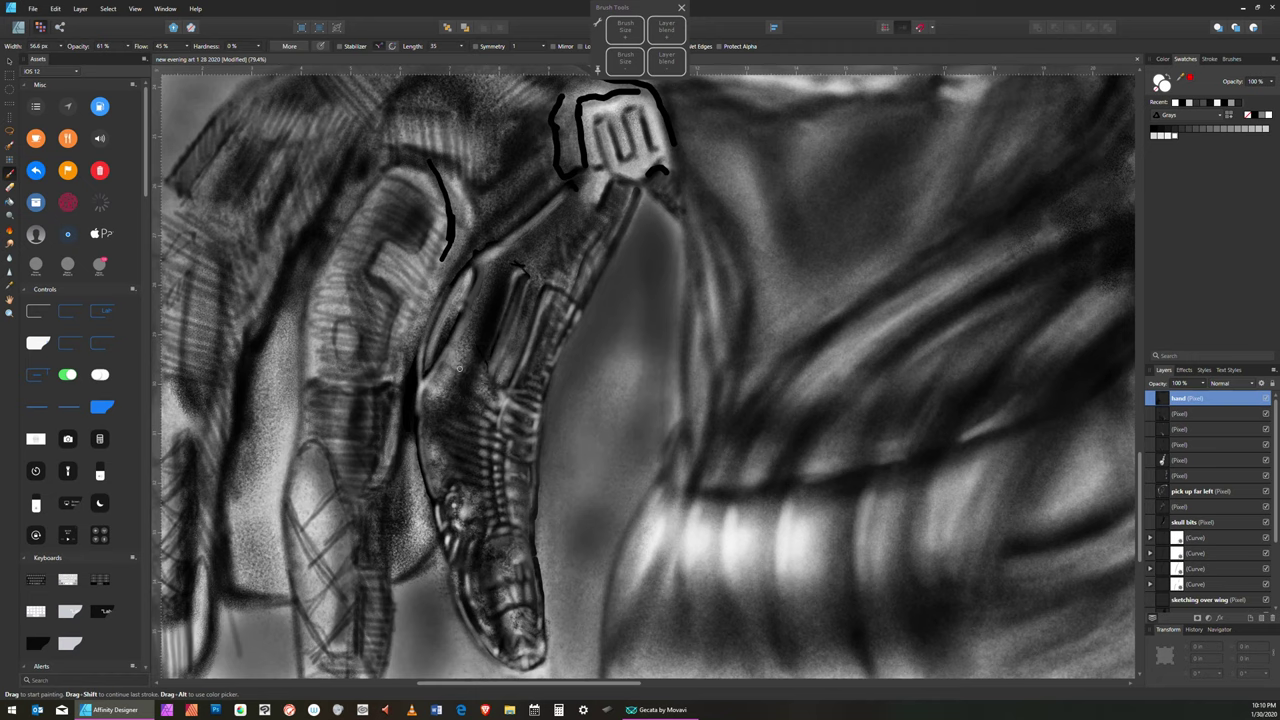
# - Paint fine black hatching across the upper finger below the neck, varying the brush from about 15 px to 41 px
pyautogui.click(1156, 129)
pyautogui.press('[')
pyautogui.press('[')
pyautogui.press('[')
pyautogui.press(']')
pyautogui.press('[')
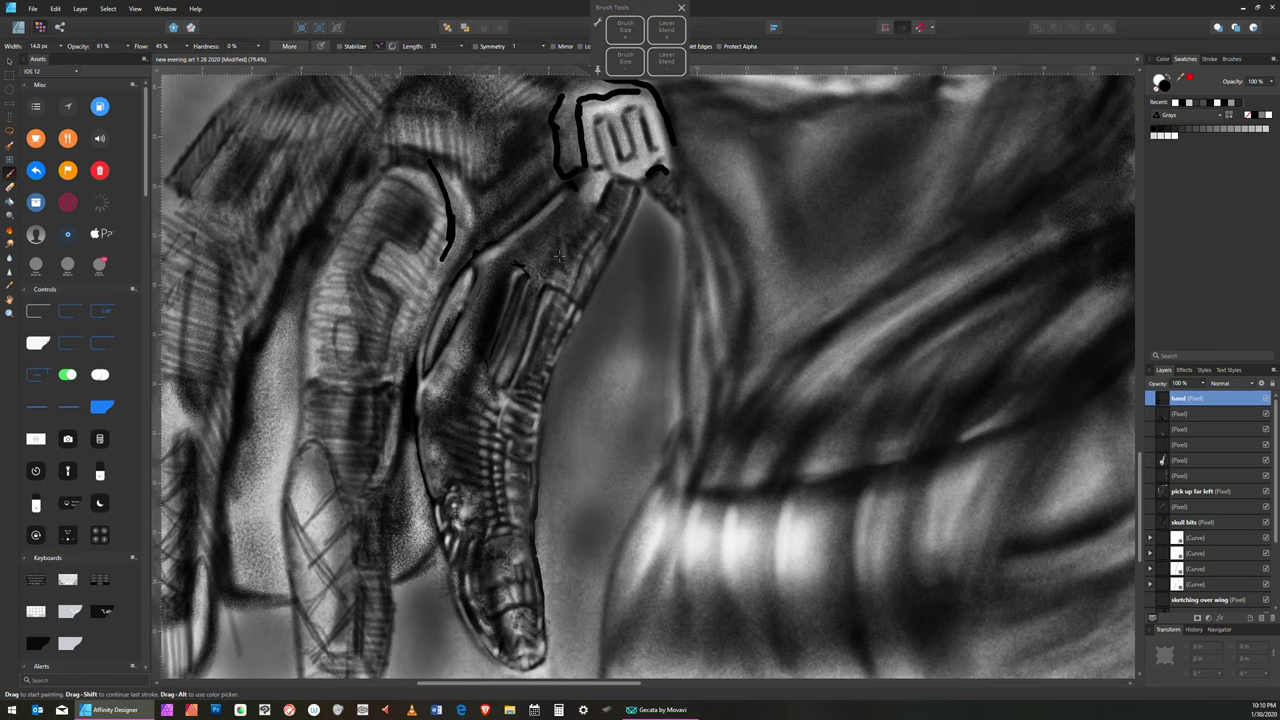
pyautogui.press(']')
pyautogui.press(']')
pyautogui.press('[')
pyautogui.press(']')
pyautogui.press(']')
pyautogui.press(']')
pyautogui.press('[')
pyautogui.press(']')
pyautogui.press(']')
pyautogui.press(']')
pyautogui.press(']')
pyautogui.press(']')
pyautogui.press(']')
pyautogui.press(']')
pyautogui.press(']')
pyautogui.press('[')
pyautogui.press('[')
pyautogui.press('[')
pyautogui.press('[')
pyautogui.press('[')
pyautogui.press(']')
pyautogui.press(']')
pyautogui.press(']')
pyautogui.press(']')
pyautogui.press(']')
pyautogui.press(']')
pyautogui.press(']')
pyautogui.press(']')
pyautogui.press(']')
pyautogui.press('[')
pyautogui.press('[')
pyautogui.press('[')
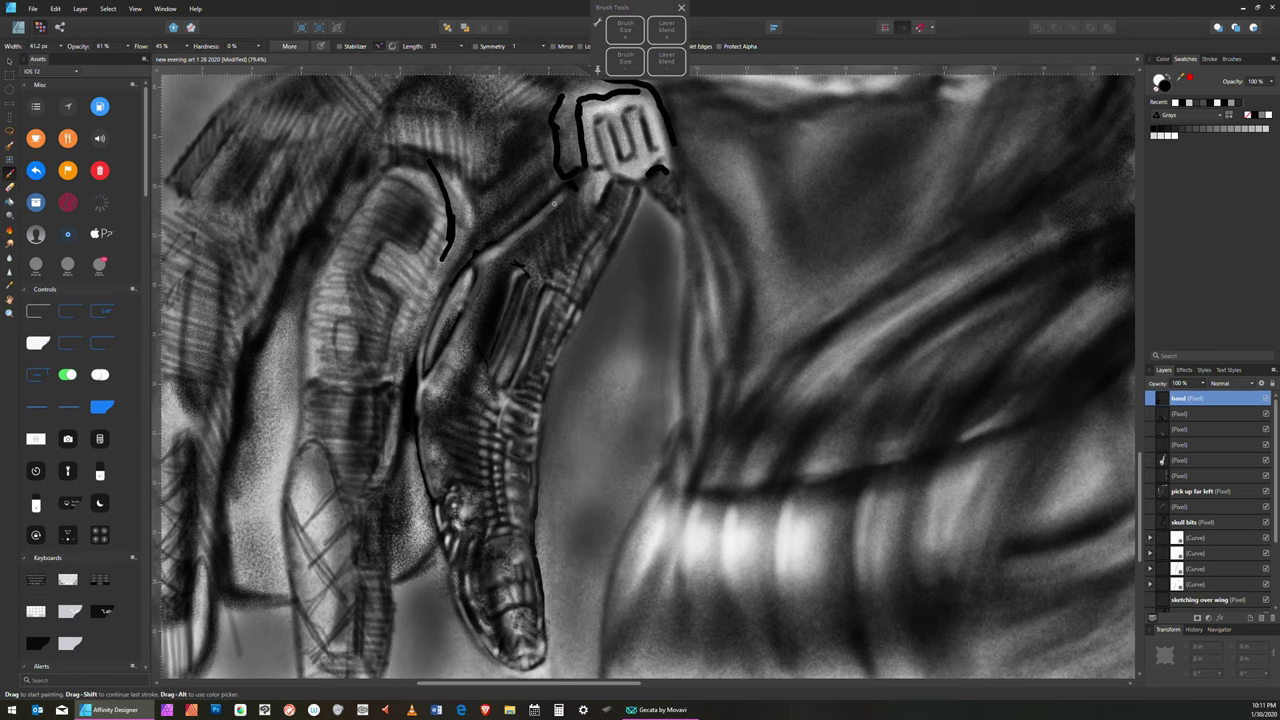
pyautogui.press('[')
pyautogui.press('[')
pyautogui.press('[')
pyautogui.press('[')
# - Add small white highlights between the hatch lines and along the upper finger's neck-side edge, enlarging the brush to about 57 px
pyautogui.click(1174, 137)
pyautogui.press('[')
pyautogui.press('[')
pyautogui.press(']')
pyautogui.press(']')
pyautogui.press('[')
pyautogui.press('[')
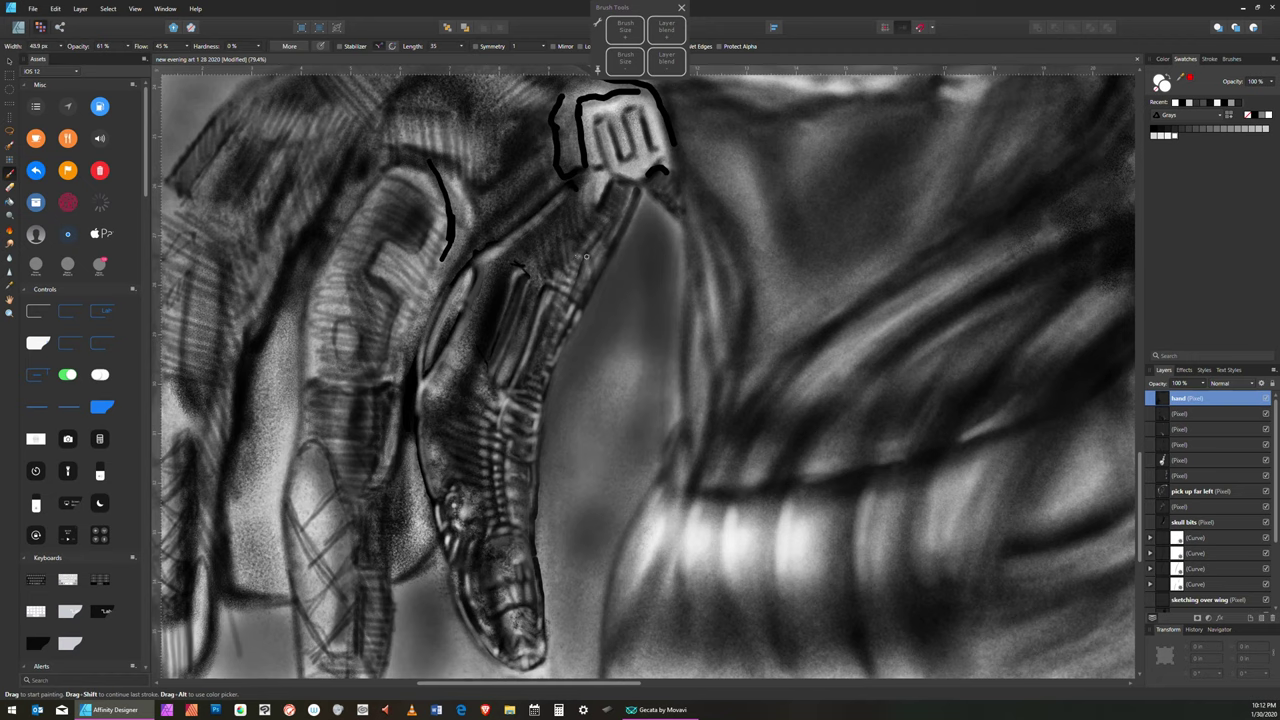
pyautogui.press('[')
pyautogui.press('[')
pyautogui.press(']')
pyautogui.press(']')
pyautogui.press(']')
pyautogui.press(']')
pyautogui.press(']')
pyautogui.press(']')
pyautogui.press(']')
pyautogui.press('[')
pyautogui.press('[')
pyautogui.press('[')
pyautogui.press('[')
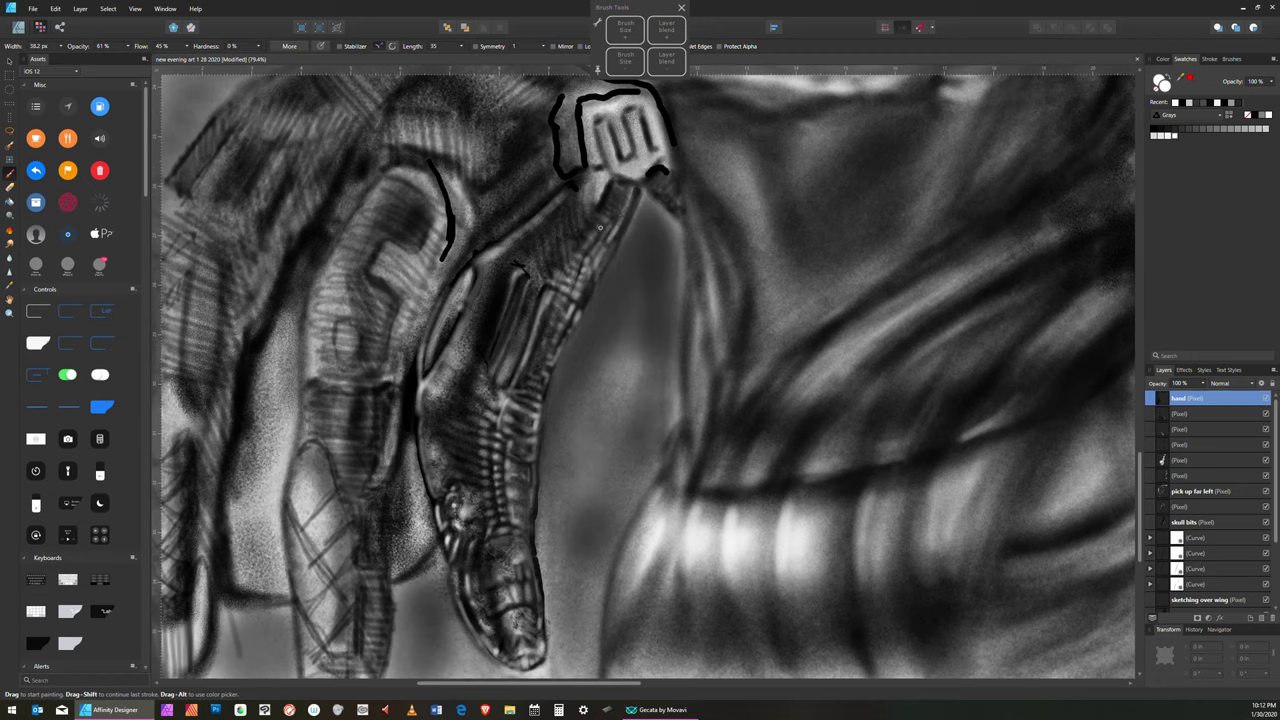
pyautogui.press(']')
pyautogui.press(']')
pyautogui.press(']')
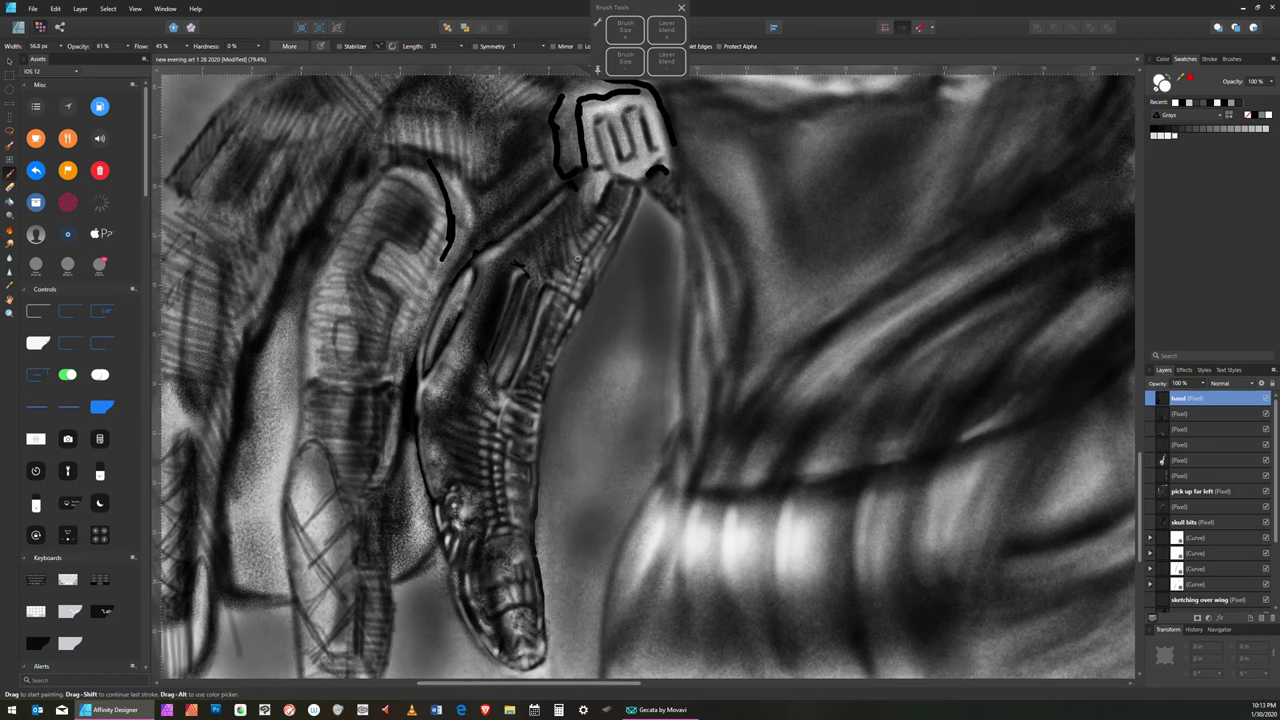
# - Paint a thin white highlight down the hatching of the upper finger with a brush smaller than 57 px
pyautogui.press('[')
pyautogui.press('[')
pyautogui.press('[')
pyautogui.moveTo(558, 222); pyautogui.dragTo(558, 260)
# - Paint fine black lines between the highlights on the upper finger with a brush of about 25 px
pyautogui.click(1153, 131)
pyautogui.press('[')
pyautogui.press('[')
pyautogui.press(']')
pyautogui.press(']')
pyautogui.press('[')
pyautogui.press('[')
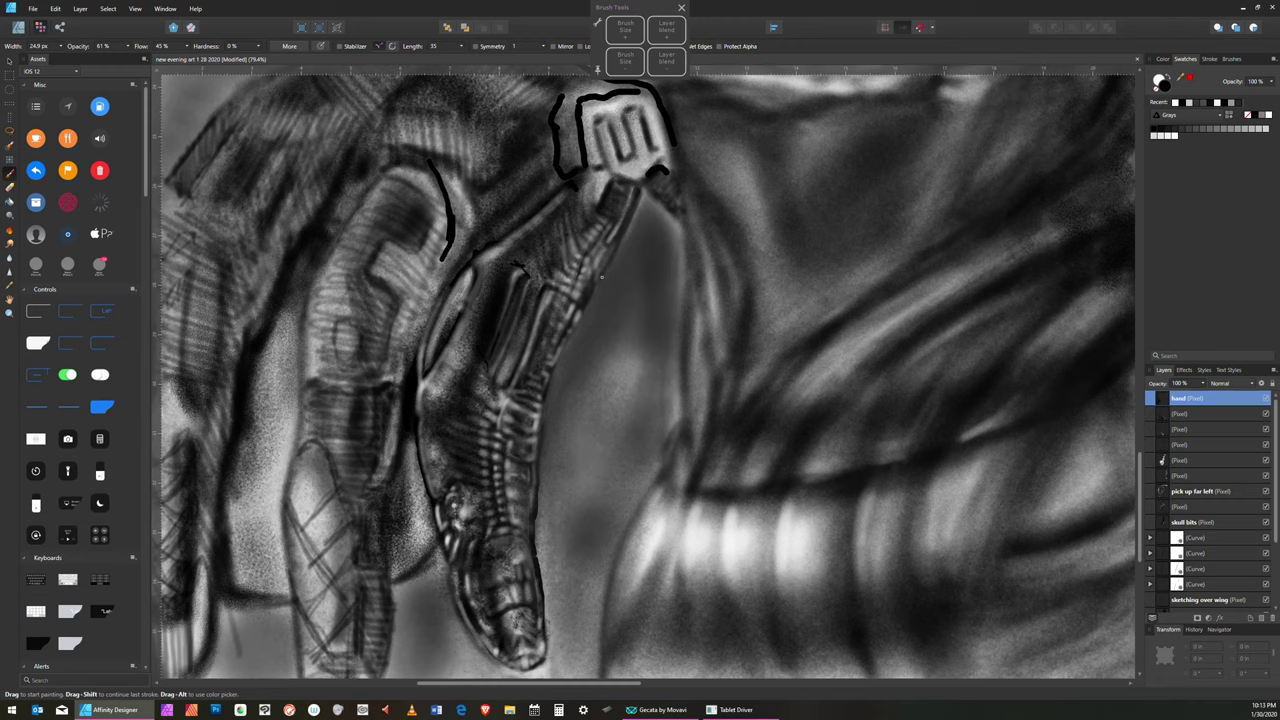
# - Define small black ridges along the upper finger's neck-side edge, varying the brush size down to about 21 px
pyautogui.press(']')
pyautogui.press(']')
pyautogui.press(']')
pyautogui.press(']')
pyautogui.press(']')
pyautogui.press('[')
pyautogui.press('[')
pyautogui.press('[')
pyautogui.press('[')
pyautogui.press('[')
pyautogui.press('[')
pyautogui.press(']')
pyautogui.press(']')
pyautogui.press(']')
pyautogui.press('[')
pyautogui.press('[')
pyautogui.press('[')
pyautogui.press(']')
pyautogui.press(']')
pyautogui.press(']')
pyautogui.press(']')
pyautogui.press(']')
pyautogui.press(']')
pyautogui.press(']')
pyautogui.moveTo(624, 237); pyautogui.dragTo(619, 236)
pyautogui.press(']')
pyautogui.press(']')
pyautogui.press(']')
pyautogui.press(']')
pyautogui.press(']')
pyautogui.press(']')
pyautogui.press('[')
pyautogui.press('[')
pyautogui.press('[')
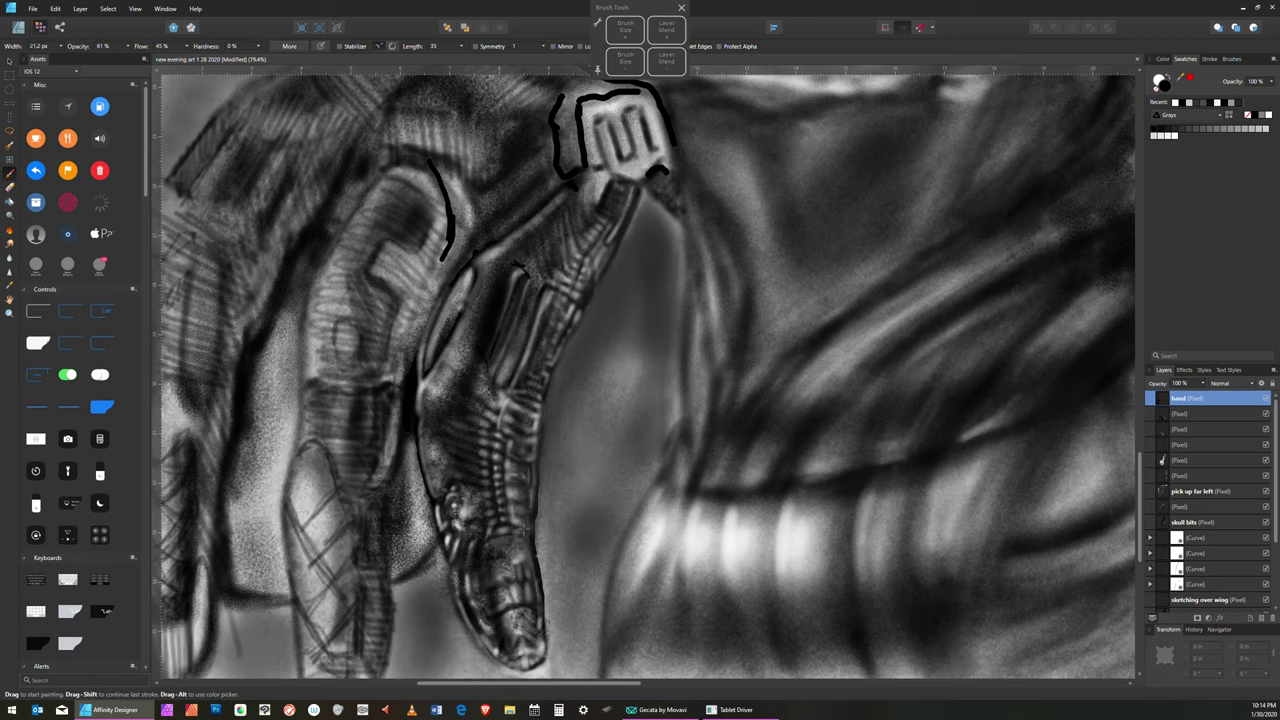
pyautogui.press('[')
pyautogui.press('[')
# - Soften the outline around the lower finger and fingertip with mid-gray, enlarging the brush from about 34 px to 107 px
pyautogui.click(1207, 125)
pyautogui.moveTo(536, 540); pyautogui.dragTo(533, 537)
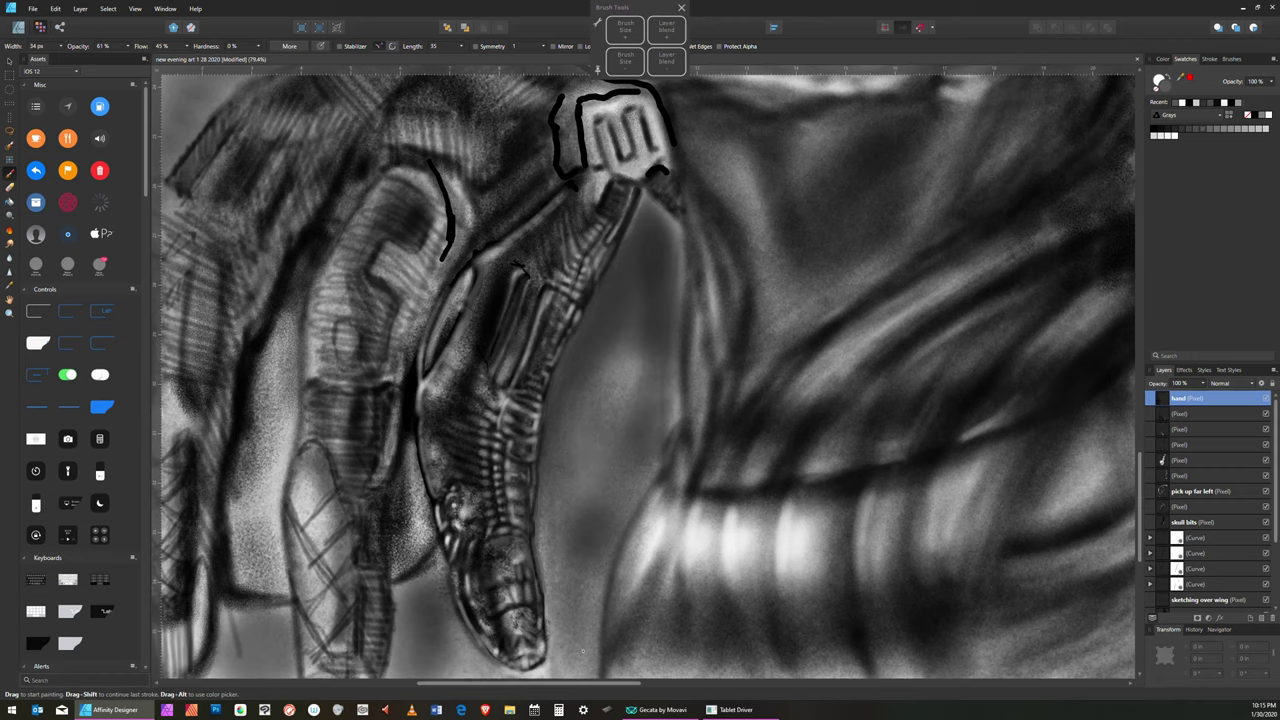
pyautogui.press('[')
pyautogui.press('[')
pyautogui.press(']')
pyautogui.press(']')
pyautogui.press('[')
pyautogui.press(']')
pyautogui.press(']')
pyautogui.press(']')
pyautogui.press(']')
pyautogui.press(']')
pyautogui.press(']')
pyautogui.press(']')
pyautogui.press(']')
pyautogui.press('[')
pyautogui.press('[')
pyautogui.press('[')
pyautogui.press(']')
pyautogui.press(']')
pyautogui.press(']')
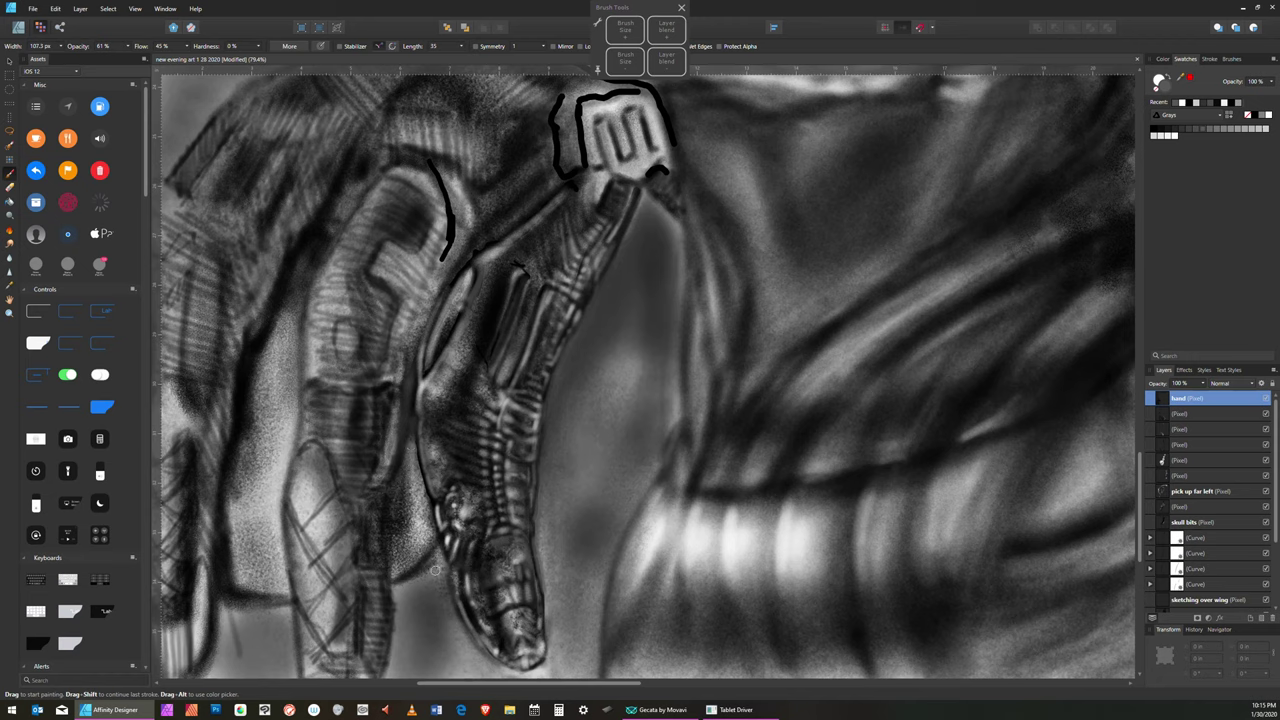
# - Set the brush to black at about 35 px and save the document
pyautogui.press('[')
pyautogui.press('[')
pyautogui.click(1155, 130)
pyautogui.press('[')
pyautogui.press('[')
pyautogui.press('[')
pyautogui.click(33, 8)
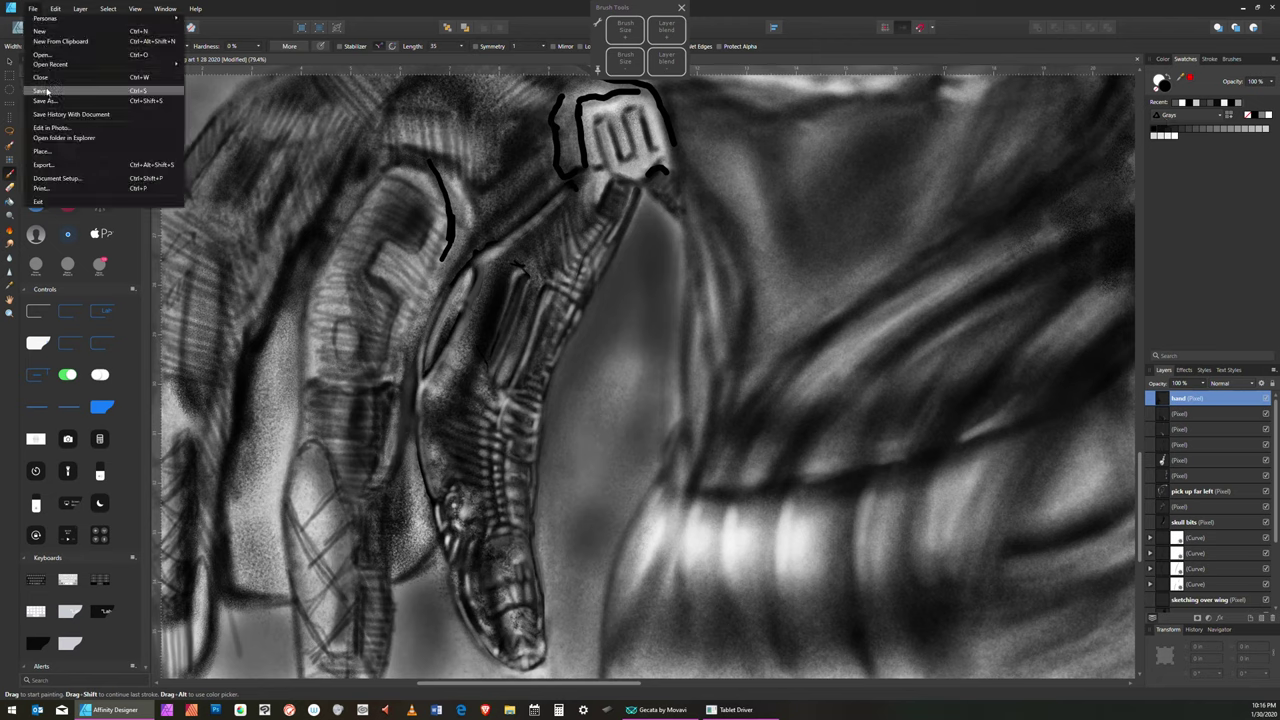
pyautogui.click(45, 90)
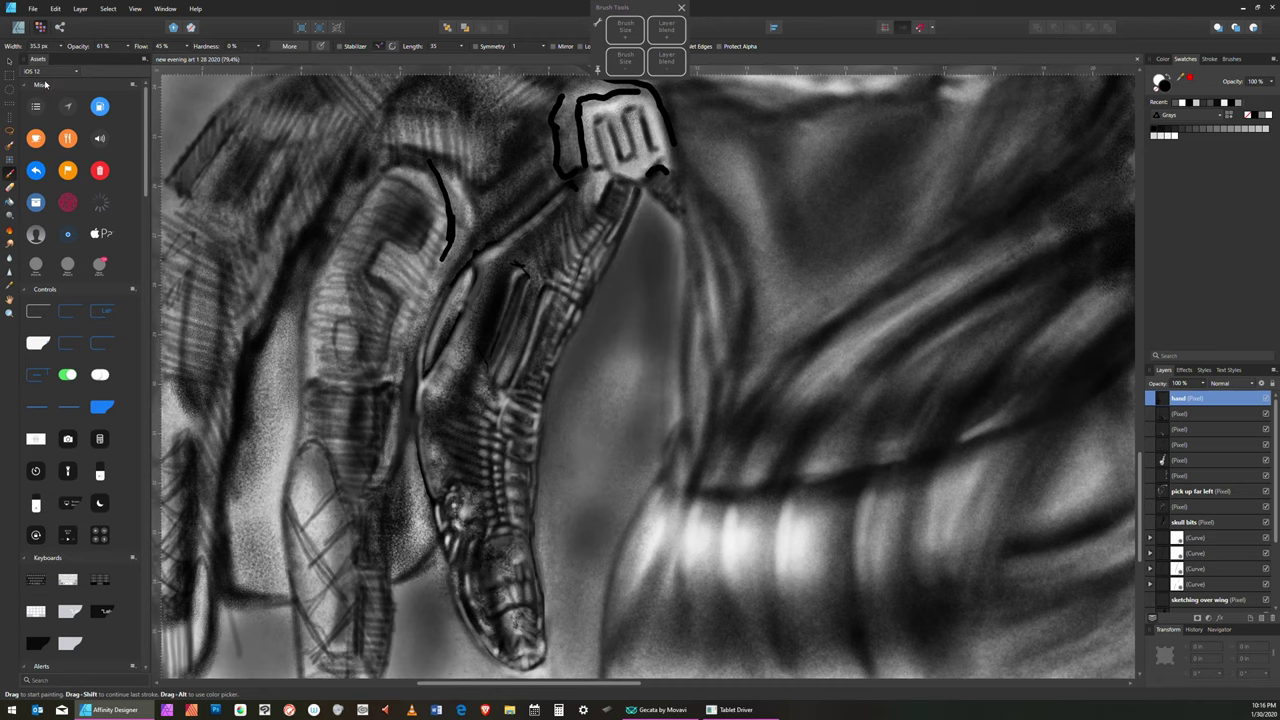
# - Deepen the black shading on the finger's side away from the neck, around the knuckle, with a brush of about 47 px or smaller
pyautogui.press('[')
pyautogui.moveTo(473, 413); pyautogui.dragTo(465, 440)
pyautogui.press('[')
pyautogui.press('[')
pyautogui.press('[')
pyautogui.press('[')
pyautogui.press('[')
pyautogui.press('[')
pyautogui.press('[')
pyautogui.press('[')
pyautogui.press('[')
pyautogui.press('[')
pyautogui.press('[')
pyautogui.press('[')
pyautogui.press('[')
pyautogui.press('[')
pyautogui.press('[')
pyautogui.press('[')
pyautogui.press('[')
pyautogui.press('[')
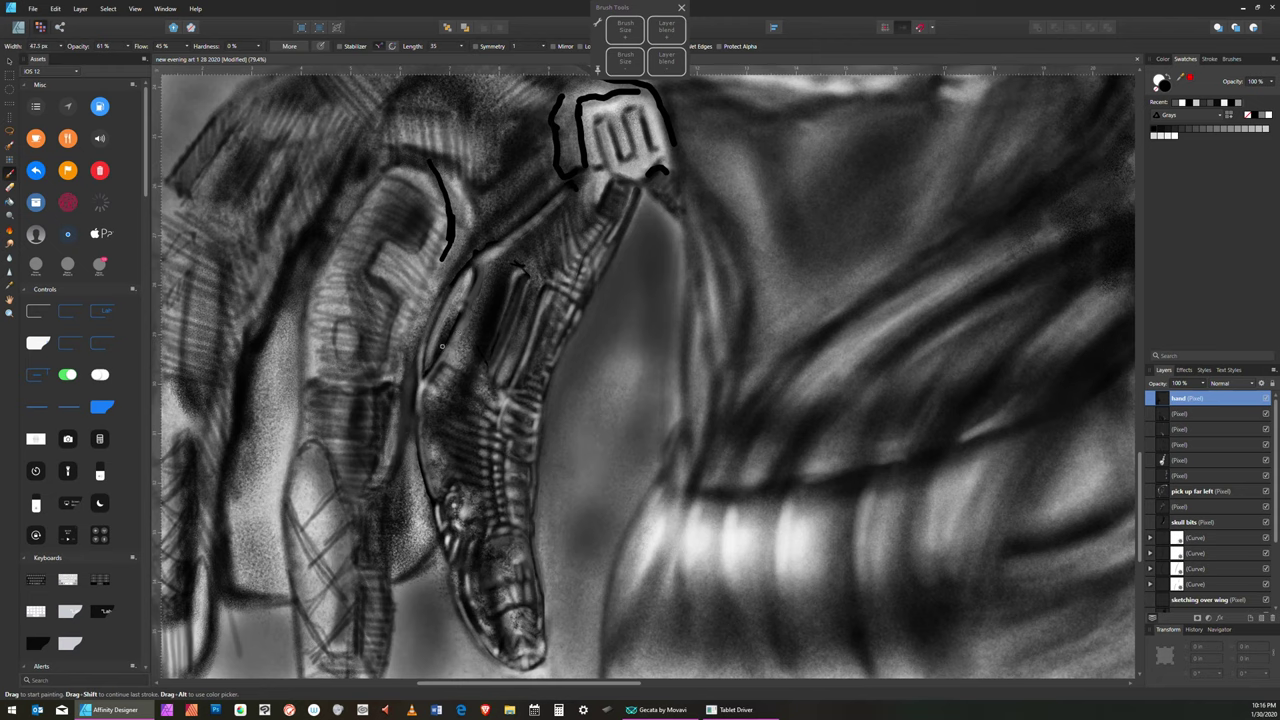
pyautogui.press('[')
pyautogui.press('[')
pyautogui.press('[')
pyautogui.press('[')
pyautogui.press('[')
pyautogui.press('[')
pyautogui.press('[')
pyautogui.press('[')
pyautogui.press('[')
pyautogui.press('[')
pyautogui.press('[')
pyautogui.press('[')
pyautogui.press('[')
pyautogui.press('[')
pyautogui.press('[')
pyautogui.press('[')
# - Paint small white highlights over the knuckle and lower finger's segments, using a brush of about 31 to 40 px
pyautogui.click(1175, 136)
pyautogui.press(']')
pyautogui.press(']')
pyautogui.press(']')
pyautogui.press(']')
pyautogui.press(']')
pyautogui.press(']')
pyautogui.press(']')
pyautogui.press(']')
pyautogui.press(']')
pyautogui.press(']')
pyautogui.press(']')
pyautogui.press(']')
pyautogui.press(']')
pyautogui.press(']')
pyautogui.press(']')
pyautogui.press(']')
pyautogui.press(']')
pyautogui.press('[')
pyautogui.press('[')
pyautogui.press('[')
pyautogui.press('[')
pyautogui.press('[')
pyautogui.press('[')
pyautogui.press('[')
pyautogui.press('[')
pyautogui.press('[')
pyautogui.press('[')
pyautogui.press('[')
pyautogui.press('[')
pyautogui.press('[')
pyautogui.press('[')
pyautogui.press('[')
pyautogui.press('[')
pyautogui.press('[')
pyautogui.press('[')
pyautogui.press('[')
pyautogui.press('[')
pyautogui.press('[')
pyautogui.press(']')
pyautogui.press(']')
pyautogui.press(']')
pyautogui.press(']')
pyautogui.press(']')
pyautogui.press(']')
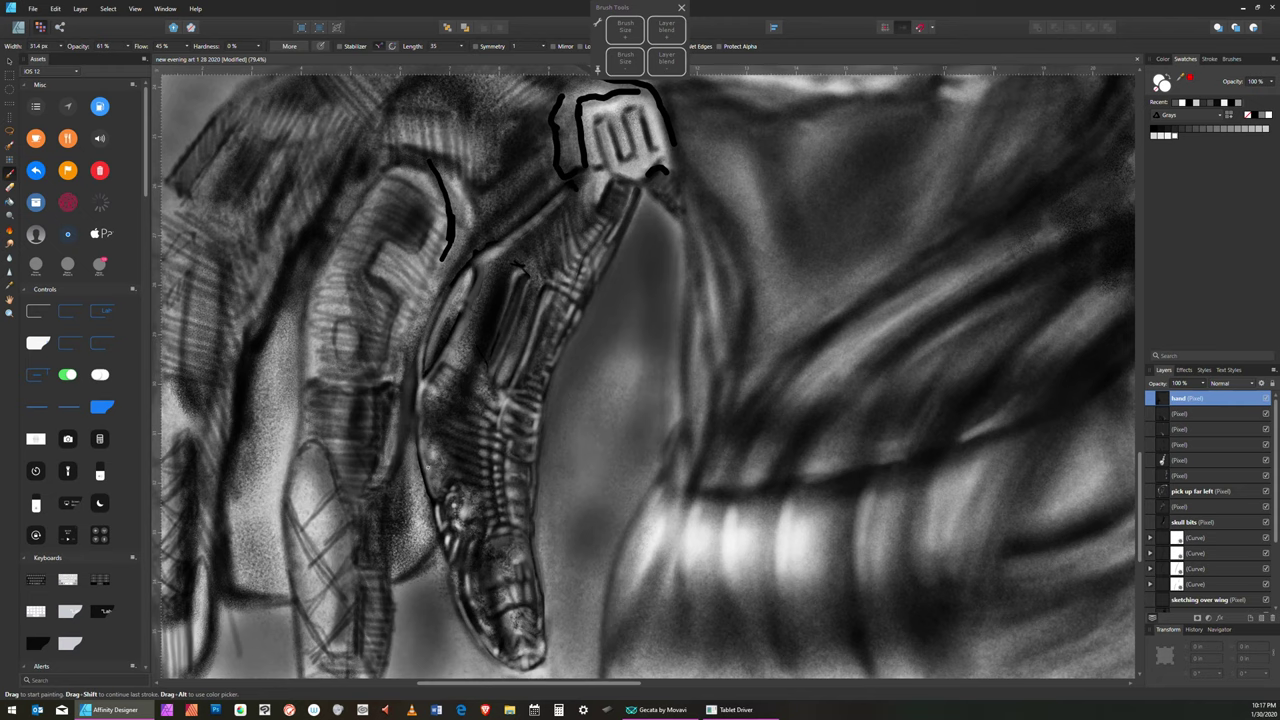
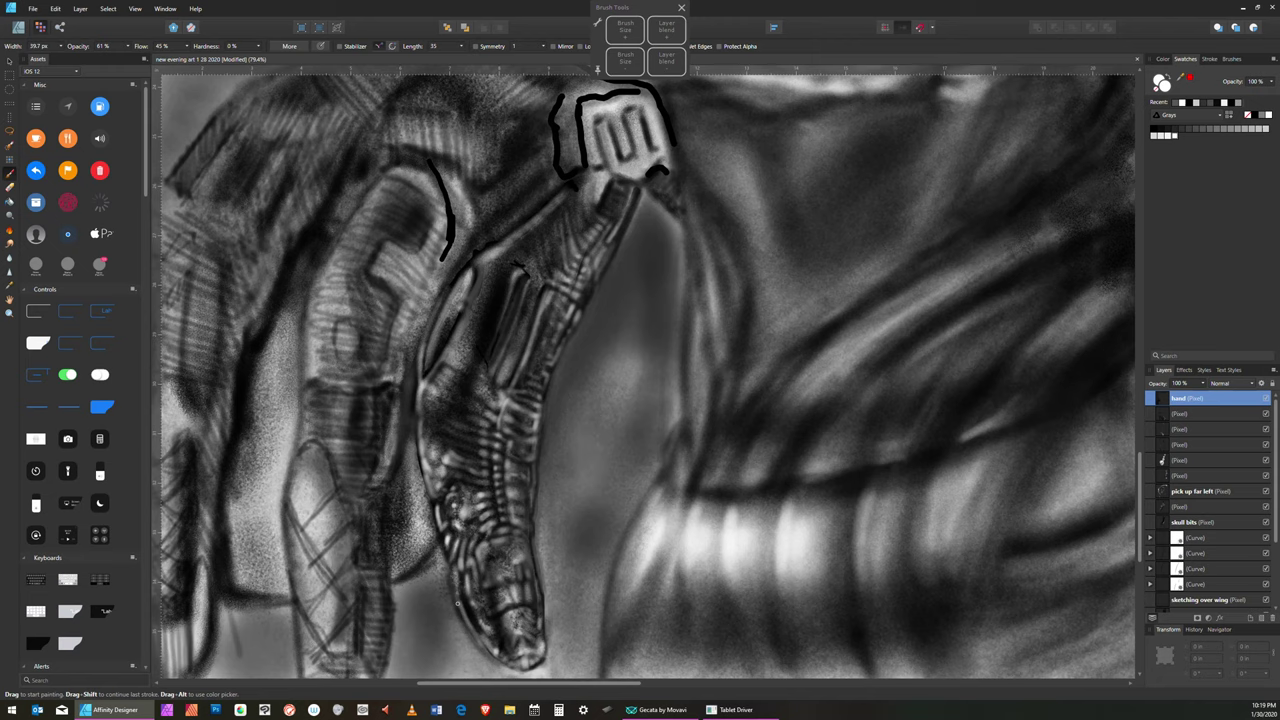
# - Darken the recess beside the knuckle's grooved panel in black, using a brush of up to about 105 px
pyautogui.click(1155, 129)
pyautogui.press(']')
pyautogui.press('[')
pyautogui.press(']')
pyautogui.press('[')
pyautogui.press('[')
pyautogui.press('[')
pyautogui.press('[')
pyautogui.press(']')
pyautogui.press(']')
pyautogui.press('[')
pyautogui.press('[')
pyautogui.press('[')
pyautogui.press('[')
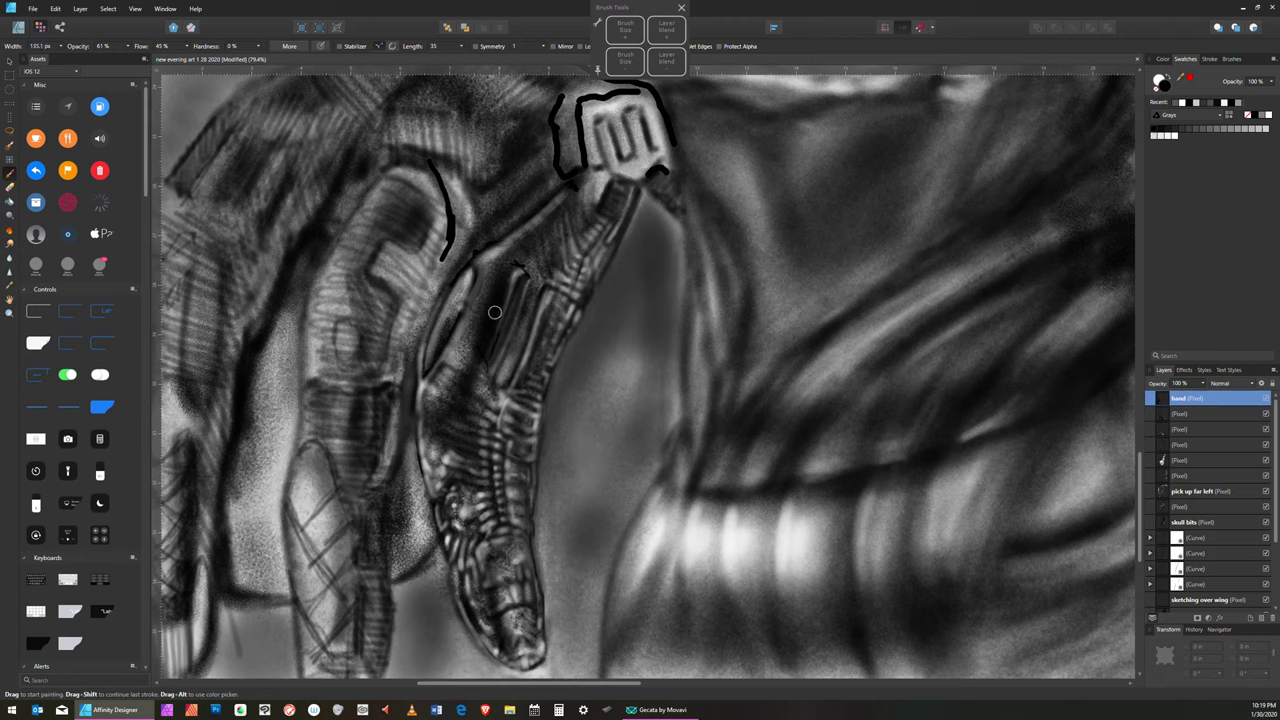
# - Refine the black shading and lines between the finger's segments with a brush of about 32 to 35 px
pyautogui.press('[')
pyautogui.press('[')
pyautogui.press('[')
pyautogui.press('[')
pyautogui.press('[')
pyautogui.press('[')
pyautogui.press(']')
pyautogui.press(']')
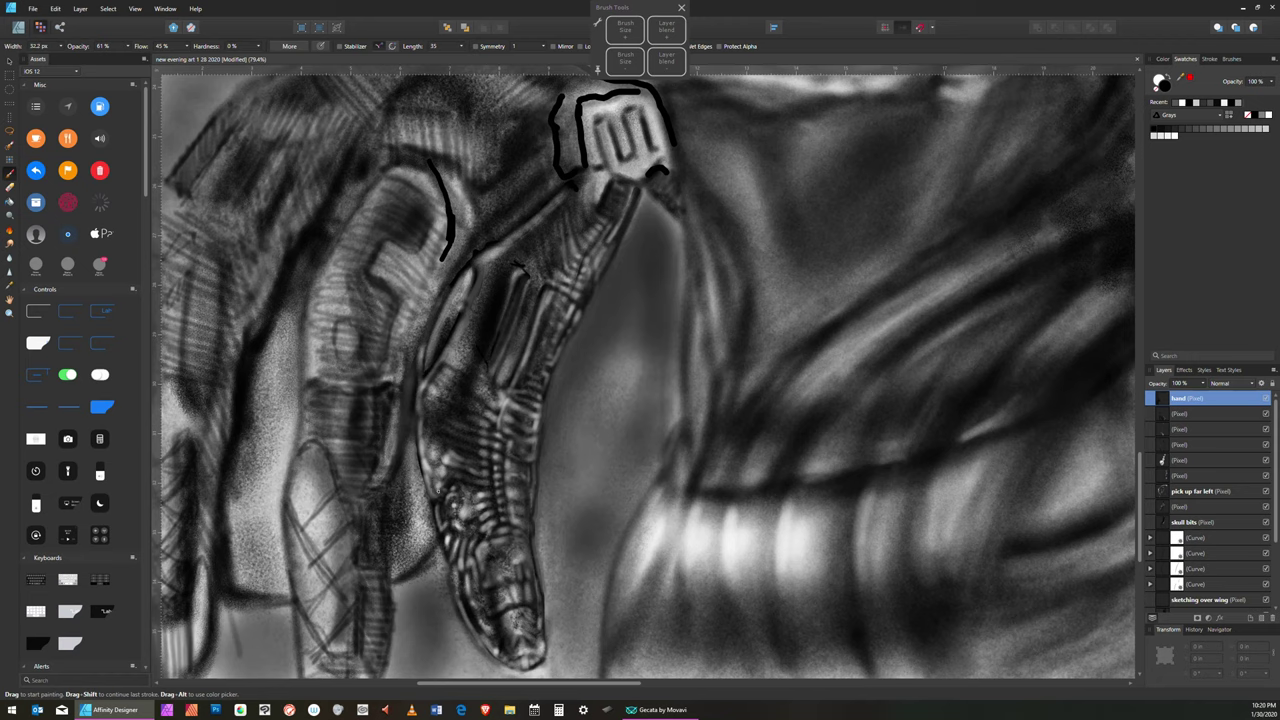
pyautogui.press(']')
pyautogui.press(']')
pyautogui.press(']')
pyautogui.press(']')
pyautogui.press('[')
pyautogui.press('[')
pyautogui.press('[')
pyautogui.press('[')
pyautogui.press(']')
pyautogui.press(']')
pyautogui.press(']')
pyautogui.press(']')
pyautogui.press('[')
pyautogui.press(']')
pyautogui.press('[')
pyautogui.press(']')
pyautogui.press(']')
pyautogui.press(']')
pyautogui.press('[')
pyautogui.press('[')
pyautogui.press('[')
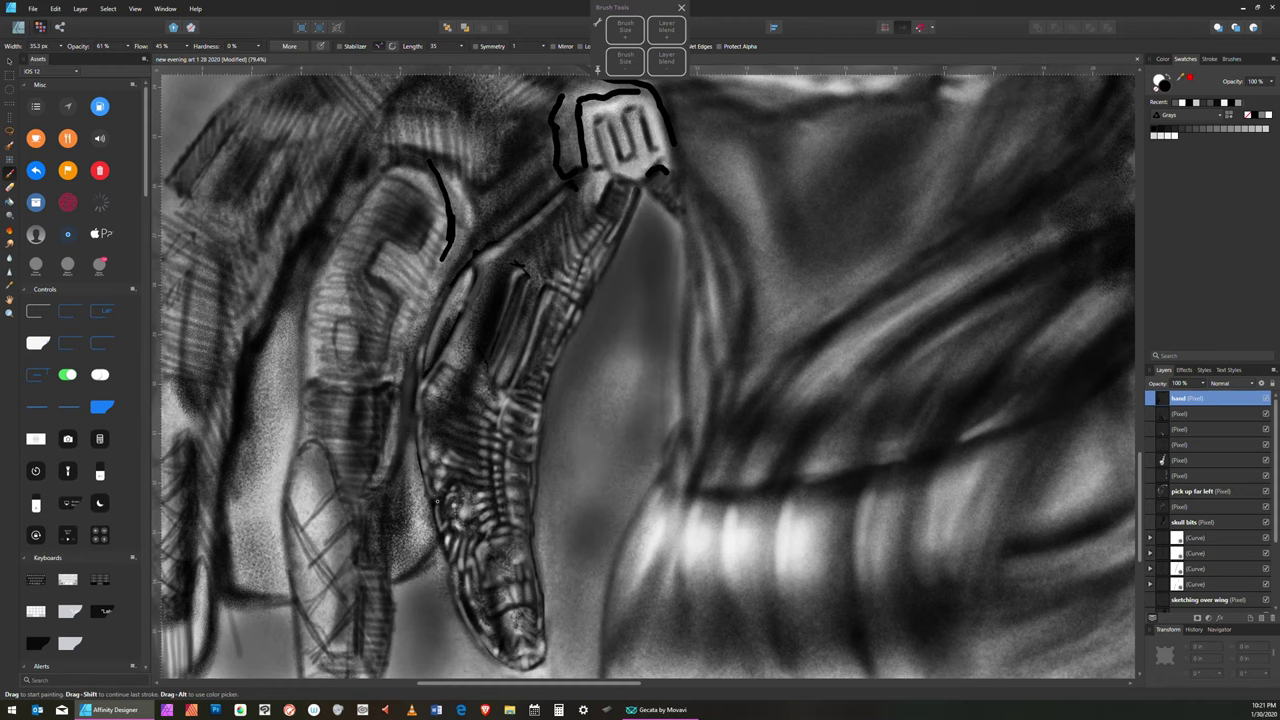
pyautogui.press('[')
pyautogui.press(']')
pyautogui.press(']')
# - Paint small white highlights on the finger's lower ribbed segments with a brush of about 36 to 50 px and save the document
pyautogui.click(1191, 131)
pyautogui.press(']')
pyautogui.press(']')
pyautogui.press(']')
pyautogui.press(']')
pyautogui.press('[')
pyautogui.press('[')
pyautogui.press('[')
pyautogui.press('[')
pyautogui.press(']')
pyautogui.press(']')
pyautogui.press(']')
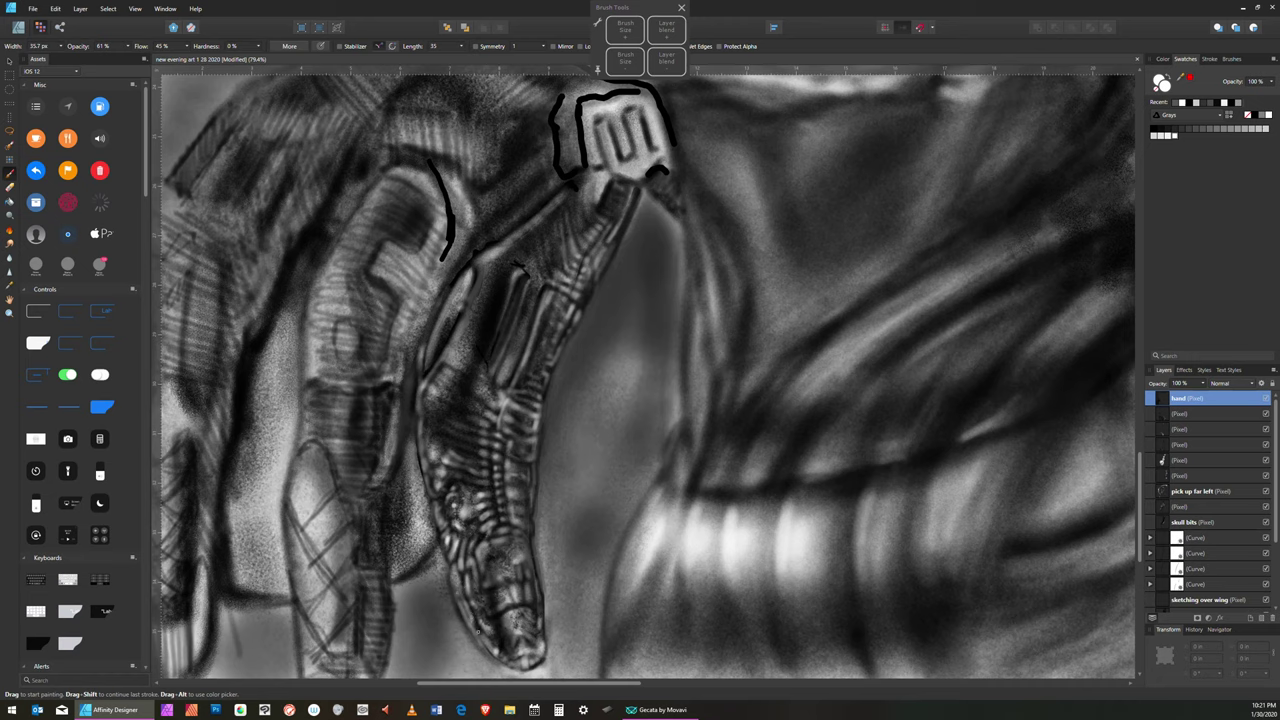
pyautogui.press('[')
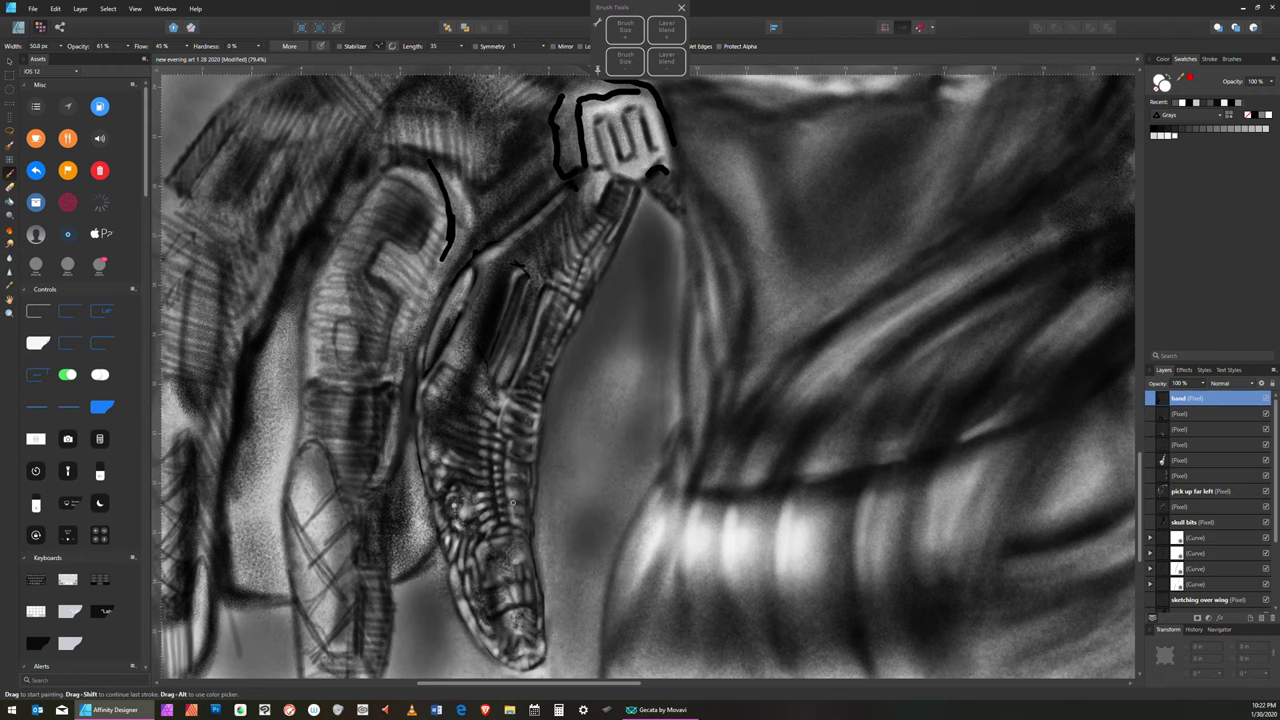
pyautogui.click(33, 8)
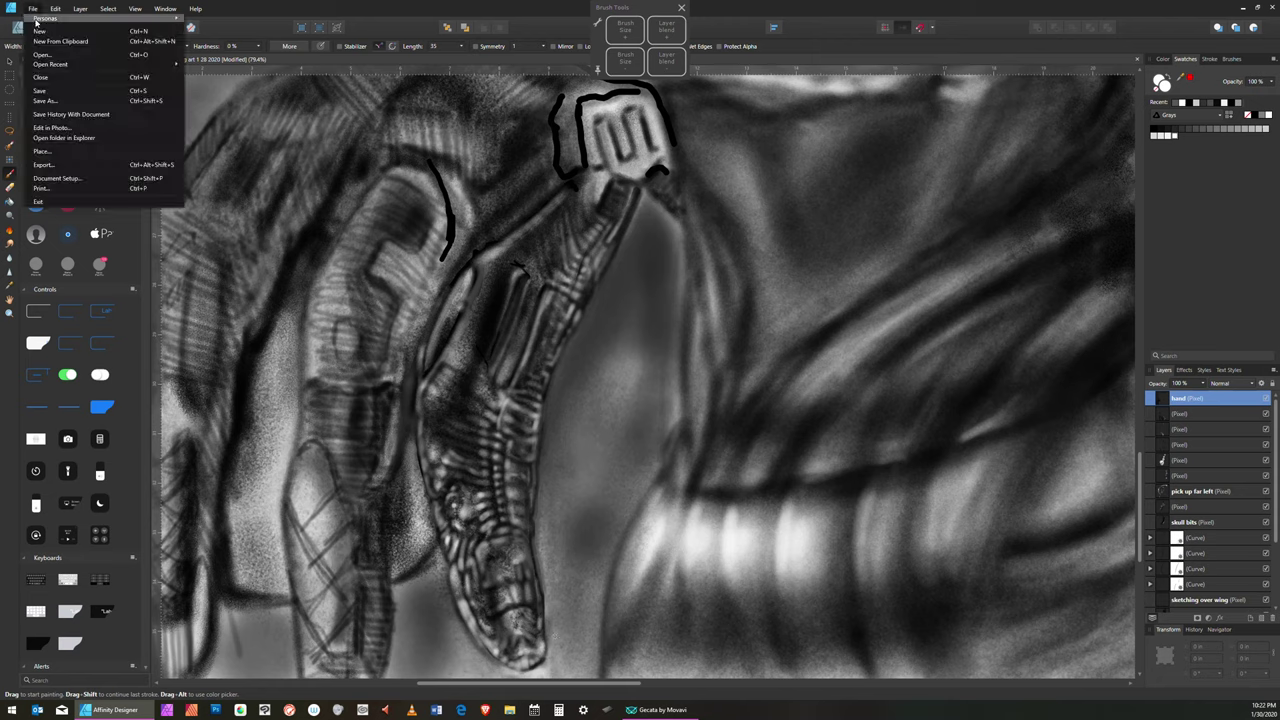
pyautogui.click(49, 92)
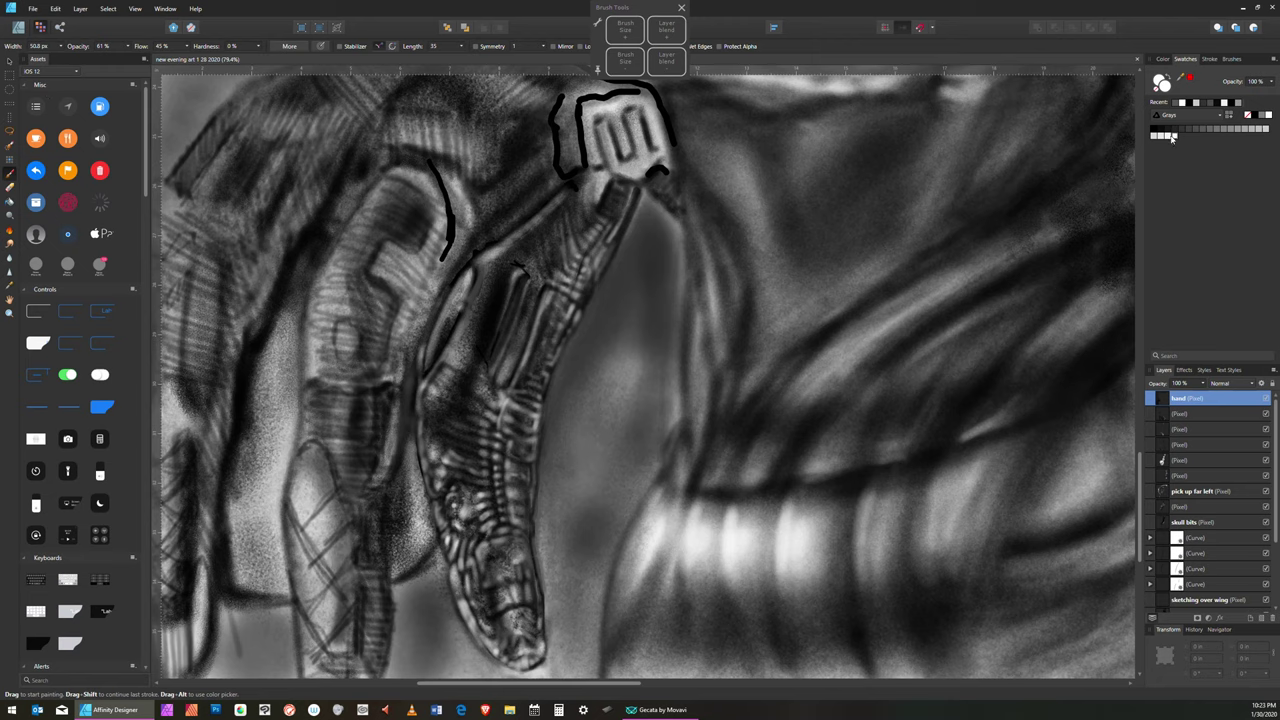
# - Paint white highlights along the outer rim of the curved knuckle plate with a fine brush
pyautogui.click(1168, 137)
pyautogui.click(465, 278)
pyautogui.press('[')
pyautogui.press('[')
pyautogui.press('[')
pyautogui.moveTo(452, 292); pyautogui.dragTo(466, 268)
pyautogui.moveTo(446, 314); pyautogui.dragTo(442, 298)
pyautogui.press('[')
pyautogui.press(']')
pyautogui.press(']')
pyautogui.press(']')
pyautogui.moveTo(428, 366); pyautogui.dragTo(425, 350)
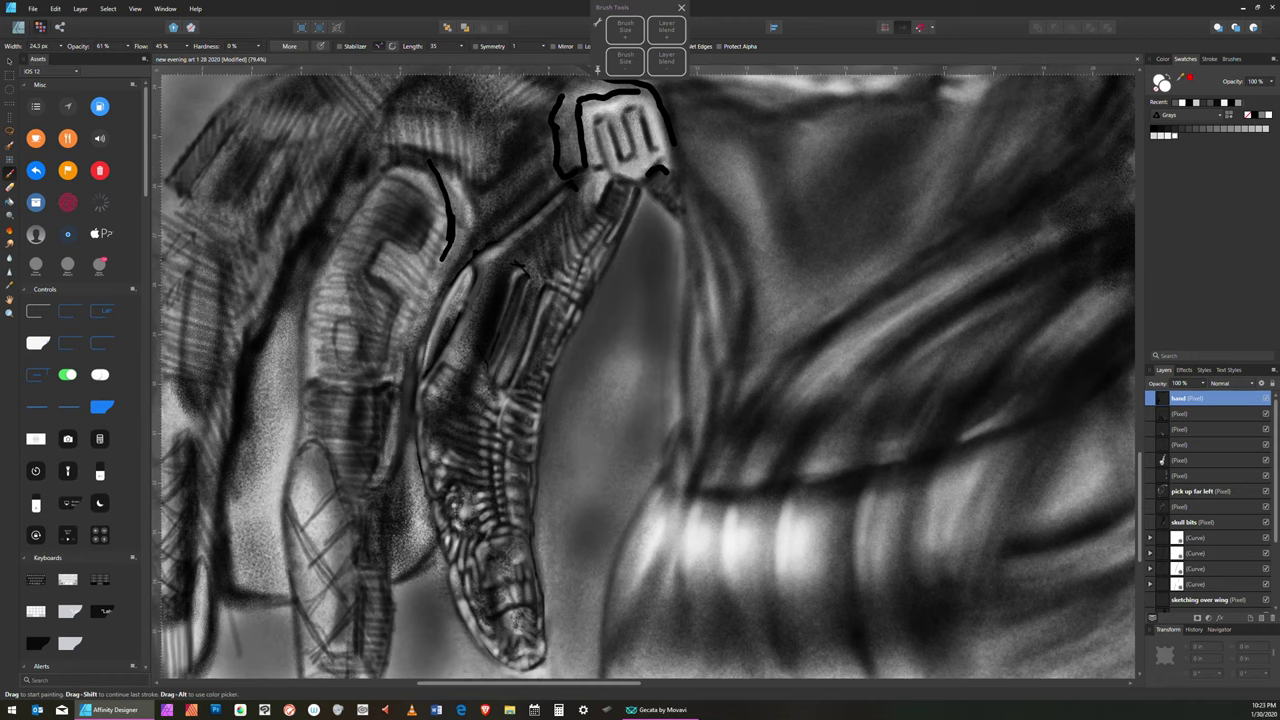
# - Strengthen the knuckle plate's white rim and add white accents along its inner edge, using a brush of about 24 px or smaller
pyautogui.moveTo(437, 321); pyautogui.dragTo(461, 266)
pyautogui.press('[')
pyautogui.moveTo(474, 304)
pyautogui.mouseDown()
pyautogui.moveTo(482, 266)
pyautogui.moveTo(472, 299)
pyautogui.mouseUp()
pyautogui.press('[')
pyautogui.press('[')
pyautogui.press('[')
pyautogui.press('[')
pyautogui.press('[')
pyautogui.press('[')
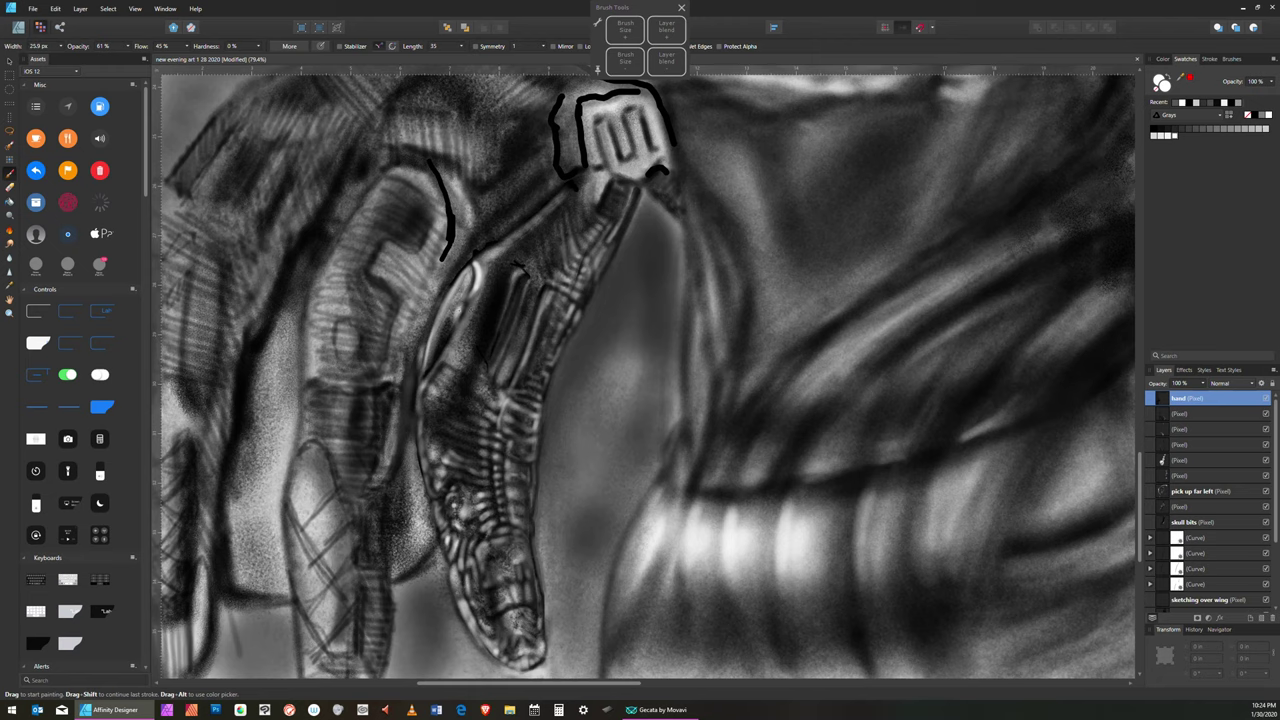
pyautogui.press('[')
pyautogui.press(']')
pyautogui.press(']')
pyautogui.press(']')
pyautogui.press('[')
pyautogui.press('[')
pyautogui.press('[')
pyautogui.press('[')
# - Shade around the knuckle plate's highlights in black with a brush of about 52 to 162 px and save the document
pyautogui.click(1156, 128)
pyautogui.press(']')
pyautogui.press(']')
pyautogui.press(']')
pyautogui.press(']')
pyautogui.press(']')
pyautogui.press(']')
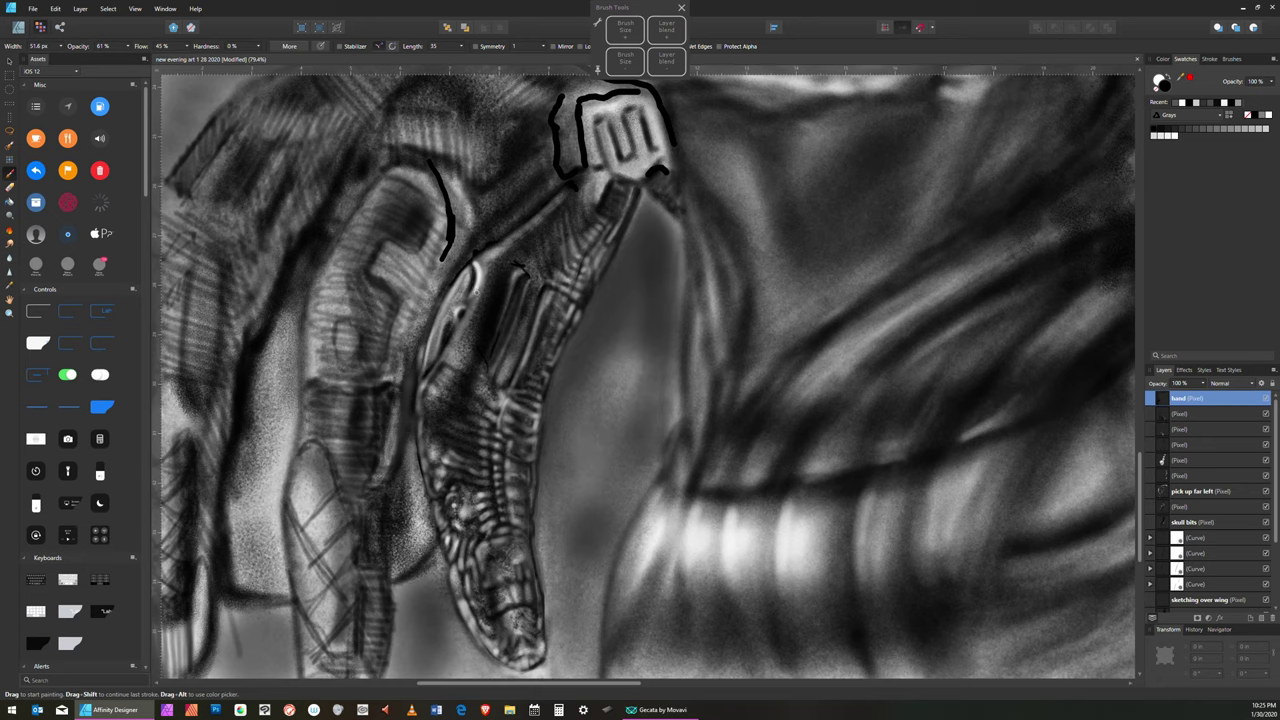
pyautogui.press('[')
pyautogui.press(']')
pyautogui.press('[')
pyautogui.press('[')
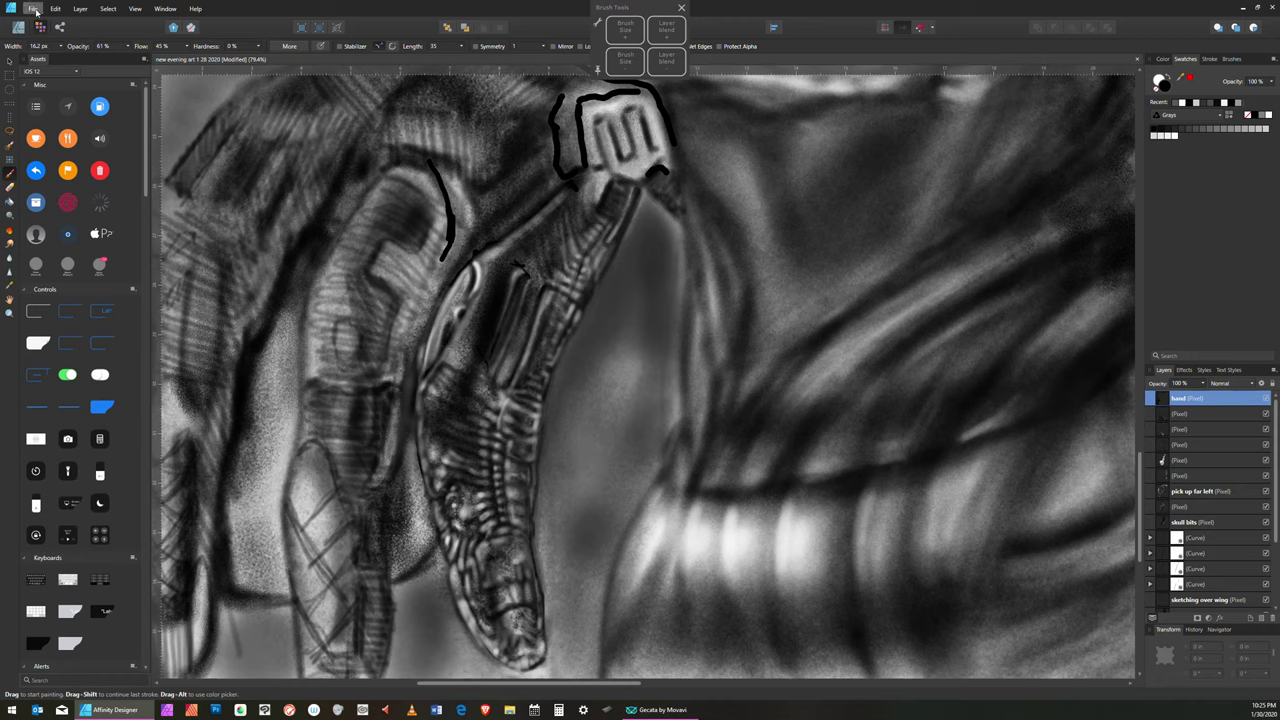
pyautogui.click(33, 8)
pyautogui.click(49, 91)
# - Lighten the dark recess beside the grooved panel and the area below it with white strokes, using a brush of about 61 px
pyautogui.click(1181, 139)
pyautogui.moveTo(476, 355)
pyautogui.mouseDown()
pyautogui.moveTo(504, 280)
pyautogui.moveTo(490, 314)
pyautogui.mouseUp()
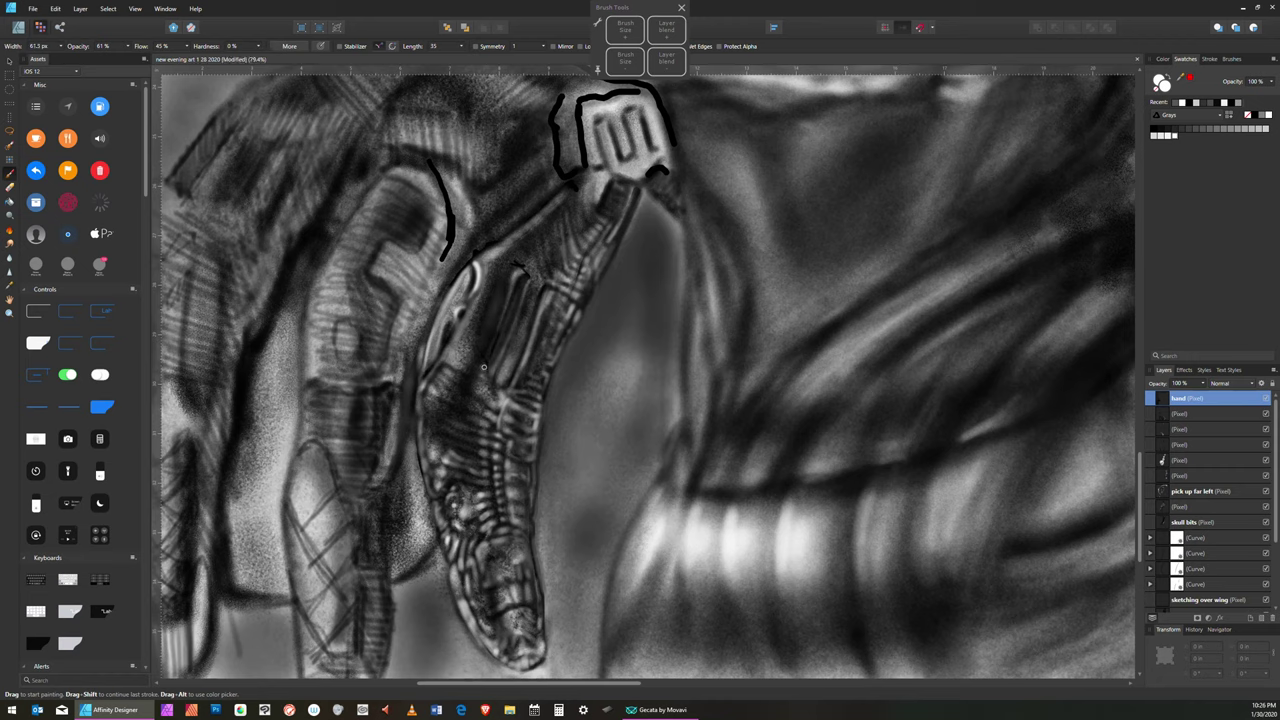
pyautogui.press('[')
pyautogui.press('[')
pyautogui.press('[')
pyautogui.press(']')
pyautogui.press(']')
pyautogui.press(']')
# - Deepen the black shading between the grooved panel and the ribs below it
pyautogui.click(1157, 128)
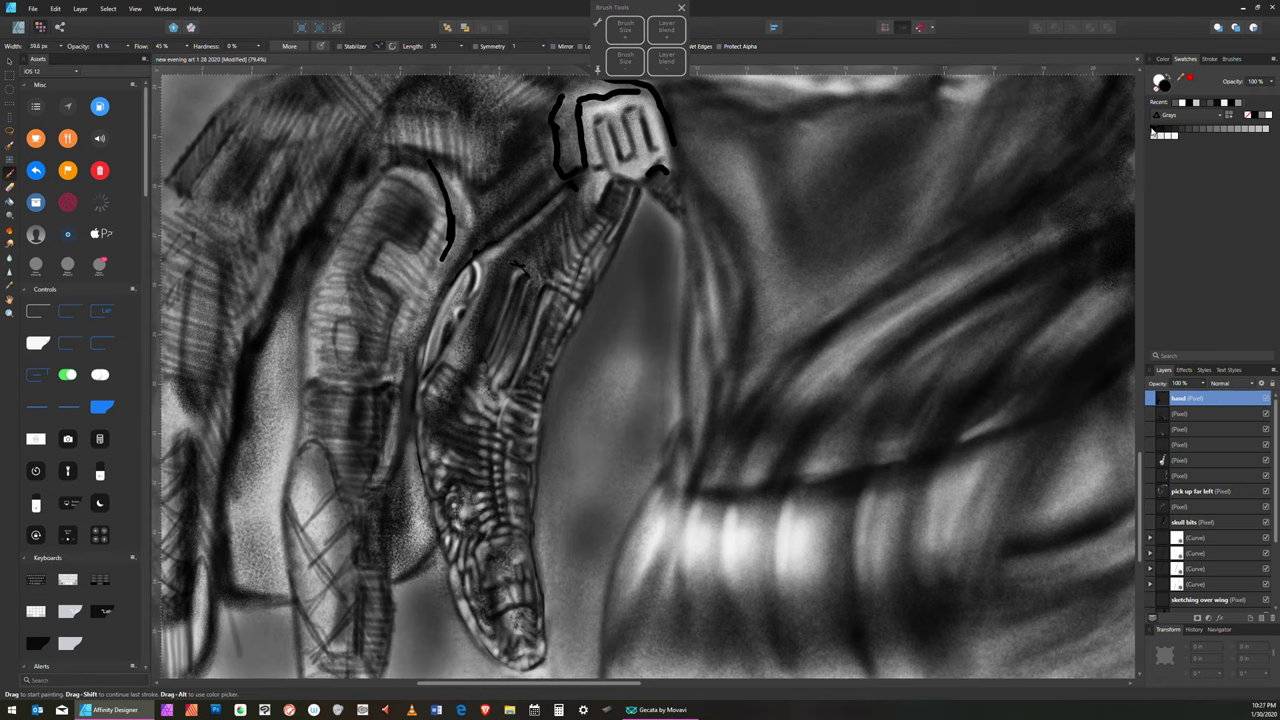
pyautogui.press(']')
pyautogui.press(']')
pyautogui.press(']')
pyautogui.press(']')
pyautogui.press('[')
pyautogui.press('[')
pyautogui.press('[')
pyautogui.press('[')
pyautogui.press('[')
pyautogui.press('[')
# - Highlight the ribs across the middle of the finger in white with a brush of about 47 px or smaller and save the document
pyautogui.click(1171, 137)
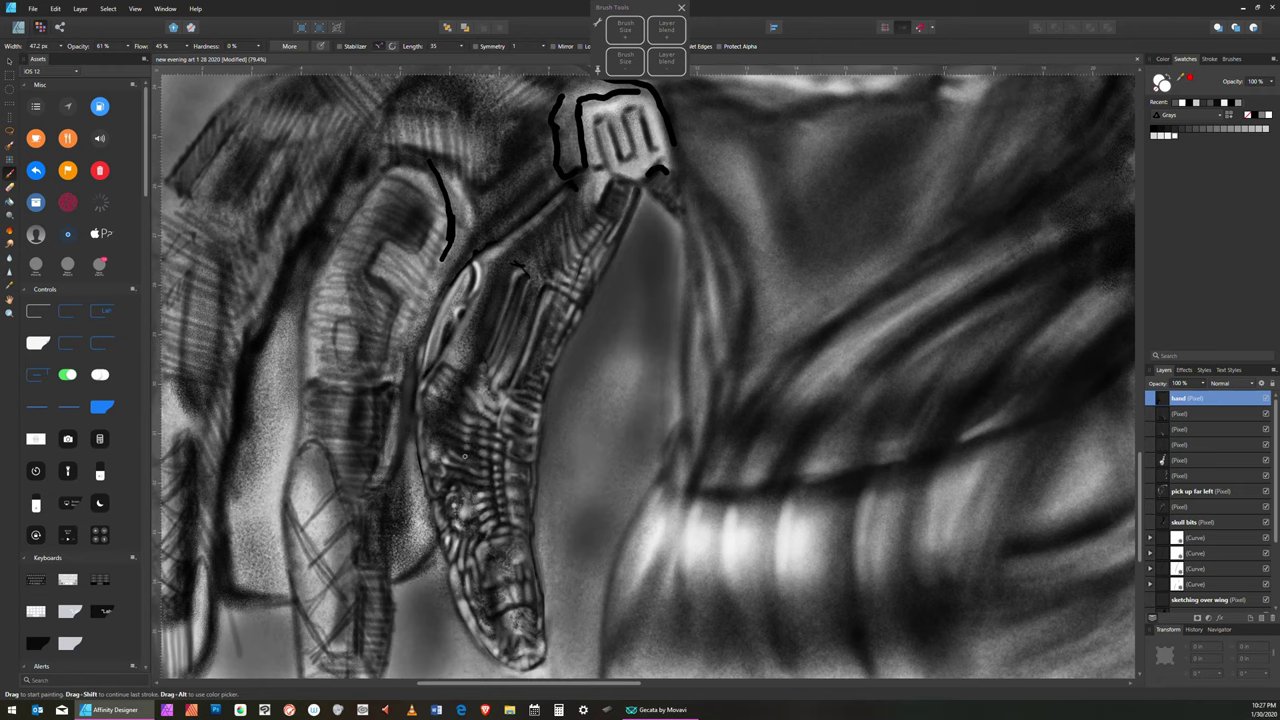
pyautogui.press('[')
pyautogui.press('[')
pyautogui.press('[')
pyautogui.press('[')
pyautogui.press('[')
pyautogui.press('[')
pyautogui.press(']')
pyautogui.press(']')
pyautogui.press('[')
pyautogui.press('[')
pyautogui.press('[')
pyautogui.press(']')
pyautogui.press(']')
pyautogui.press(']')
pyautogui.press(']')
pyautogui.press(']')
pyautogui.press('[')
pyautogui.press('[')
pyautogui.press('[')
pyautogui.press('[')
pyautogui.press('[')
pyautogui.click(33, 8)
pyautogui.click(48, 94)
# - Set the paint color to black and choose the thin 2 px round brush from the Basic brush set
pyautogui.click(1154, 131)
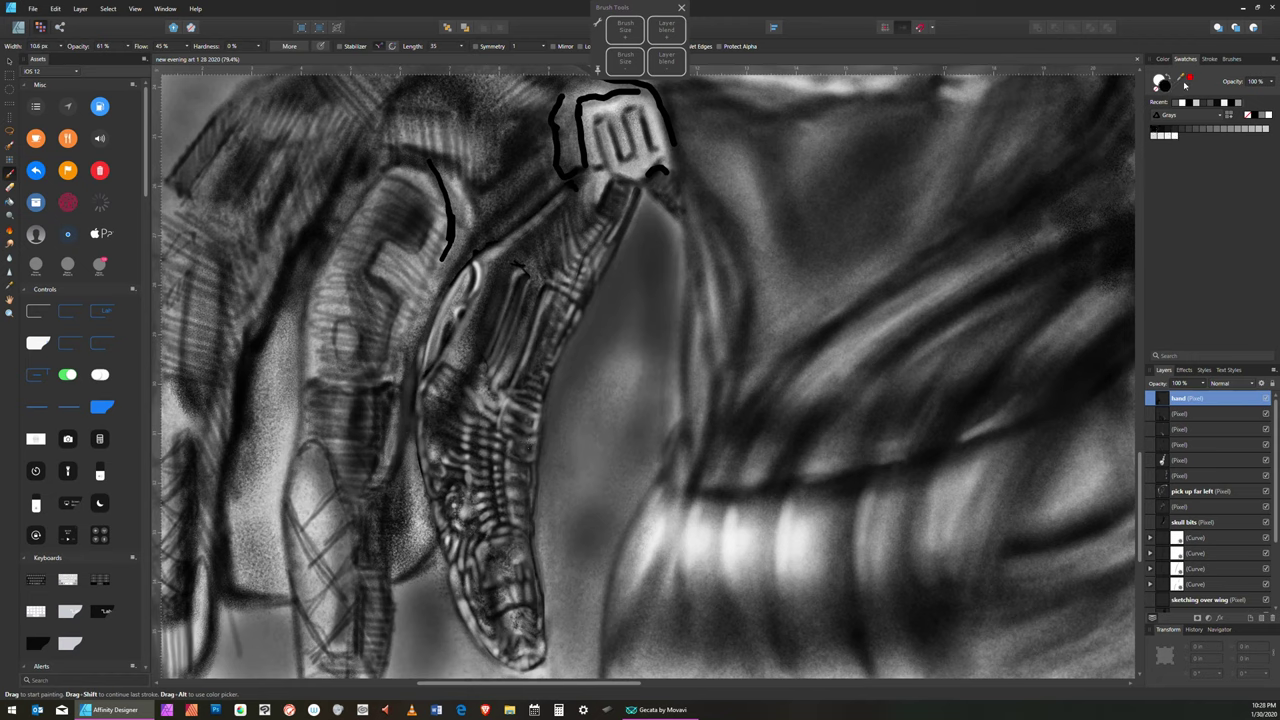
pyautogui.click(1233, 59)
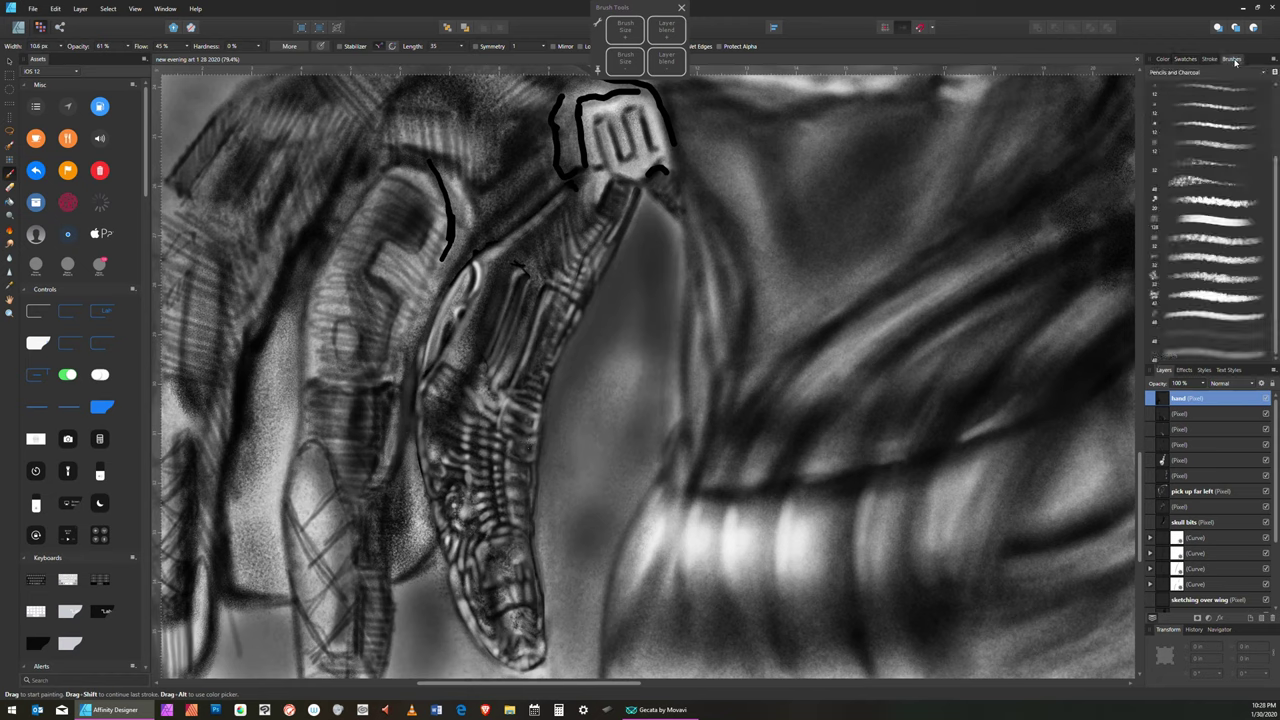
pyautogui.click(1260, 72)
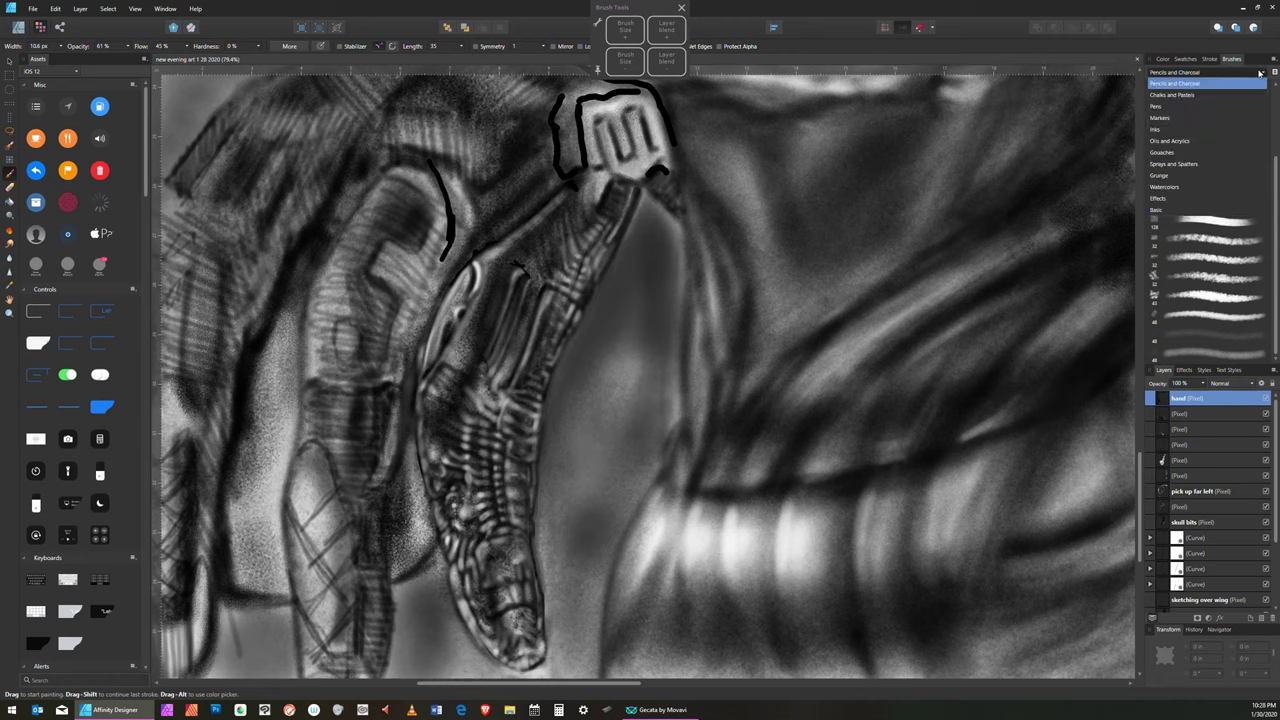
pyautogui.click(1160, 106)
pyautogui.click(1260, 72)
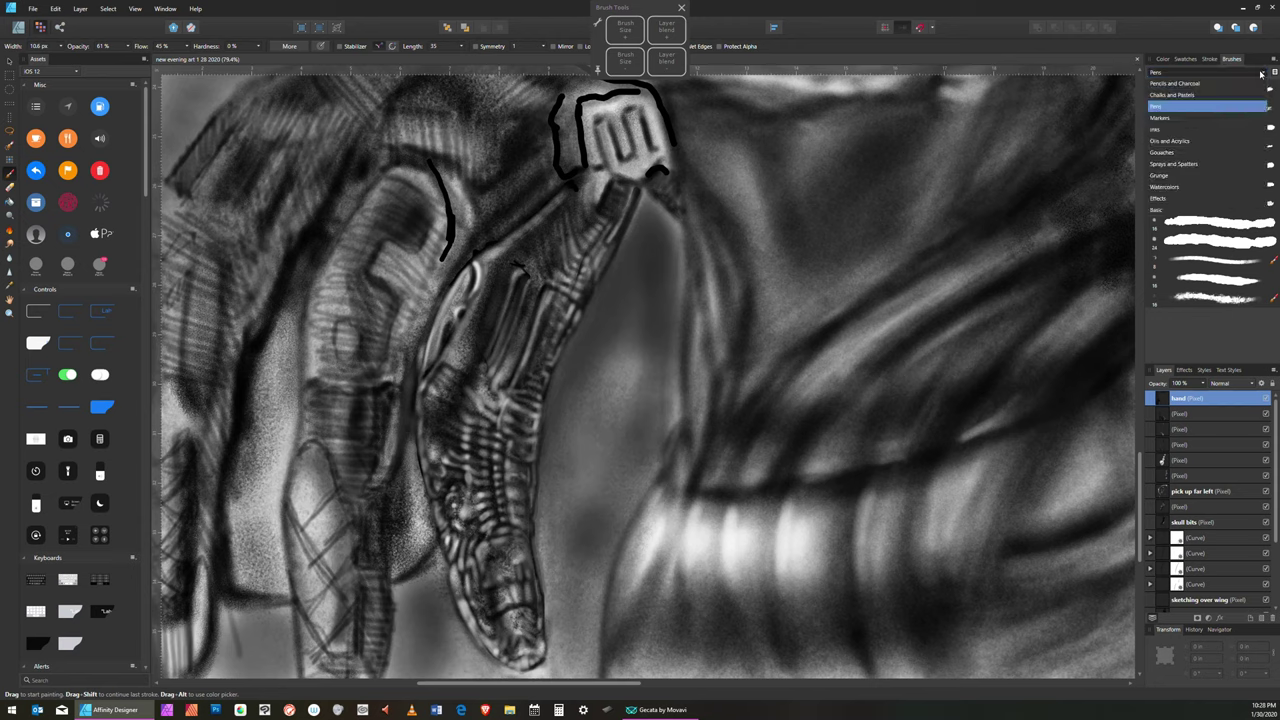
pyautogui.click(1158, 210)
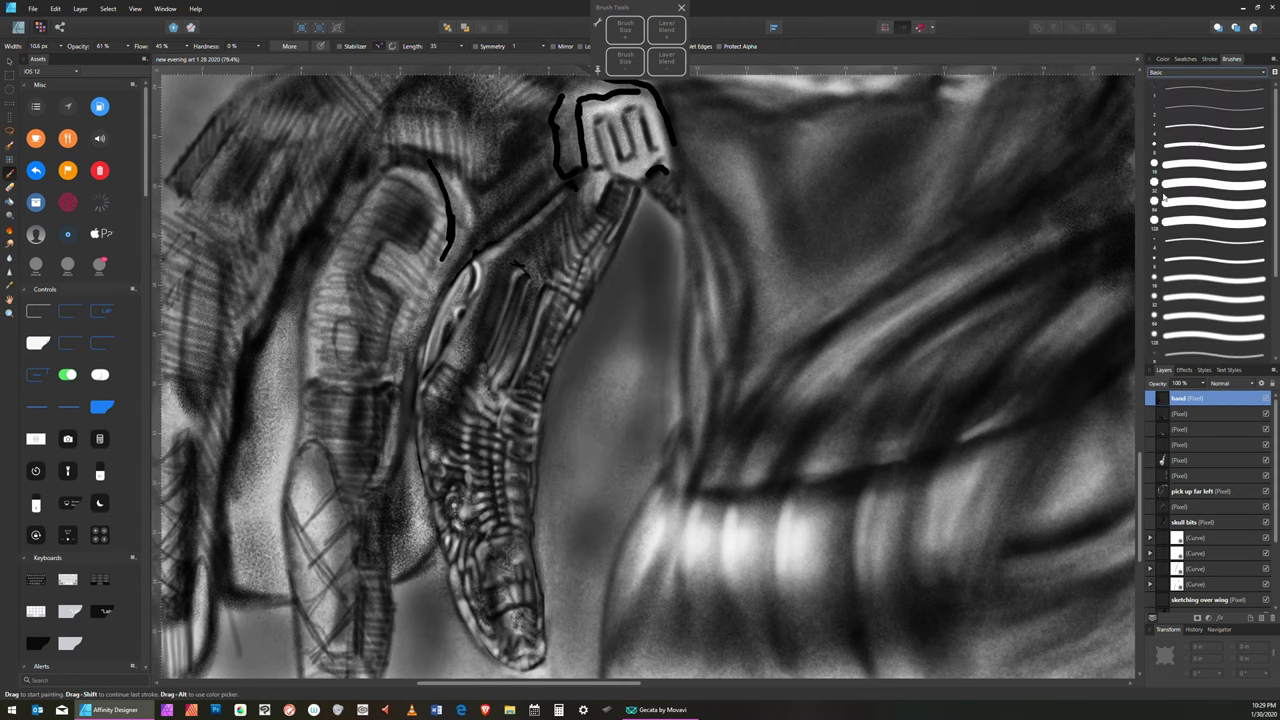
pyautogui.click(1199, 127)
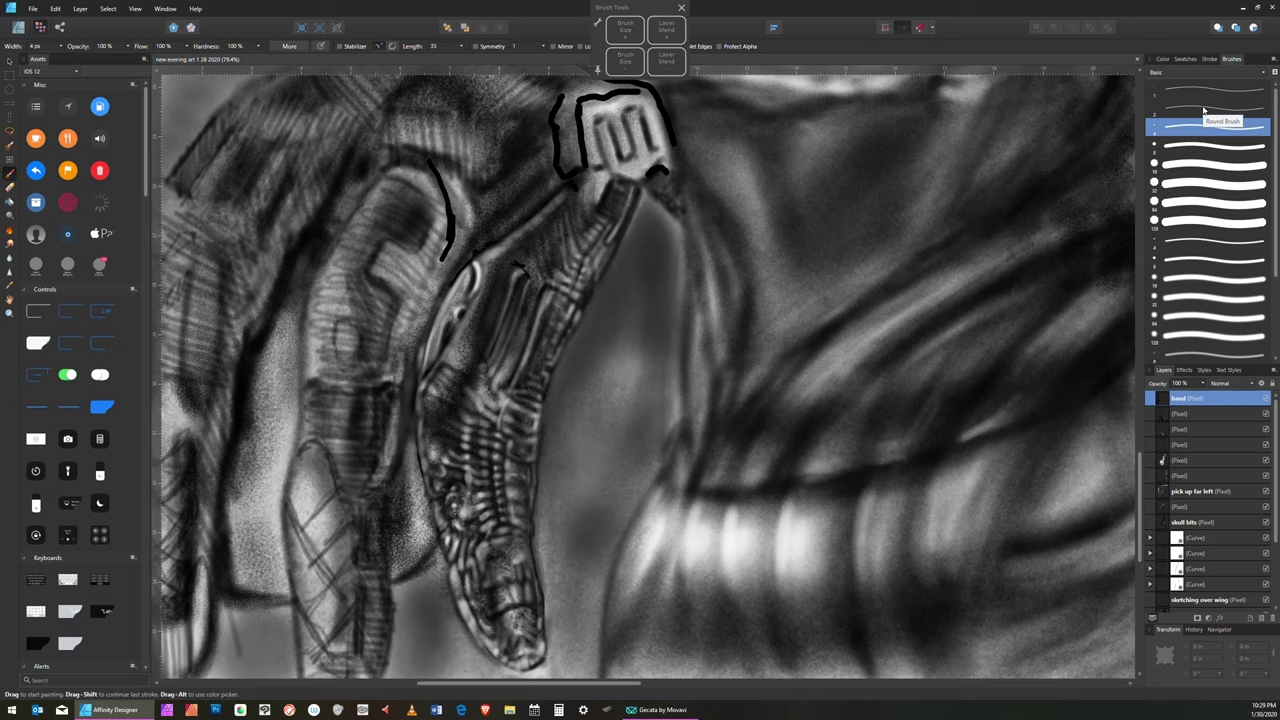
pyautogui.click(1204, 110)
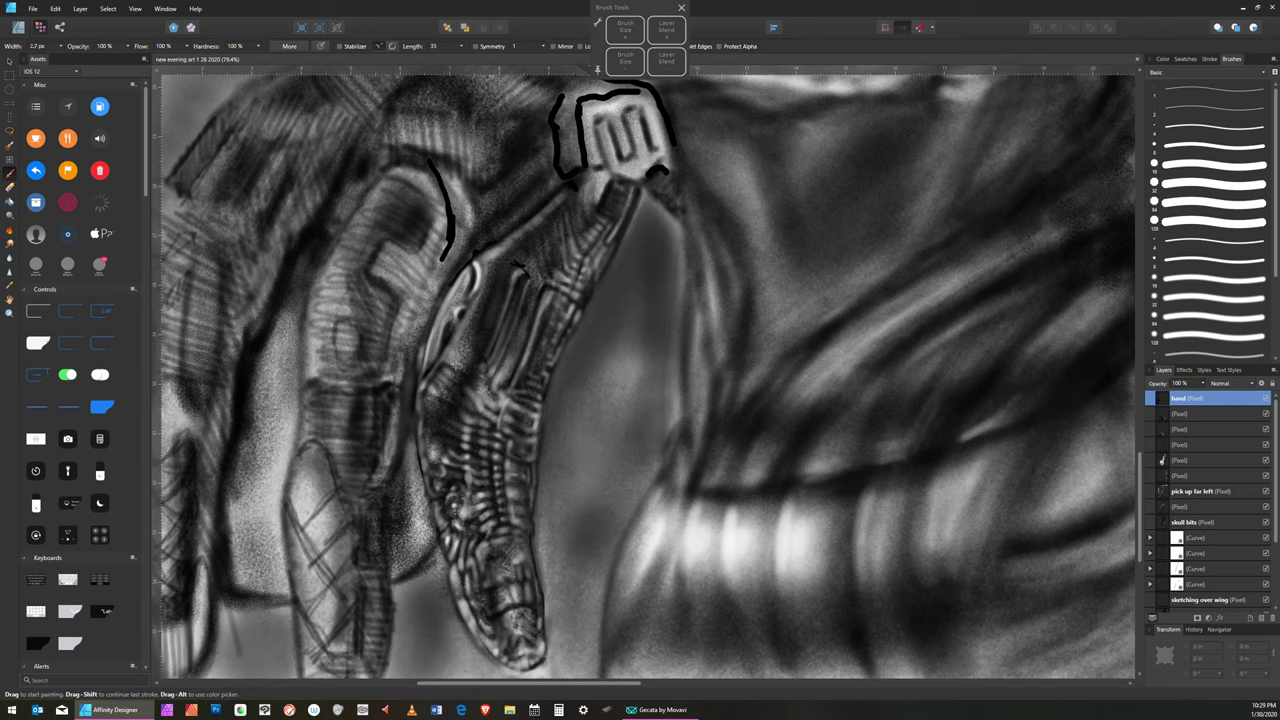
# - Soften the brush by setting its opacity to 58%, flow to 28% and hardness to 29%
pyautogui.click(128, 47)
pyautogui.moveTo(128, 58); pyautogui.dragTo(100, 57)
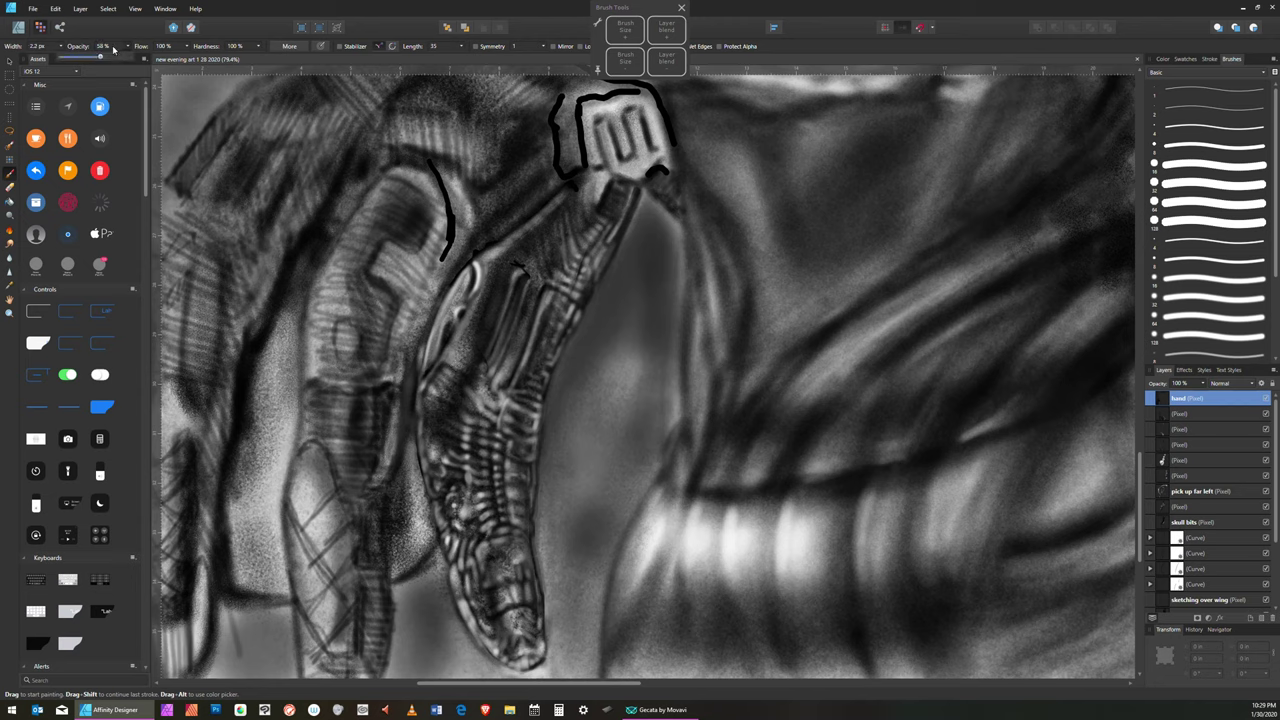
pyautogui.click(186, 47)
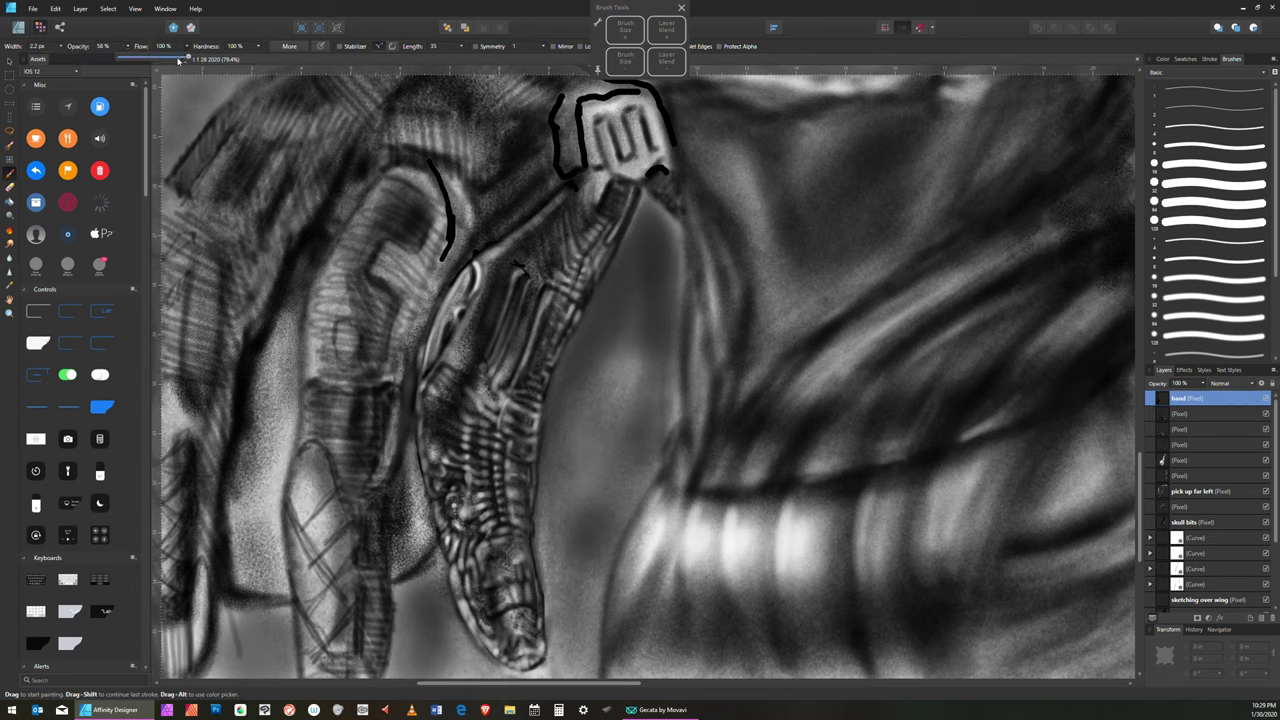
pyautogui.moveTo(186, 59); pyautogui.dragTo(138, 58)
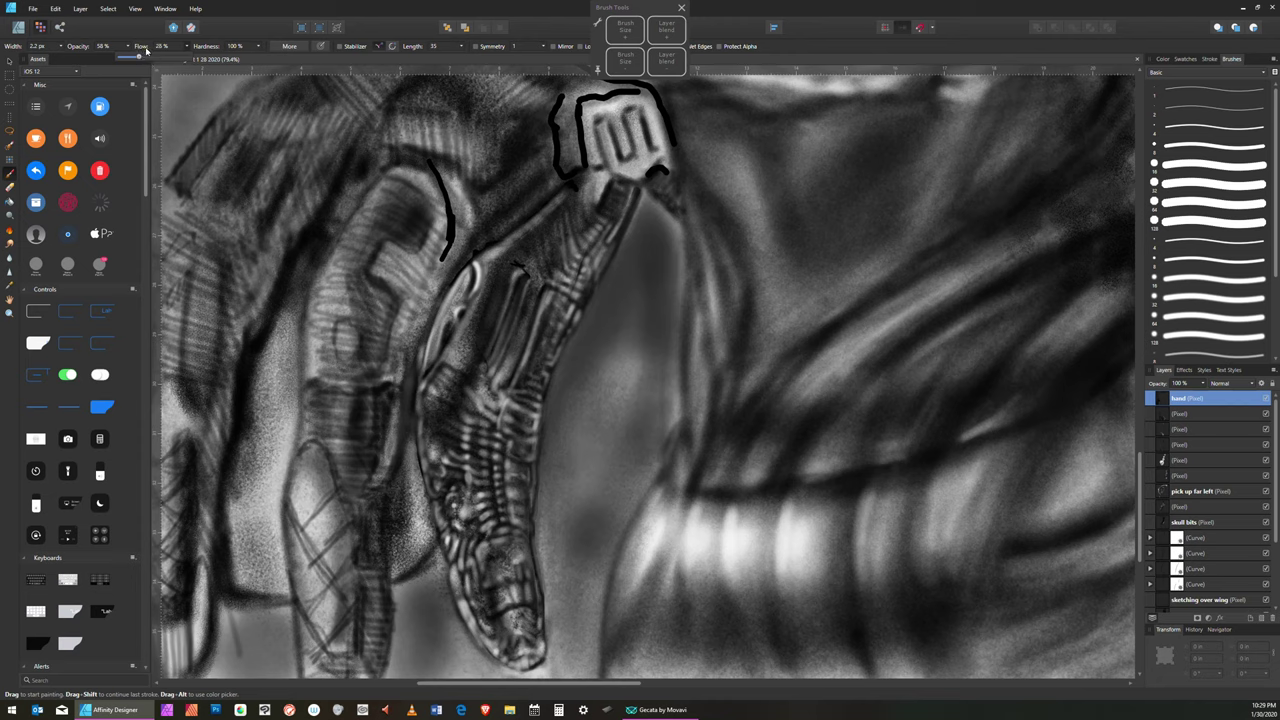
pyautogui.click(258, 46)
pyautogui.click(257, 58)
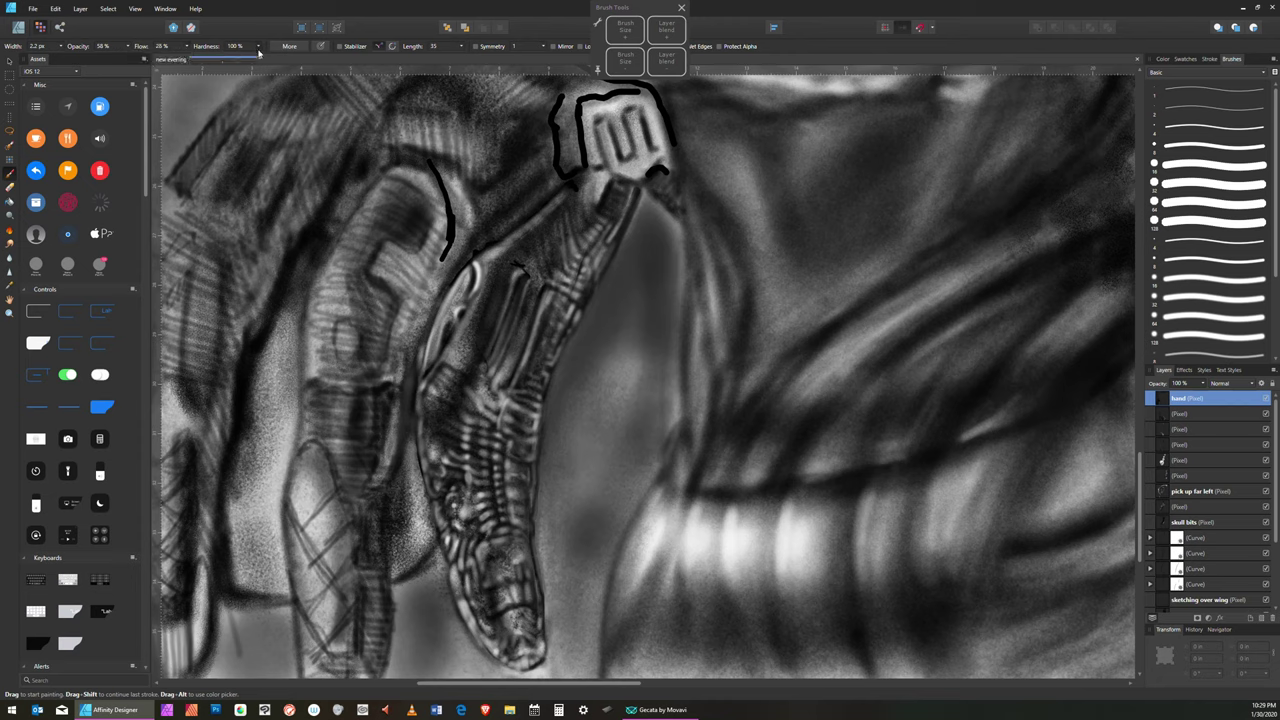
pyautogui.moveTo(258, 54); pyautogui.dragTo(201, 56)
# - Shade the fingertip and darken its outer edge in black with a brush of about 34 px, and save the document
pyautogui.press('[')
pyautogui.press('[')
pyautogui.press('[')
pyautogui.press(']')
pyautogui.press(']')
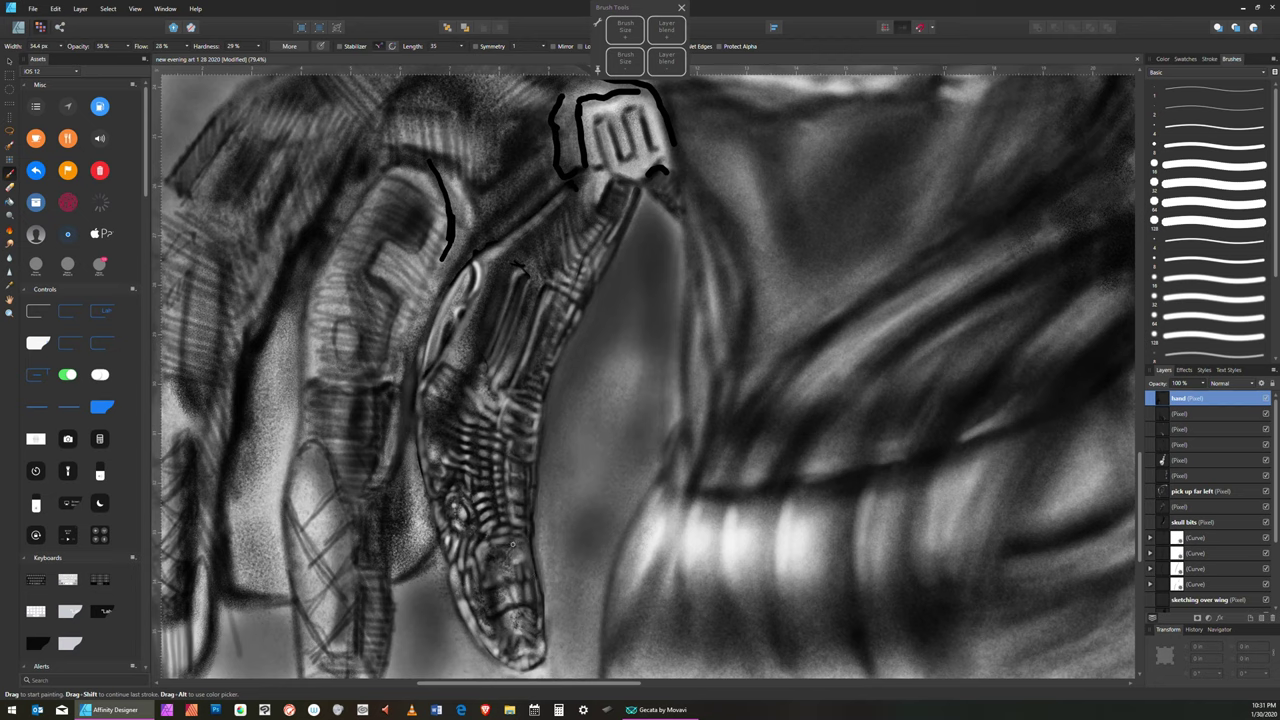
pyautogui.moveTo(523, 548); pyautogui.dragTo(532, 601)
pyautogui.moveTo(518, 585)
pyautogui.mouseDown()
pyautogui.moveTo(517, 572)
pyautogui.moveTo(506, 588)
pyautogui.moveTo(503, 560)
pyautogui.mouseUp()
pyautogui.moveTo(537, 632)
pyautogui.mouseDown()
pyautogui.moveTo(510, 656)
pyautogui.moveTo(488, 618)
pyautogui.moveTo(528, 667)
pyautogui.moveTo(516, 657)
pyautogui.moveTo(538, 652)
pyautogui.moveTo(540, 629)
pyautogui.moveTo(543, 666)
pyautogui.mouseUp()
pyautogui.moveTo(543, 618); pyautogui.dragTo(544, 580)
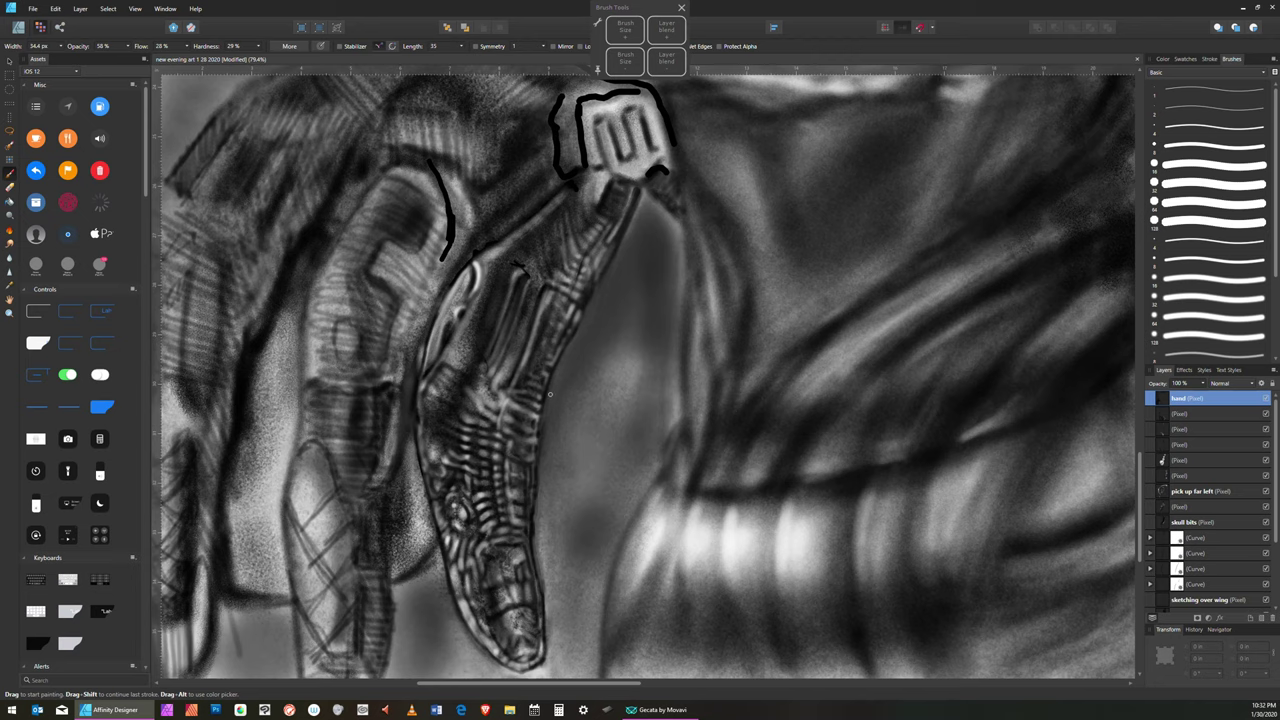
pyautogui.click(33, 8)
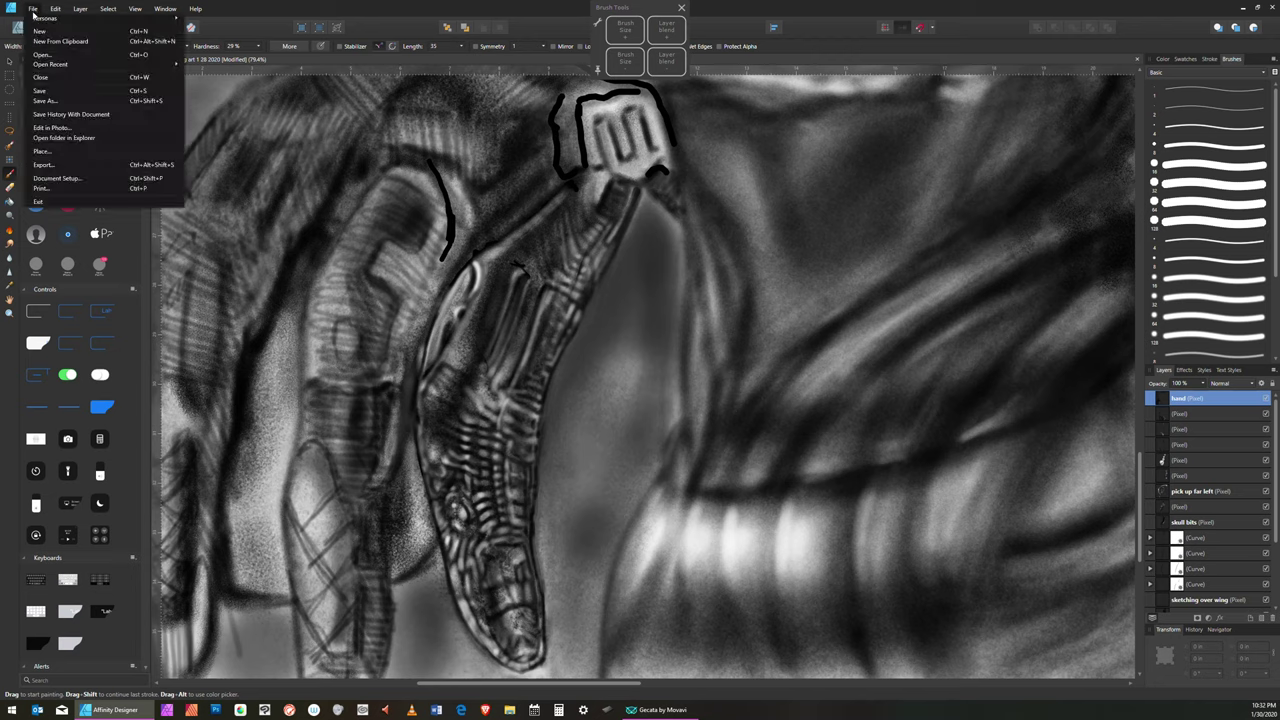
pyautogui.click(44, 92)
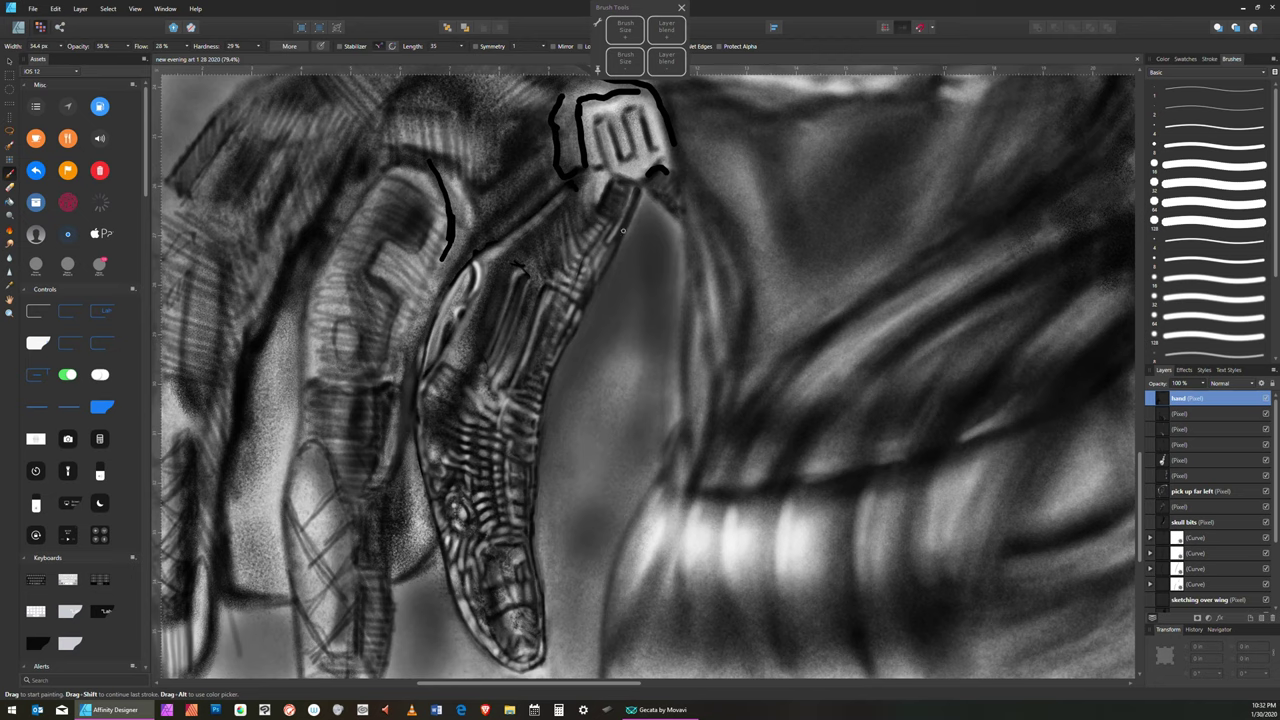
# - Darken the contour of the finger's upper segment above the grooved panel with a brush of about 13 px
pyautogui.press(']')
pyautogui.press(']')
pyautogui.press('[')
pyautogui.press(']')
pyautogui.press('[')
pyautogui.moveTo(512, 250); pyautogui.dragTo(518, 263)
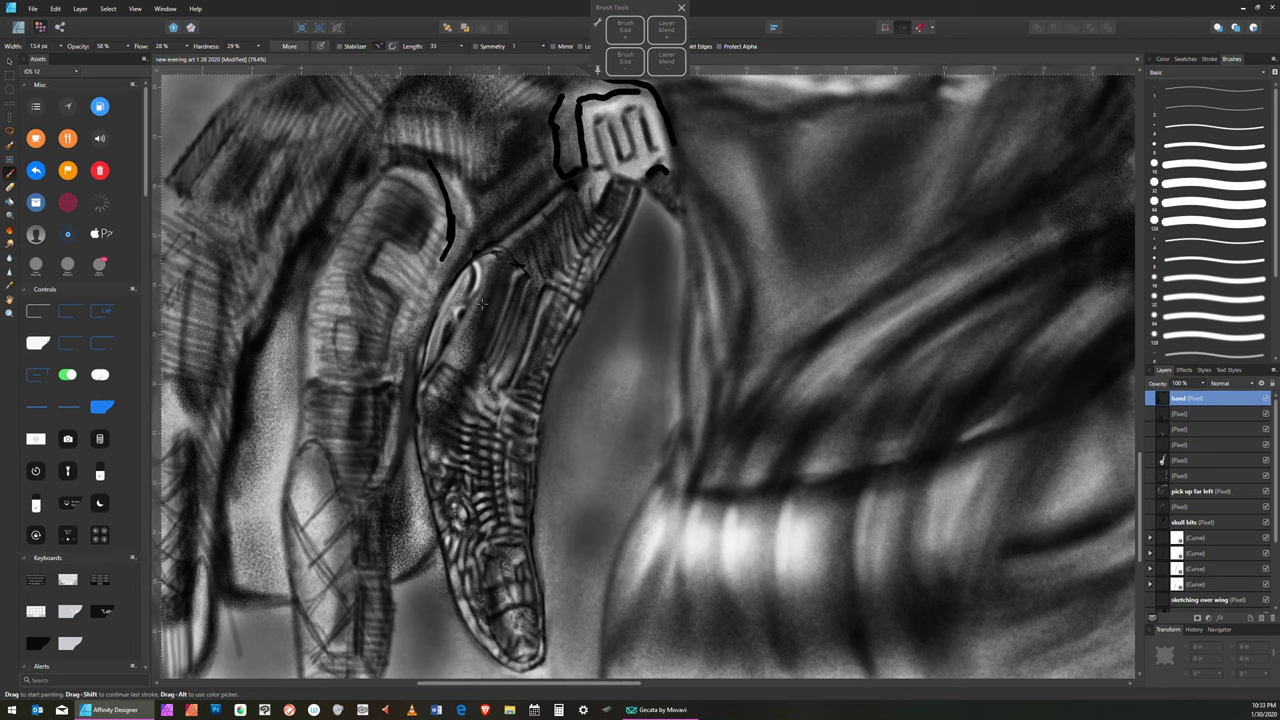
# - Define the neck's edge facing the finger with a long dark contour down to the bright form below
pyautogui.press('[')
pyautogui.press(']')
pyautogui.press(']')
pyautogui.press('[')
pyautogui.press(']')
pyautogui.press('[')
pyautogui.moveTo(684, 232); pyautogui.dragTo(663, 489)
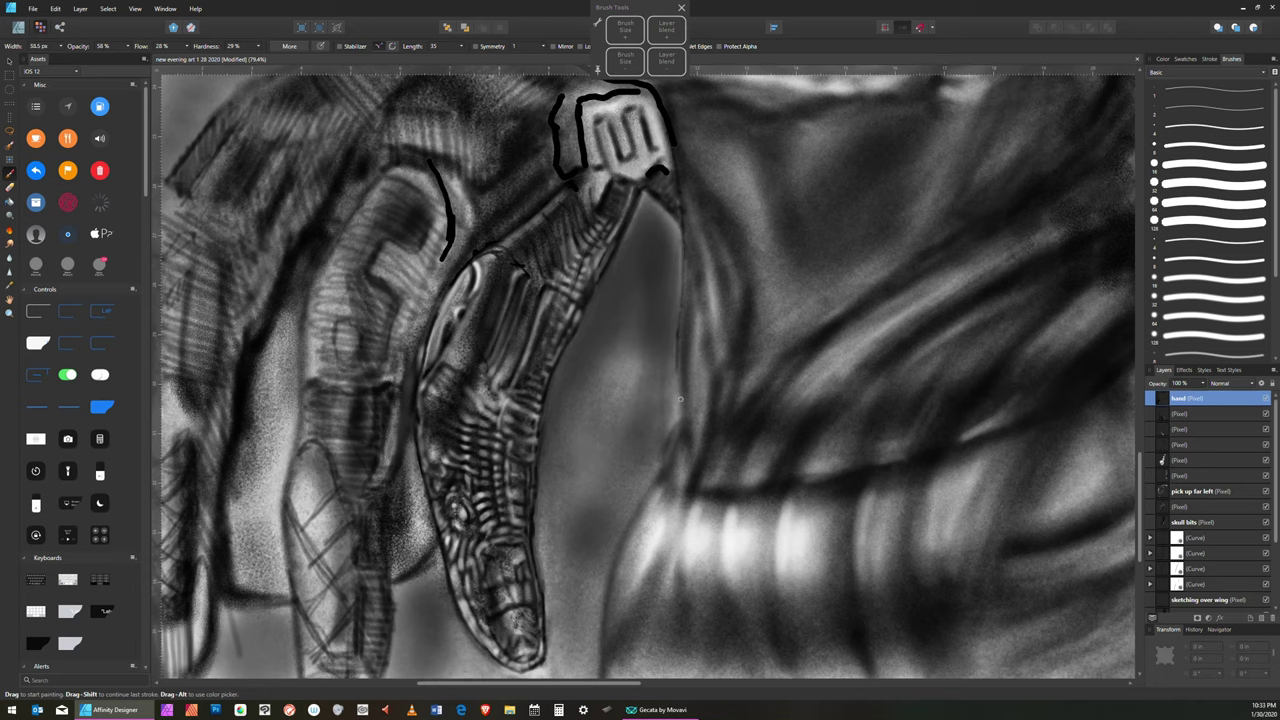
pyautogui.moveTo(680, 399); pyautogui.dragTo(673, 567)
pyautogui.press('[')
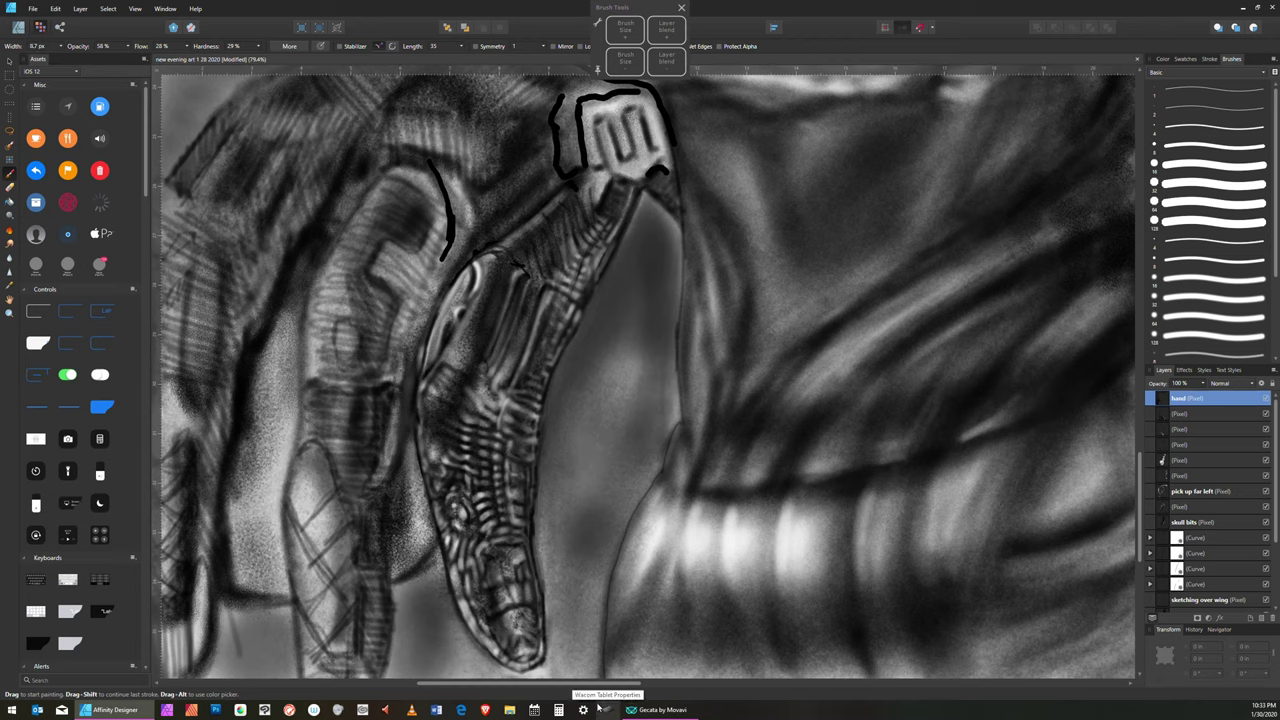
# - Try a black stroke along the inner edge of the knuckle block with the 4 px round Basic brush
pyautogui.press(']')
pyautogui.press(']')
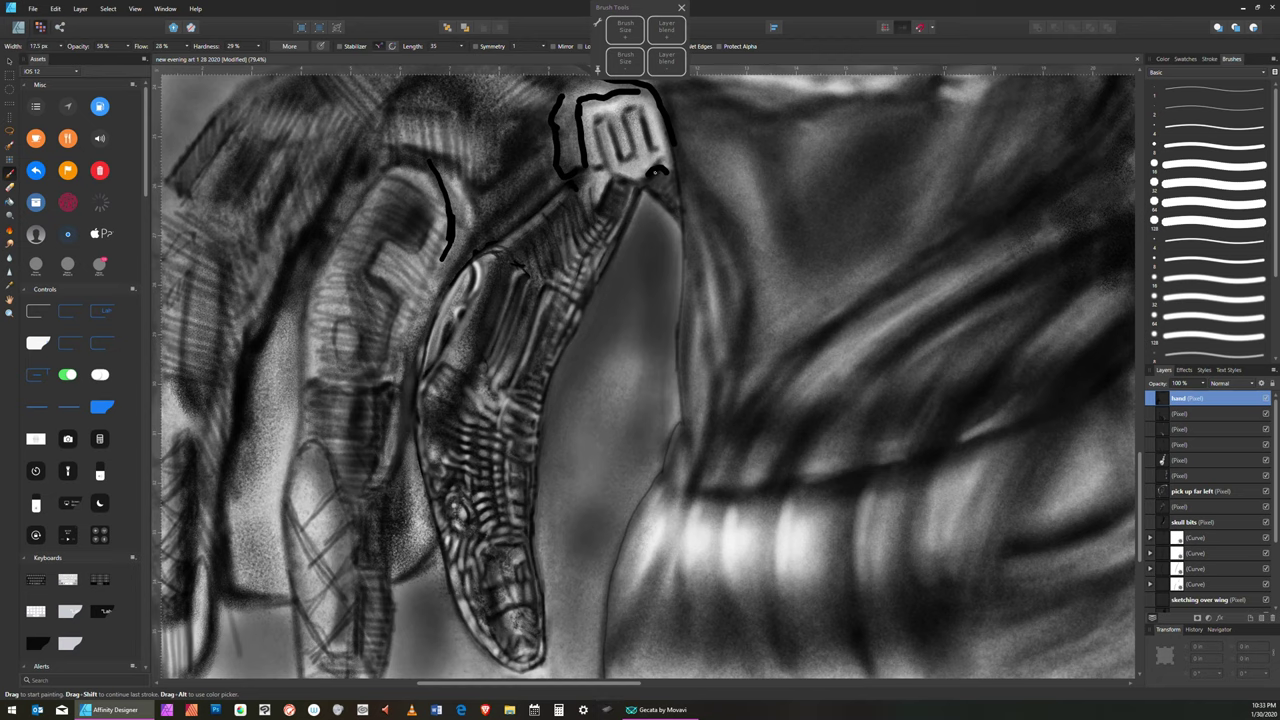
pyautogui.press('[')
pyautogui.press('[')
pyautogui.press('[')
pyautogui.press('[')
pyautogui.click(1187, 126)
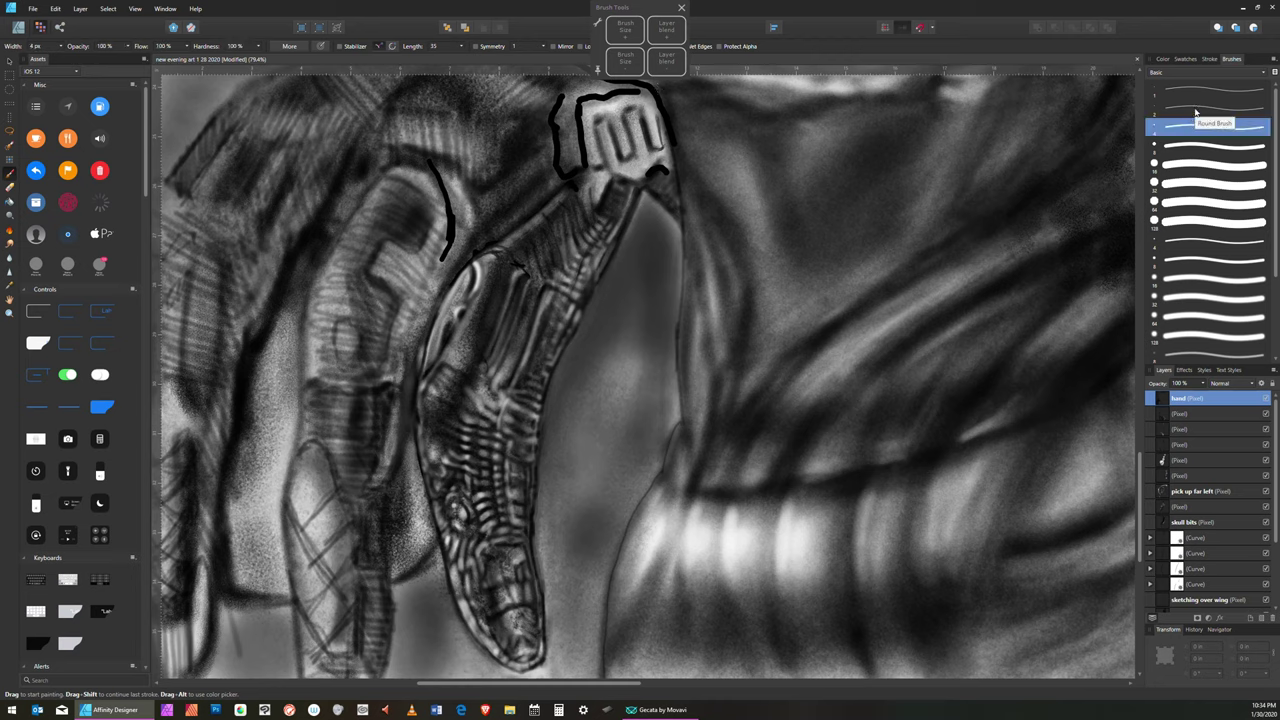
pyautogui.press(']')
pyautogui.press(']')
pyautogui.press(']')
pyautogui.press(']')
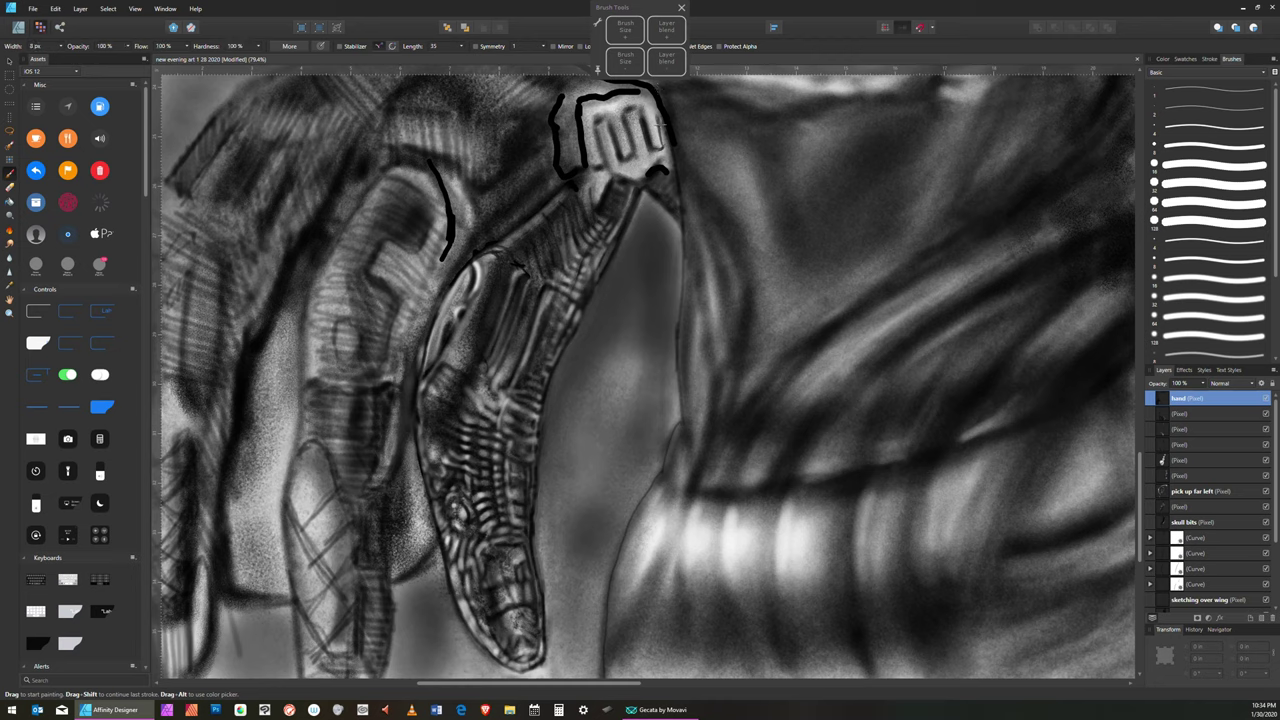
pyautogui.press('[')
pyautogui.moveTo(661, 125); pyautogui.dragTo(659, 160)
pyautogui.press('[')
# - Try white highlight strokes beside the grooves of the knuckle block using a larger brush
pyautogui.click(1164, 61)
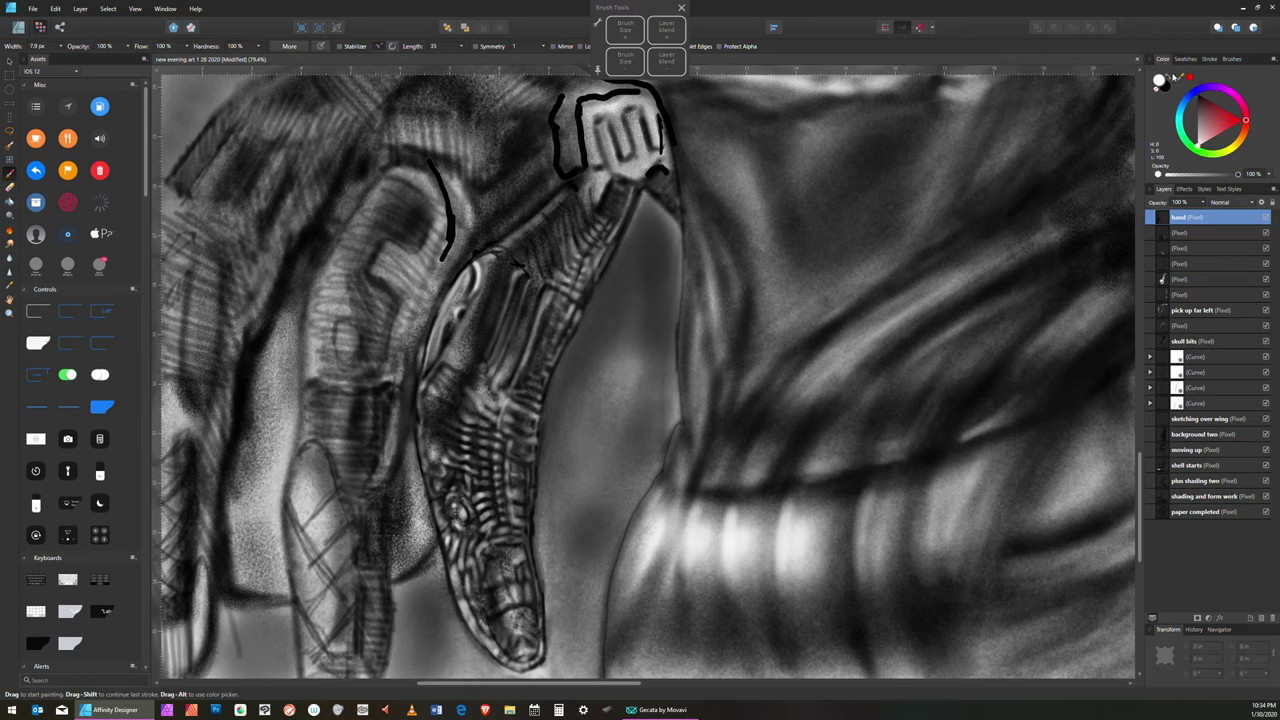
pyautogui.press(']')
pyautogui.press(']')
pyautogui.press(']')
pyautogui.press(']')
pyautogui.moveTo(658, 117); pyautogui.dragTo(661, 160)
pyautogui.moveTo(650, 116)
pyautogui.mouseDown()
pyautogui.moveTo(649, 144)
pyautogui.moveTo(633, 154)
pyautogui.mouseUp()
pyautogui.press('[')
pyautogui.press('[')
pyautogui.press('[')
pyautogui.click(35, 9)
pyautogui.click(35, 9)
pyautogui.click(35, 9)
pyautogui.click(56, 15)
pyautogui.click(56, 15)
pyautogui.click(58, 19)
pyautogui.click(56, 14)
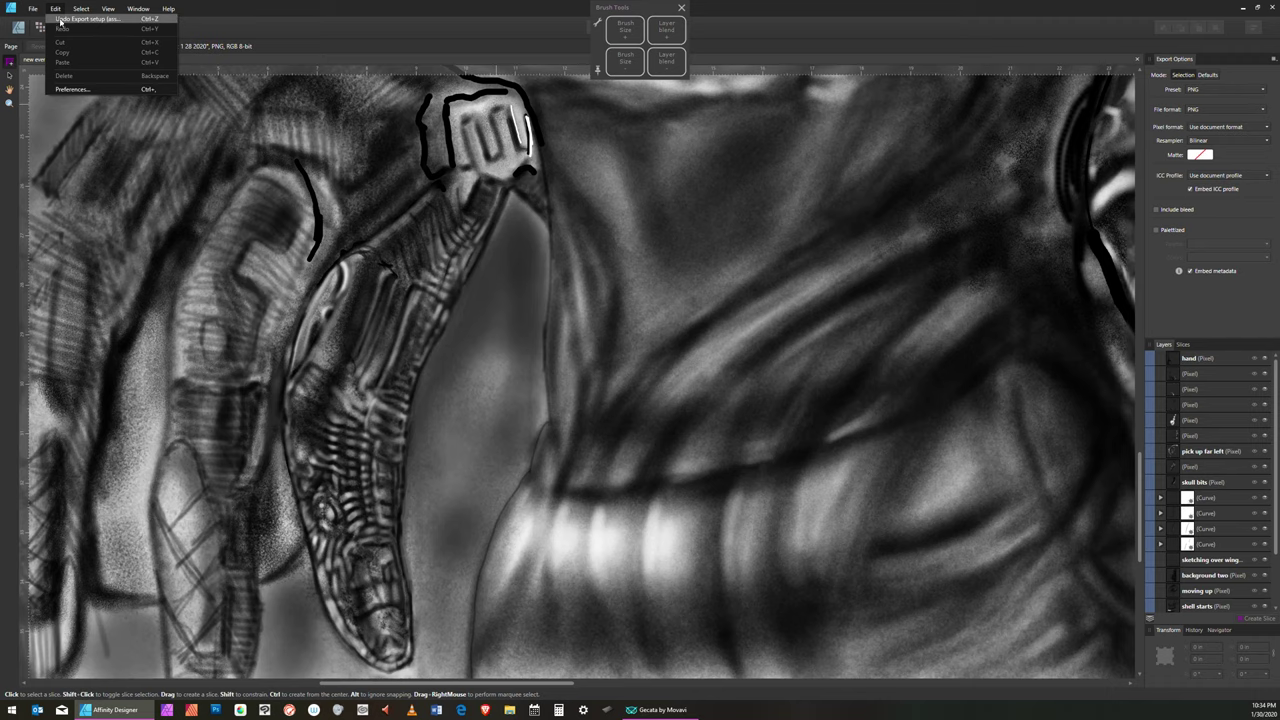
pyautogui.click(60, 19)
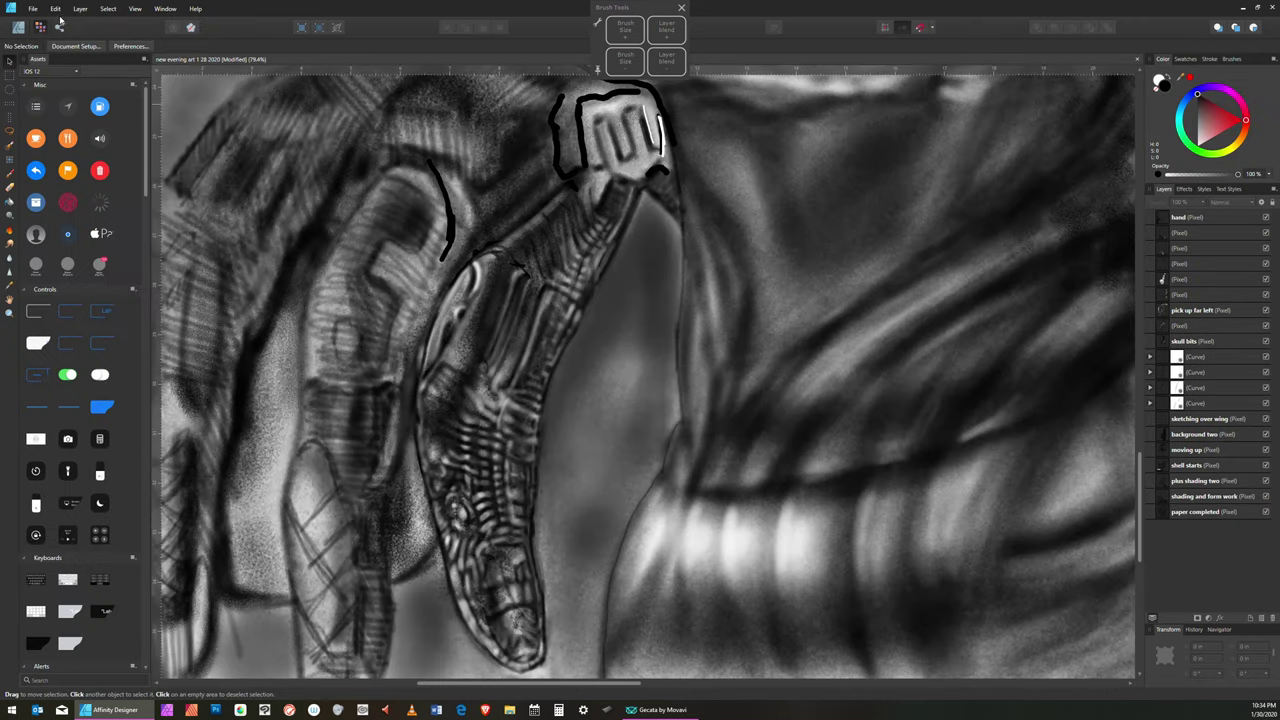
# - Undo the white and black trial strokes on the knuckle block
pyautogui.click(56, 10)
pyautogui.click(61, 20)
pyautogui.click(56, 10)
pyautogui.click(56, 10)
pyautogui.click(56, 10)
pyautogui.click(61, 19)
pyautogui.click(56, 10)
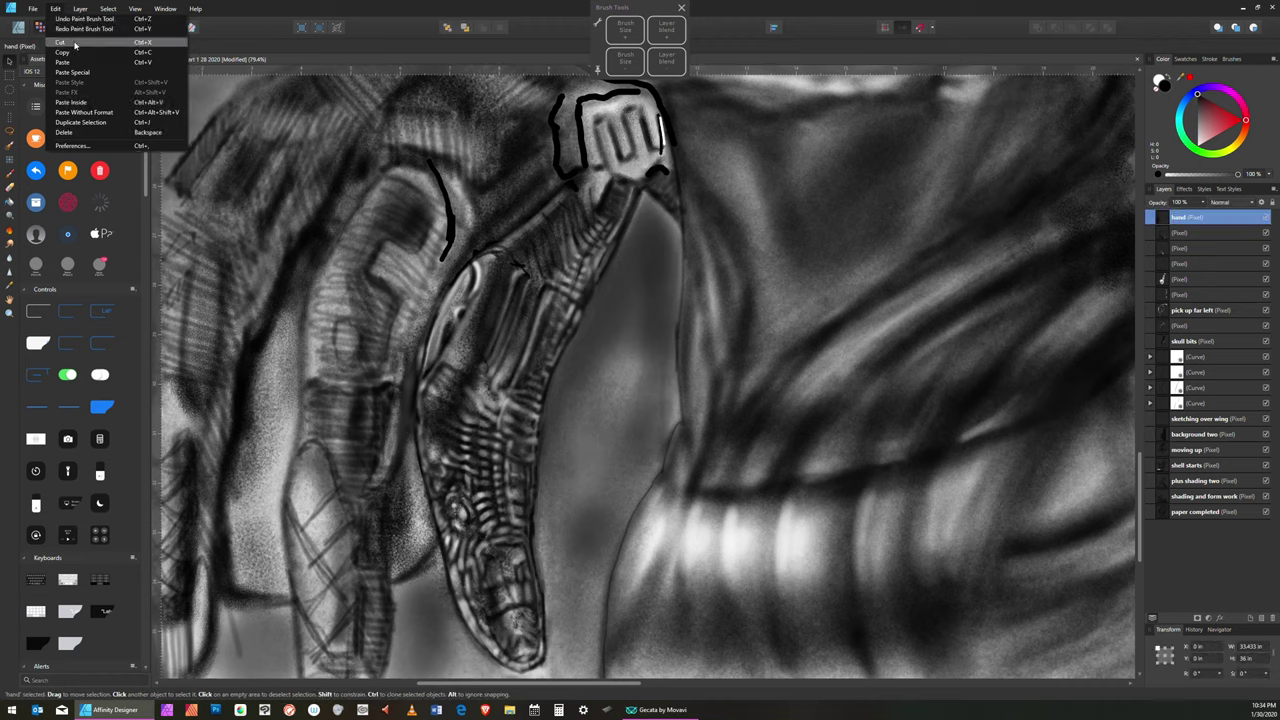
pyautogui.click(61, 19)
pyautogui.click(56, 10)
pyautogui.click(67, 27)
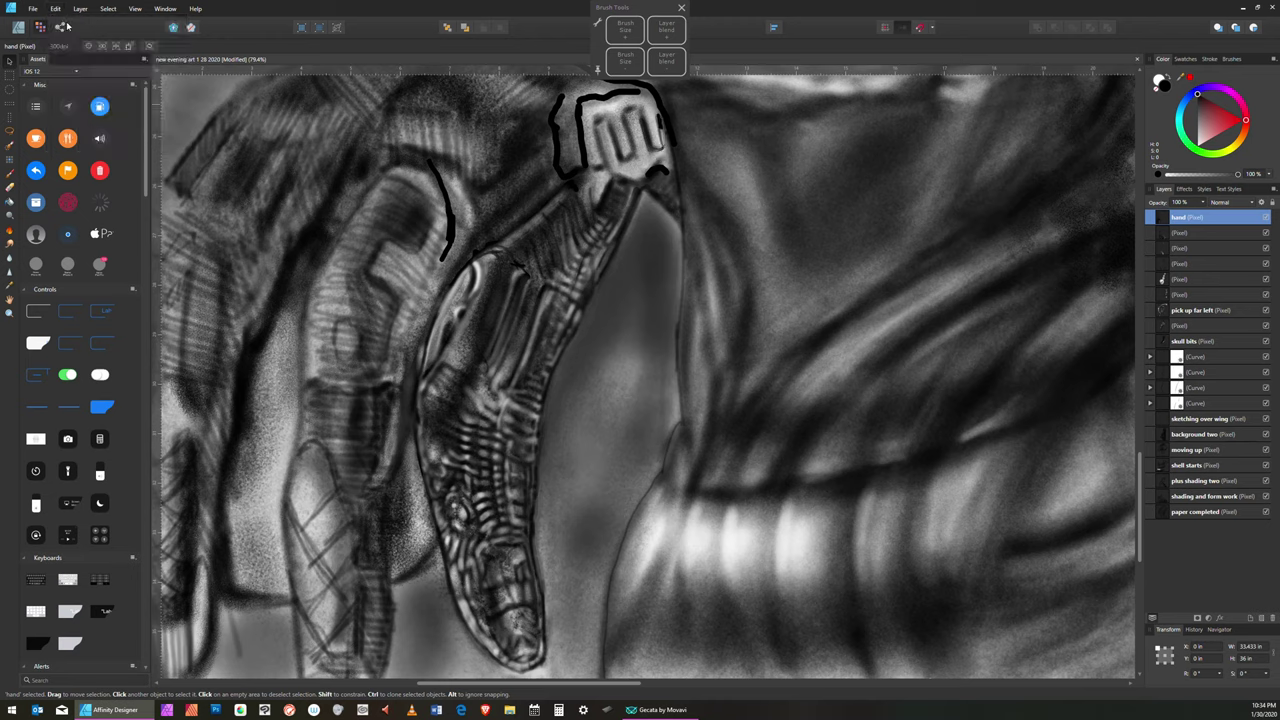
pyautogui.click(56, 10)
pyautogui.click(61, 19)
pyautogui.click(56, 10)
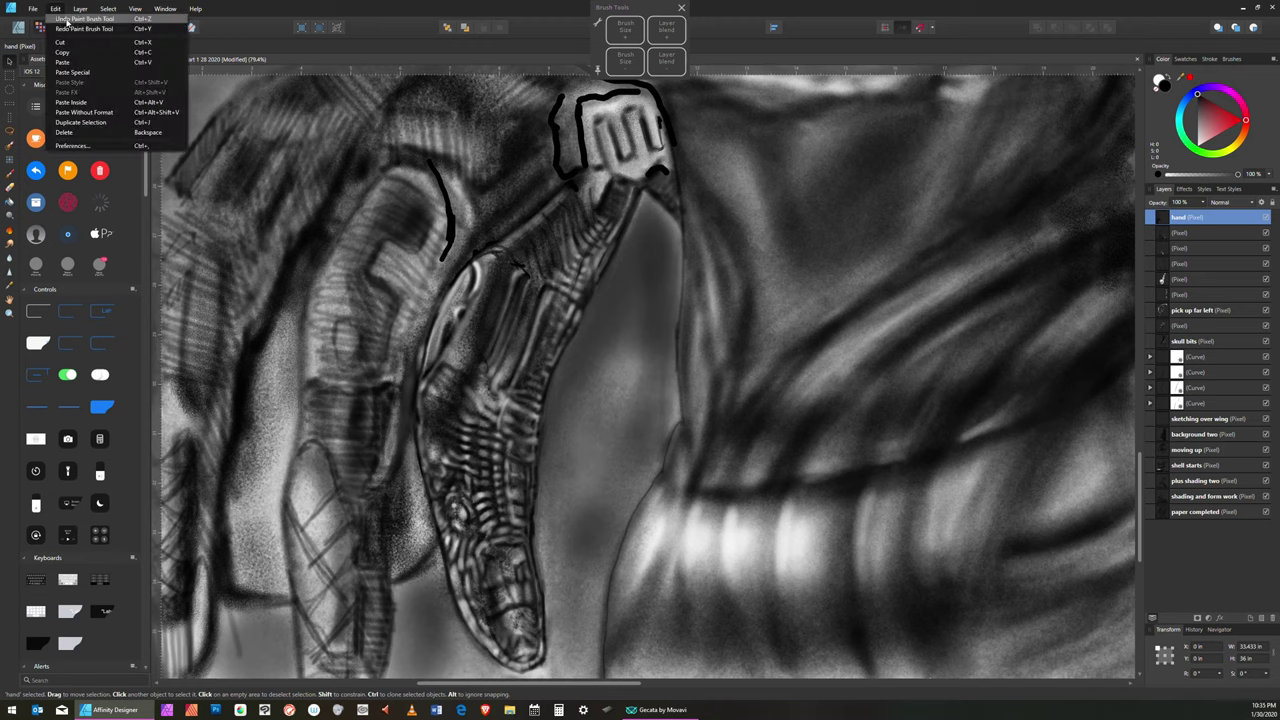
pyautogui.click(59, 20)
pyautogui.click(56, 10)
pyautogui.click(67, 24)
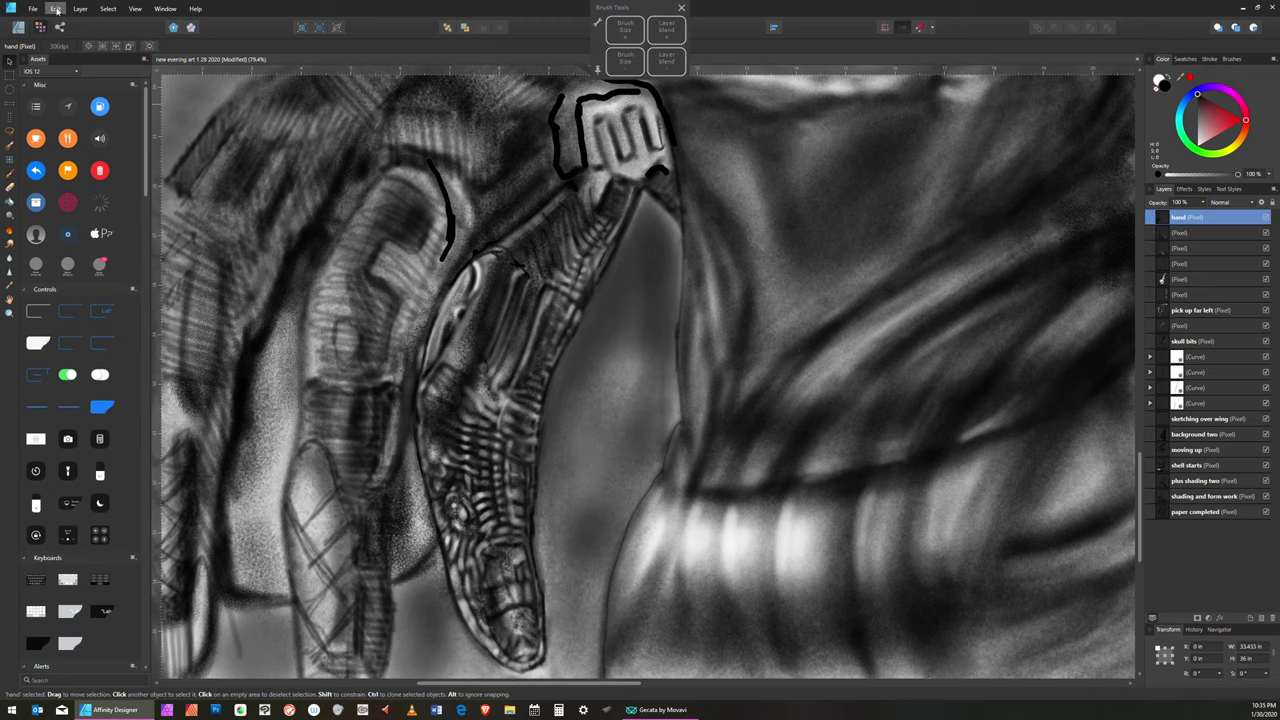
pyautogui.click(56, 10)
pyautogui.click(61, 19)
pyautogui.click(56, 10)
pyautogui.click(60, 20)
pyautogui.click(57, 10)
pyautogui.press('Escape')
# - Save the document
pyautogui.click(33, 9)
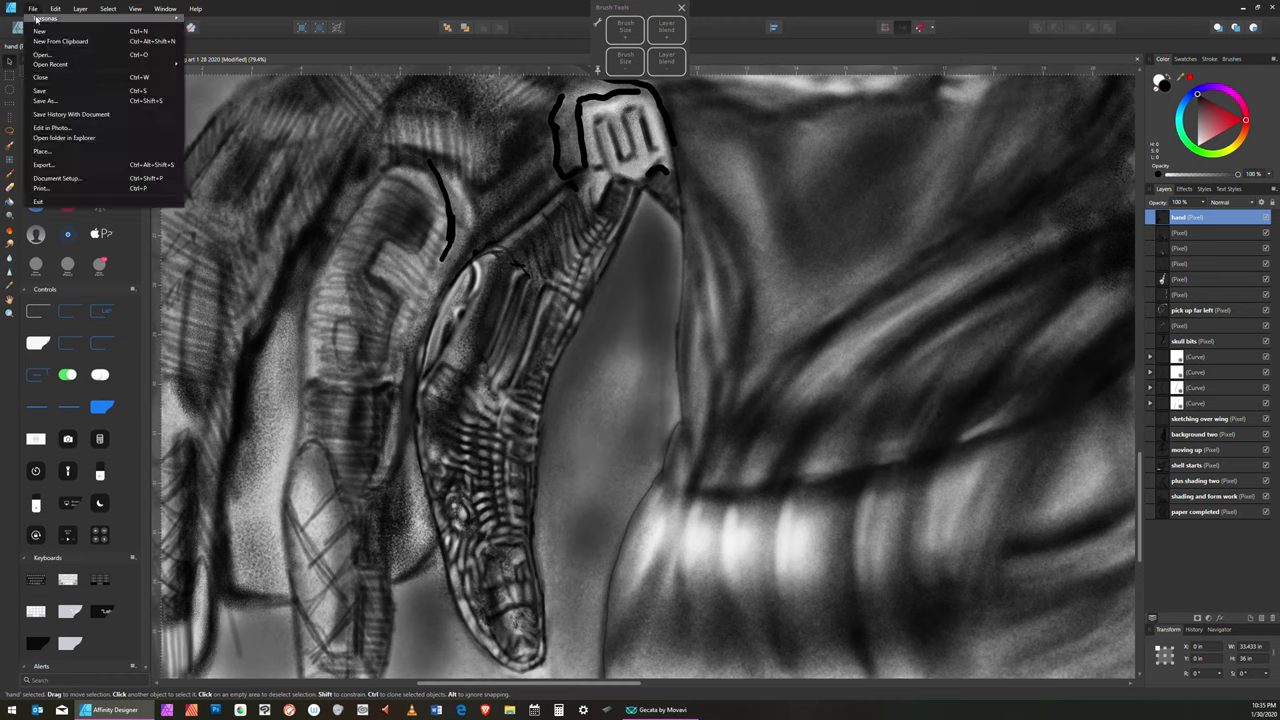
pyautogui.click(49, 92)
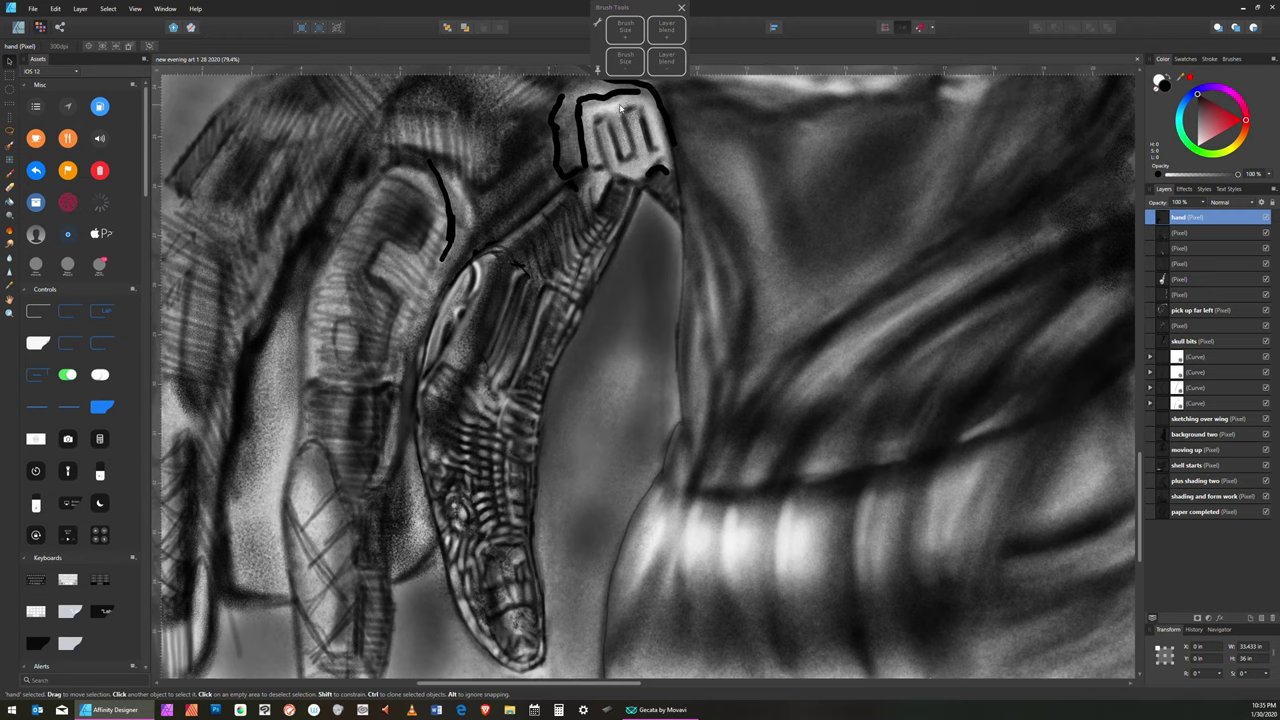
pyautogui.click(36, 10)
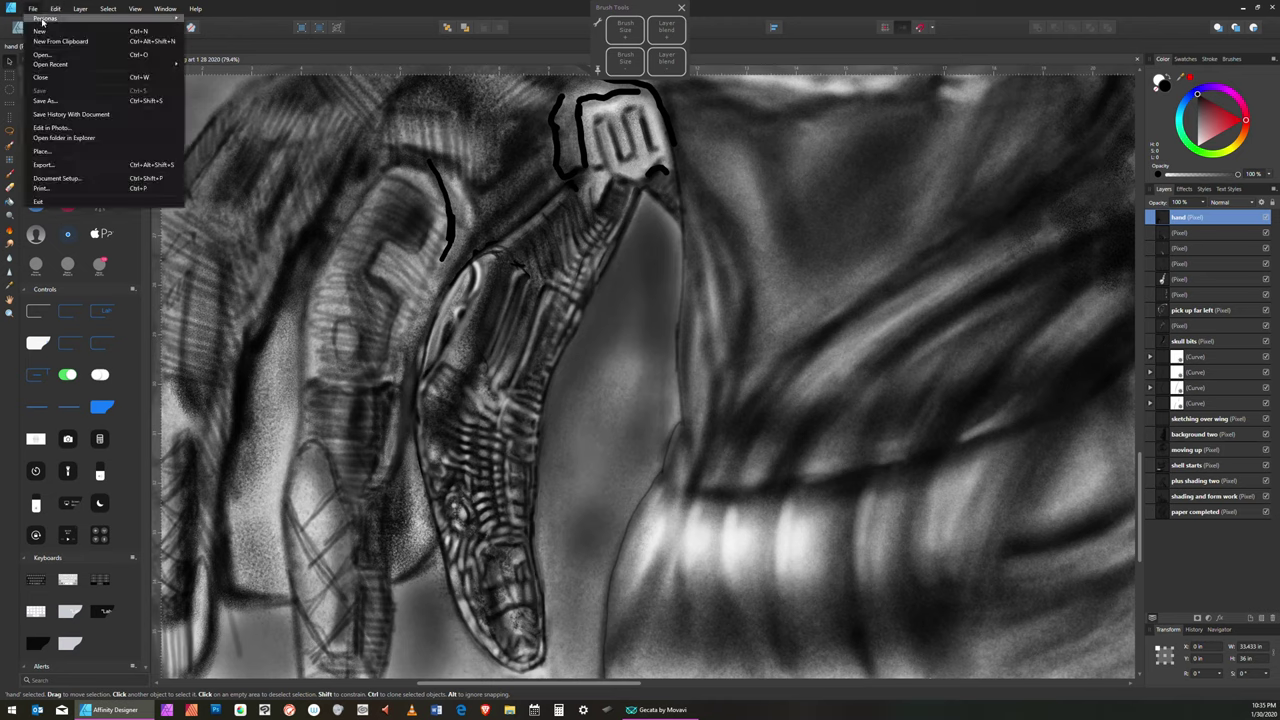
pyautogui.moveTo(43, 18)
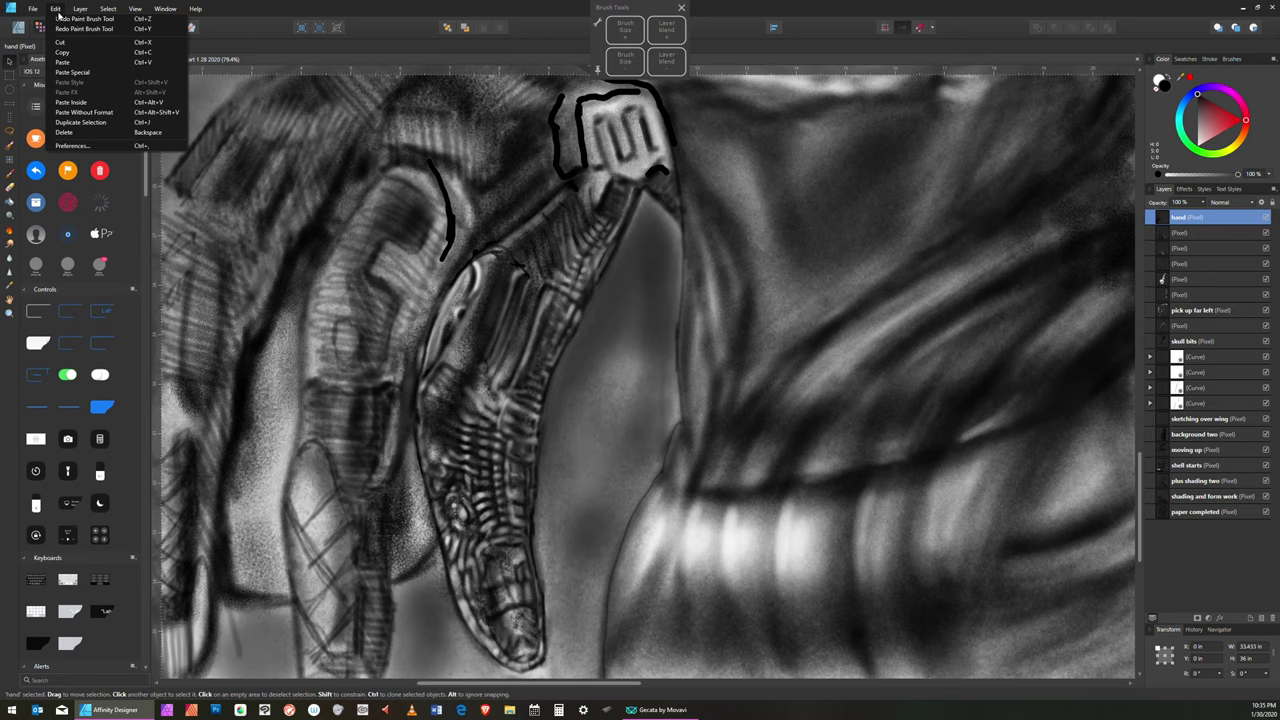
# - Try a short white highlight in the knuckle block with a brush of about 16 px, then undo it
pyautogui.click(9, 187)
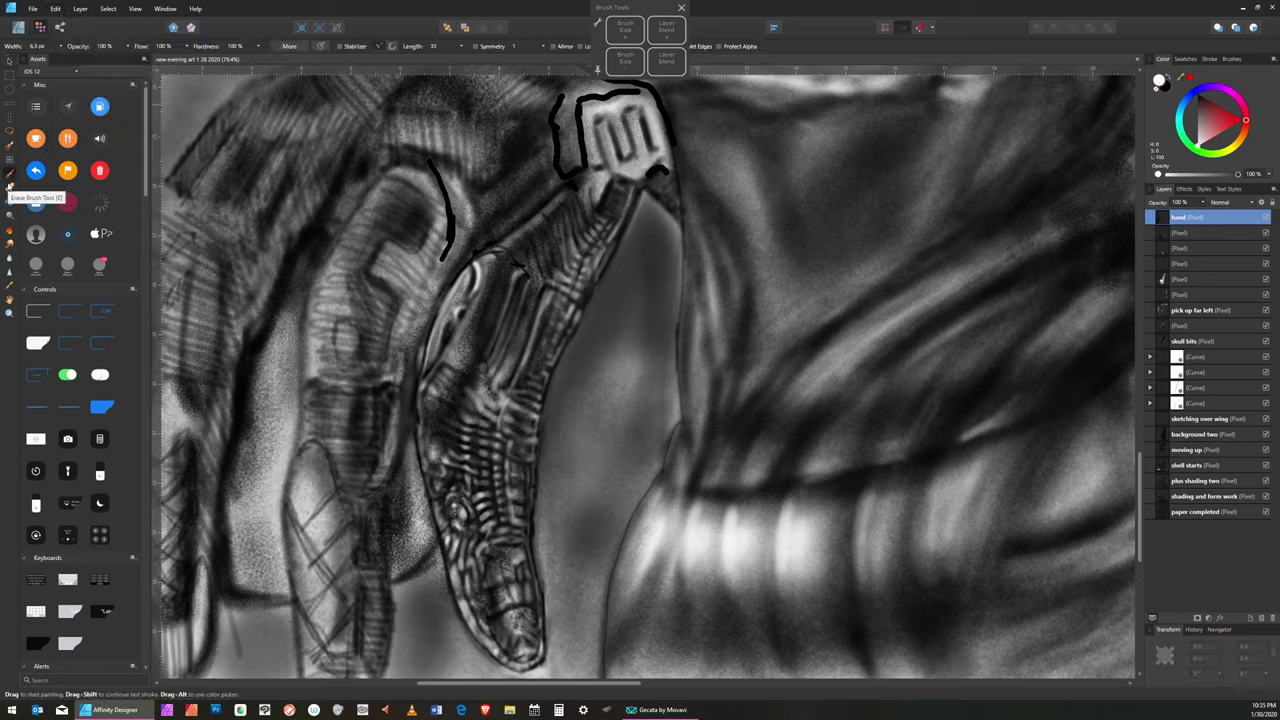
pyautogui.click(9, 187)
pyautogui.press(']')
pyautogui.press(']')
pyautogui.press(']')
pyautogui.moveTo(643, 120); pyautogui.dragTo(648, 143)
pyautogui.press(']')
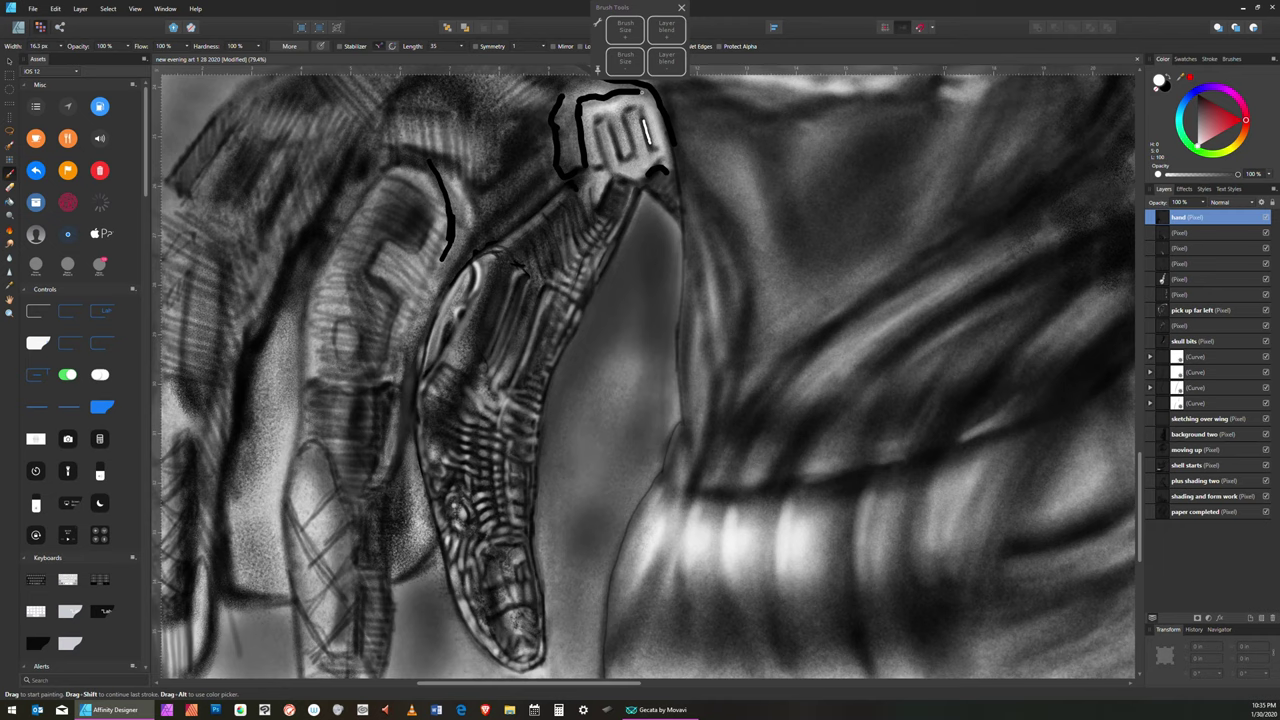
pyautogui.click(55, 8)
pyautogui.click(68, 22)
# - Set the paint color to black from the Grays palette and choose a soft 48 px brush from Pencils and Charcoal
pyautogui.click(1186, 59)
pyautogui.click(1153, 129)
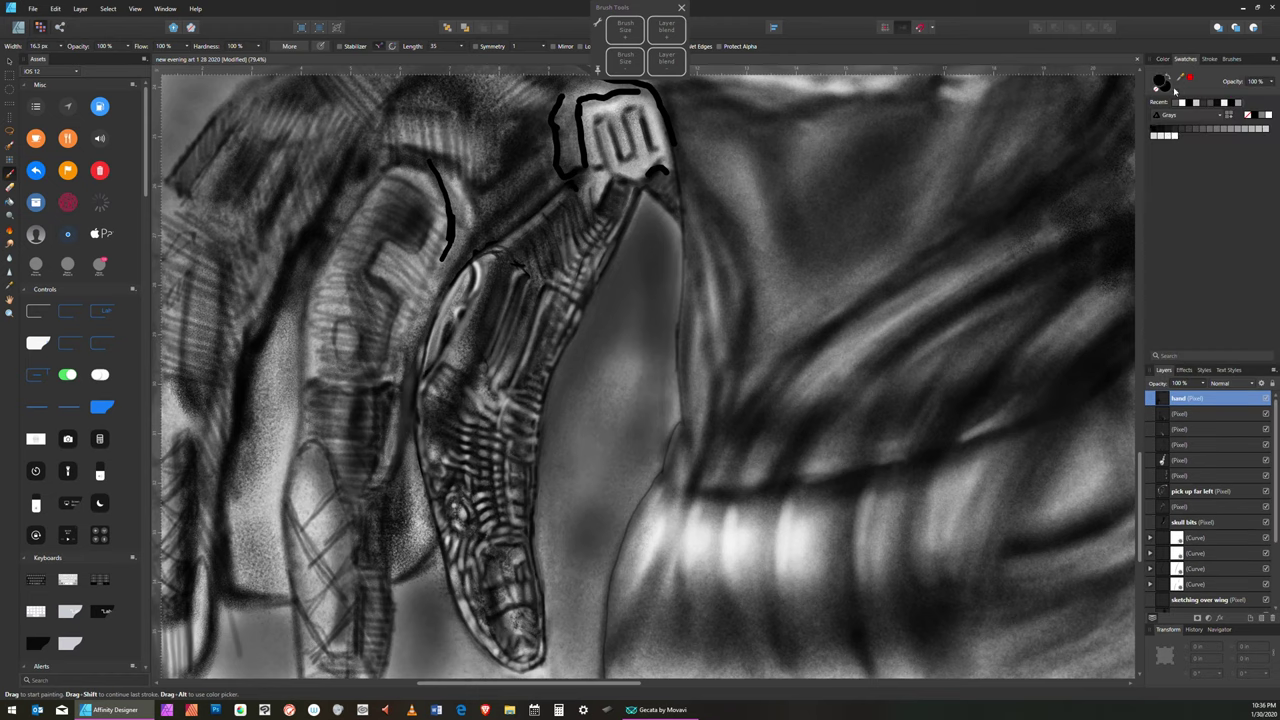
pyautogui.click(1233, 60)
pyautogui.click(1260, 73)
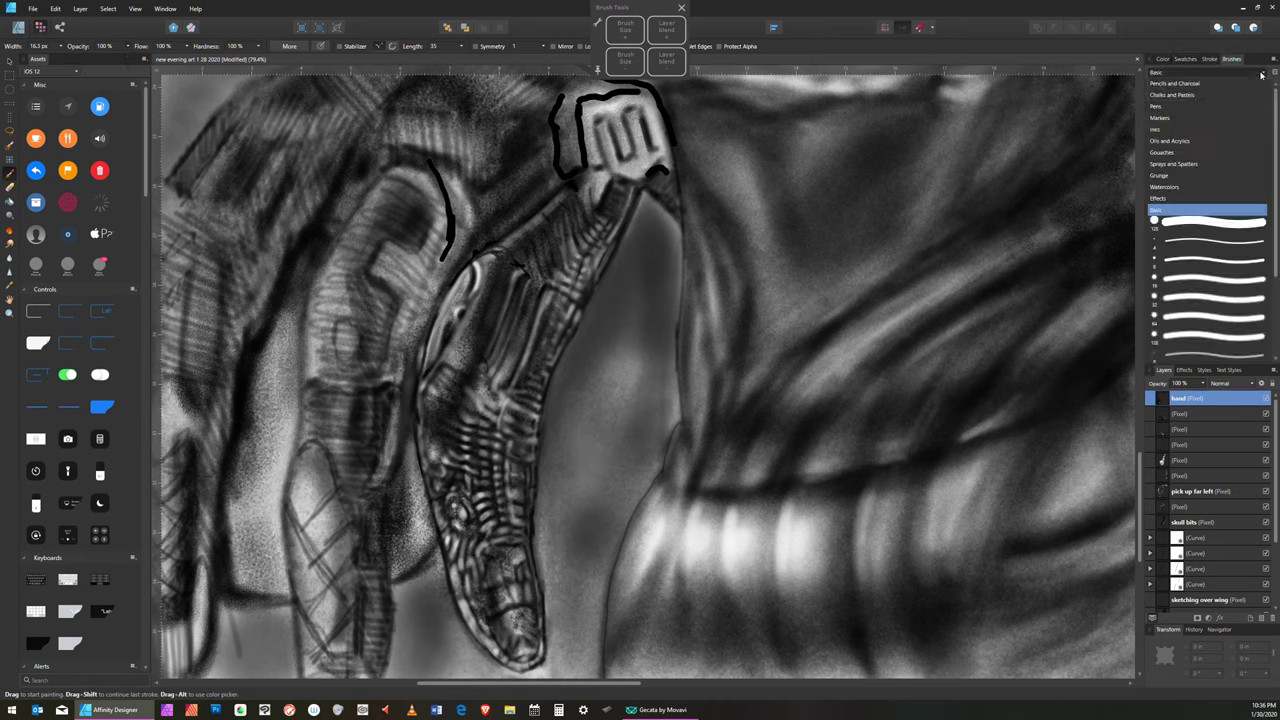
pyautogui.click(1172, 86)
pyautogui.scroll(-4, 1250, 250)
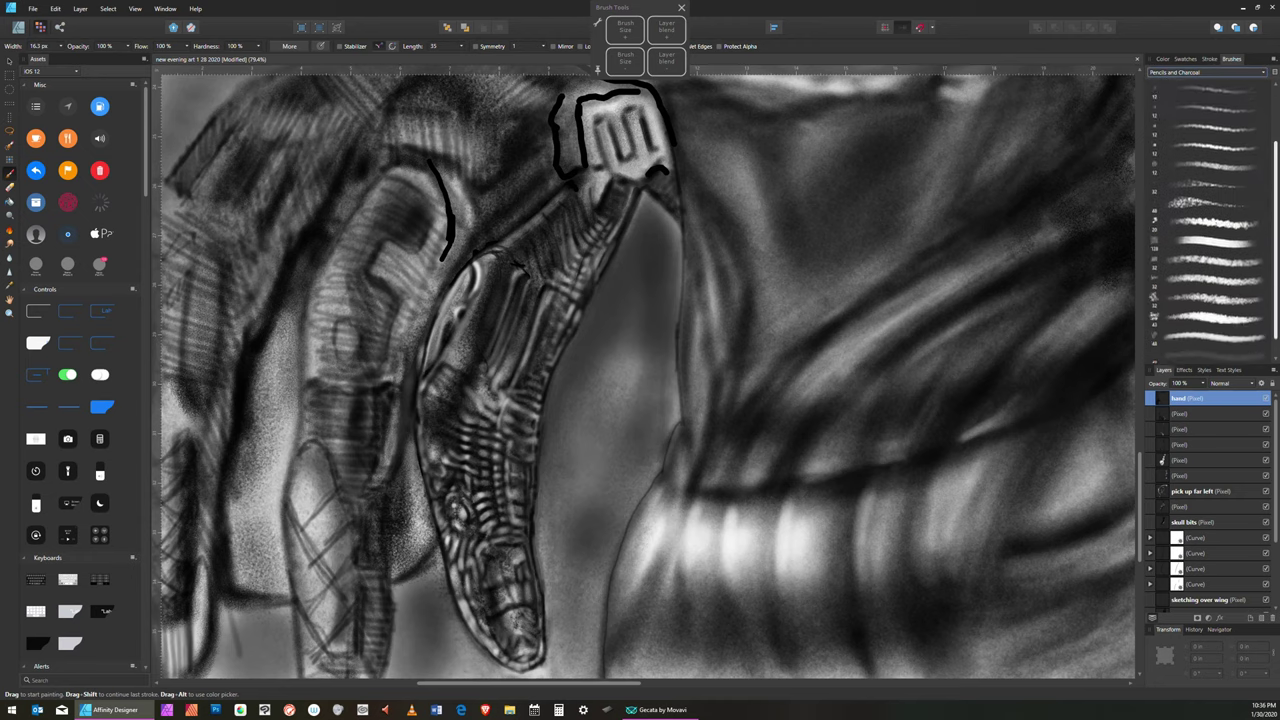
pyautogui.click(1243, 336)
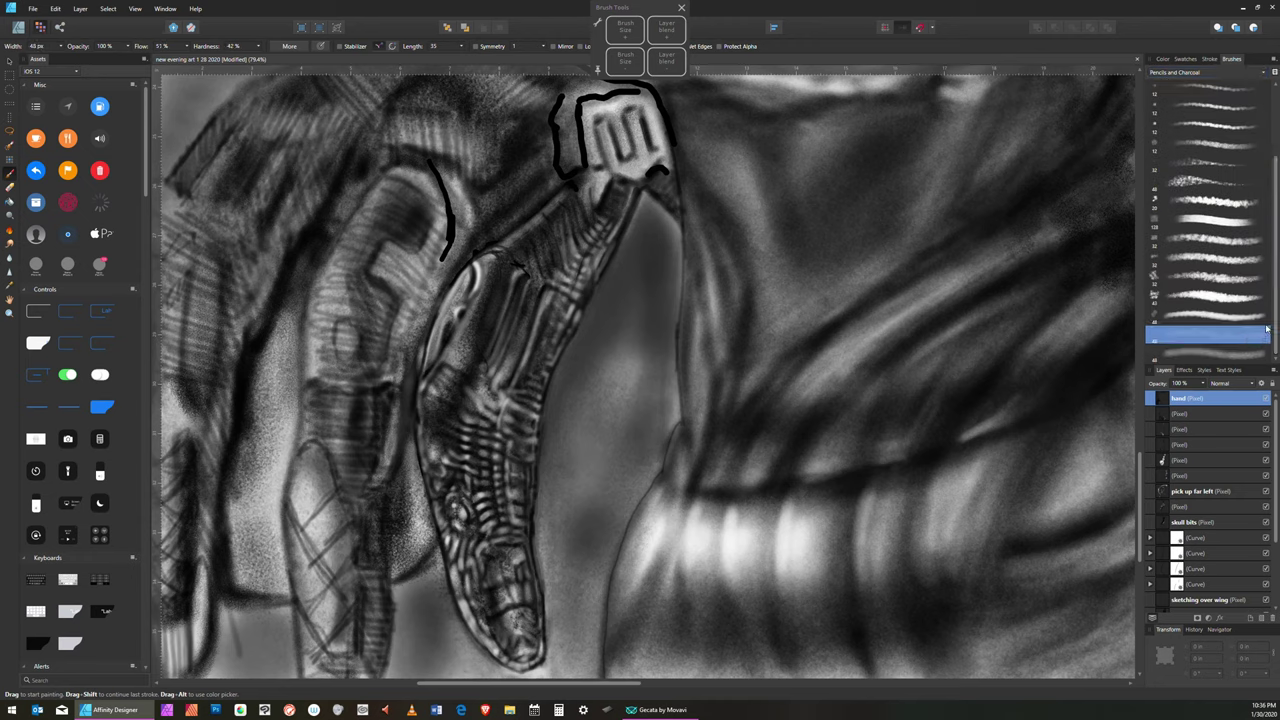
# - Adjust the charcoal brush width to about 32 px for work on the knuckle block
pyautogui.press('[')
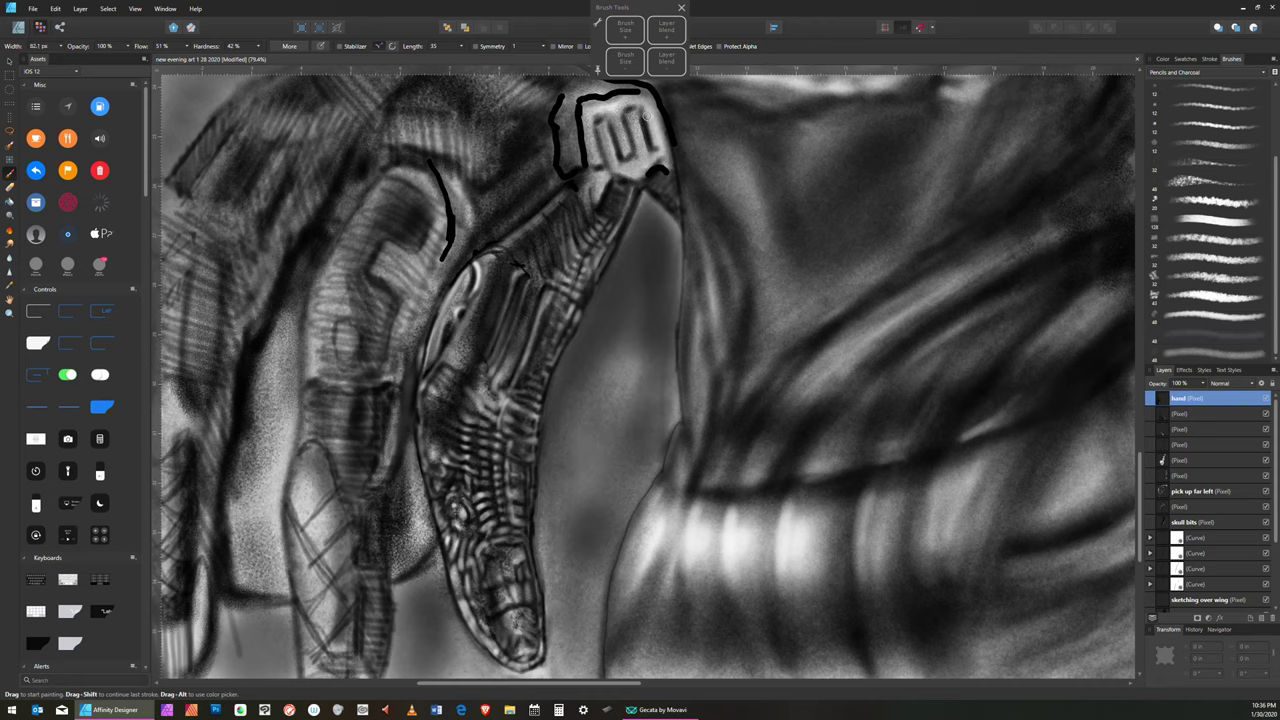
pyautogui.press('[')
pyautogui.press('[')
pyautogui.press('[')
pyautogui.press('[')
pyautogui.press('[')
pyautogui.press(']')
pyautogui.press(']')
pyautogui.press(']')
pyautogui.press(']')
pyautogui.press(']')
pyautogui.press(']')
pyautogui.press(']')
pyautogui.press(']')
pyautogui.press(']')
pyautogui.press(']')
pyautogui.press(']')
pyautogui.press('[')
pyautogui.press('[')
pyautogui.press('[')
pyautogui.press('[')
pyautogui.press('[')
pyautogui.press('[')
pyautogui.press('[')
pyautogui.press('[')
pyautogui.press('[')
pyautogui.press('[')
pyautogui.press(']')
pyautogui.press(']')
pyautogui.press(']')
pyautogui.press(']')
pyautogui.press(']')
pyautogui.press(']')
pyautogui.press(']')
pyautogui.press(']')
pyautogui.press(']')
pyautogui.press(']')
pyautogui.press(']')
pyautogui.press('[')
pyautogui.press('[')
pyautogui.press('[')
pyautogui.press(']')
pyautogui.press(']')
pyautogui.press(']')
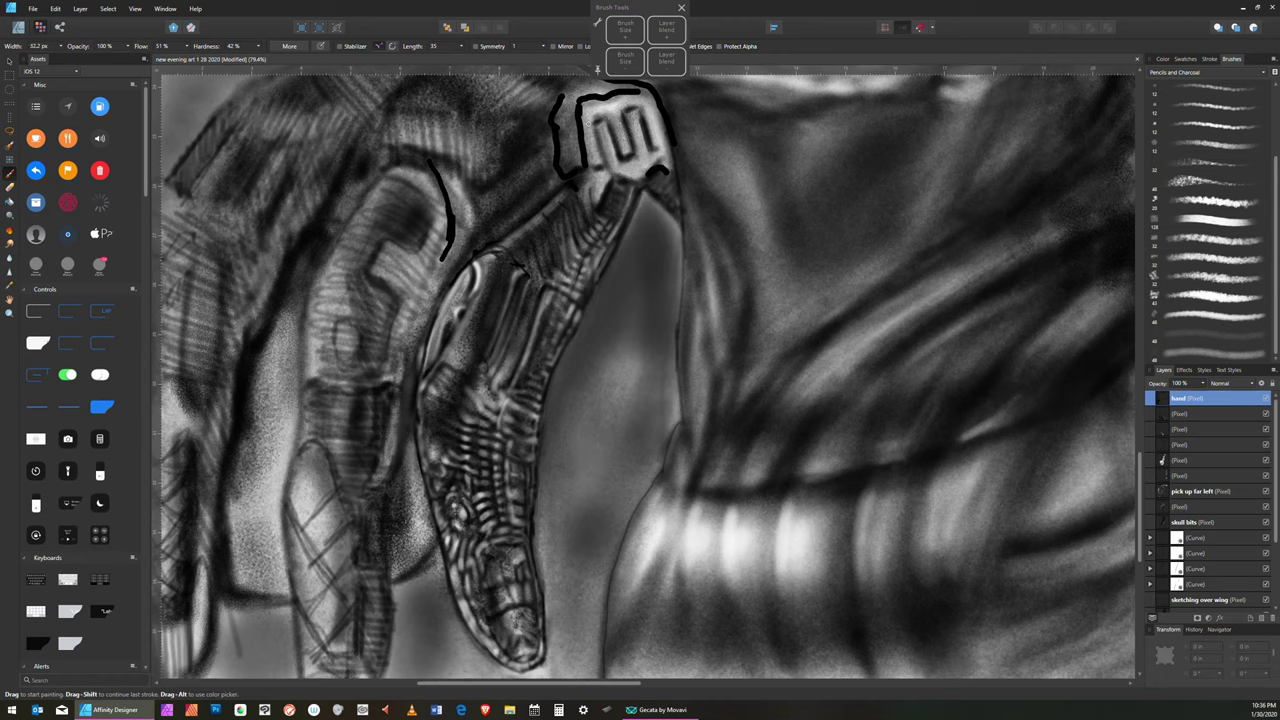
# - Reduce the charcoal brush width to about 16 px for fine work in the knuckle block
pyautogui.press('[')
pyautogui.press('[')
pyautogui.press('[')
pyautogui.press('[')
pyautogui.press('[')
pyautogui.press('[')
pyautogui.press('[')
pyautogui.press(']')
pyautogui.press(']')
pyautogui.press('[')
pyautogui.press('[')
pyautogui.press(']')
pyautogui.press(']')
pyautogui.press(']')
pyautogui.press(']')
pyautogui.press(']')
pyautogui.press(']')
# - Set the paint color to white from the Grays palette and adjust the brush width for highlights around the knuckle block's slots
pyautogui.click(1164, 60)
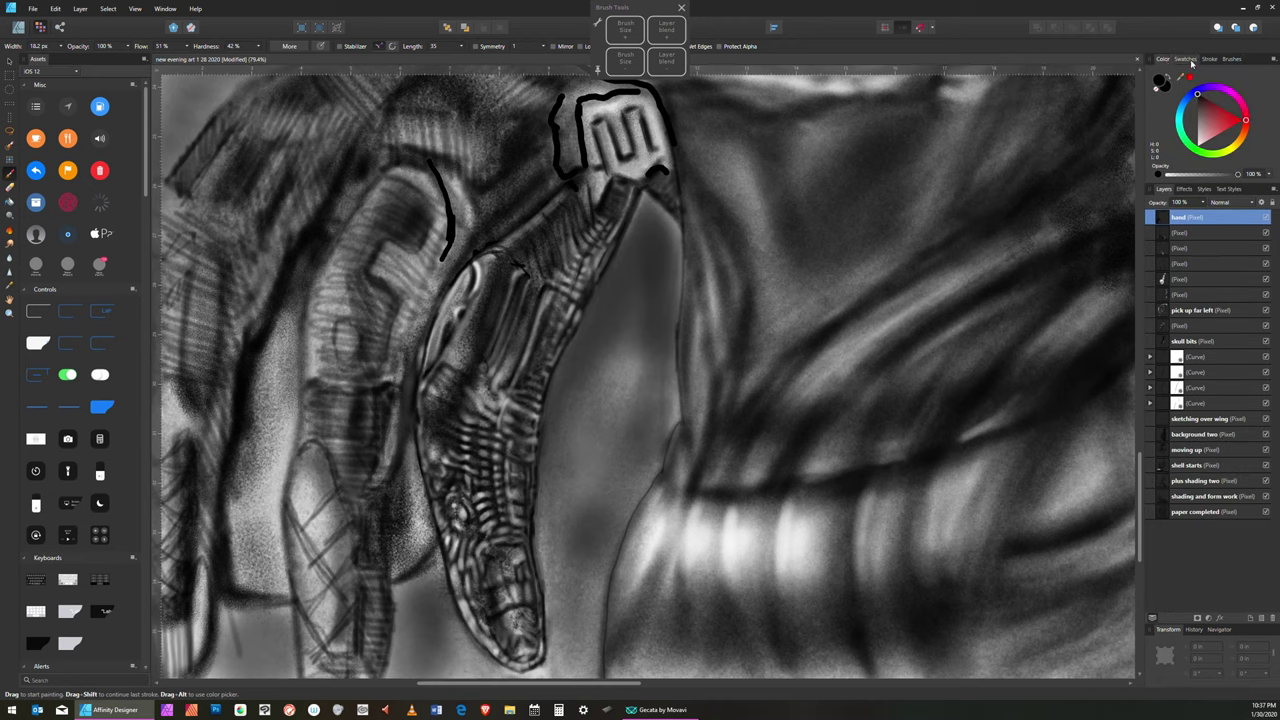
pyautogui.click(1186, 60)
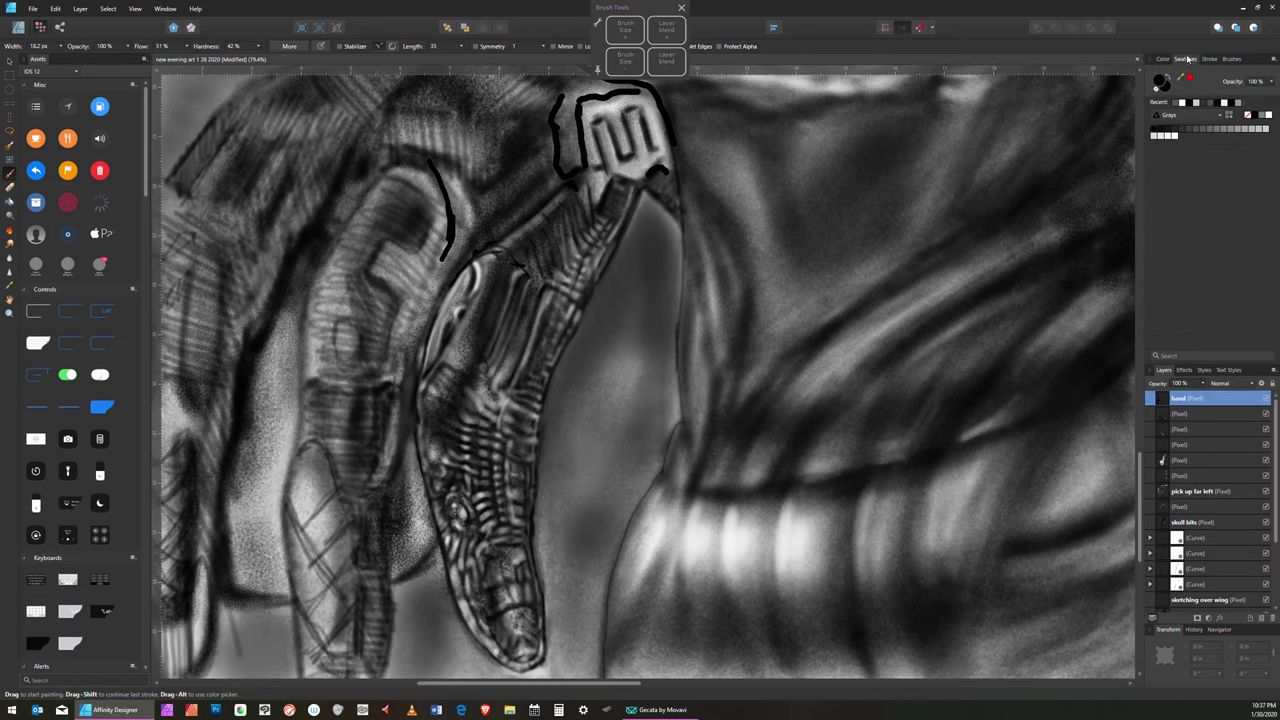
pyautogui.click(1174, 136)
pyautogui.press(']')
pyautogui.press(']')
pyautogui.press(']')
pyautogui.press('[')
pyautogui.press('[')
pyautogui.press('[')
pyautogui.press('[')
pyautogui.press('[')
pyautogui.press('[')
pyautogui.press('[')
pyautogui.press('[')
pyautogui.press(']')
pyautogui.press(']')
pyautogui.press(']')
pyautogui.press(']')
pyautogui.press(']')
pyautogui.press(']')
pyautogui.press('[')
pyautogui.press('[')
pyautogui.press('[')
pyautogui.press('[')
pyautogui.press('[')
pyautogui.press(']')
pyautogui.press(']')
pyautogui.press(']')
# - Switch the paint color to black and darken the knuckle block's middle slot, narrowing the brush to about 28 px
pyautogui.click(1156, 130)
pyautogui.moveTo(619, 115); pyautogui.dragTo(630, 137)
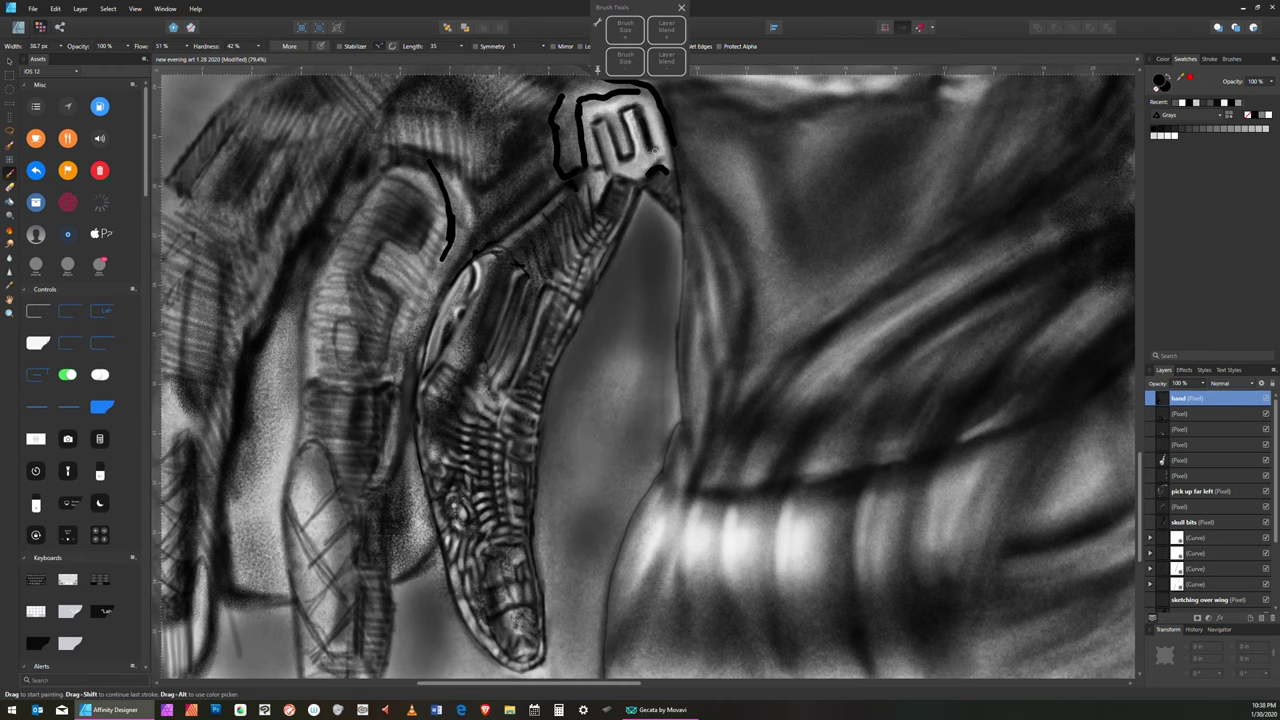
pyautogui.press('[')
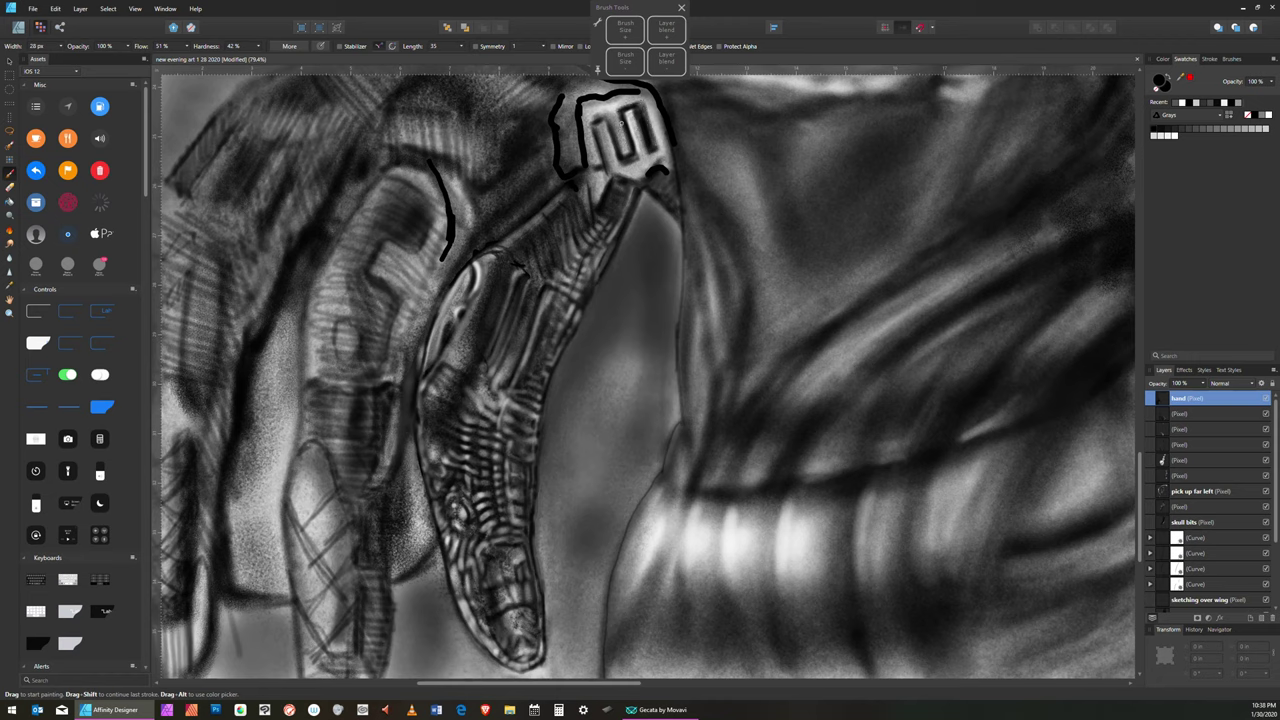
pyautogui.moveTo(624, 130); pyautogui.dragTo(626, 156)
# - Switch the paint color to white and lighten the inside of the middle slot with a brush of about 40 px
pyautogui.click(1178, 133)
pyautogui.press(']')
pyautogui.press('[')
pyautogui.press(']')
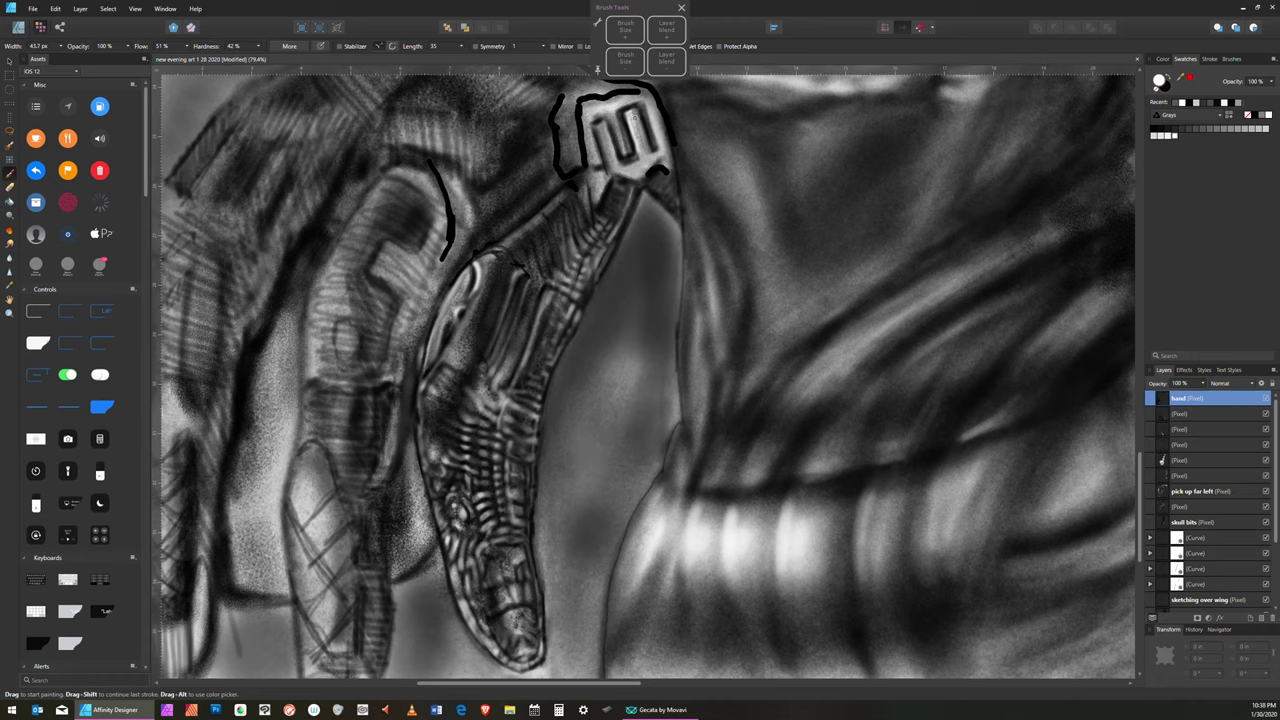
pyautogui.press('[')
pyautogui.press('[')
pyautogui.press(']')
pyautogui.press(']')
pyautogui.press(']')
pyautogui.press('[')
pyautogui.press(']')
pyautogui.press('[')
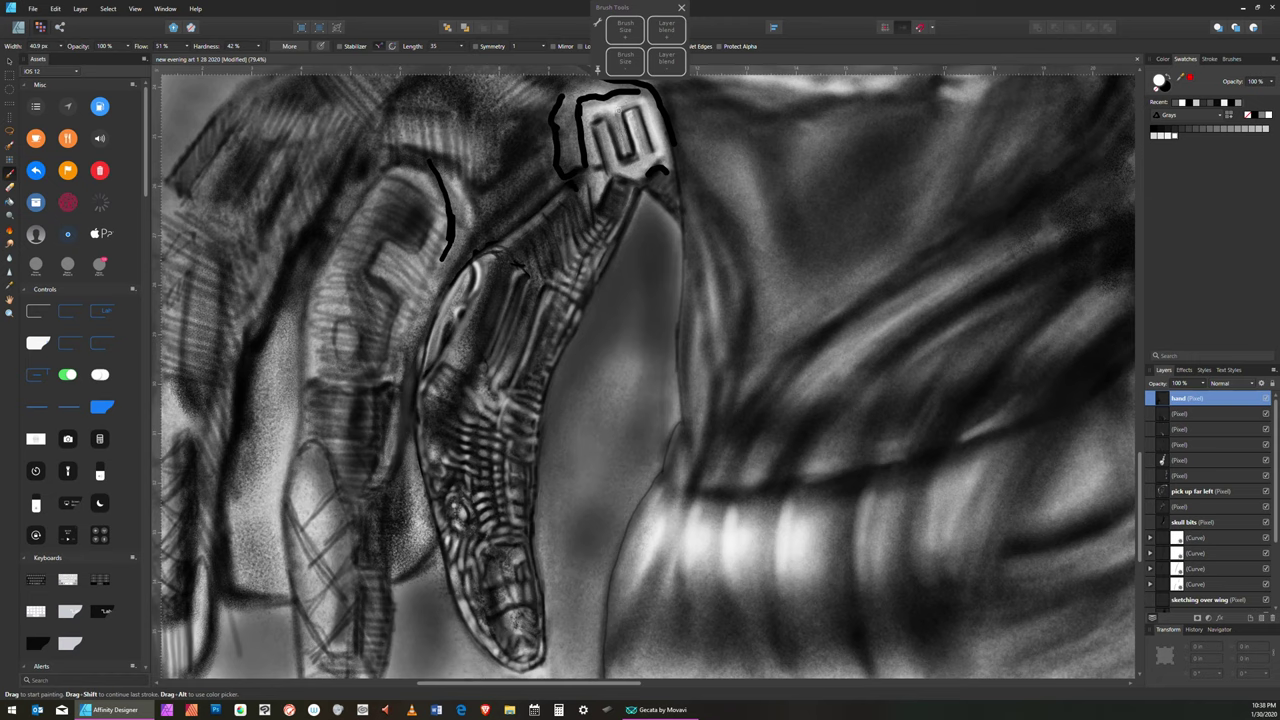
pyautogui.moveTo(623, 117)
pyautogui.mouseDown()
pyautogui.moveTo(628, 152)
pyautogui.moveTo(627, 130)
pyautogui.mouseUp()
# - Readjust the brush width and switch the paint color to black for the knuckle block's slot edges
pyautogui.press(']')
pyautogui.press(']')
pyautogui.press('[')
pyautogui.press('[')
pyautogui.press(']')
pyautogui.press(']')
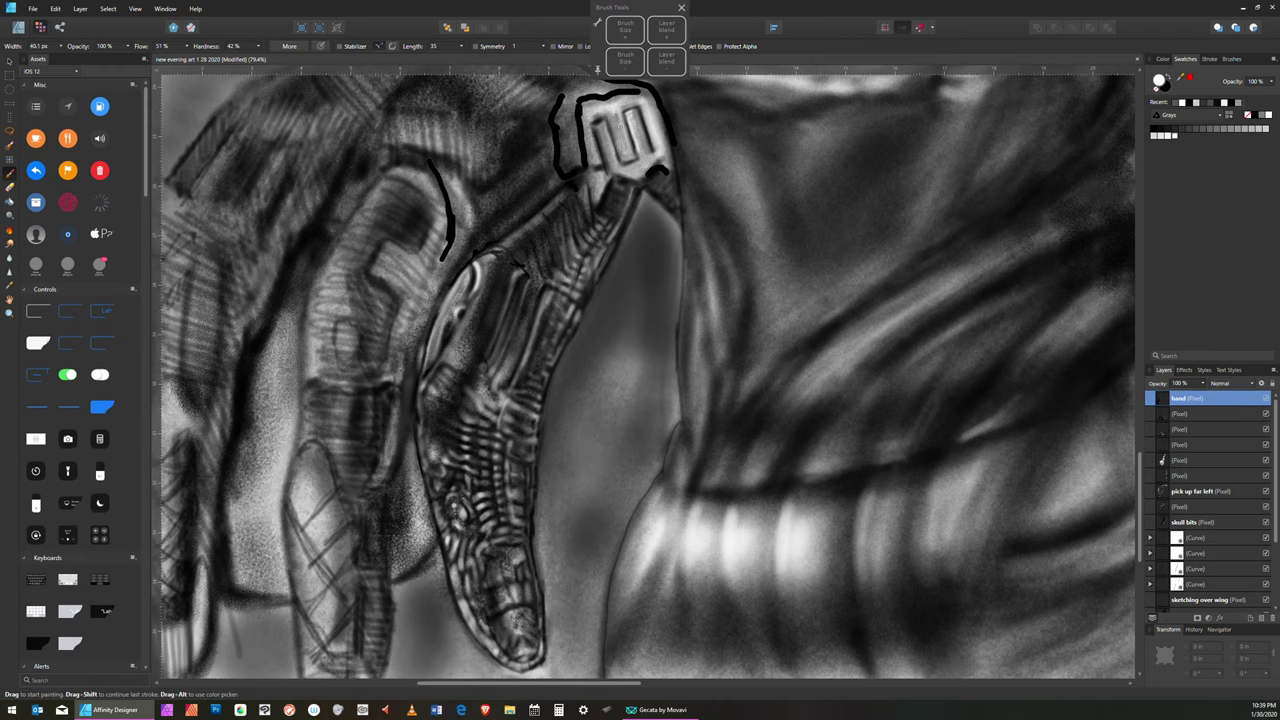
pyautogui.press(']')
pyautogui.click(1153, 128)
pyautogui.press(']')
pyautogui.press('[')
pyautogui.press('[')
# - Swap the paint color to white and widen the brush to about 60 px or more for broad highlights on the knuckle block
pyautogui.press('x')
pyautogui.press(']')
pyautogui.press(']')
pyautogui.press(']')
pyautogui.press(']')
pyautogui.press(']')
pyautogui.press(']')
pyautogui.press(']')
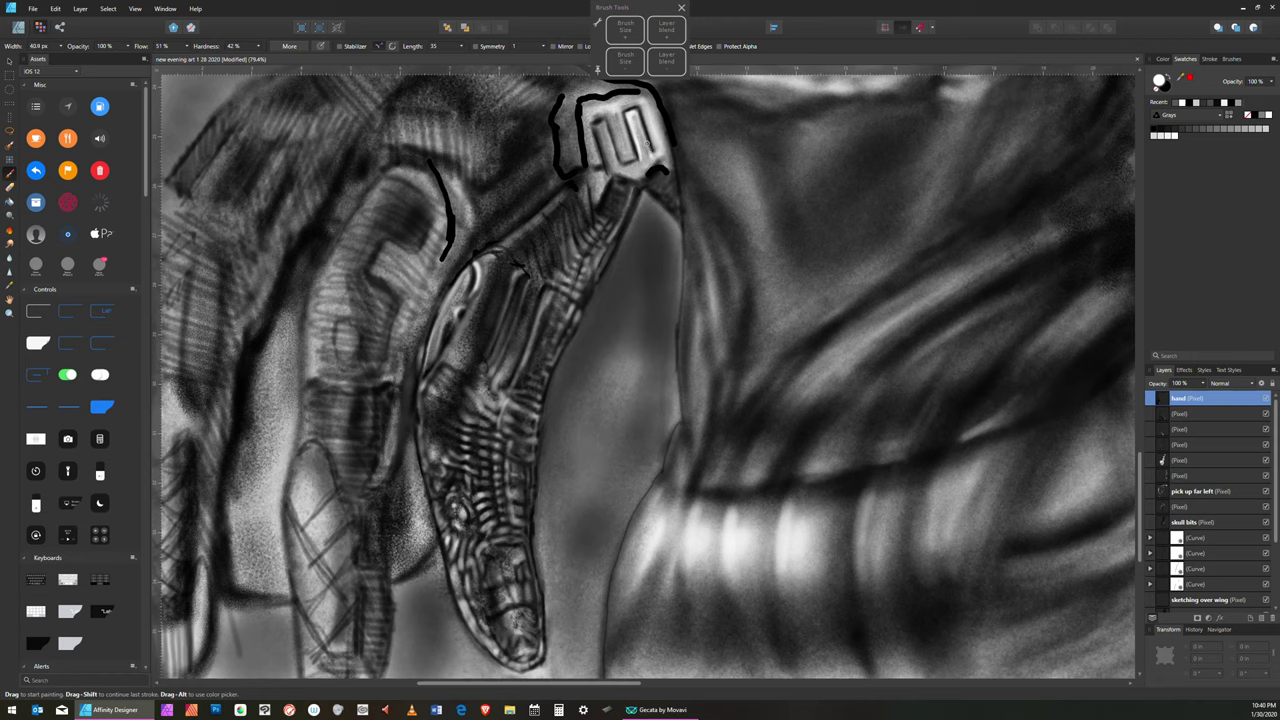
pyautogui.press(']')
pyautogui.press(']')
pyautogui.press('[')
pyautogui.press(']')
pyautogui.press('[')
pyautogui.press(']')
# - Pick a dark gray from the Grays palette and soften the black mark under the knuckle block with a brush of about 41 px
pyautogui.click(1196, 129)
pyautogui.press(']')
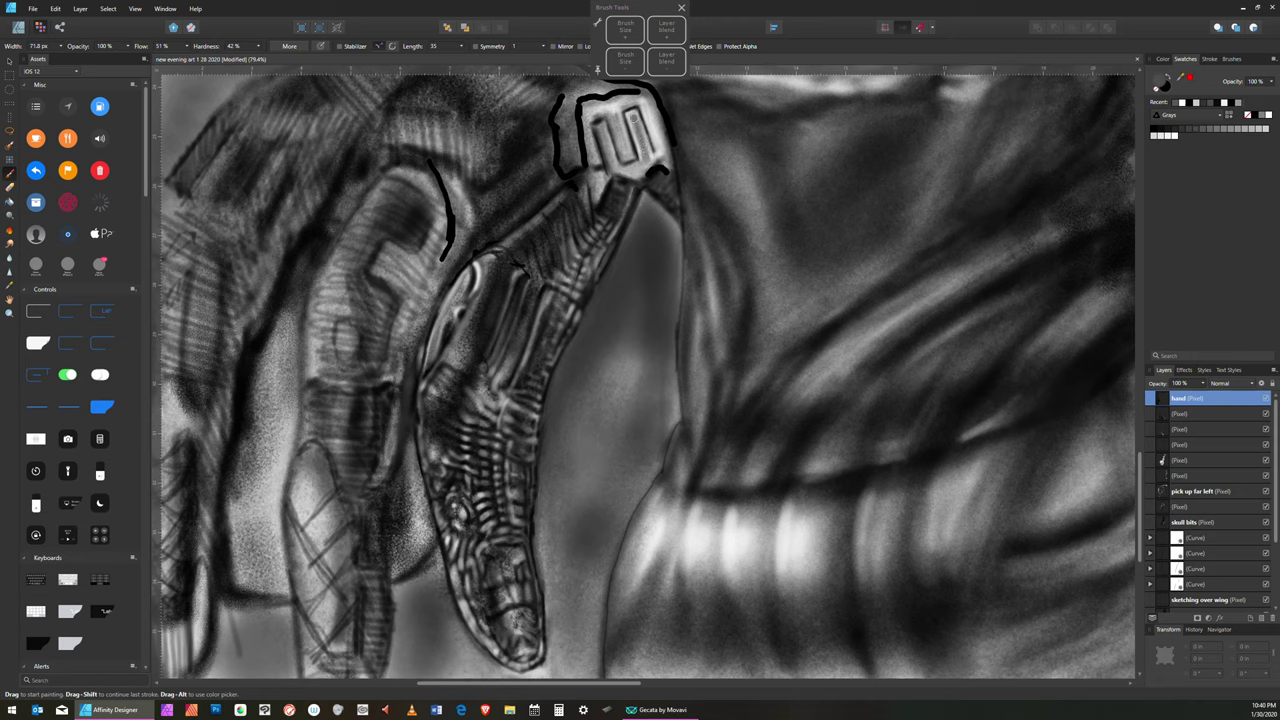
pyautogui.press('[')
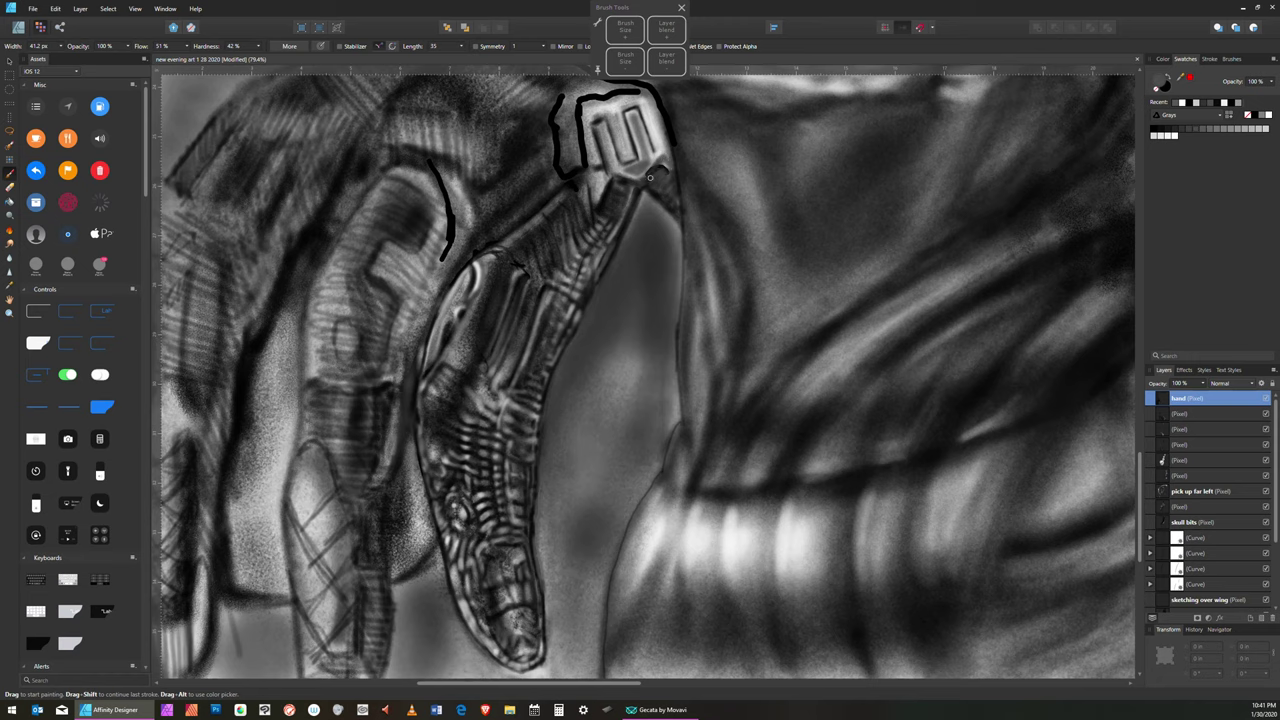
pyautogui.press('[')
pyautogui.press(']')
pyautogui.press('[')
pyautogui.press('[')
pyautogui.press('[')
# - Paint white highlights around the small panel at the top of the finger, narrowing the brush from about 27 to 17 px
pyautogui.click(1175, 137)
pyautogui.moveTo(628, 226)
pyautogui.mouseDown()
pyautogui.moveTo(636, 188)
pyautogui.moveTo(602, 253)
pyautogui.mouseUp()
pyautogui.moveTo(633, 197); pyautogui.dragTo(617, 238)
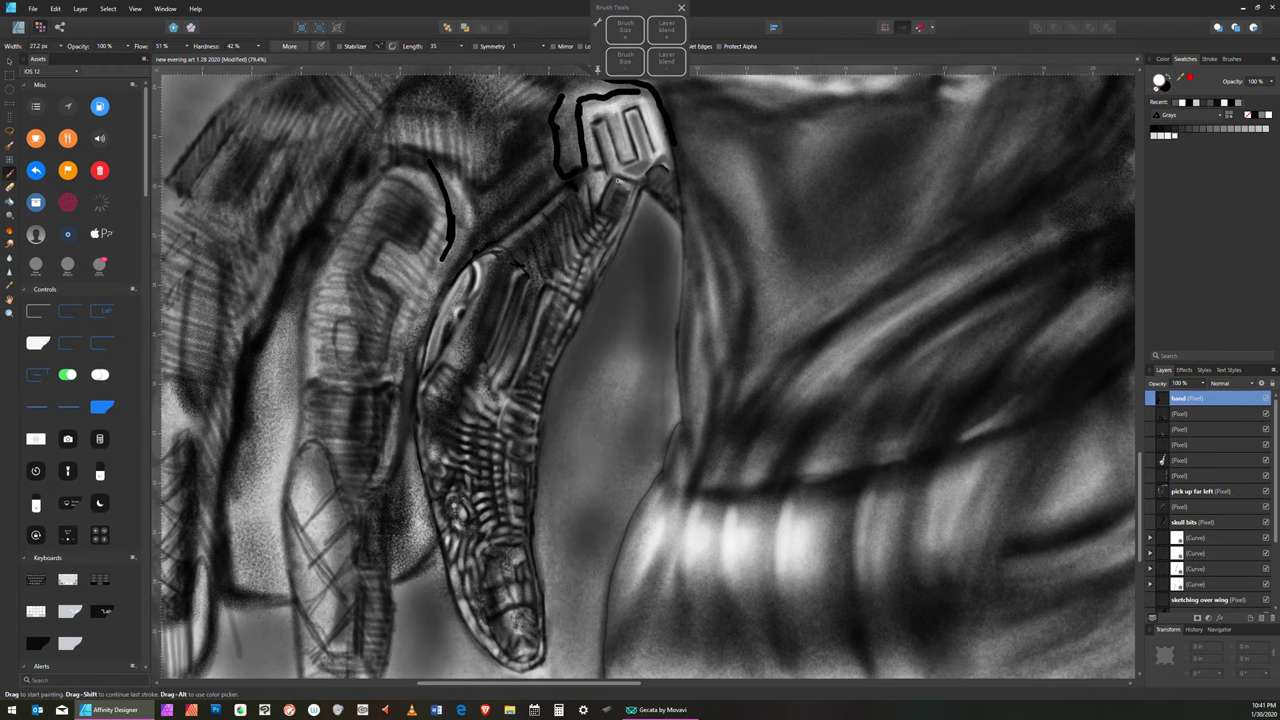
pyautogui.press(']')
pyautogui.press('[')
pyautogui.press('[')
pyautogui.press('[')
pyautogui.press('[')
pyautogui.press('[')
pyautogui.press('[')
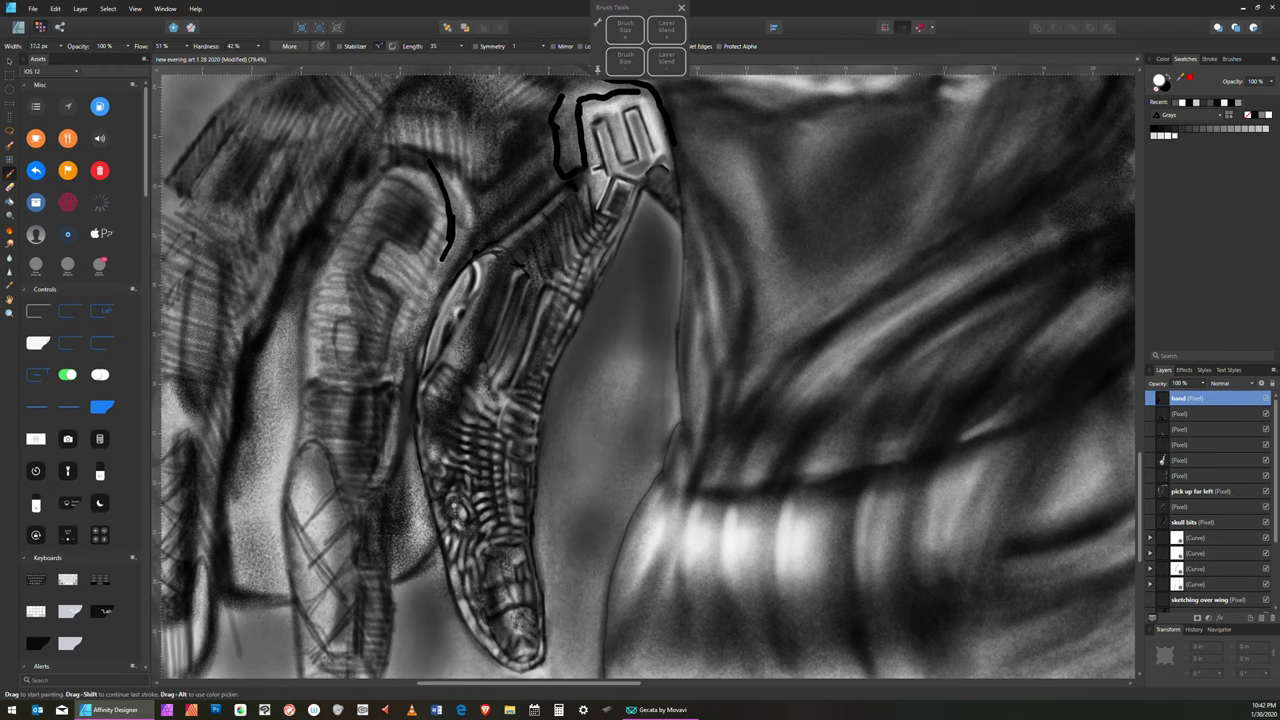
# - Brighten the knuckle block's outer edge in white with a brush of about 26 px
pyautogui.press(']')
pyautogui.press(']')
pyautogui.press(']')
pyautogui.press('[')
pyautogui.press('[')
pyautogui.press('[')
pyautogui.press('[')
pyautogui.press(']')
pyautogui.press(']')
pyautogui.press(']')
pyautogui.press(']')
pyautogui.press('[')
pyautogui.press('[')
pyautogui.press(']')
pyautogui.press(']')
pyautogui.press(']')
pyautogui.press(']')
pyautogui.press(']')
pyautogui.press(']')
pyautogui.press('[')
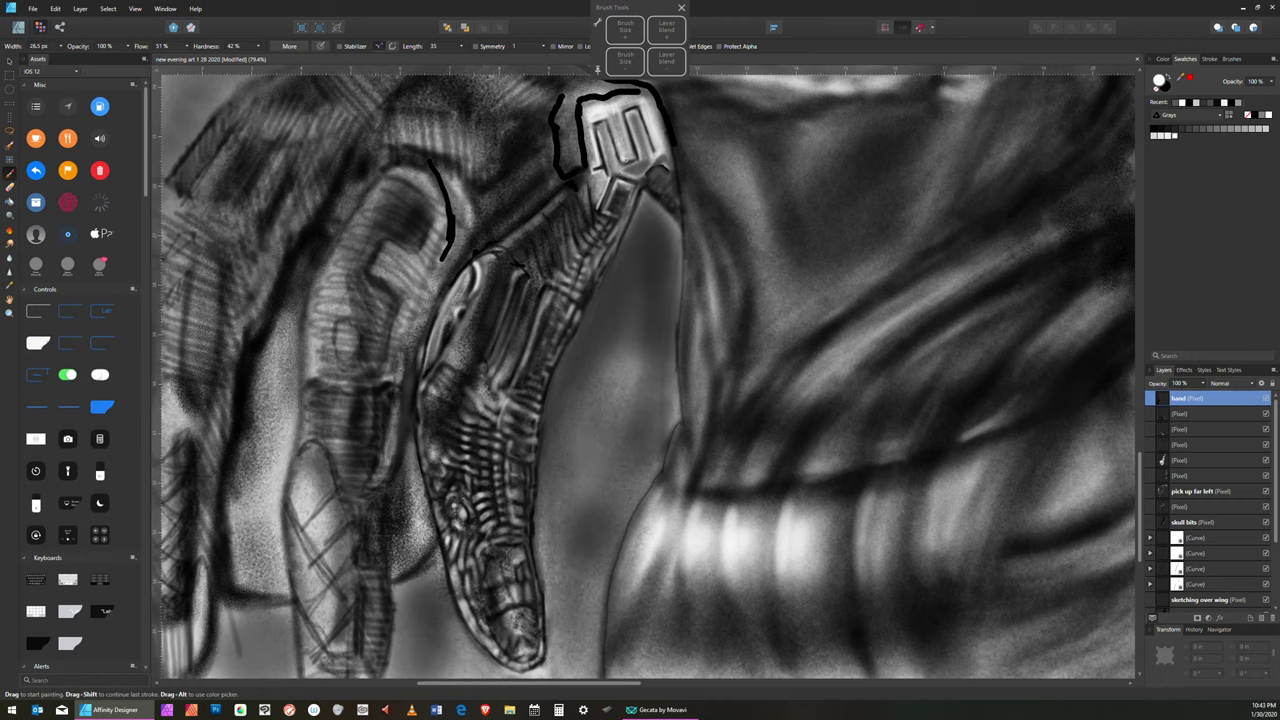
# - Refine the white details along the upper finger's neck-side edge with a fine brush of about 10 px
pyautogui.press('[')
pyautogui.press('[')
pyautogui.press('[')
pyautogui.press(']')
pyautogui.press(']')
pyautogui.press(']')
pyautogui.press('[')
pyautogui.press('[')
pyautogui.press('[')
pyautogui.press('[')
pyautogui.press('[')
pyautogui.press('[')
pyautogui.press(']')
pyautogui.press(']')
pyautogui.press(']')
pyautogui.press(']')
pyautogui.press(']')
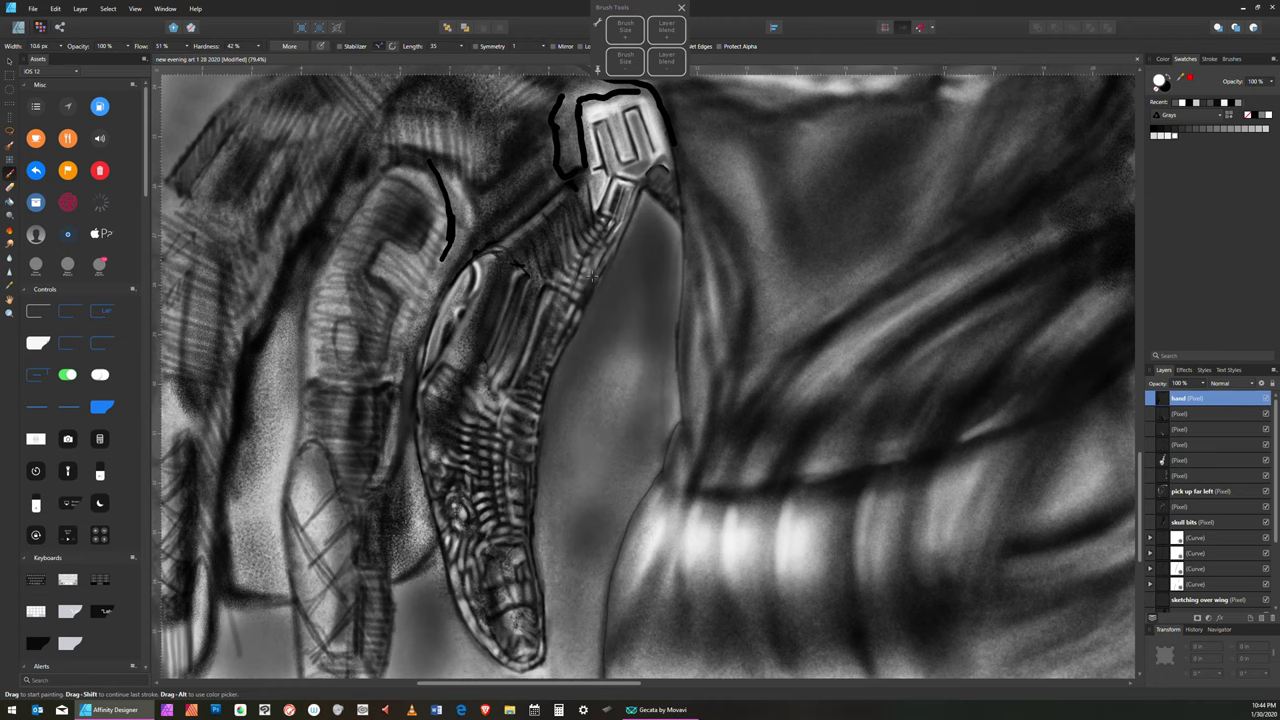
# - Add white ridge highlights to the short link between the knuckle block and the neck with a brush of about 24 px
pyautogui.press(']')
pyautogui.press(']')
pyautogui.press(']')
pyautogui.press('[')
pyautogui.press('[')
pyautogui.press('[')
pyautogui.press(']')
pyautogui.press(']')
pyautogui.press(']')
pyautogui.press(']')
pyautogui.press('[')
pyautogui.press('[')
pyautogui.press('[')
pyautogui.press('[')
pyautogui.moveTo(672, 184); pyautogui.dragTo(676, 200)
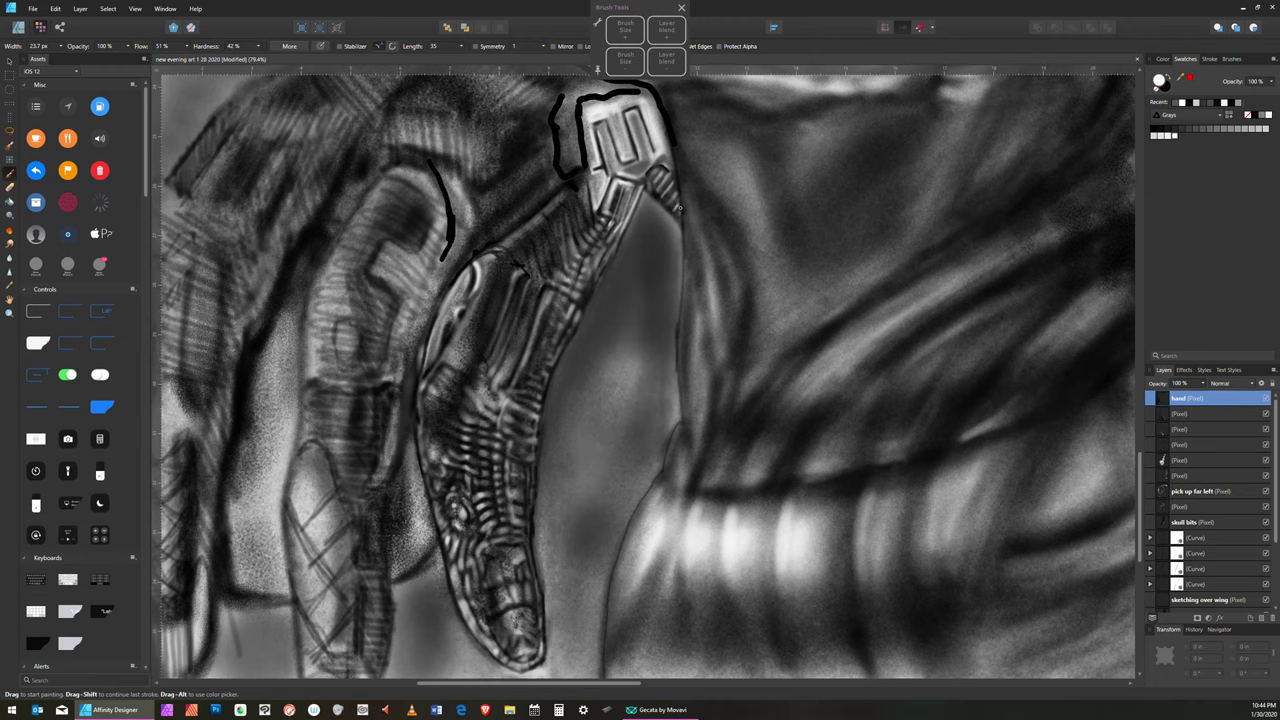
# - Shade the short link and adjoining knuckle block edge in dark grey with a brush of about 36 px, and save the document
pyautogui.press('[')
pyautogui.click(1202, 128)
pyautogui.press(']')
pyautogui.press(']')
pyautogui.press('[')
pyautogui.press('[')
pyautogui.press(']')
pyautogui.click(33, 8)
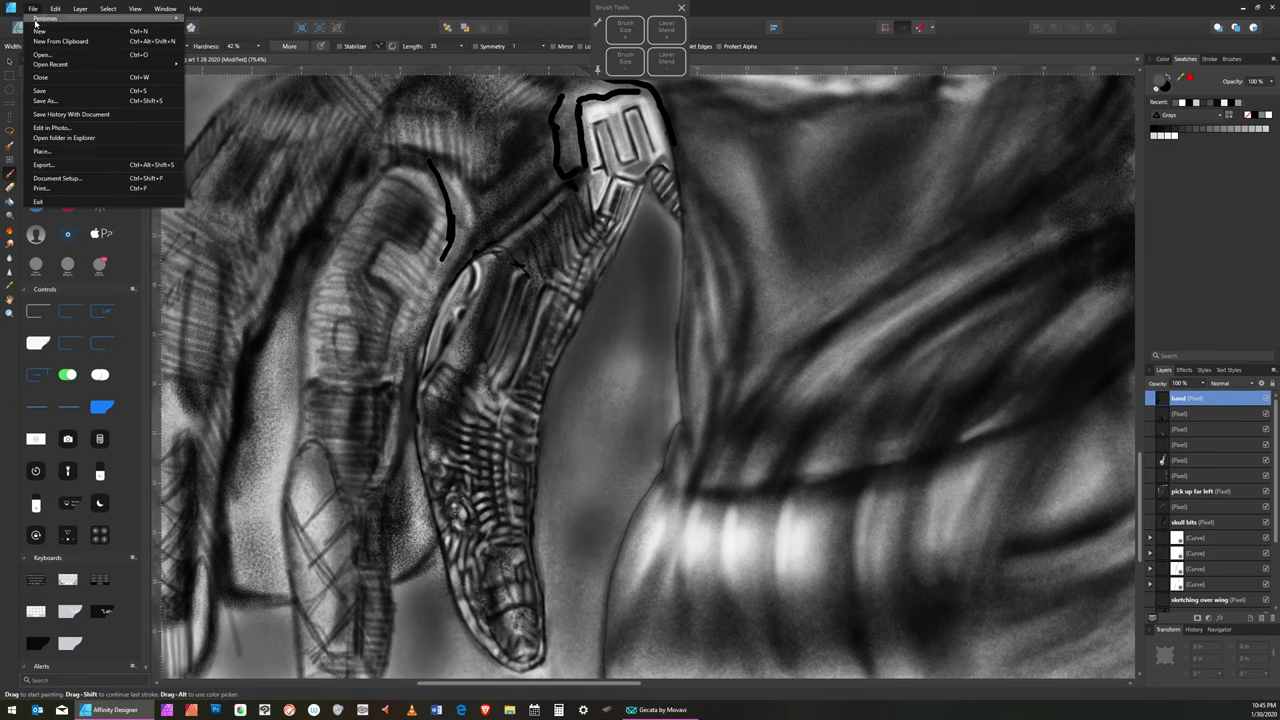
pyautogui.click(50, 92)
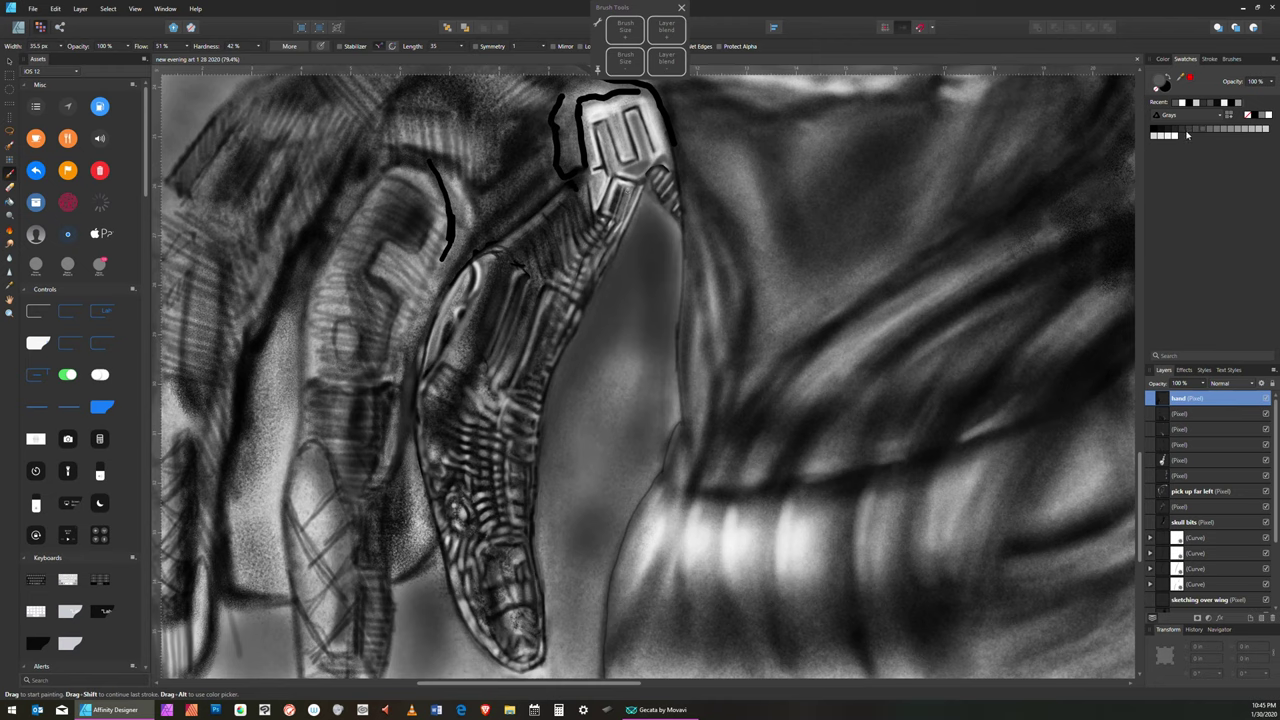
# - Thin the thick black outlines around the knuckle block and its side plate with a brush of about 21 to 30 px
pyautogui.press(']')
pyautogui.press('[')
pyautogui.press('[')
pyautogui.press('[')
pyautogui.press(']')
pyautogui.press(']')
pyautogui.press(']')
pyautogui.press(']')
pyautogui.press(']')
pyautogui.press(']')
pyautogui.press(']')
pyautogui.press('[')
pyautogui.press('[')
pyautogui.press('[')
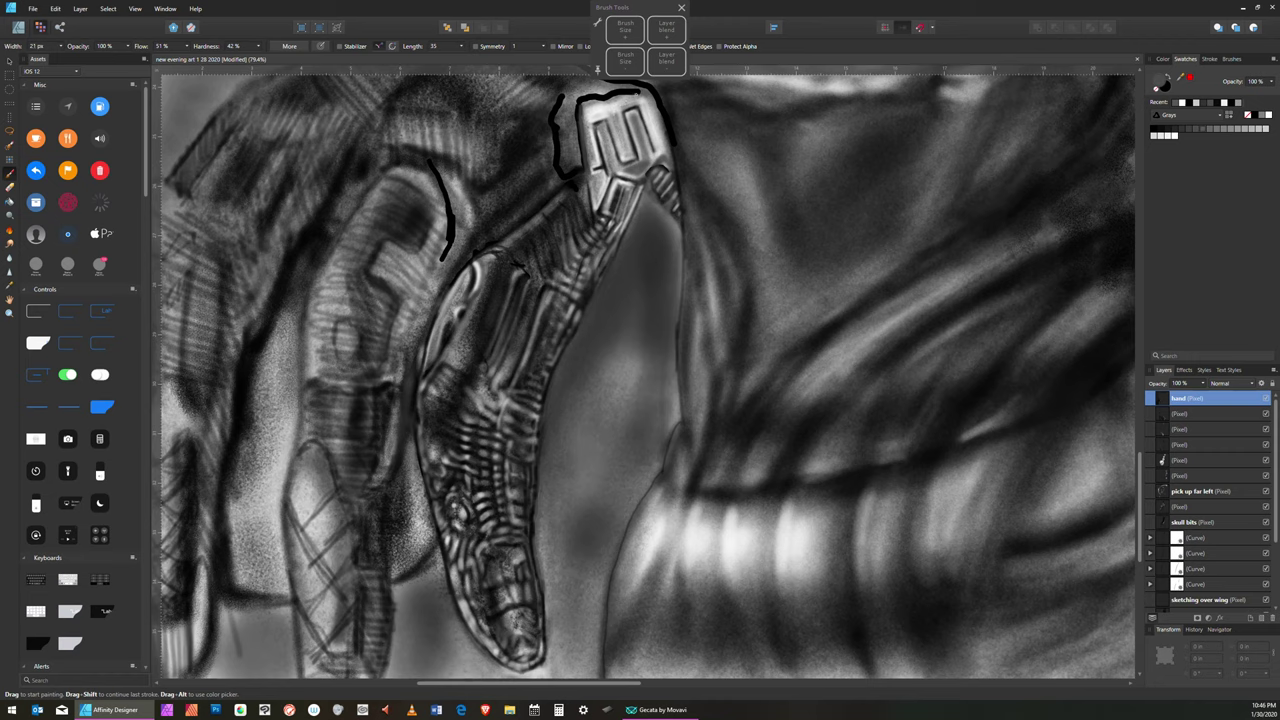
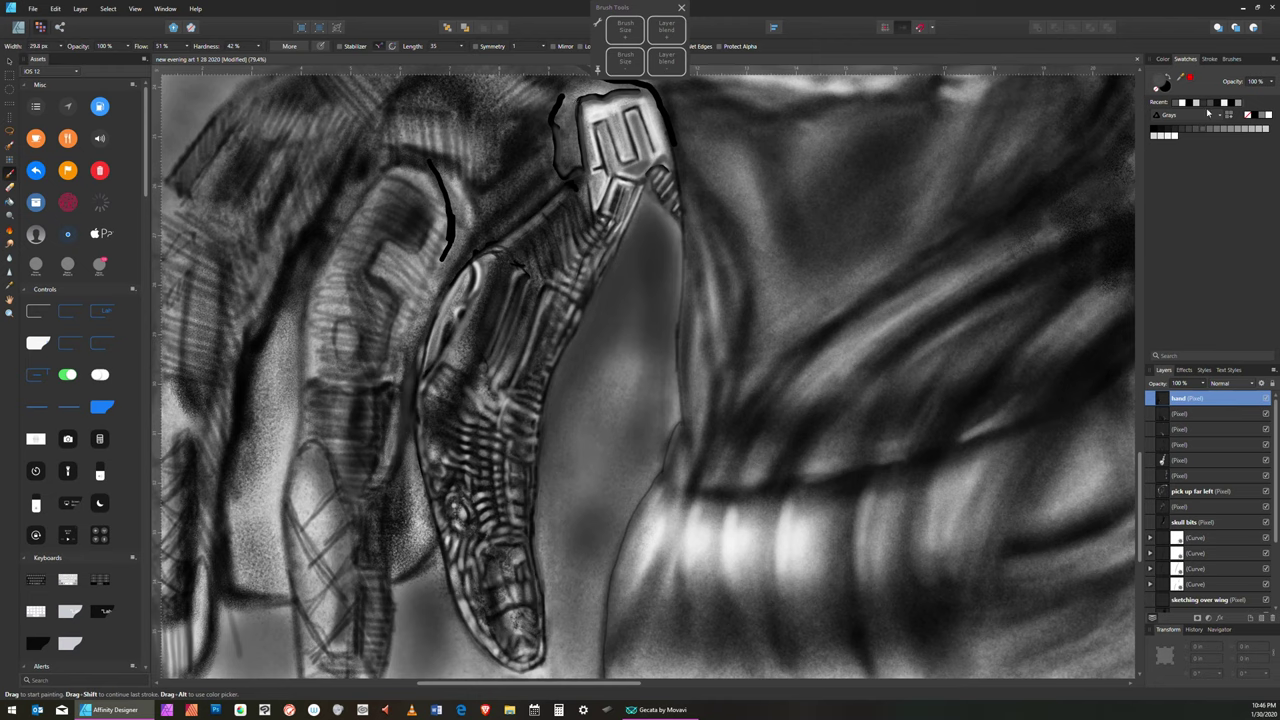
# - Blend the black outline along the knuckle block's upper edge with grey strokes, widening the brush to about 50 px
pyautogui.press(']')
pyautogui.press('[')
pyautogui.moveTo(581, 101); pyautogui.dragTo(575, 98)
pyautogui.press(']')
pyautogui.press(']')
pyautogui.press(']')
pyautogui.press(']')
pyautogui.press('[')
pyautogui.press('[')
pyautogui.press('[')
pyautogui.press(']')
pyautogui.press(']')
pyautogui.press(']')
pyautogui.press(']')
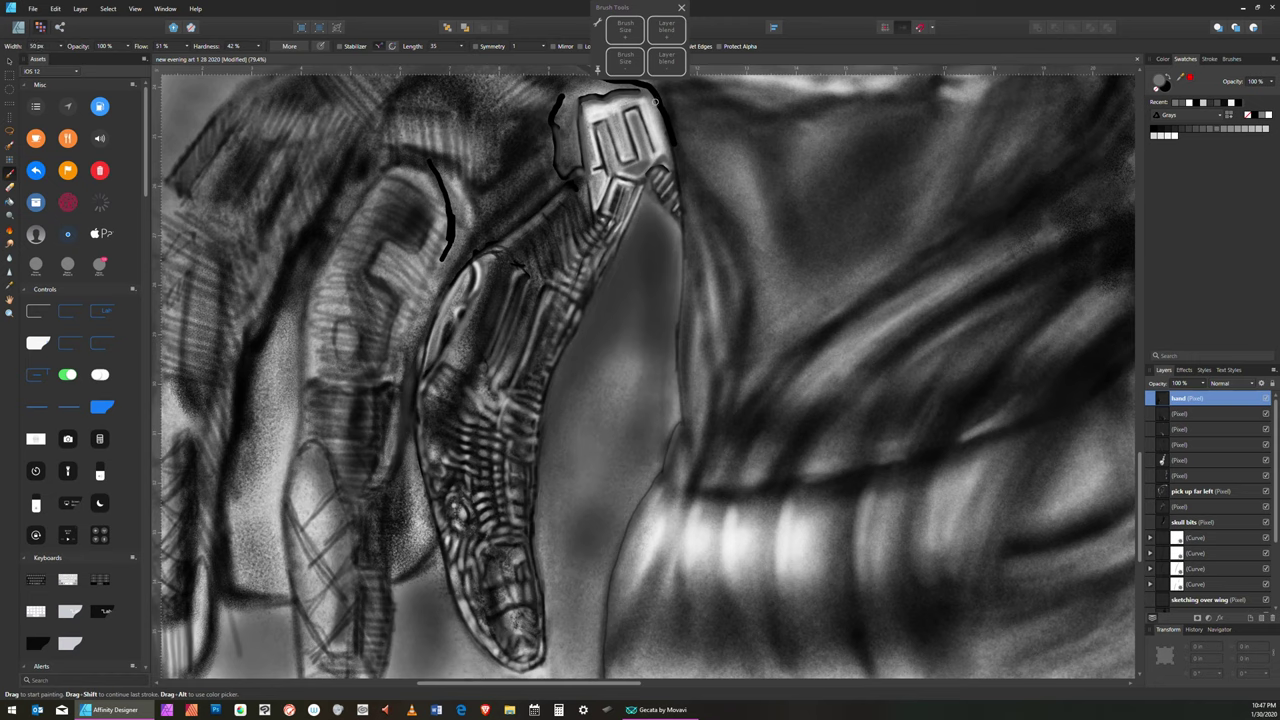
# - Soften the outlines of the knuckle block's neck-side edge and side plate in grey, narrowing the brush from about 37 to 25 px
pyautogui.press('[')
pyautogui.press('[')
pyautogui.press('[')
pyautogui.press('[')
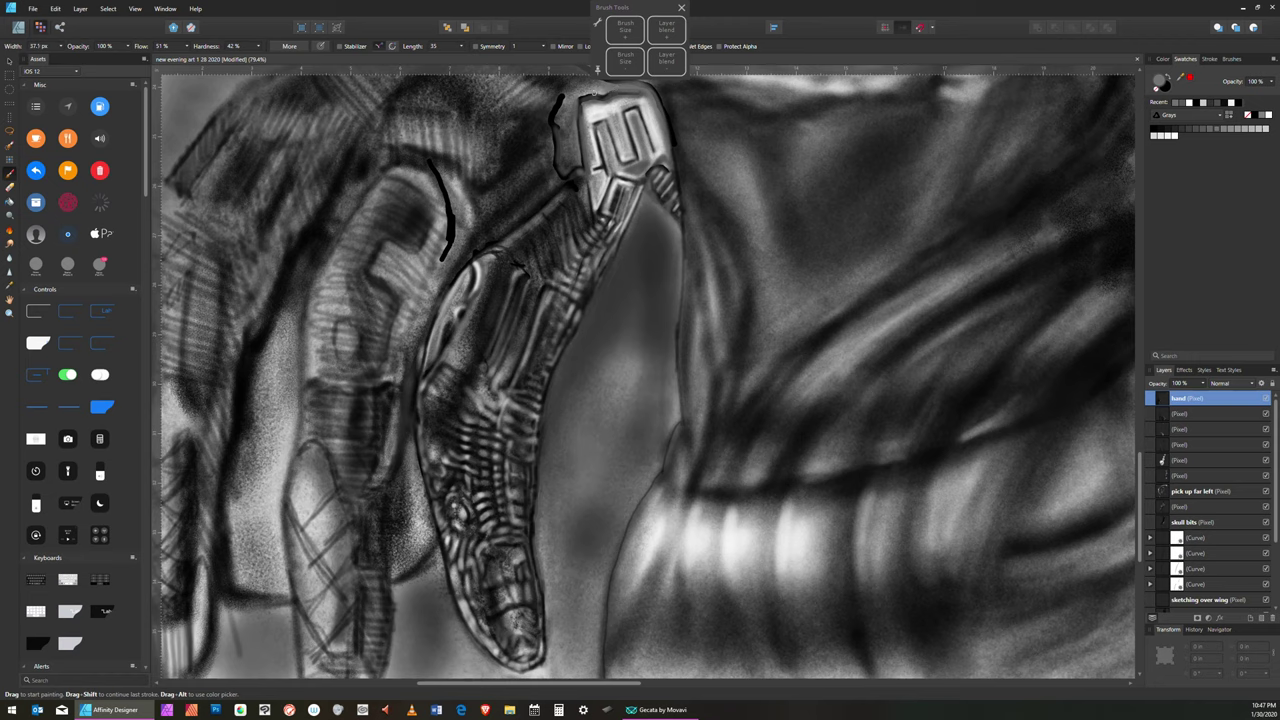
pyautogui.press(']')
pyautogui.press('[')
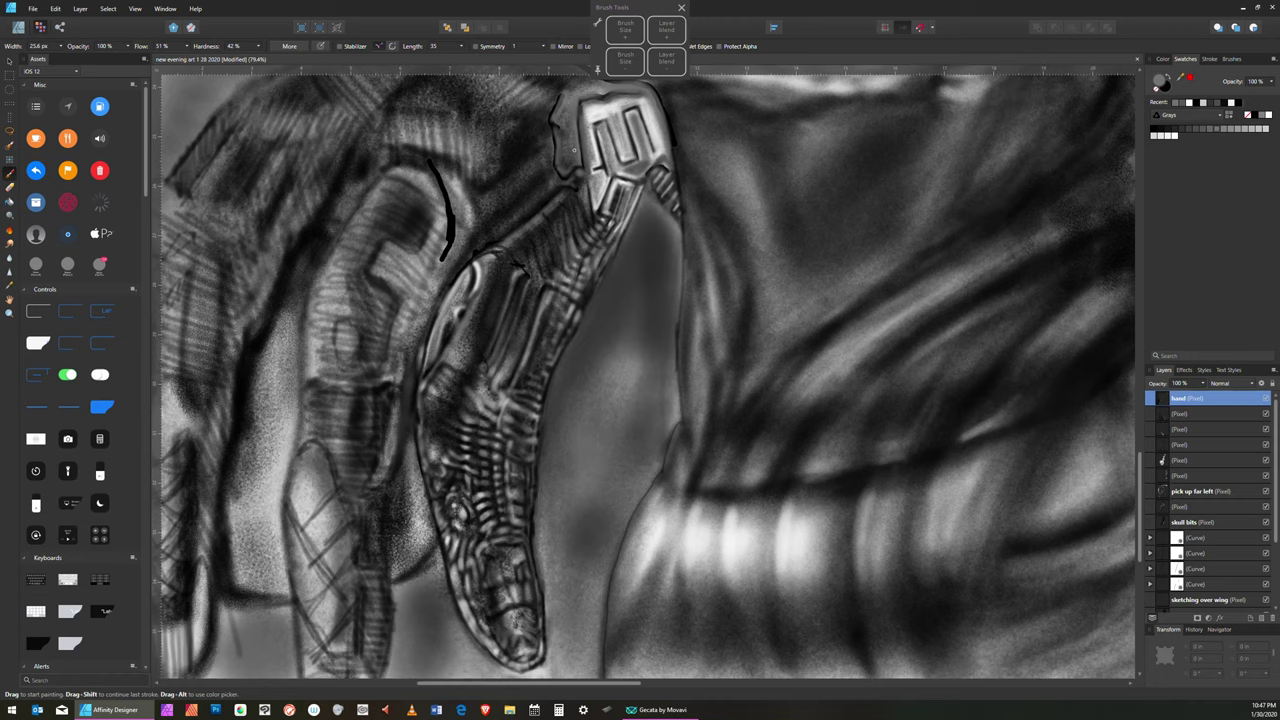
# - Paint white highlights on the side plate beside the knuckle block with a brush of about 27 px
pyautogui.click(1174, 136)
pyautogui.moveTo(576, 101); pyautogui.dragTo(575, 126)
pyautogui.moveTo(576, 131); pyautogui.dragTo(580, 168)
pyautogui.press('[')
pyautogui.press(']')
pyautogui.press('[')
pyautogui.press('[')
pyautogui.press(']')
pyautogui.press(']')
pyautogui.press(']')
pyautogui.press('[')
pyautogui.press('[')
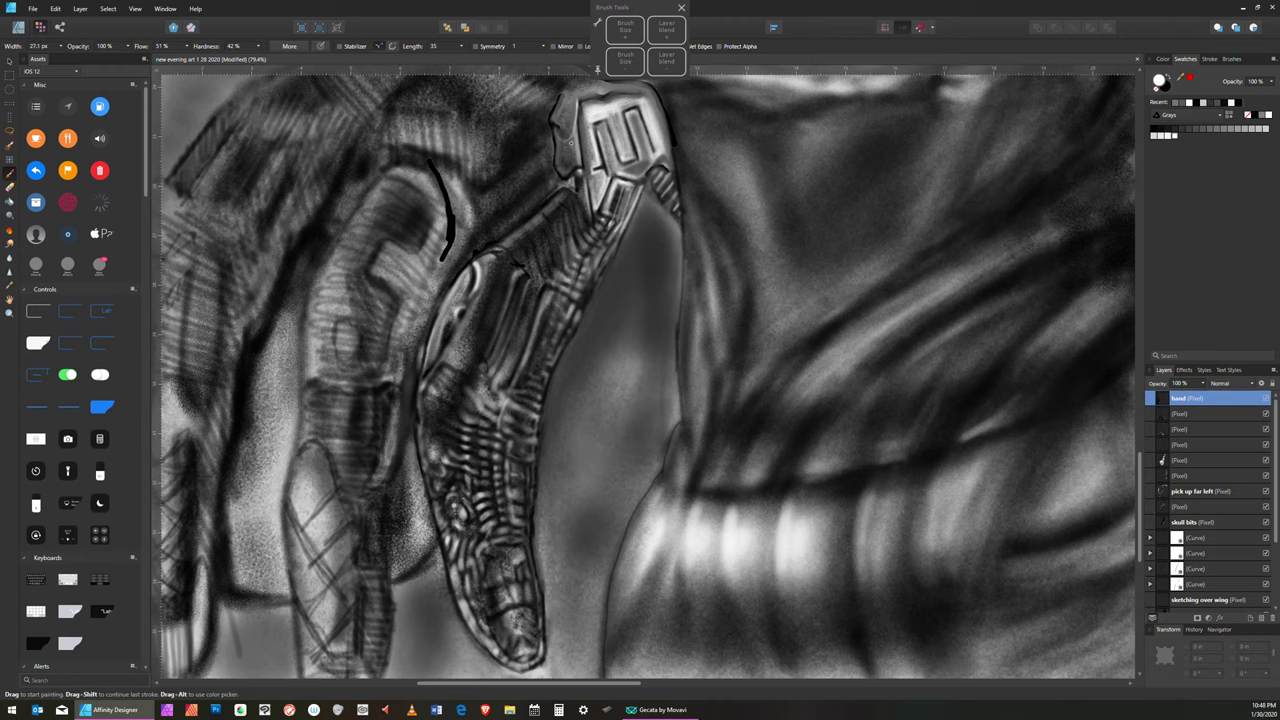
# - Brighten the side plate further in white with a brush of about 40 px, and save the document
pyautogui.press(']')
pyautogui.press(']')
pyautogui.press(']')
pyautogui.press(']')
pyautogui.press('[')
pyautogui.click(33, 8)
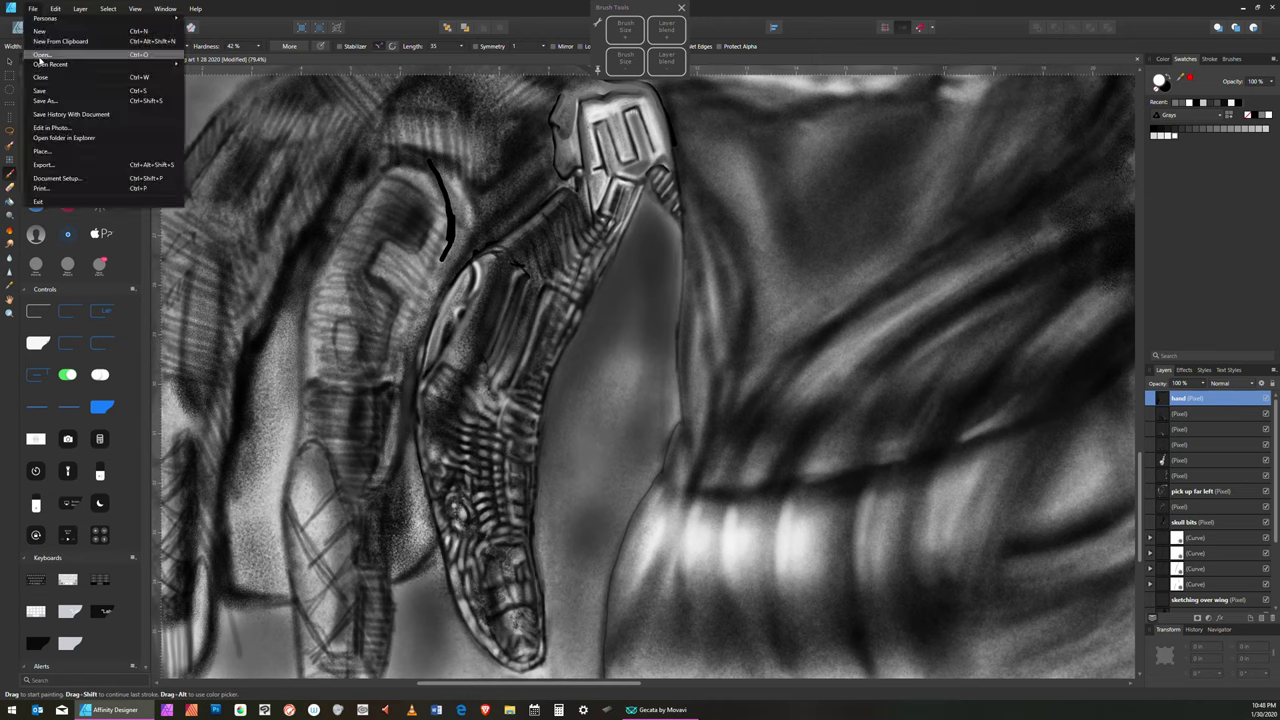
pyautogui.click(46, 90)
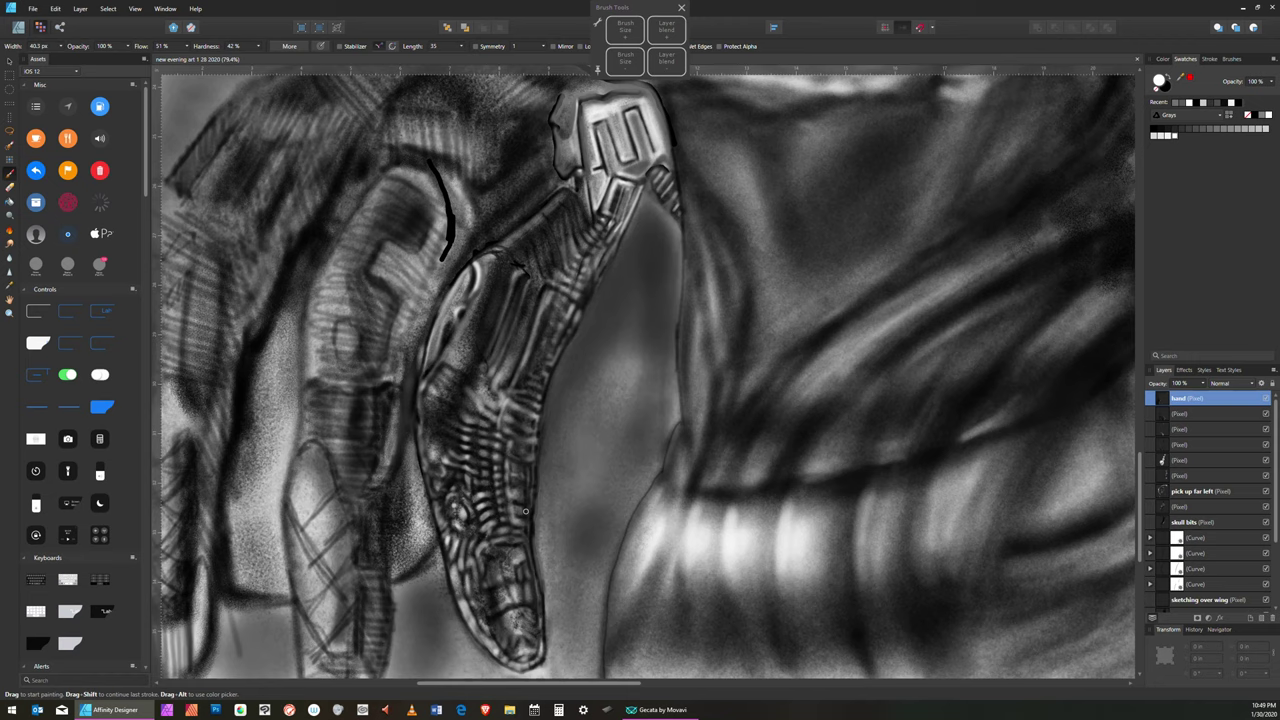
# - Examine the knuckle block and upper finger at actual size
pyautogui.click(34, 10)
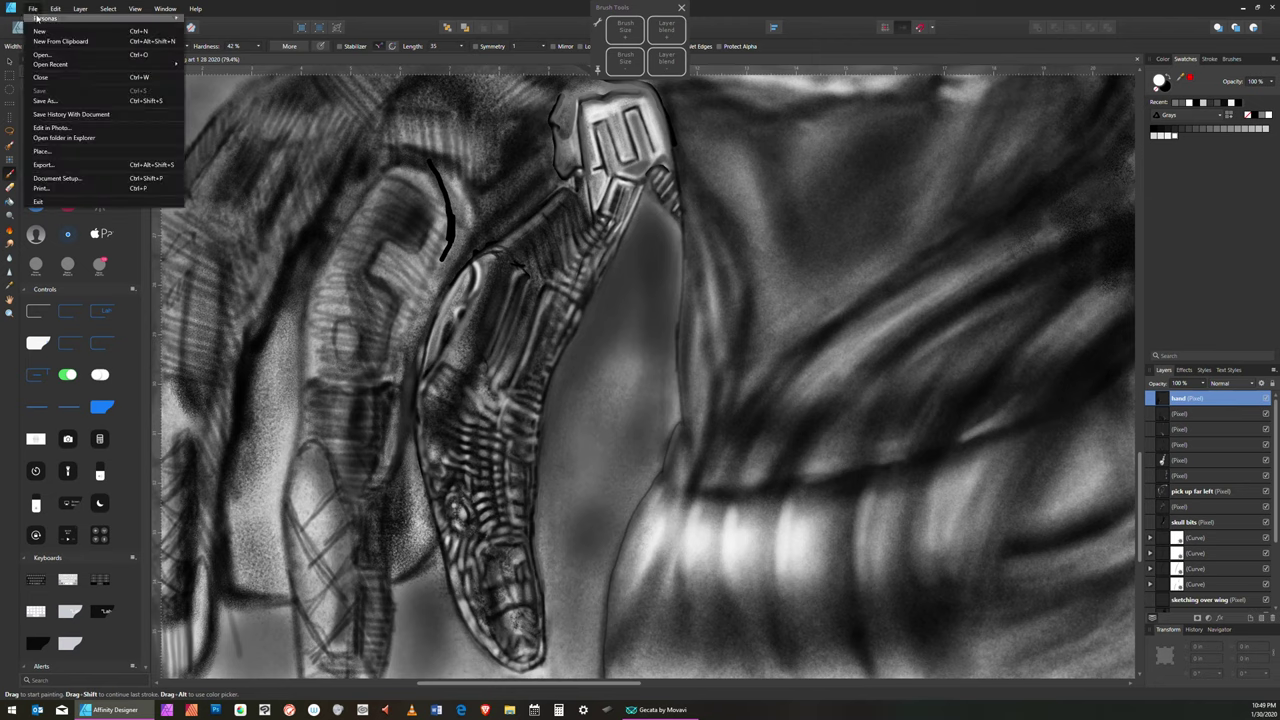
pyautogui.moveTo(83, 9)
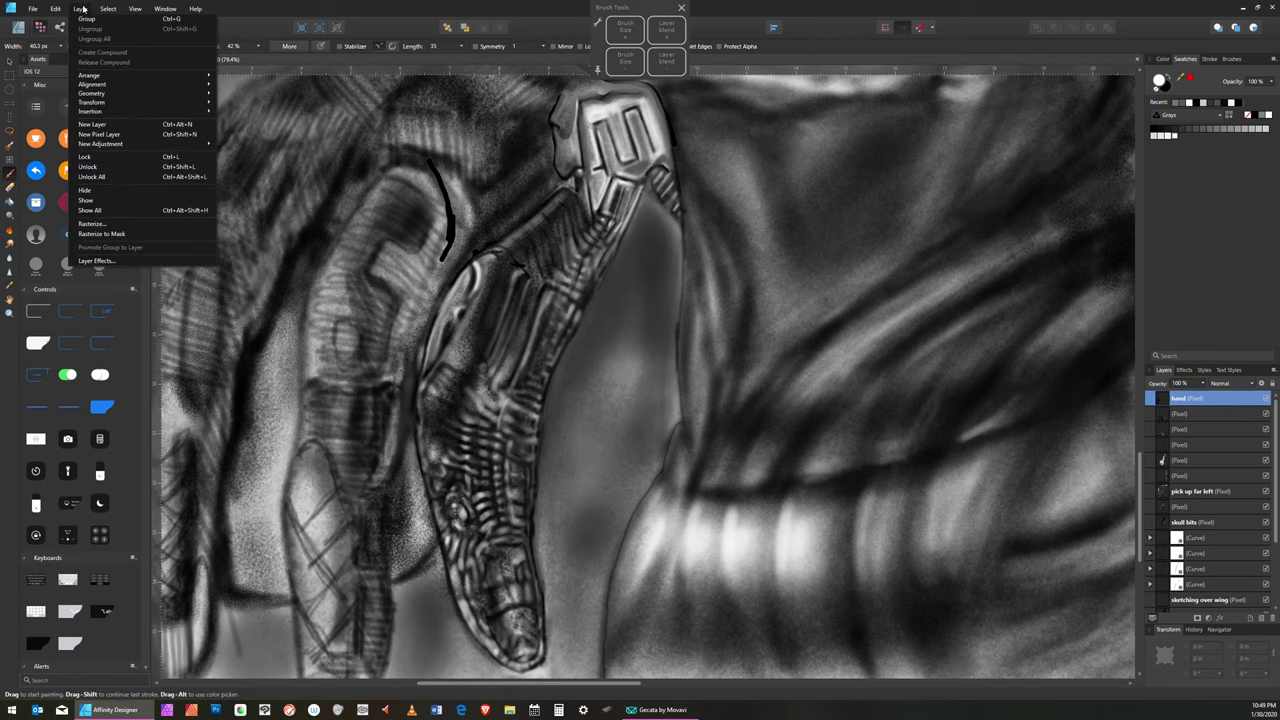
pyautogui.click(134, 9)
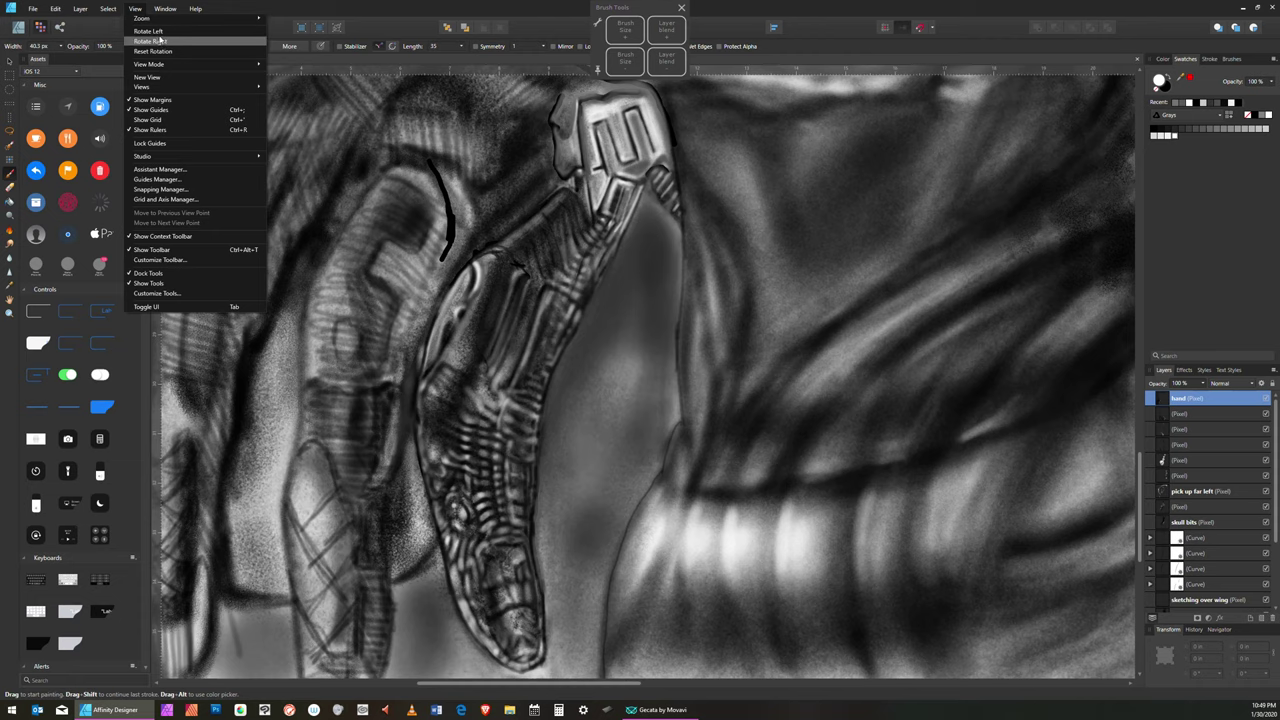
pyautogui.moveTo(165, 20)
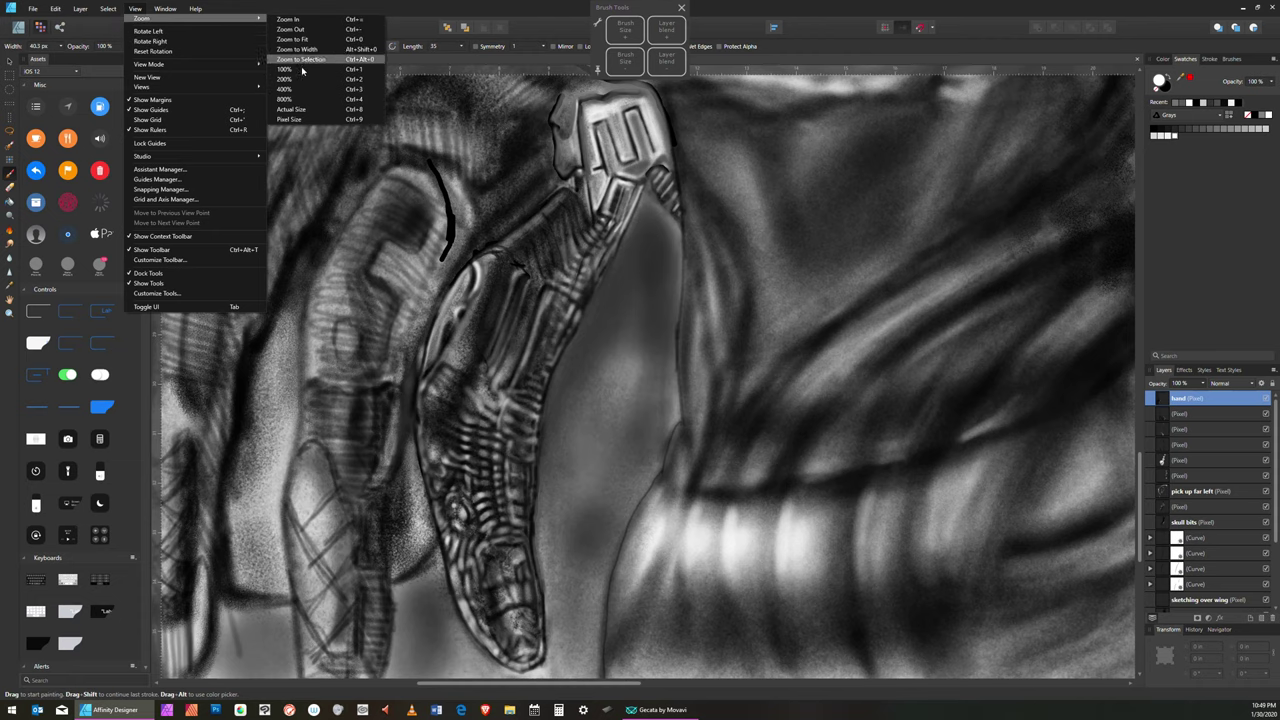
pyautogui.click(313, 108)
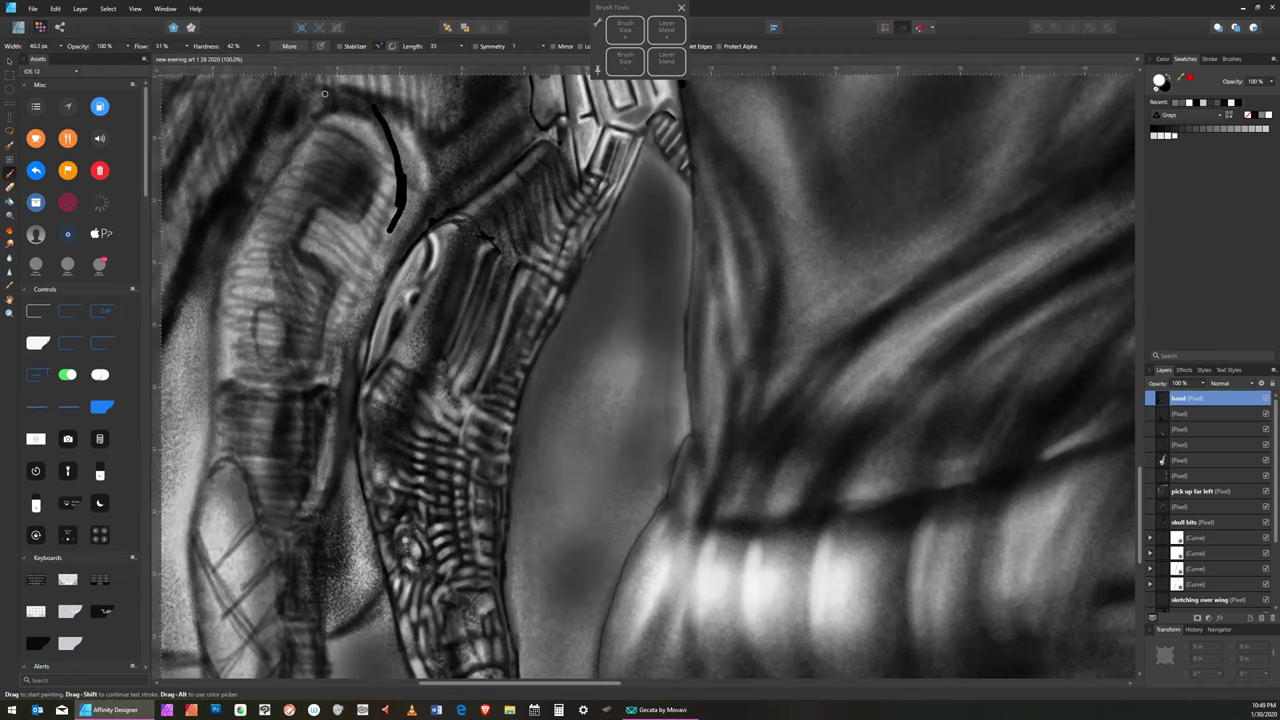
pyautogui.click(14, 298)
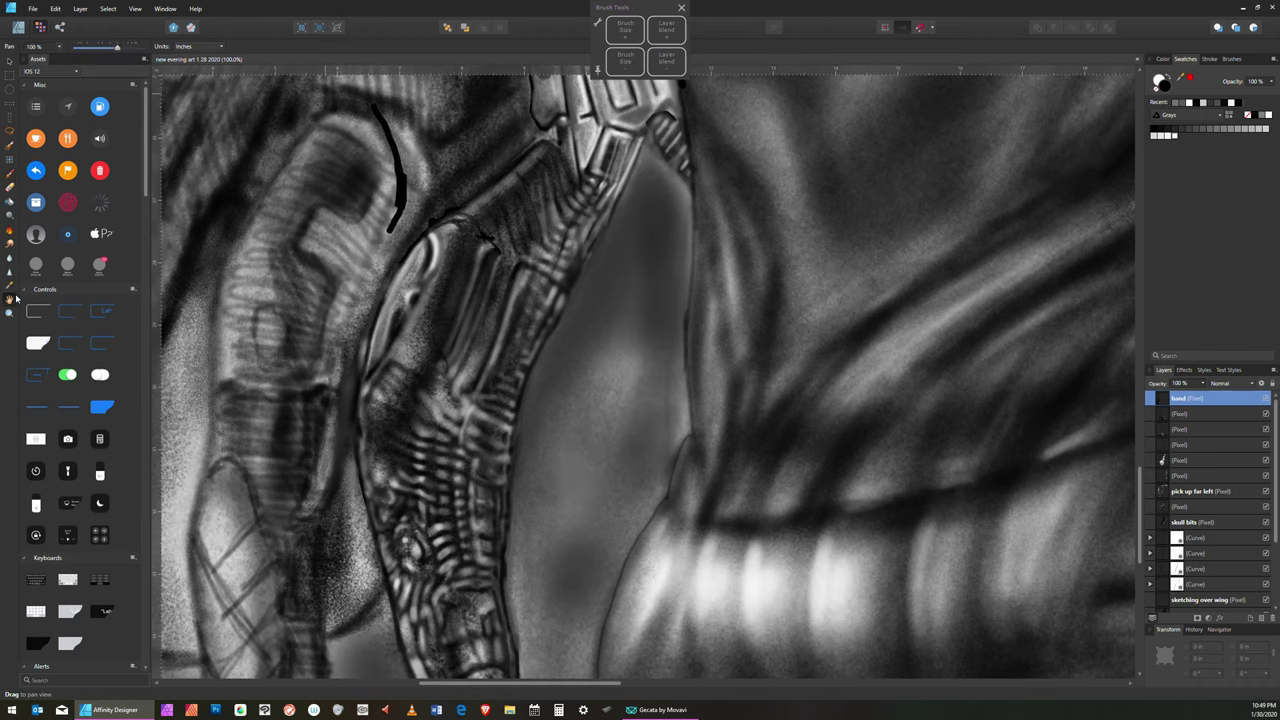
pyautogui.moveTo(575, 476)
pyautogui.mouseDown()
pyautogui.moveTo(580, 357)
pyautogui.moveTo(620, 223)
pyautogui.moveTo(590, 486)
pyautogui.mouseUp()
pyautogui.moveTo(631, 311); pyautogui.dragTo(577, 443)
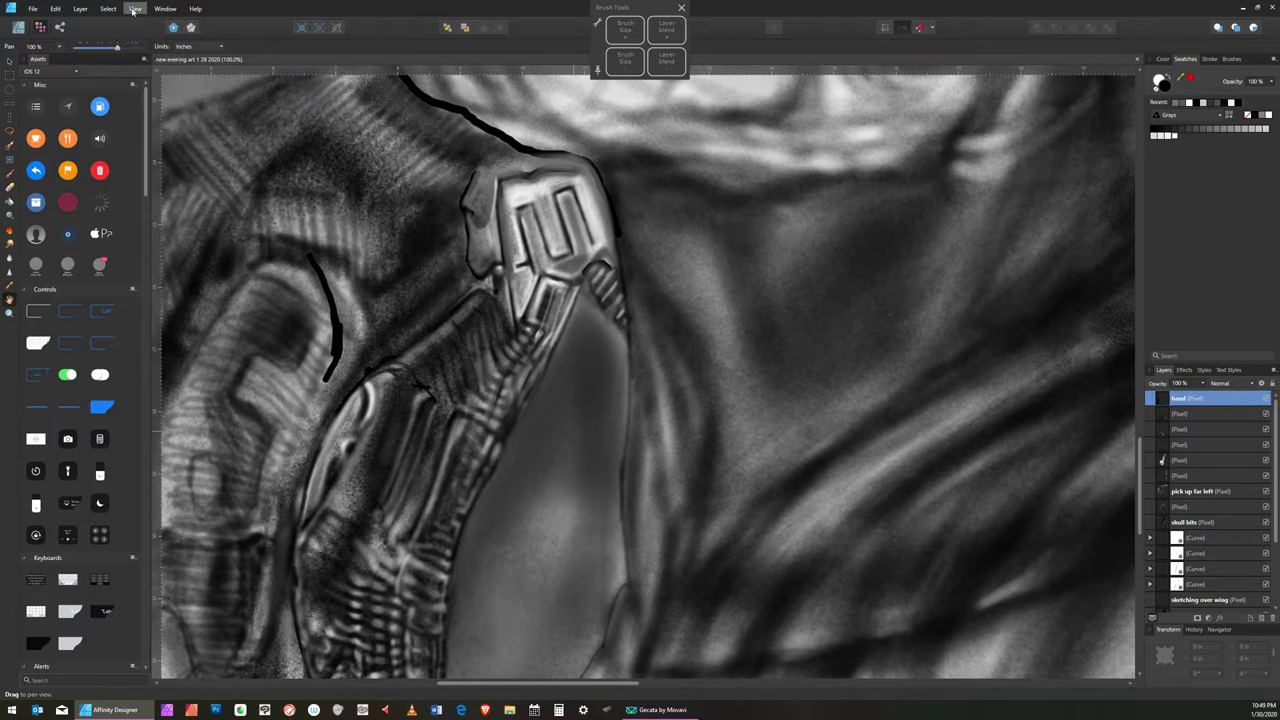
# - Review the whole artwork fitted to the view, and inspect the hand and neck at page-width zoom
pyautogui.click(136, 9)
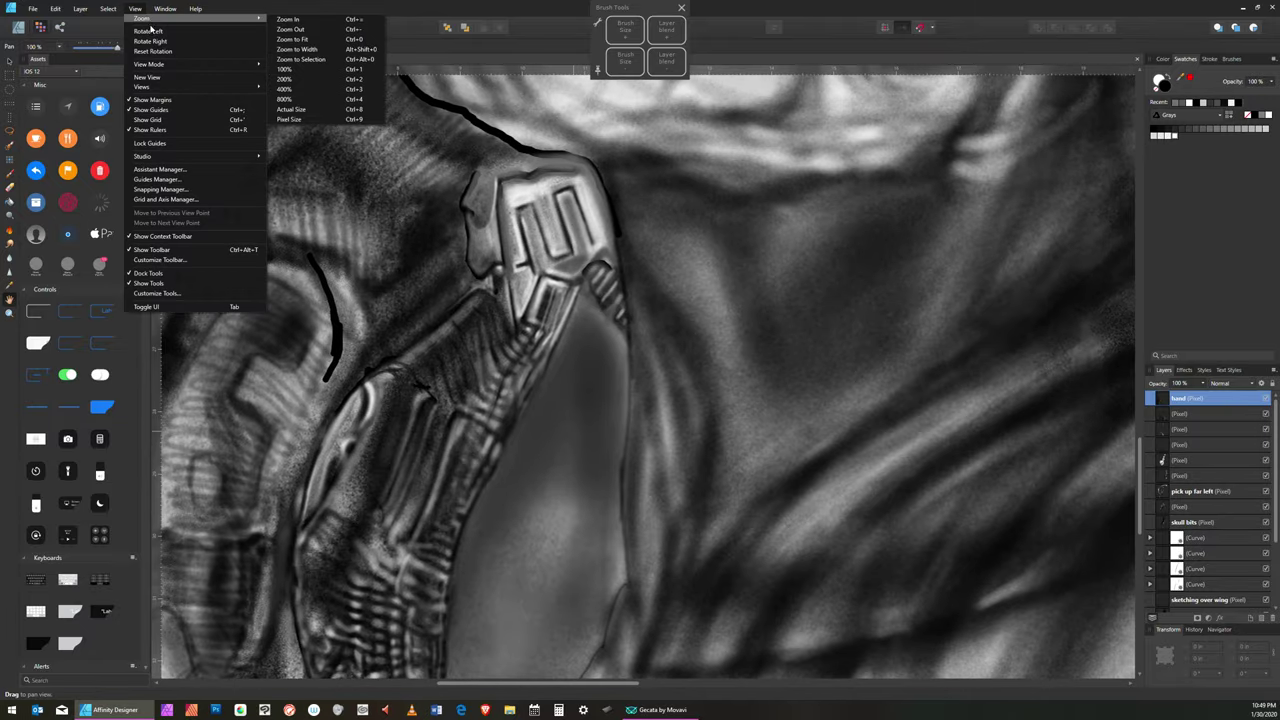
pyautogui.moveTo(218, 19)
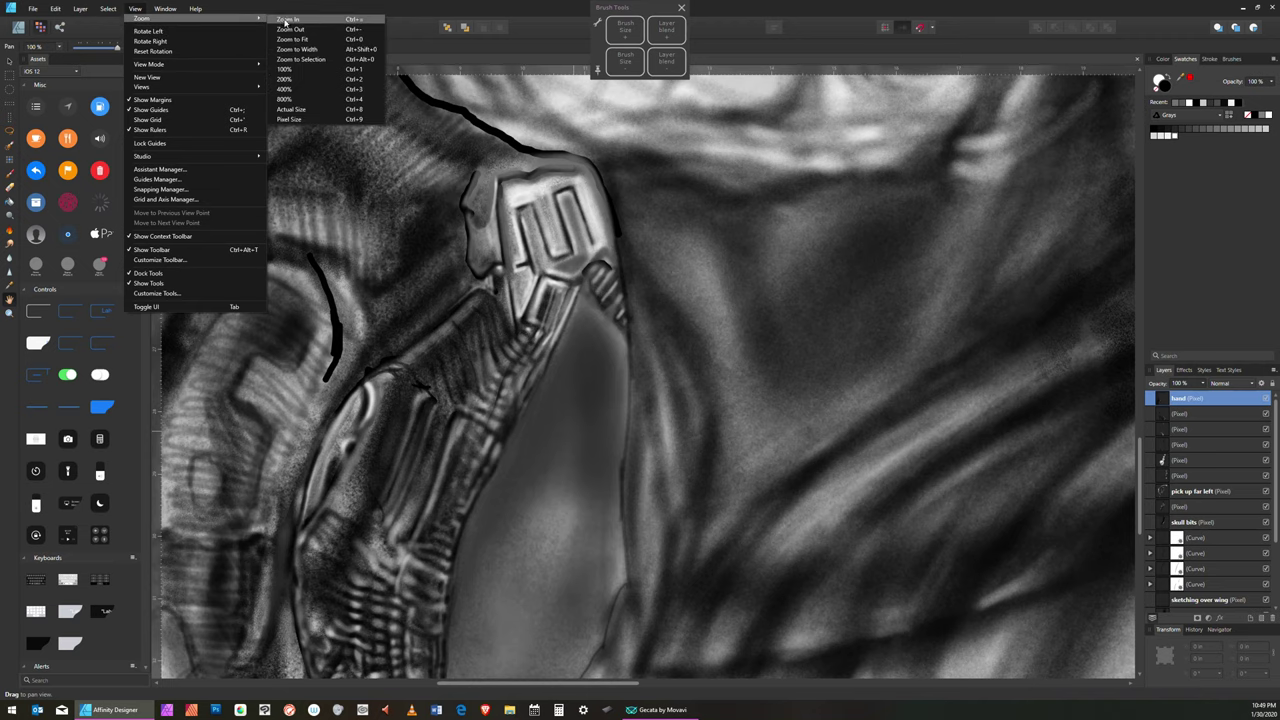
pyautogui.click(310, 40)
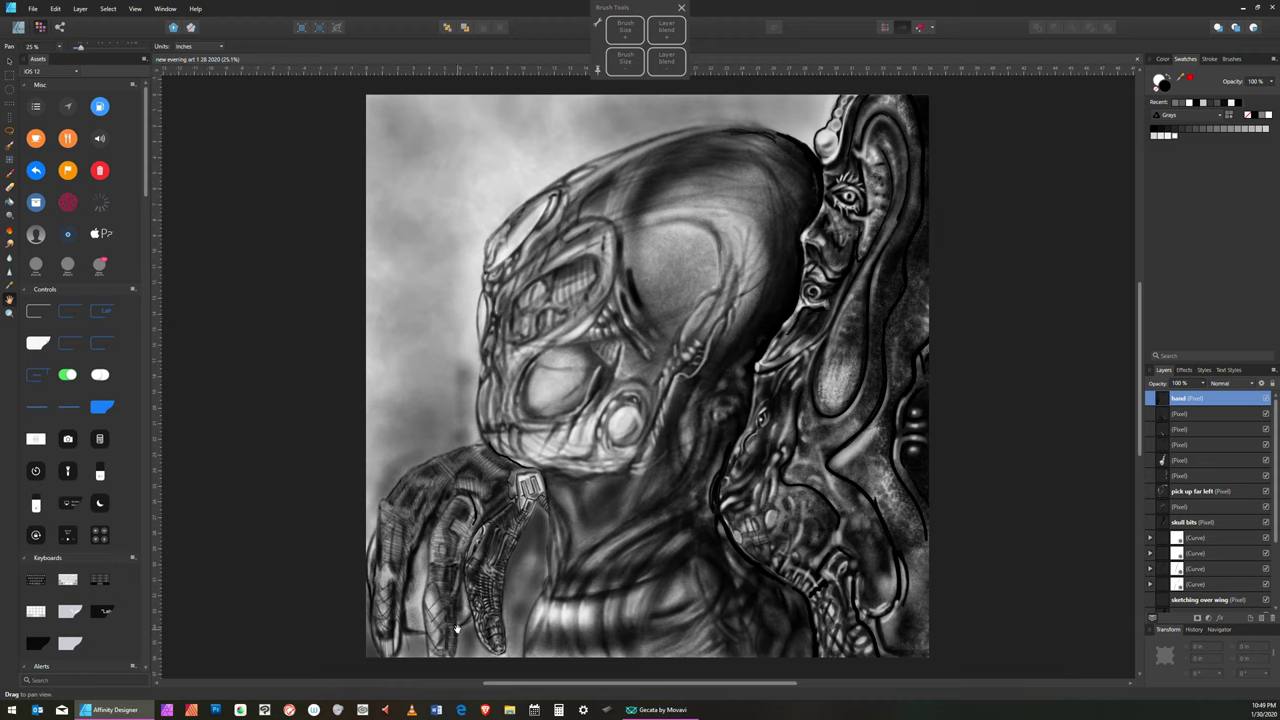
pyautogui.click(137, 9)
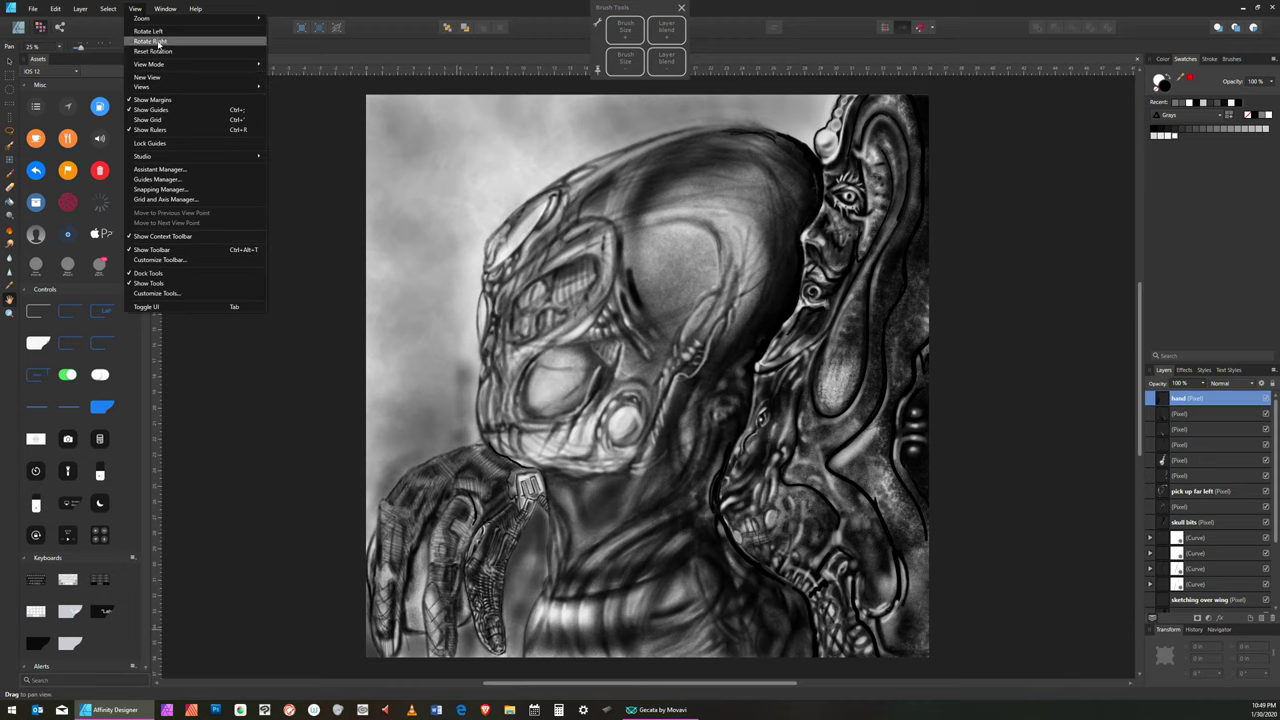
pyautogui.moveTo(250, 20)
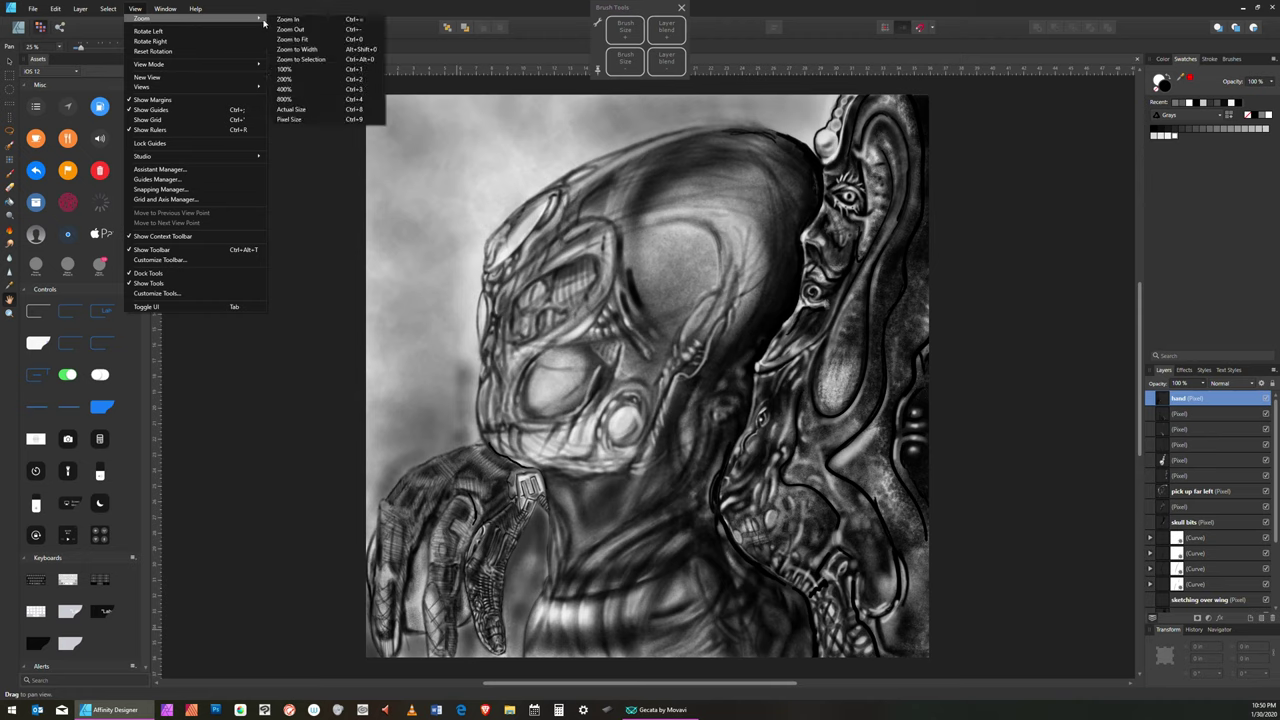
pyautogui.click(313, 50)
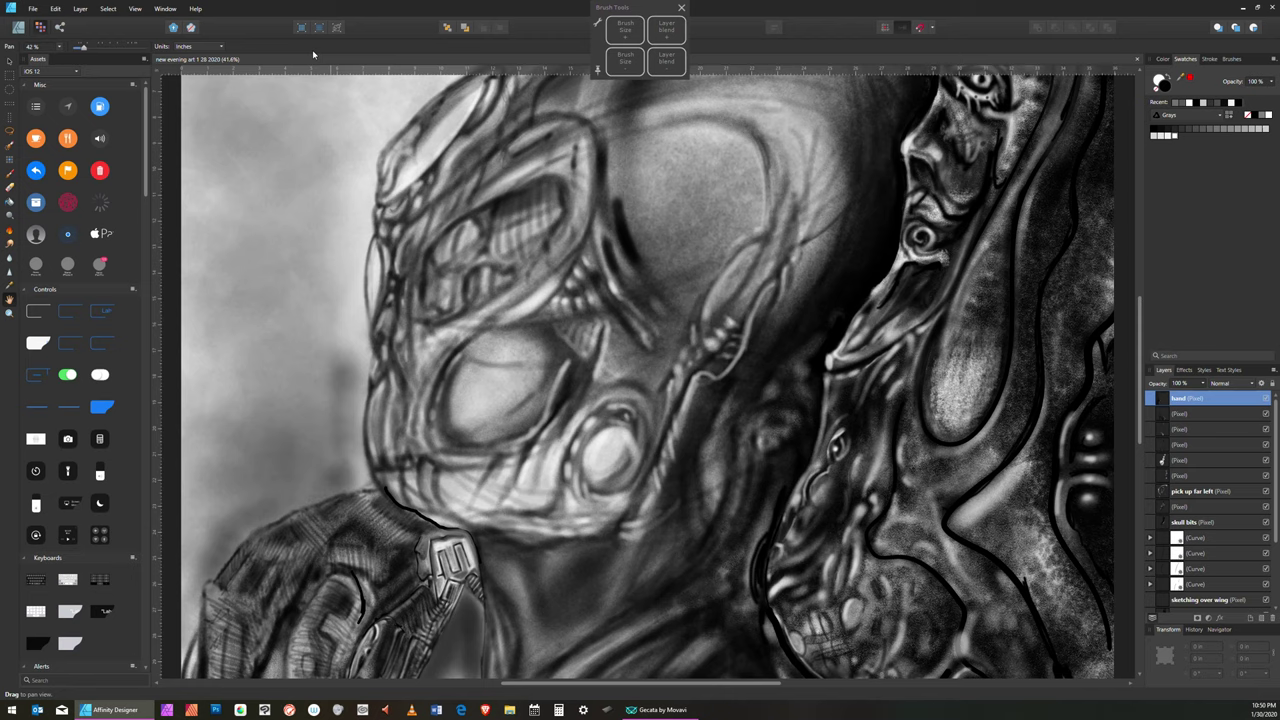
pyautogui.click(9, 295)
pyautogui.moveTo(506, 388); pyautogui.dragTo(546, 226)
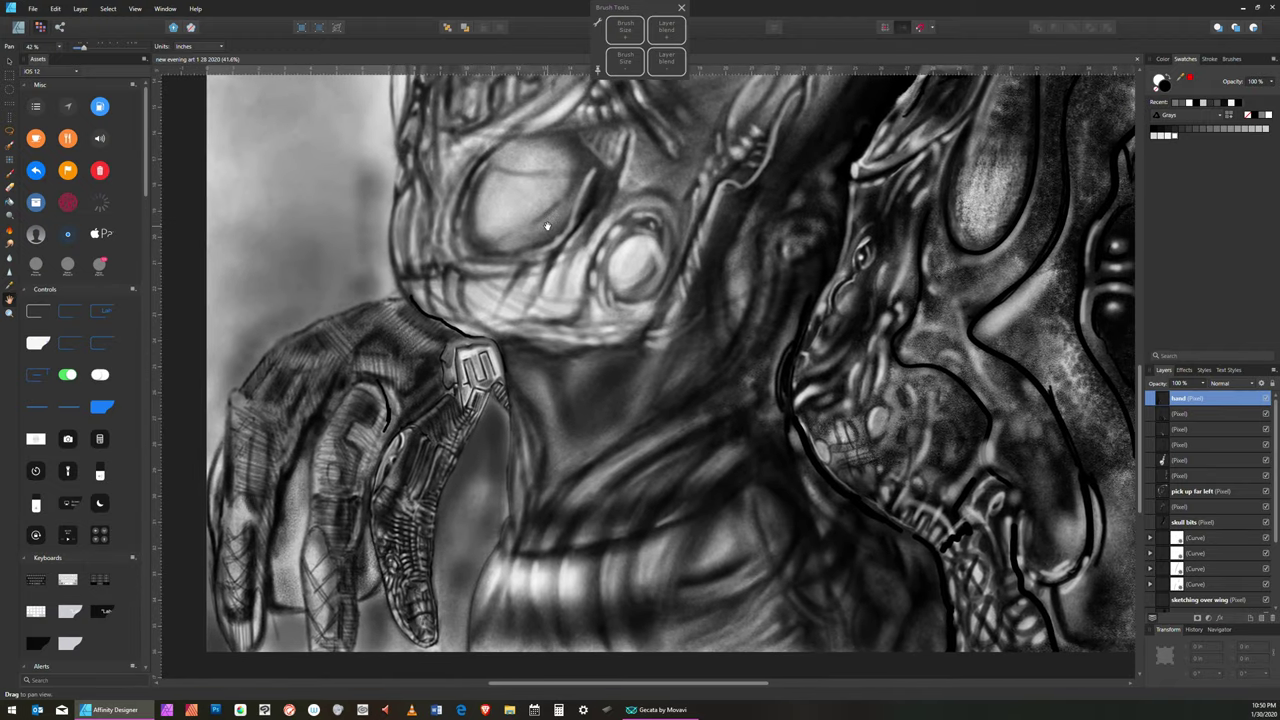
pyautogui.click(138, 10)
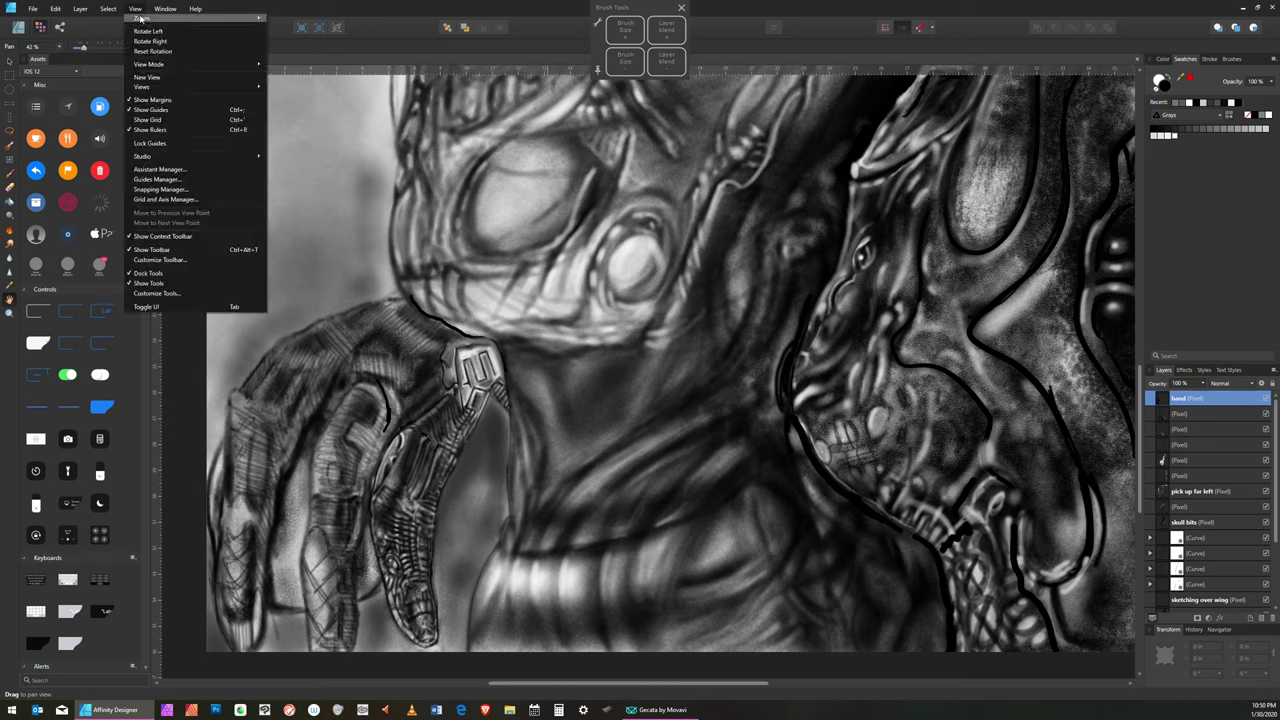
pyautogui.moveTo(196, 10)
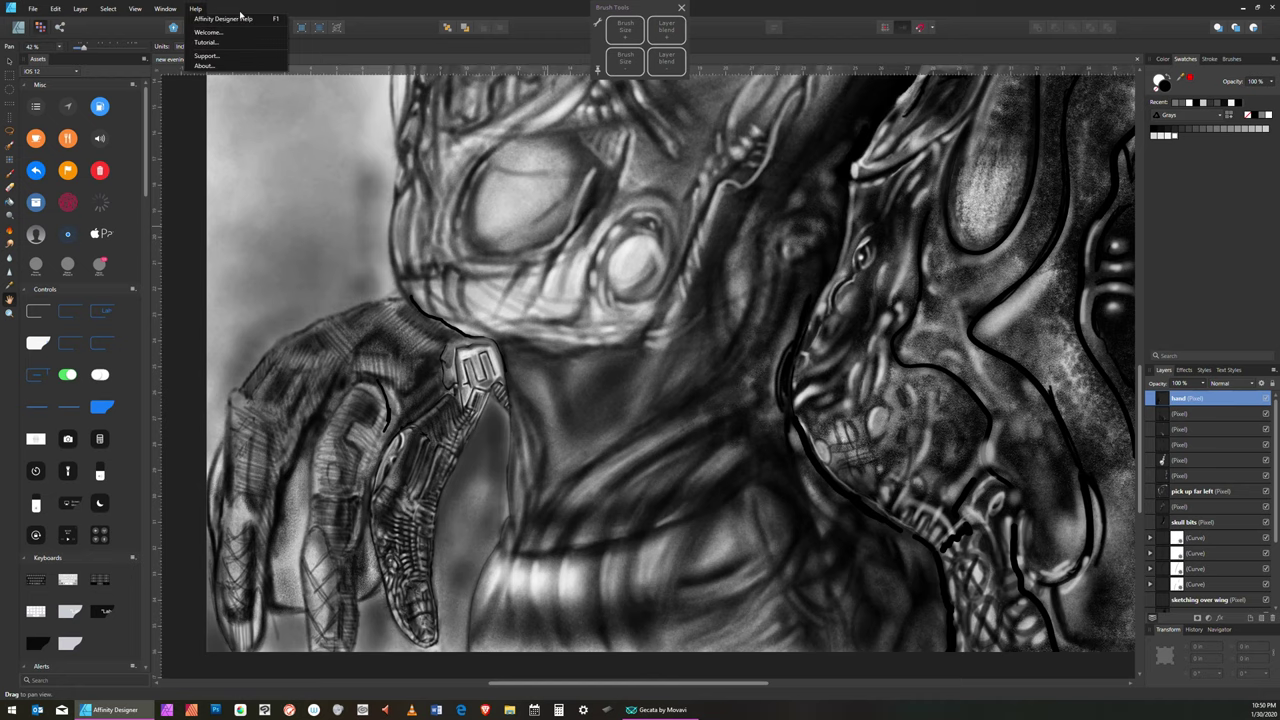
pyautogui.moveTo(148, 12)
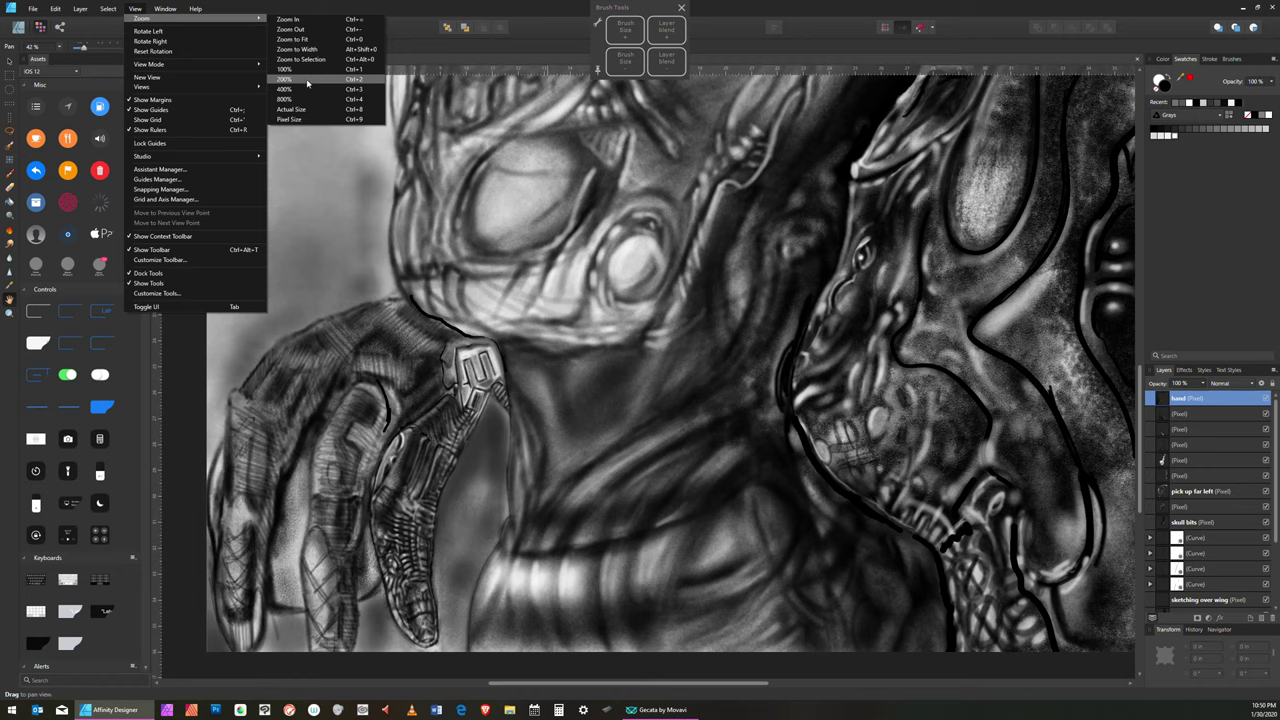
pyautogui.click(307, 83)
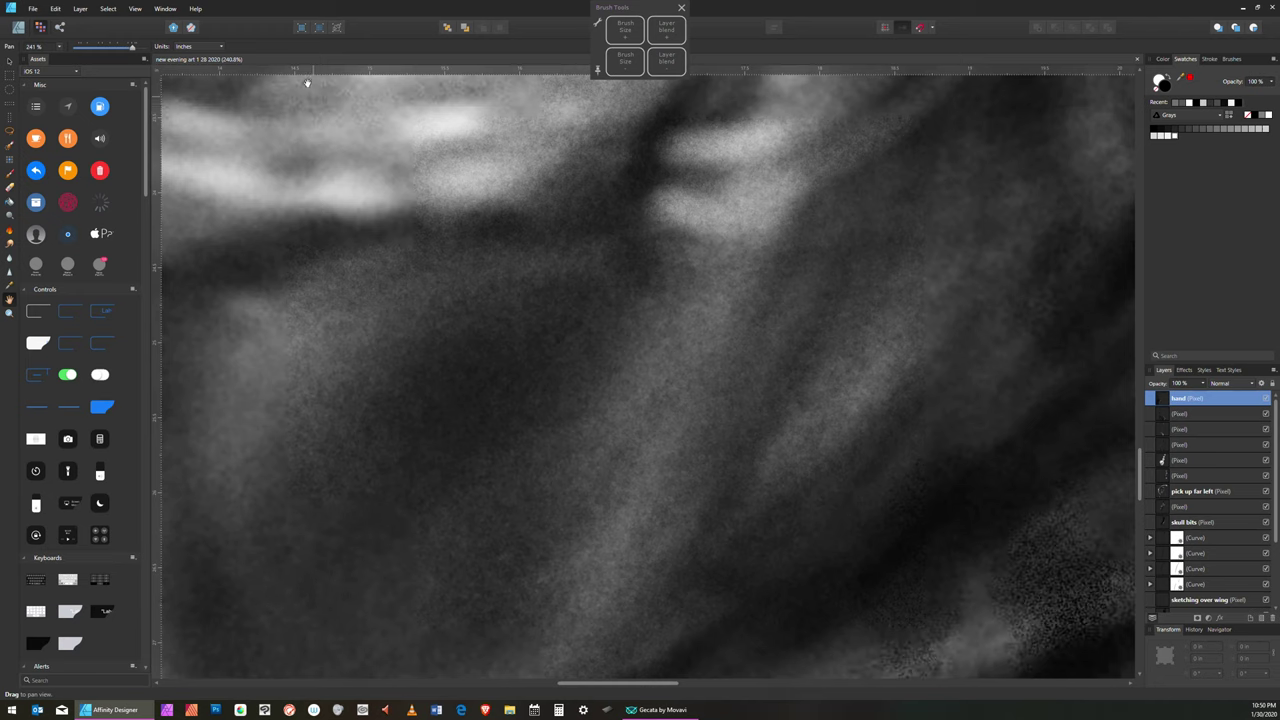
pyautogui.click(140, 12)
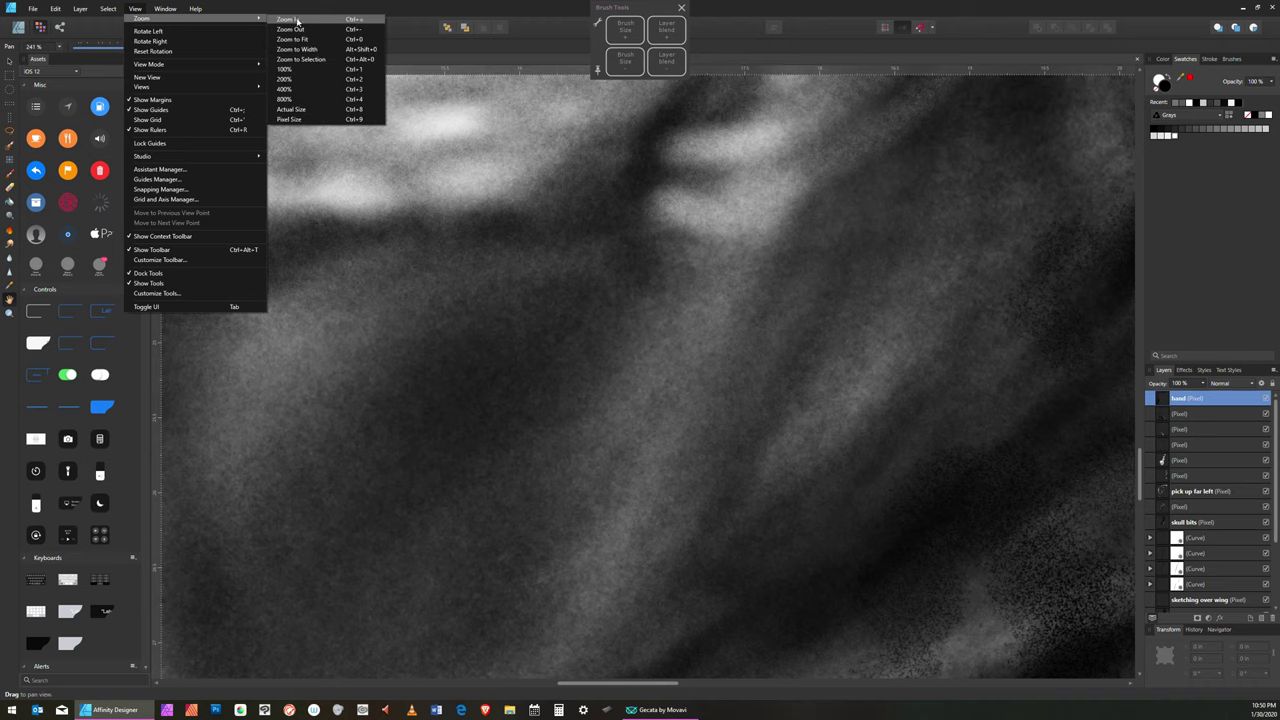
pyautogui.click(297, 20)
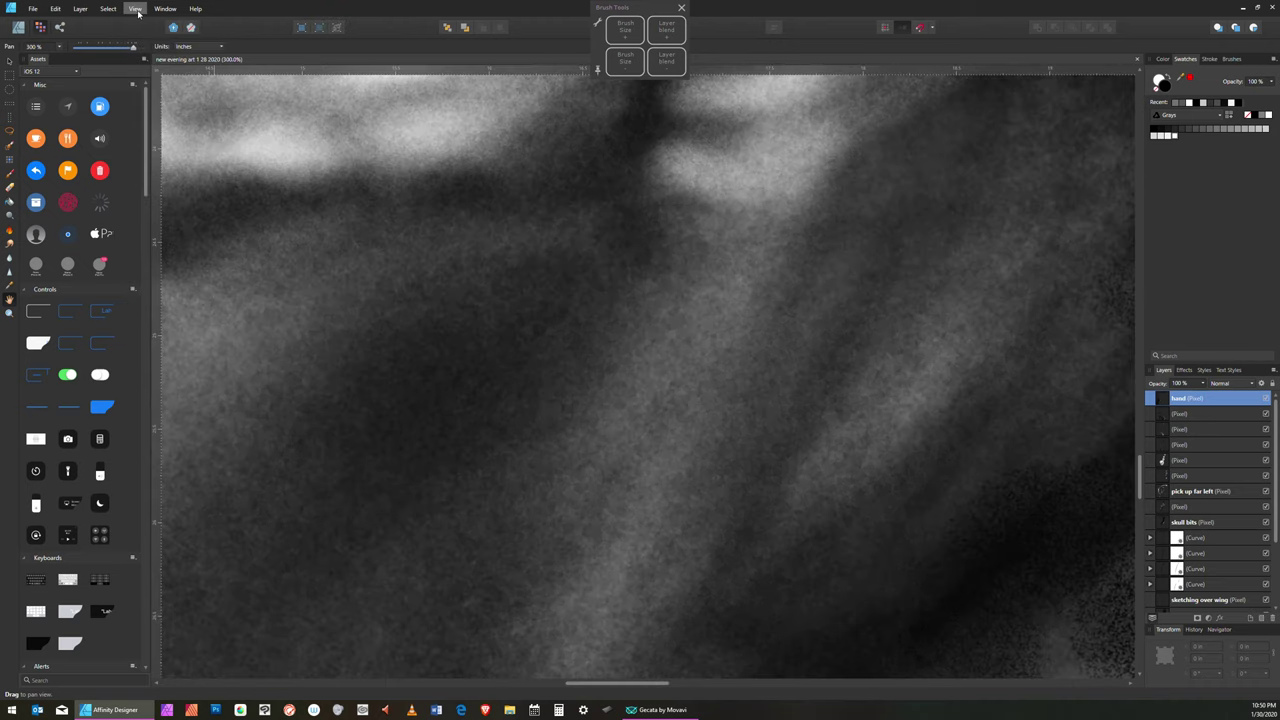
pyautogui.click(137, 10)
pyautogui.moveTo(242, 21)
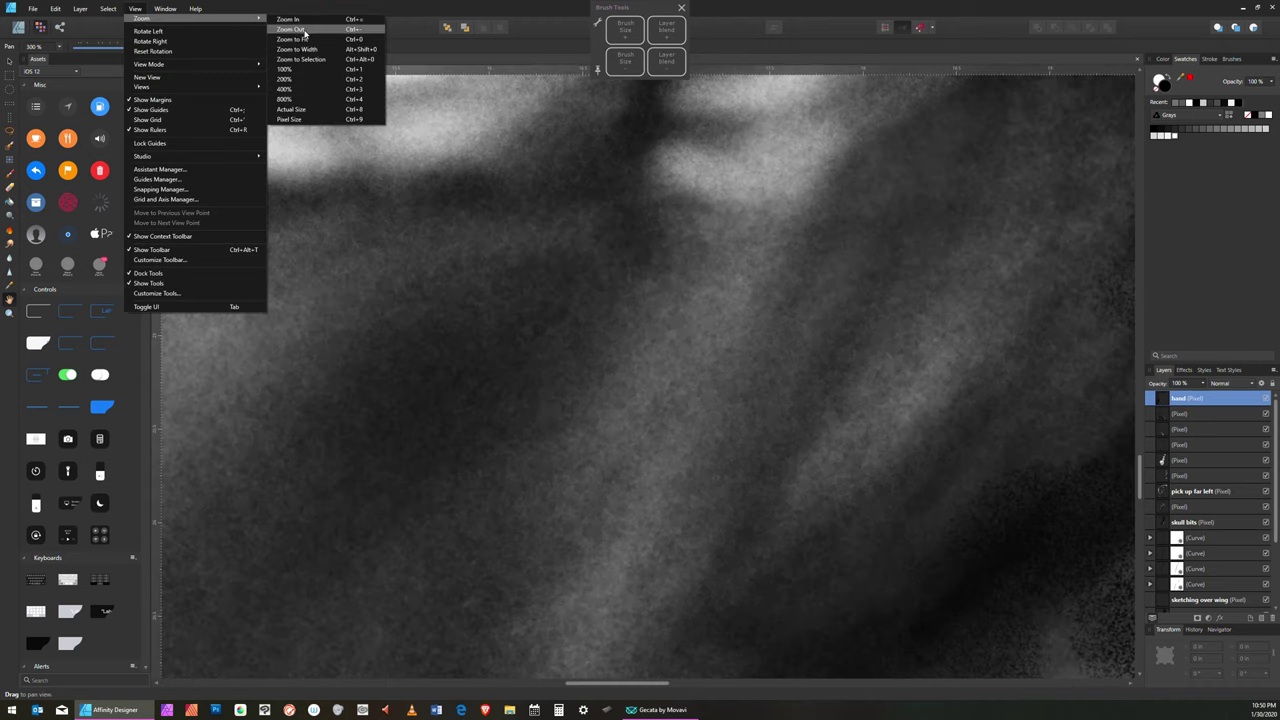
pyautogui.click(306, 39)
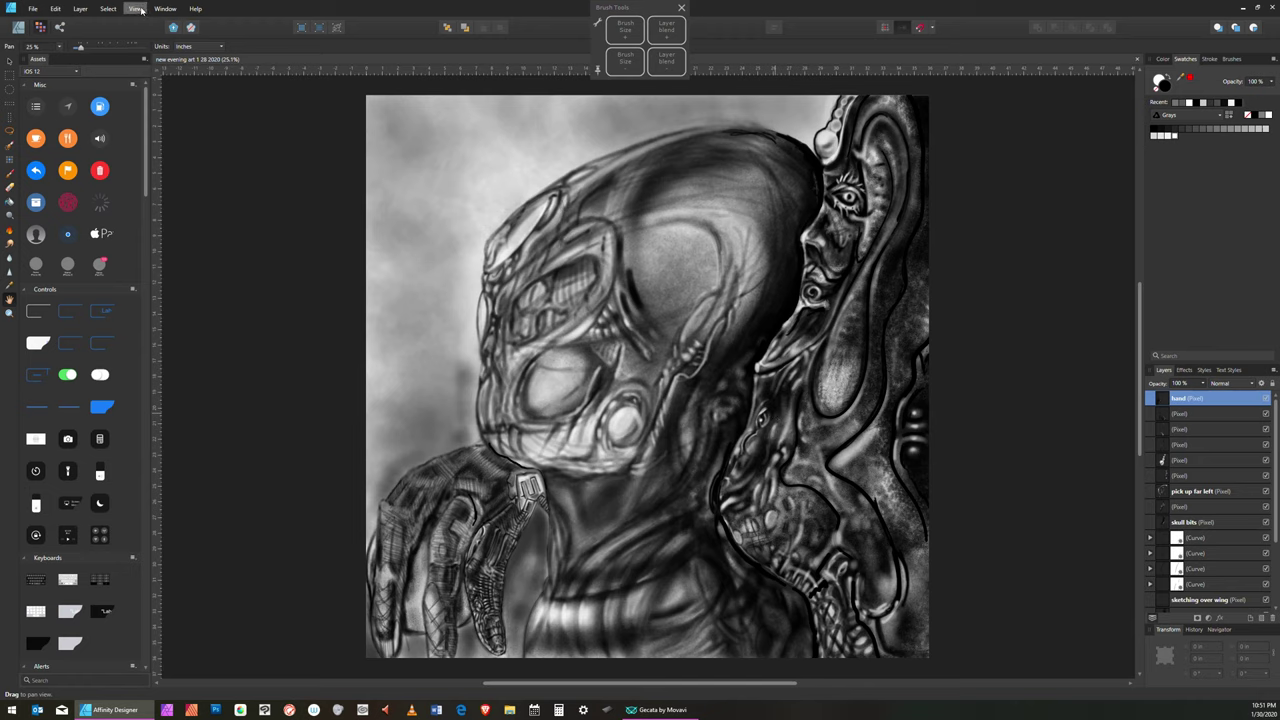
# - Inspect the area behind the head and the small eye detail on the adjoining figure at 200% and 100% zoom
pyautogui.click(136, 9)
pyautogui.moveTo(152, 14)
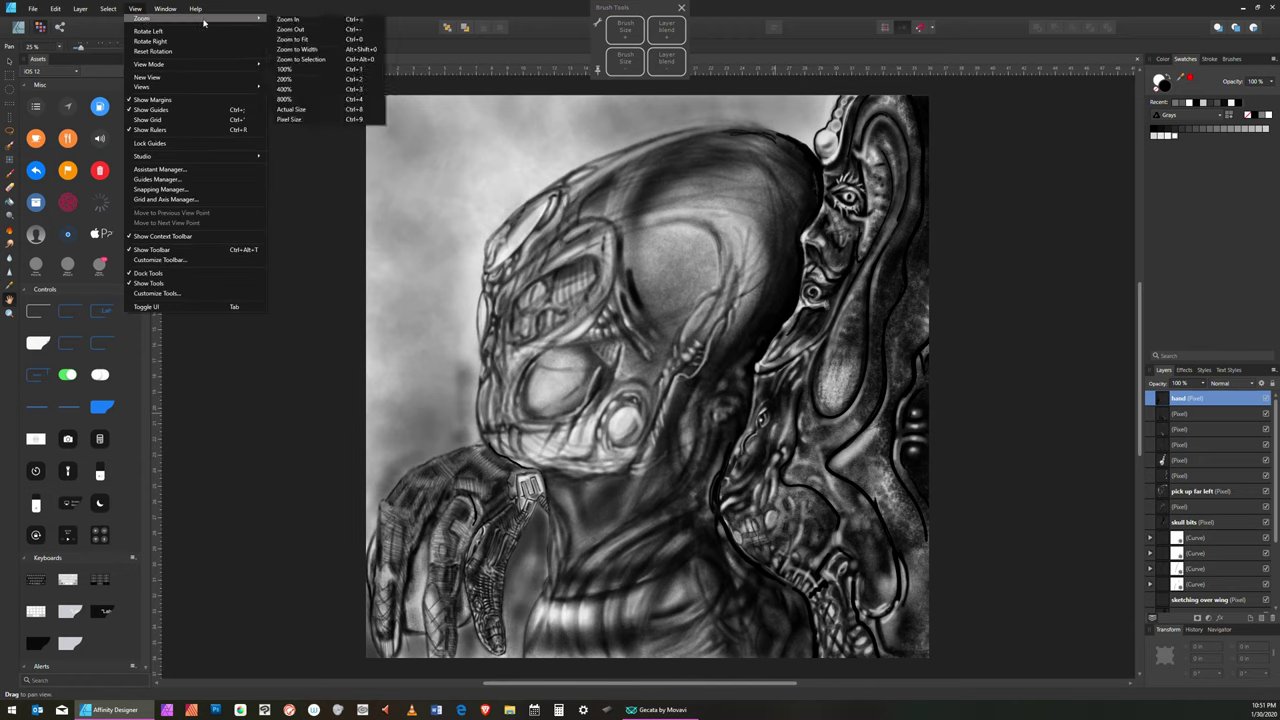
pyautogui.click(300, 79)
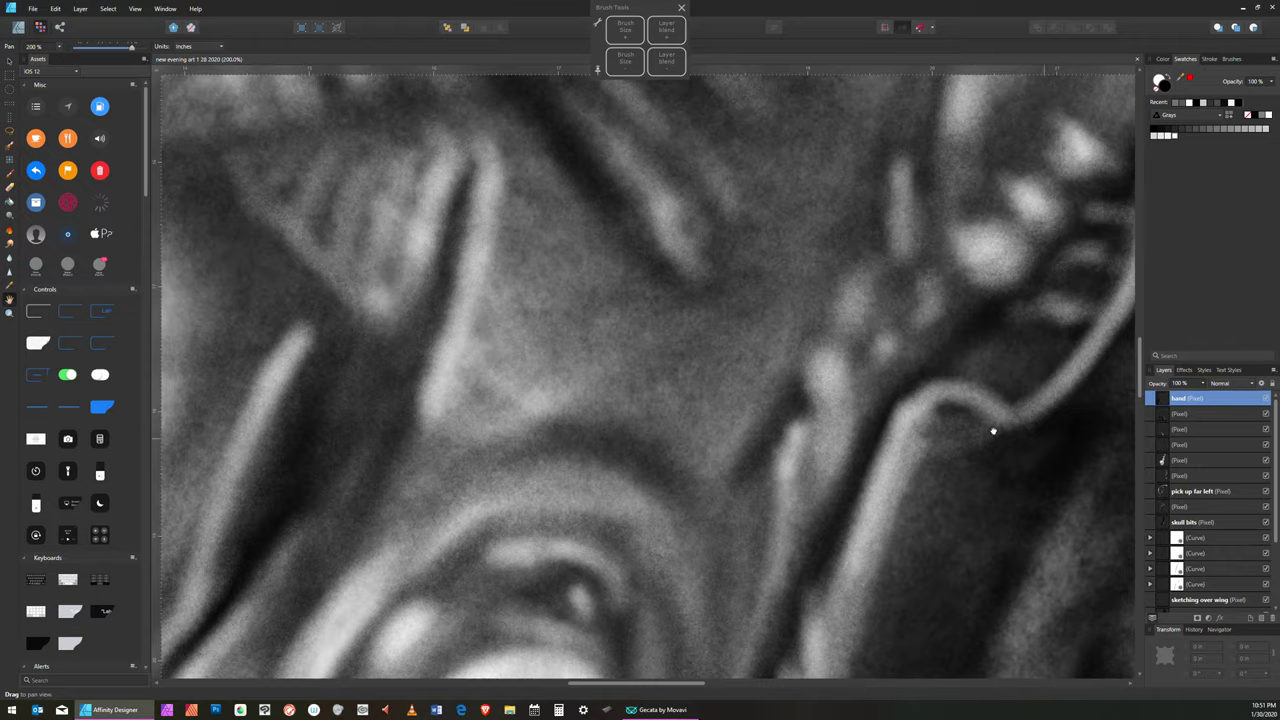
pyautogui.moveTo(993, 431); pyautogui.dragTo(466, 286)
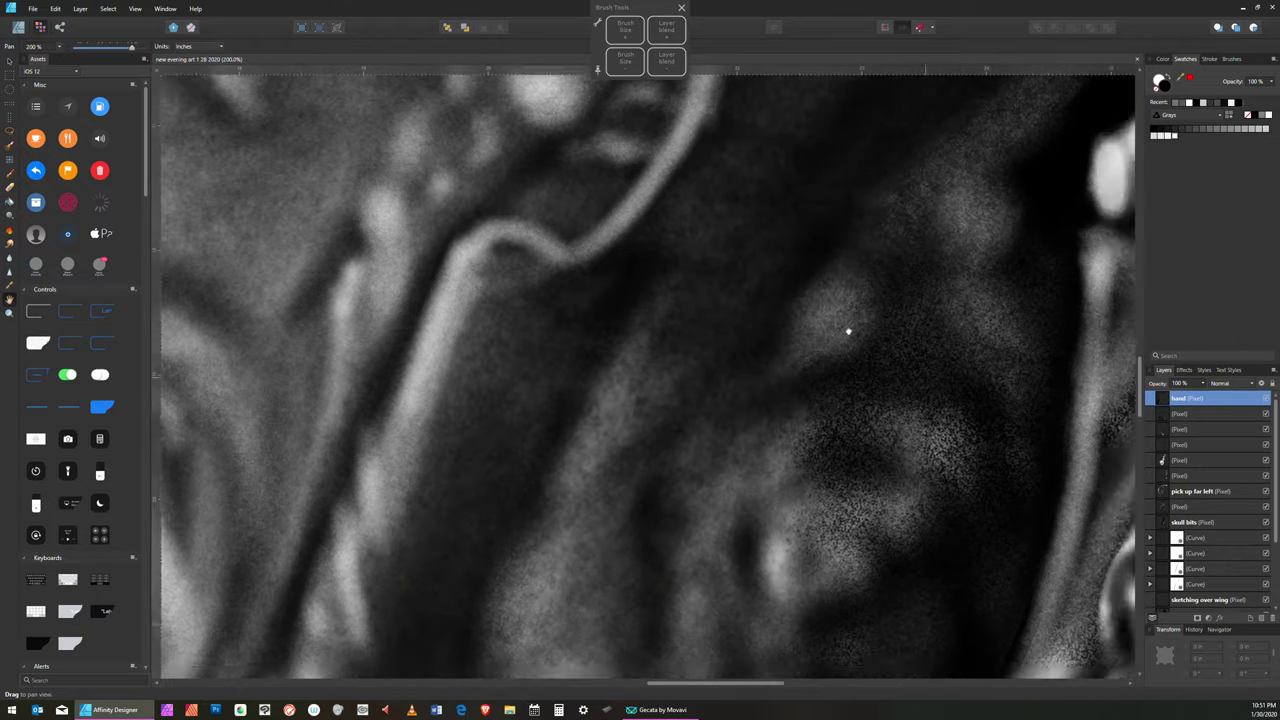
pyautogui.moveTo(846, 331); pyautogui.dragTo(410, 140)
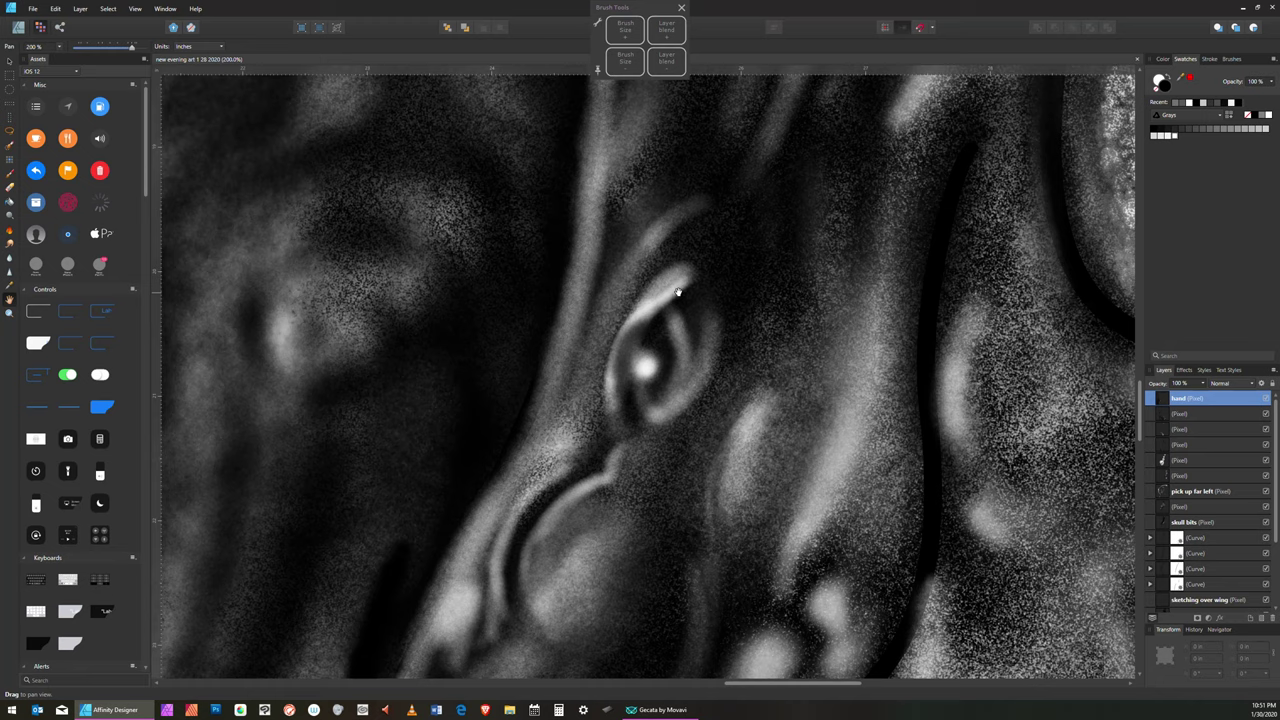
pyautogui.click(135, 8)
pyautogui.moveTo(190, 19)
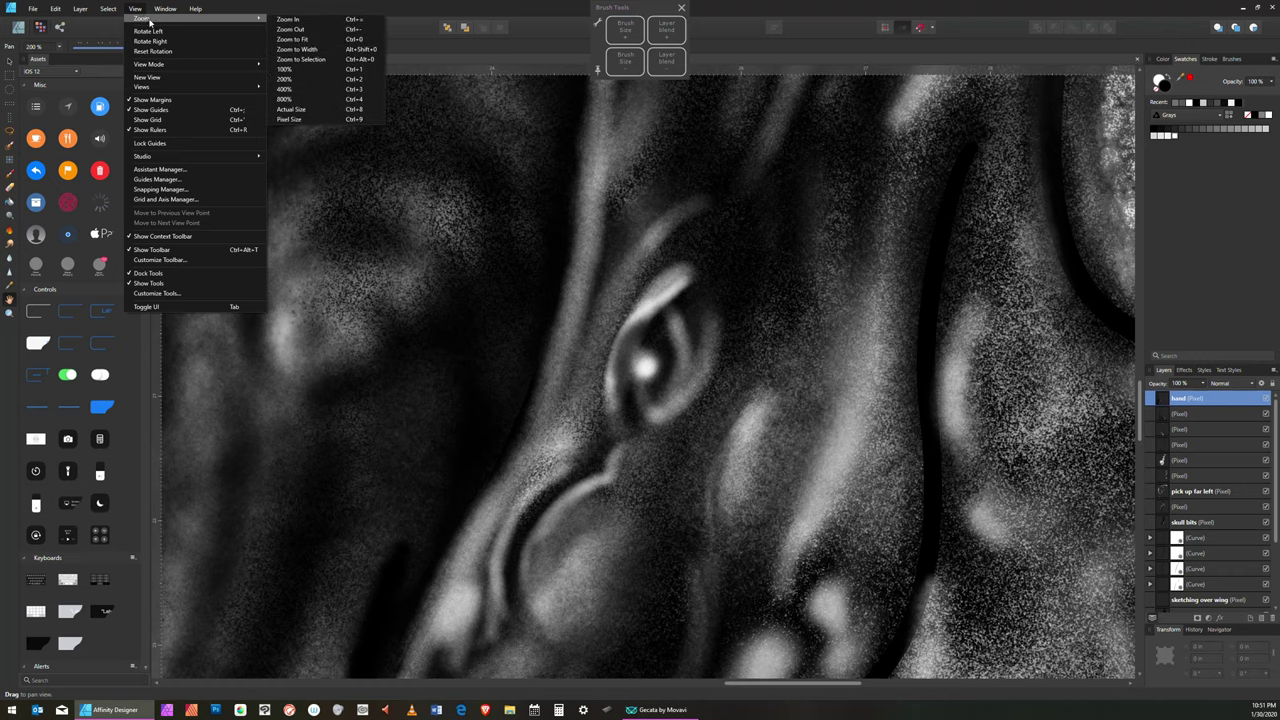
pyautogui.click(301, 71)
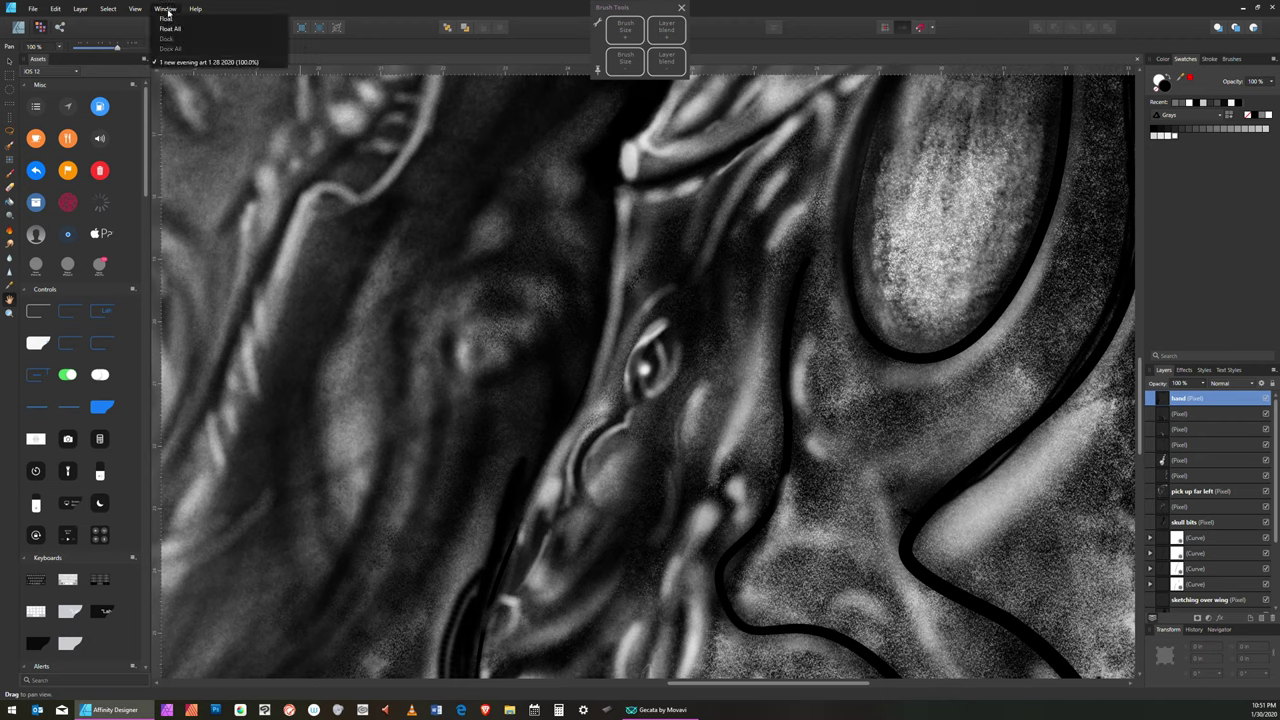
# - Review the artwork at page-width zoom, ending on the hand and neck along the lower edge
pyautogui.click(137, 10)
pyautogui.moveTo(149, 22)
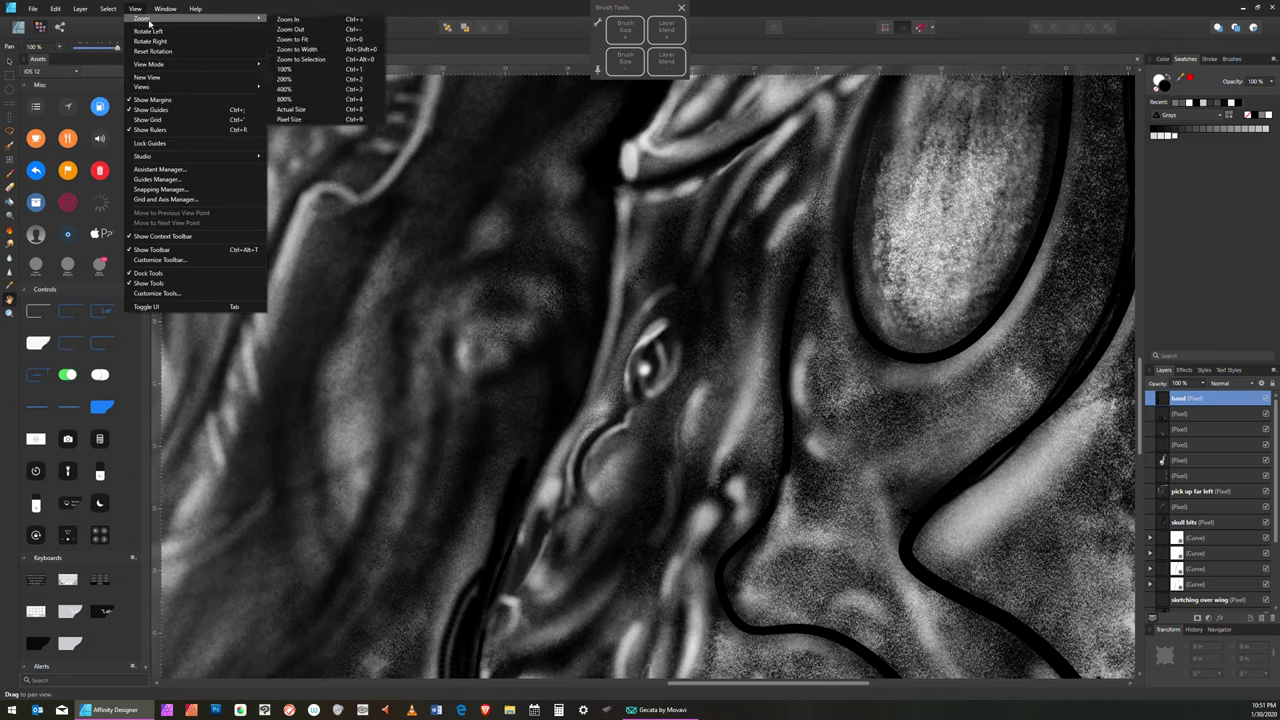
pyautogui.click(316, 50)
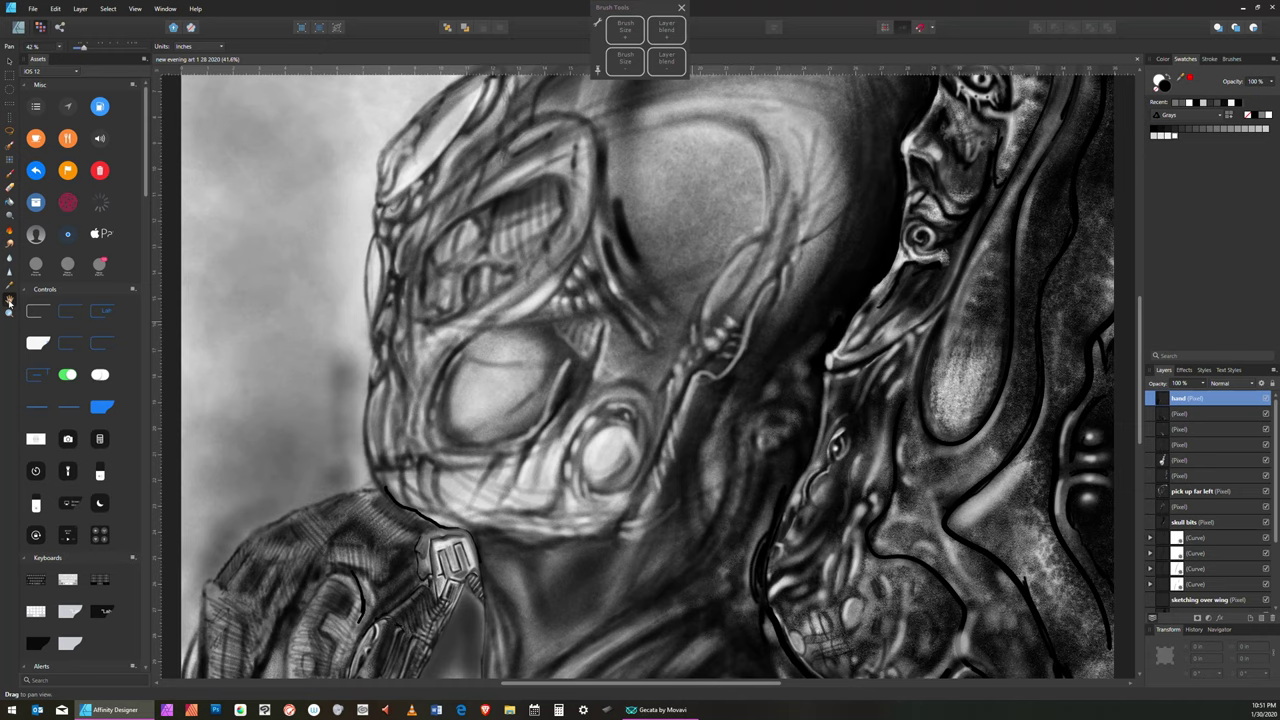
pyautogui.moveTo(562, 582); pyautogui.dragTo(612, 382)
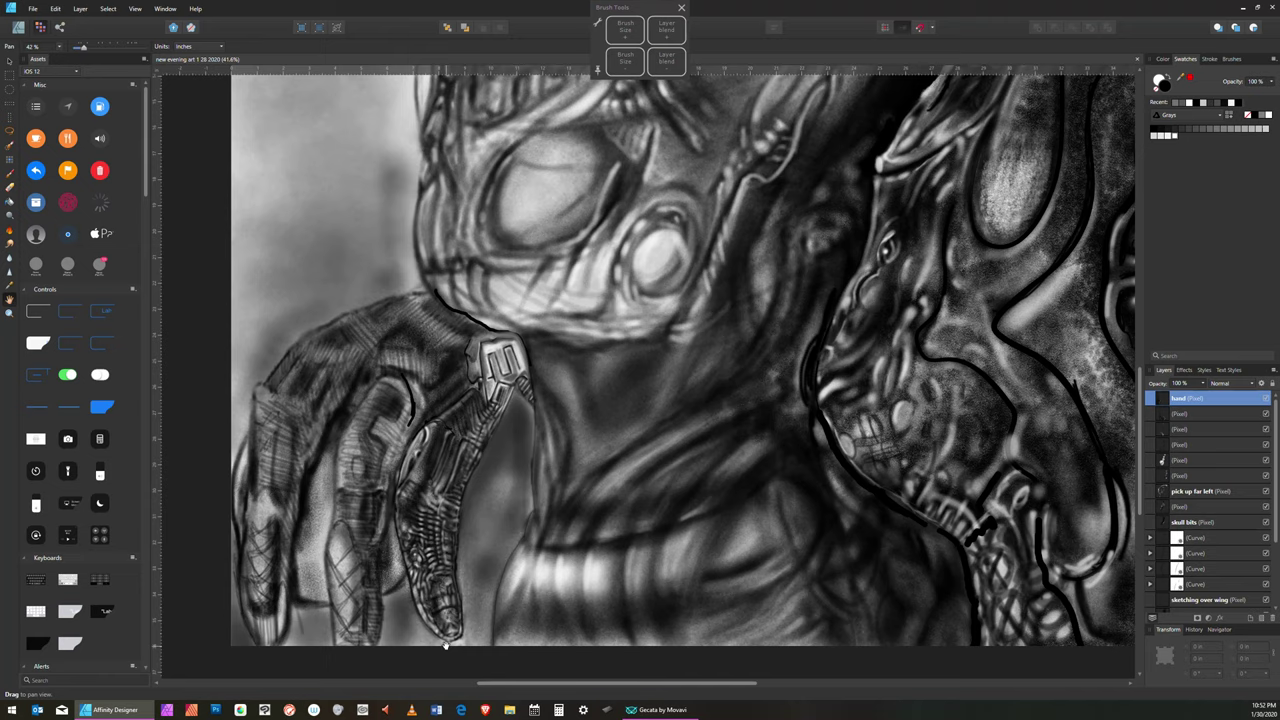
# - Save the document as "new evening art 1 28 2020.afdesign" in the Human Bacon Hunters folder, replacing the existing file
pyautogui.click(33, 8)
pyautogui.click(55, 102)
pyautogui.click(977, 511)
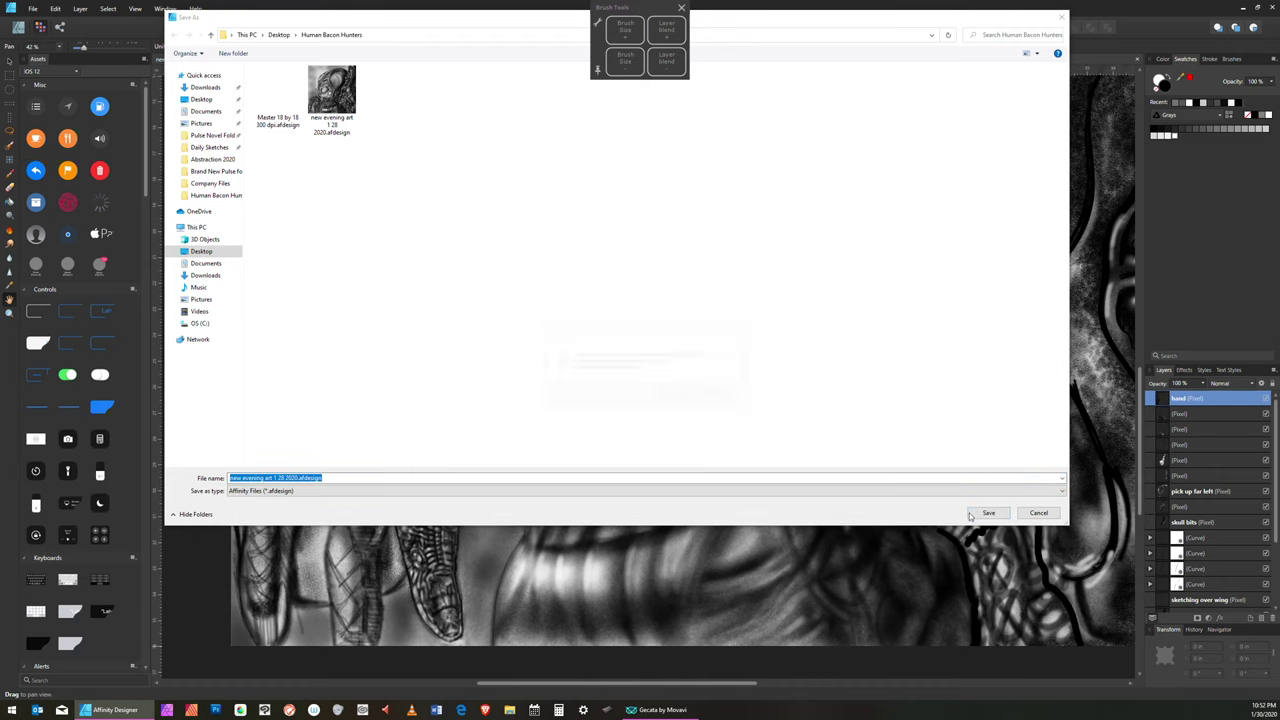
pyautogui.click(671, 391)
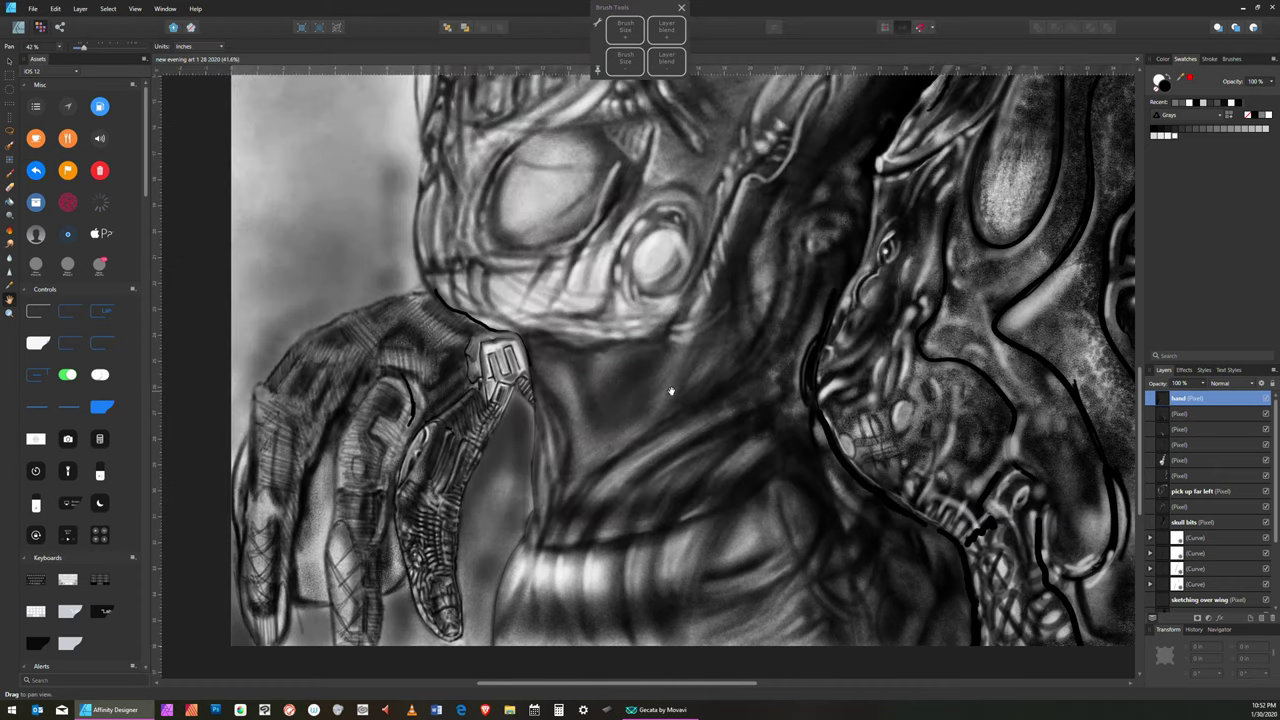